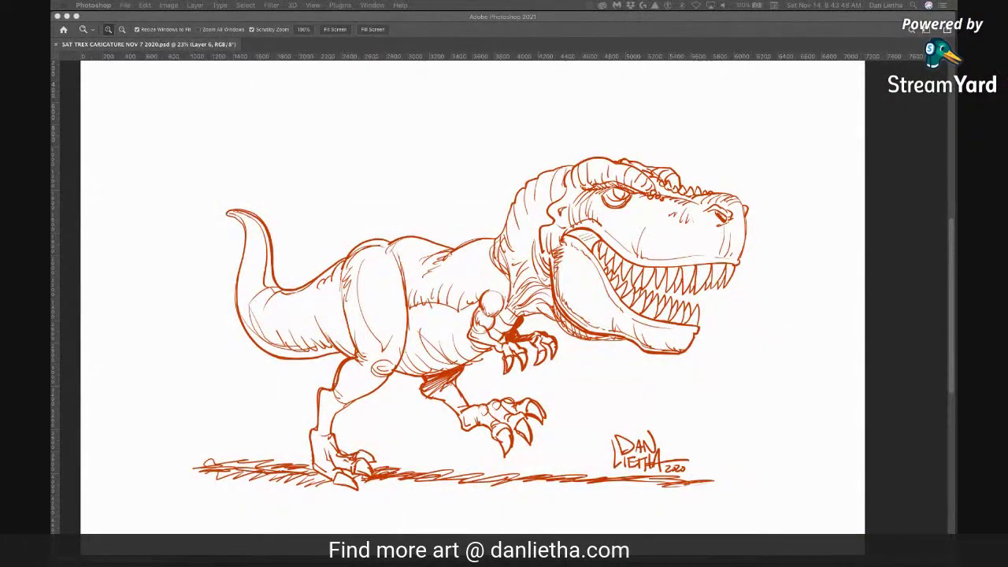
Lasso the dinosaur's planted foot on Layer 6, scale it to about 117%, reposition it under the leg and deselect
key("Tab")
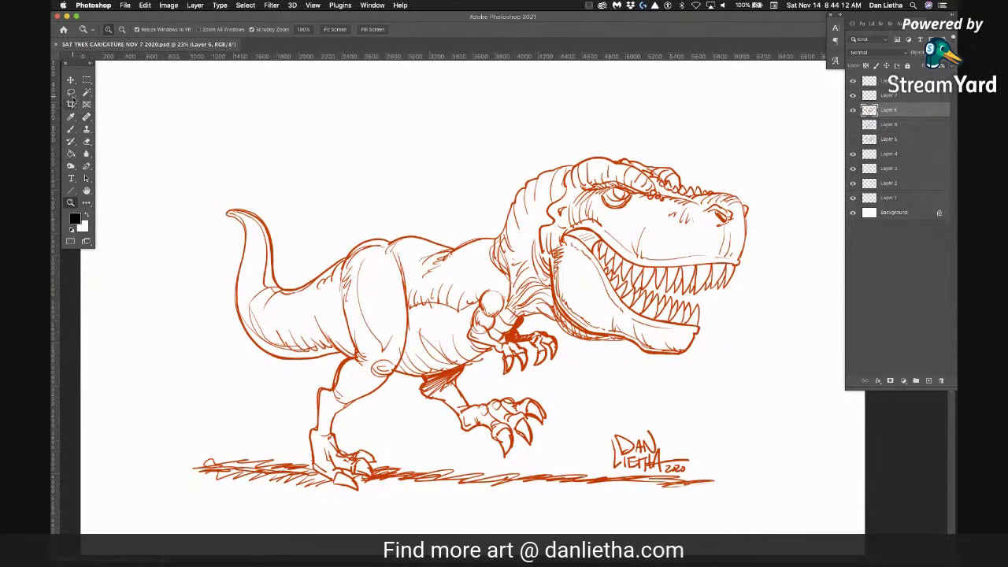
key("l")
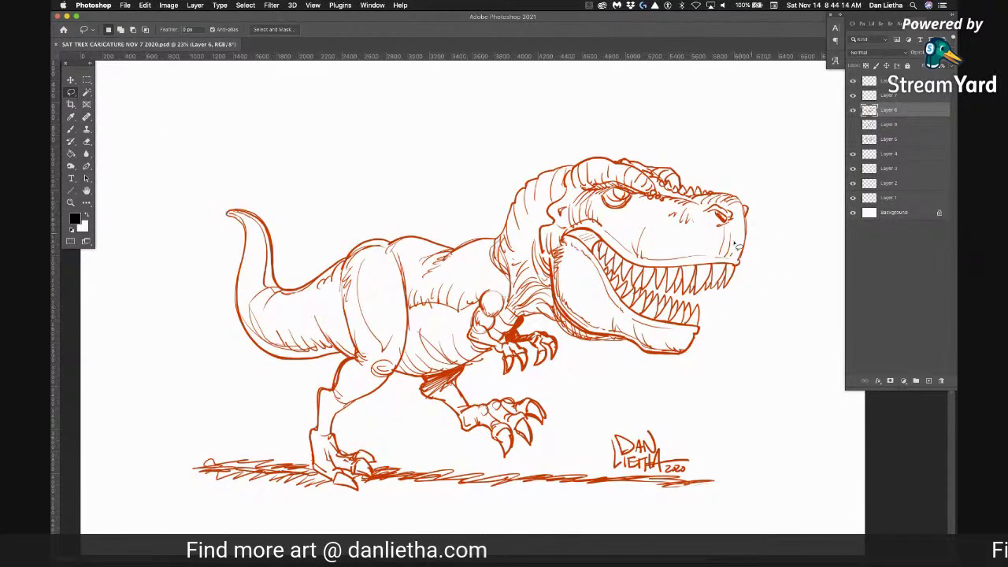
mouse_move(329, 426)
left_mouse_down()
mouse_move(304, 432)
mouse_move(305, 456)
mouse_move(331, 495)
mouse_move(378, 491)
mouse_move(379, 452)
left_mouse_up()
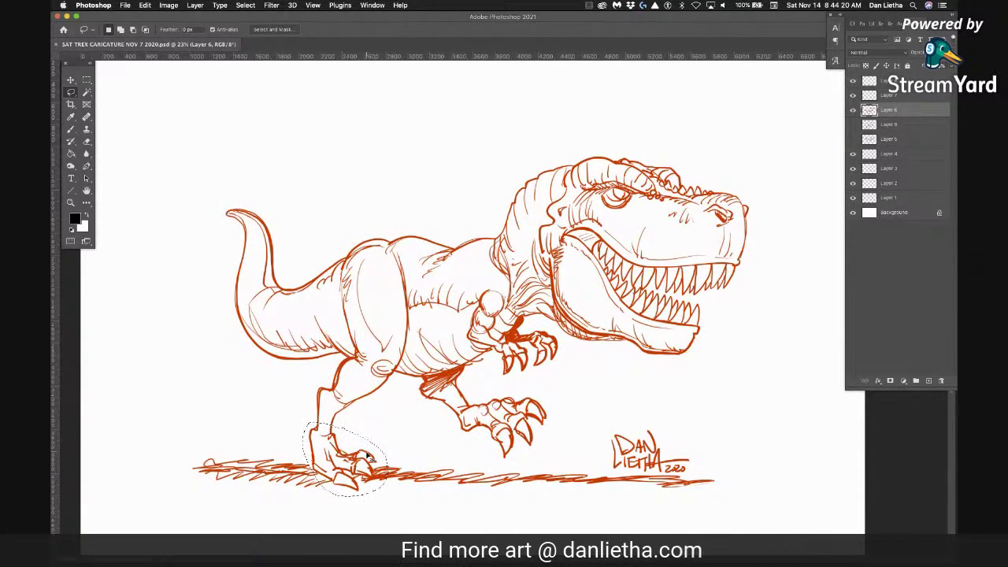
left_click_drag(369, 455, 373, 458)
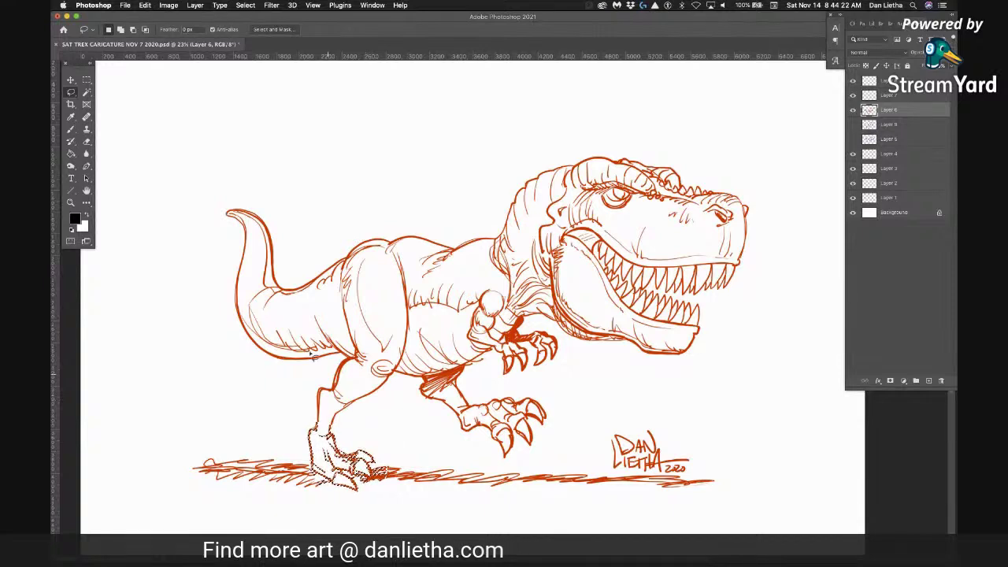
key("v")
left_click_drag(388, 487, 402, 497)
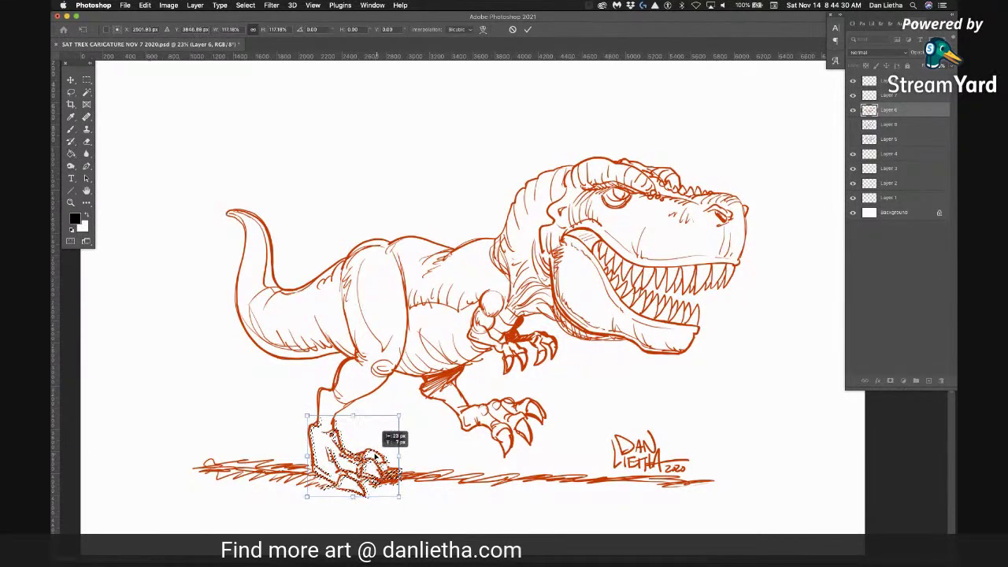
left_click_drag(376, 456, 375, 458)
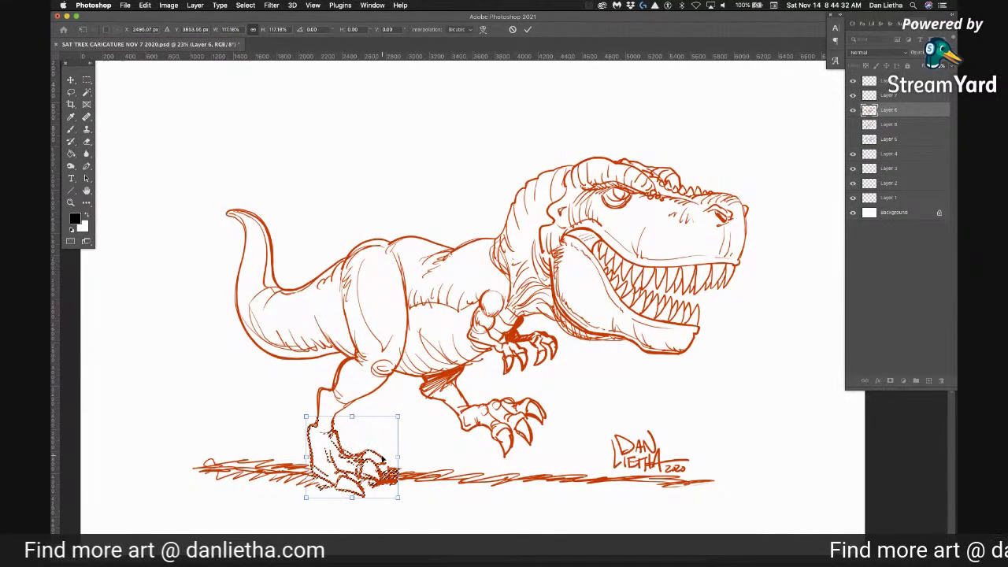
key("Return")
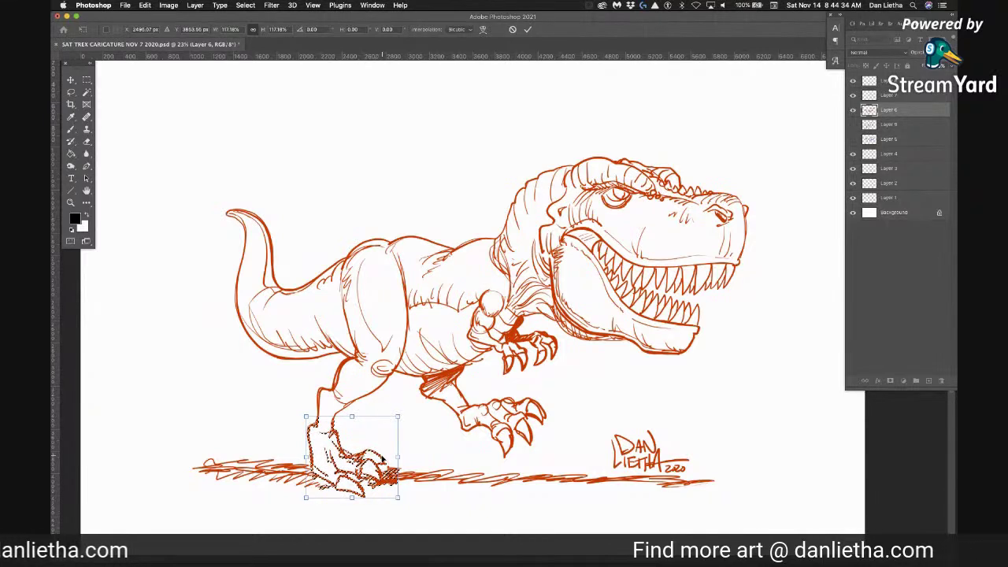
key("super+d")
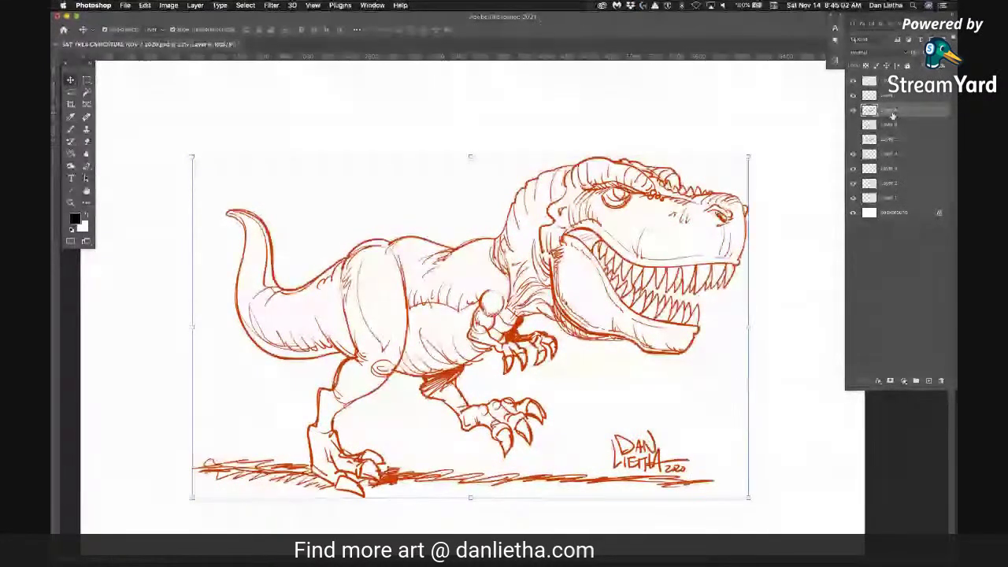
Fade the orange sketch on Layer 6 by lowering its opacity, and make Layer 7 active for inking
left_click(951, 52)
left_click_drag(948, 65, 913, 66)
key("3")
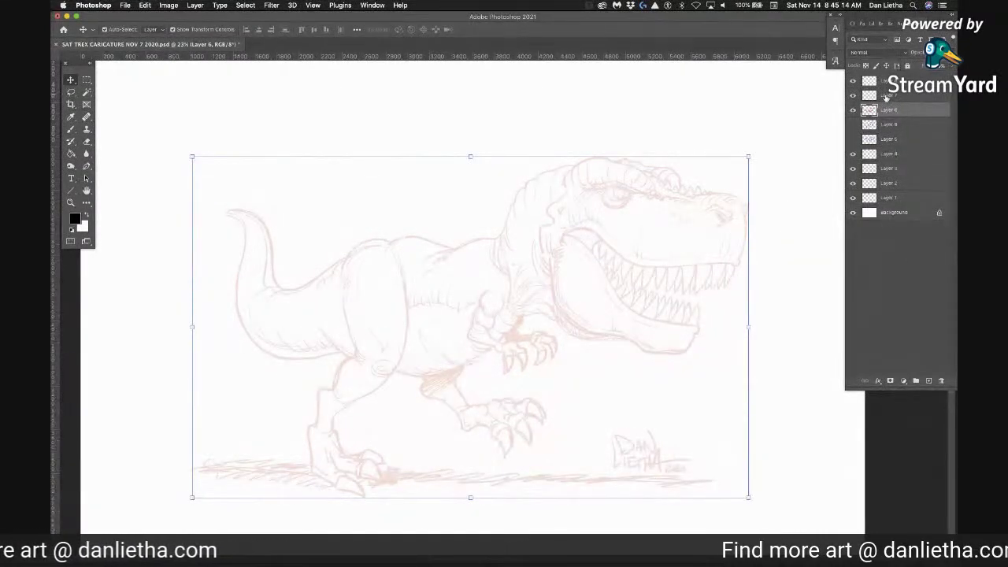
left_click(876, 96)
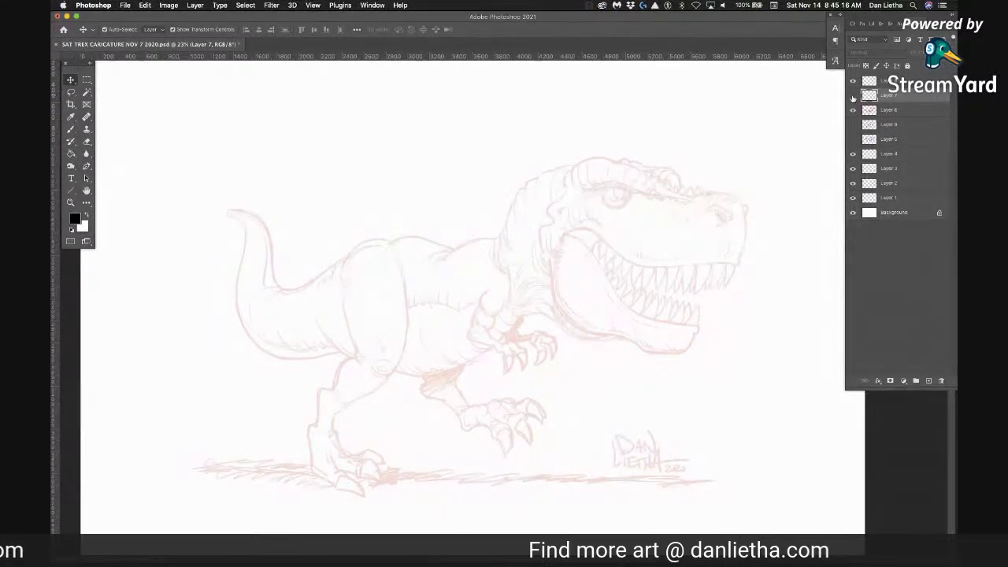
Set up a small Hard Round Pressure Size brush in black for inking the dinosaur's head
key("z")
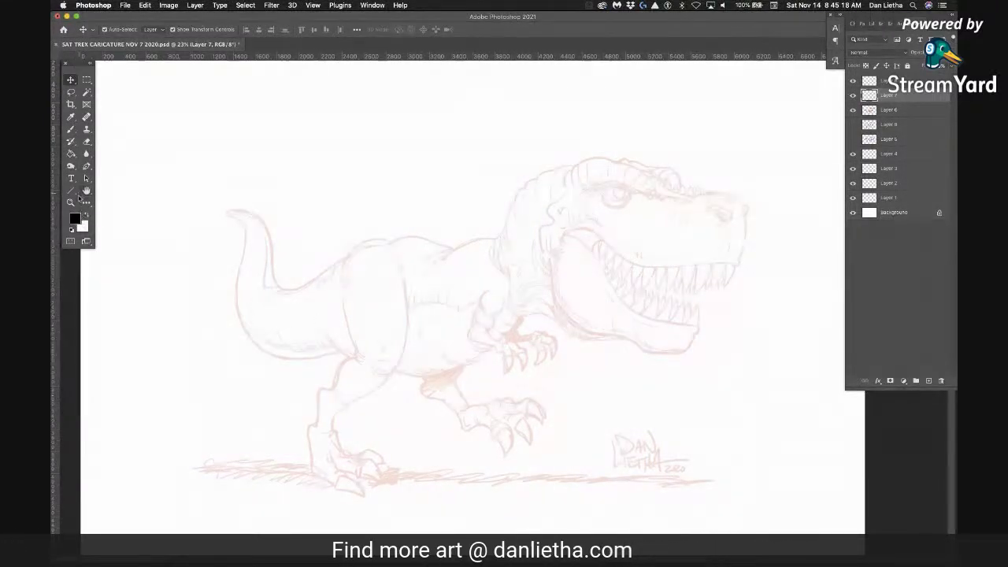
mouse_move(694, 209)
left_mouse_down()
mouse_move(724, 244)
mouse_move(607, 261)
left_mouse_up()
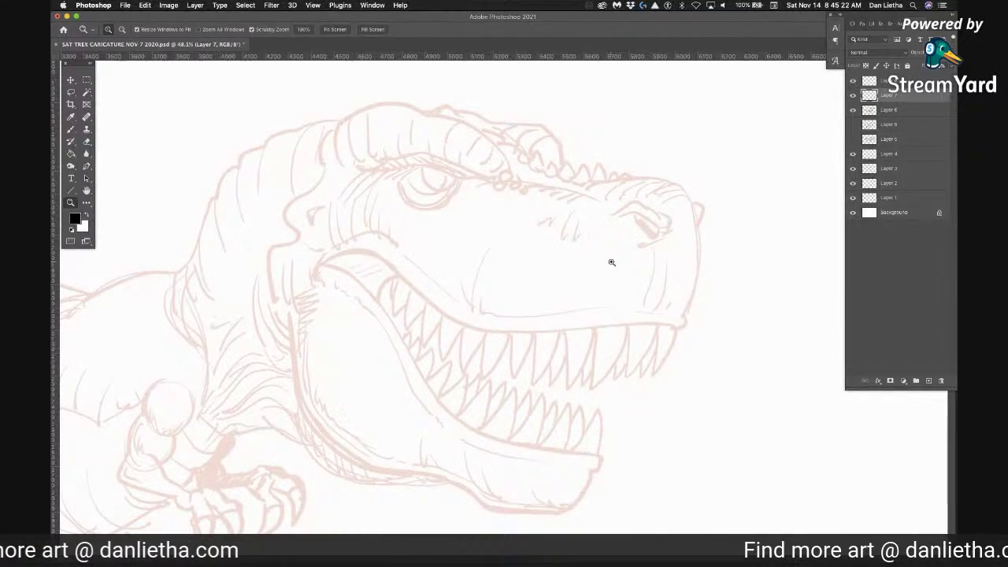
left_click(71, 129)
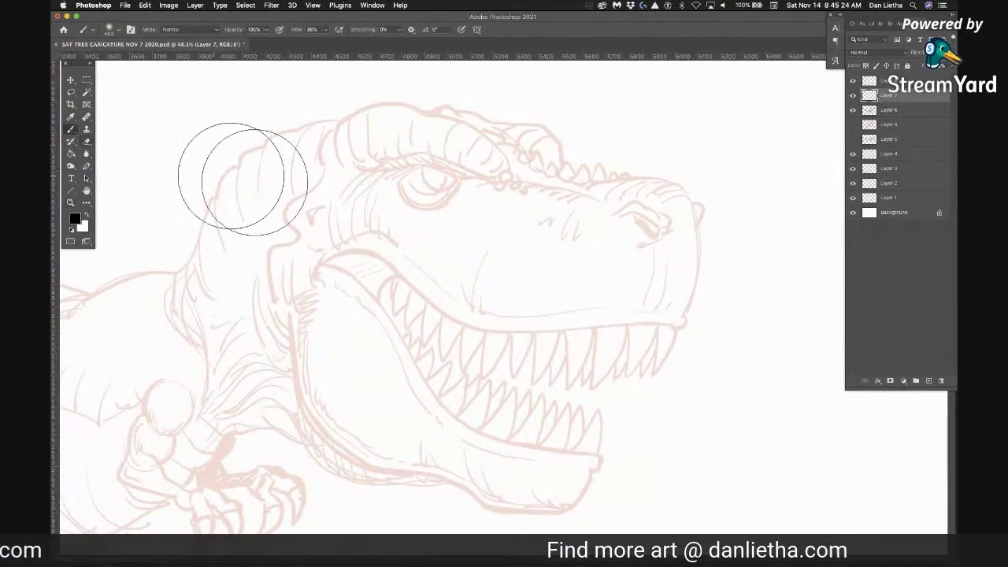
key("bracketleft")
key("bracketleft")
key("bracketleft")
key("bracketleft")
key("bracketleft")
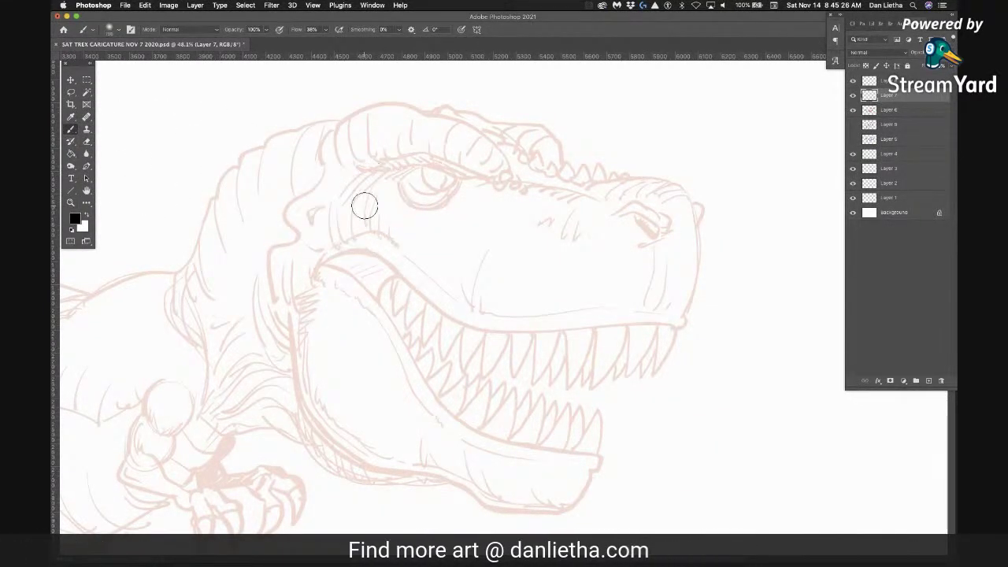
left_click(118, 32)
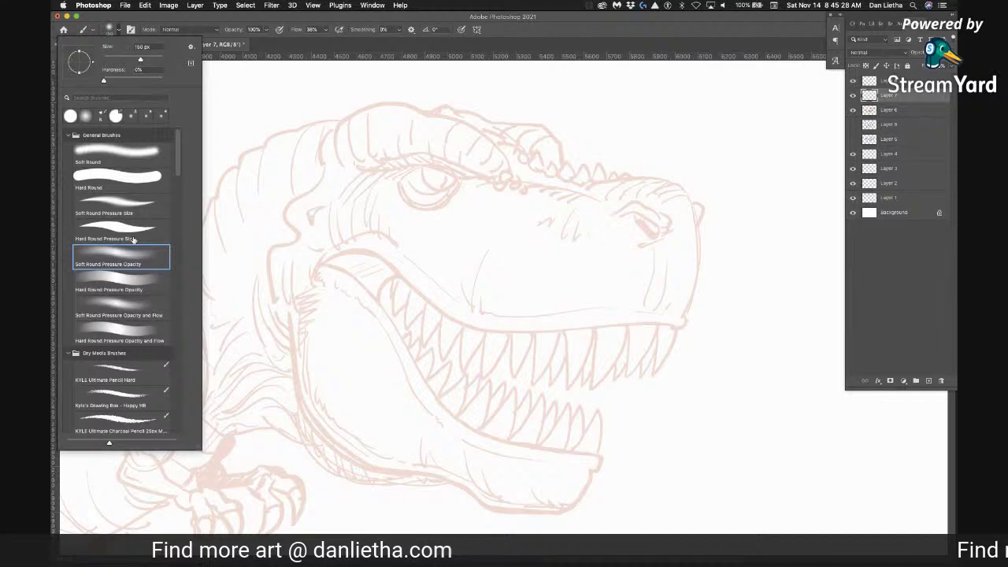
key("Return")
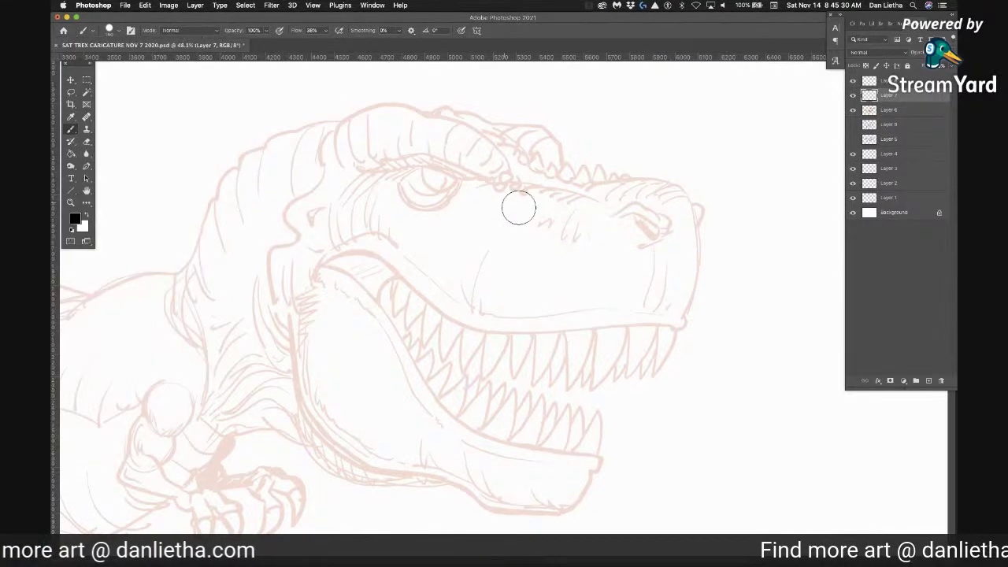
key("bracketleft")
key("bracketleft")
key("bracketleft")
key("bracketleft")
key("bracketleft")
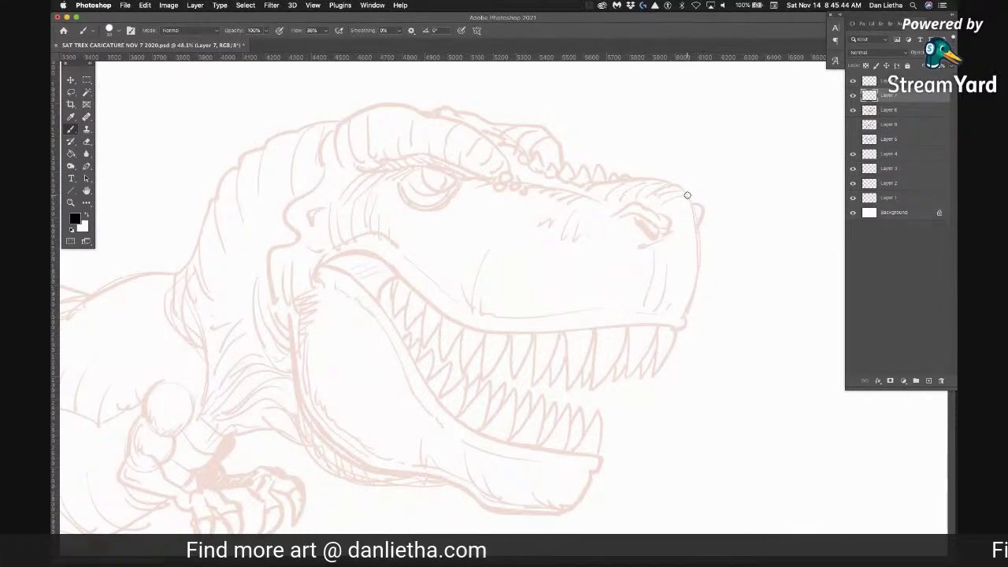
Ink the snout outline with its nostrils and the upper lip line back to the mouth corner over the faded sketch
mouse_move(693, 208)
left_mouse_down()
mouse_move(698, 285)
mouse_move(679, 331)
left_mouse_up()
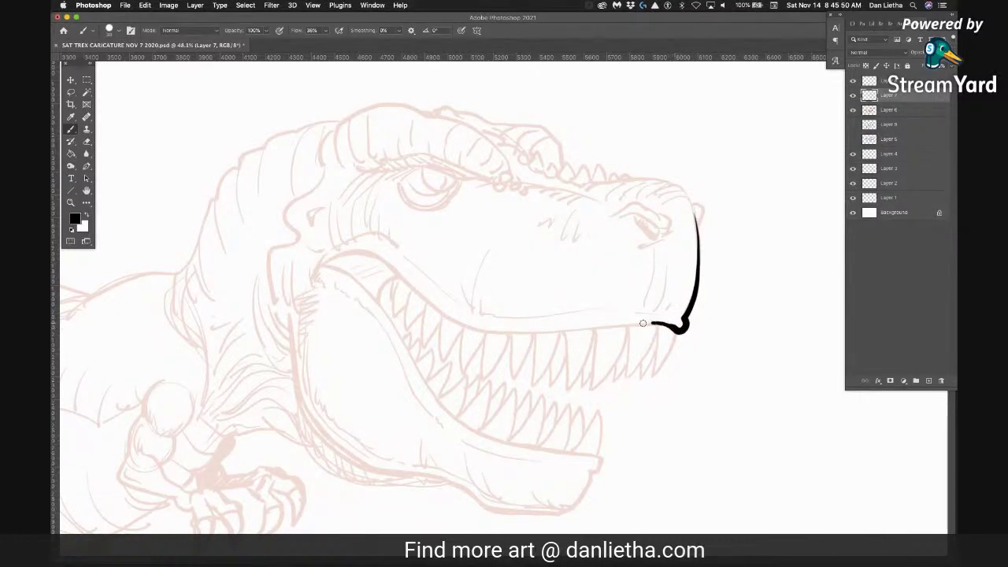
mouse_move(595, 327)
left_mouse_down()
mouse_move(525, 333)
mouse_move(453, 322)
mouse_move(372, 255)
mouse_move(335, 254)
mouse_move(315, 280)
left_mouse_up()
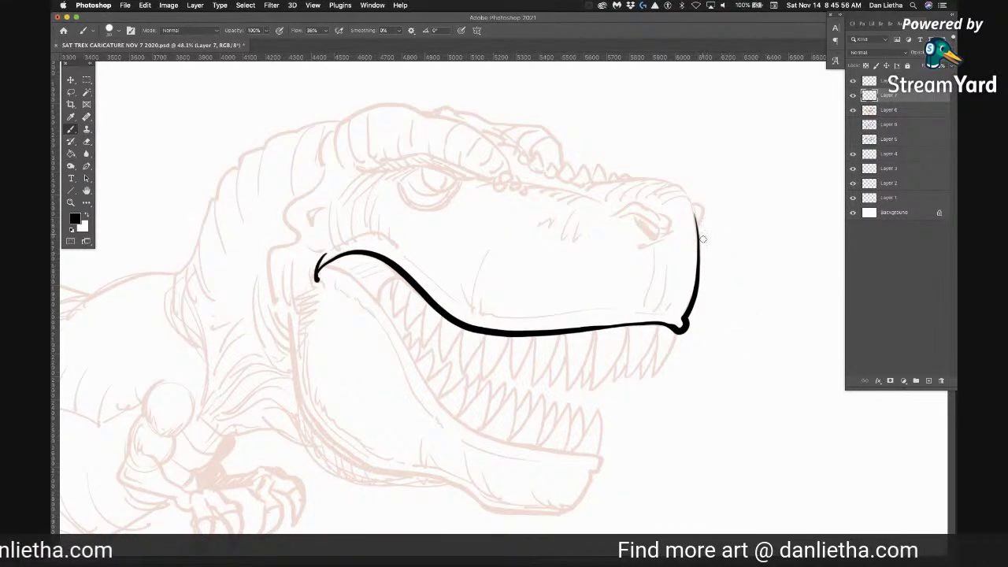
left_click_drag(693, 203, 697, 224)
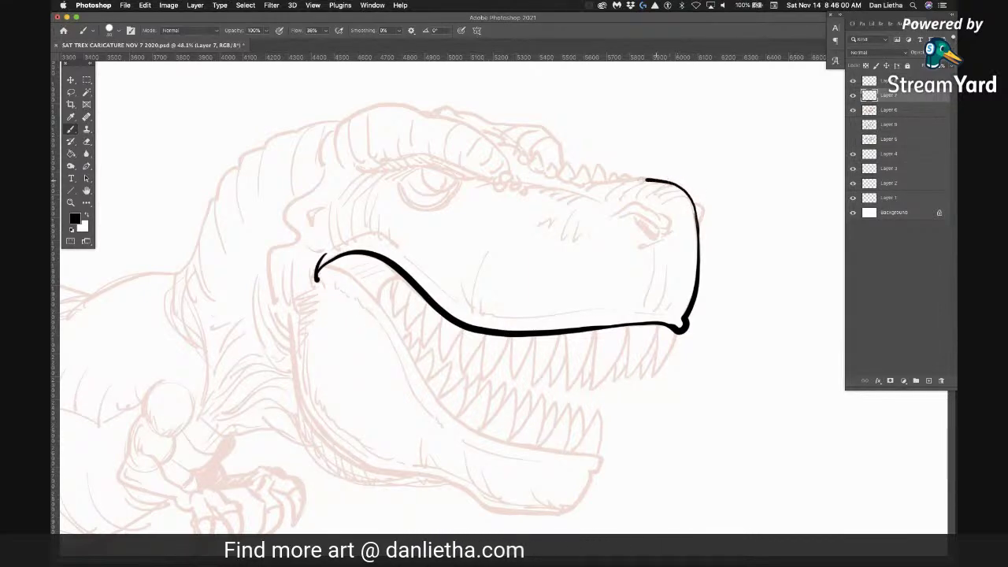
left_click_drag(584, 189, 646, 180)
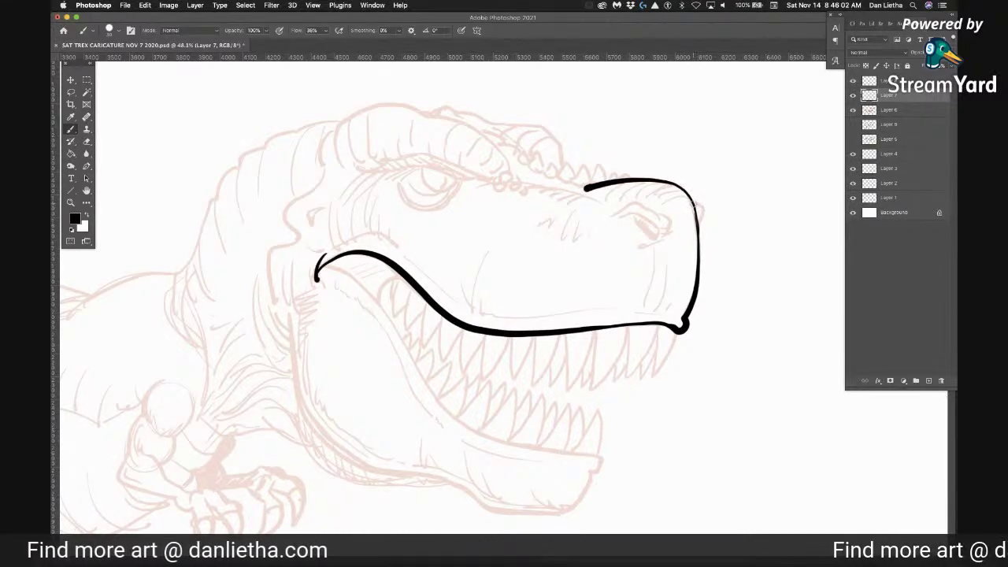
mouse_move(696, 203)
left_mouse_down()
mouse_move(707, 211)
mouse_move(701, 229)
left_mouse_up()
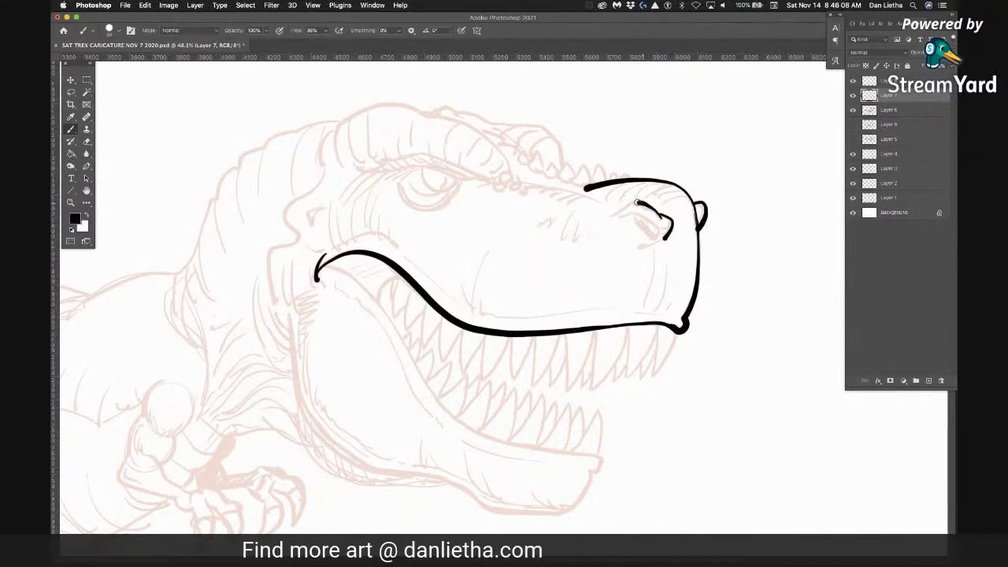
mouse_move(624, 207)
left_mouse_down()
mouse_move(602, 216)
mouse_move(653, 225)
left_mouse_up()
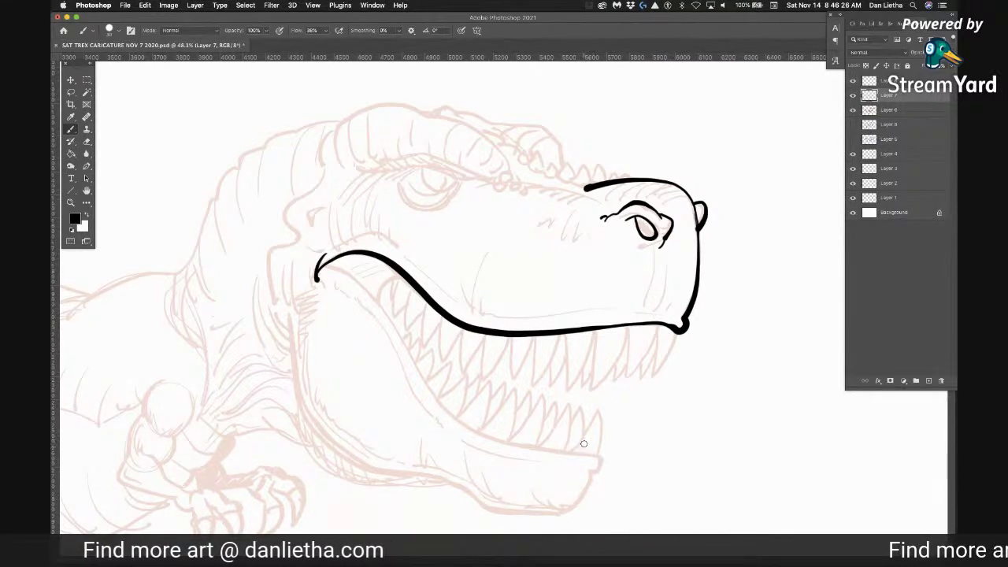
Ink the lower lip line from mouth corner to jaw tip, adding the mouth-corner folds and the creases along both lips
mouse_move(598, 455)
left_mouse_down()
mouse_move(484, 430)
mouse_move(428, 388)
mouse_move(372, 299)
left_mouse_up()
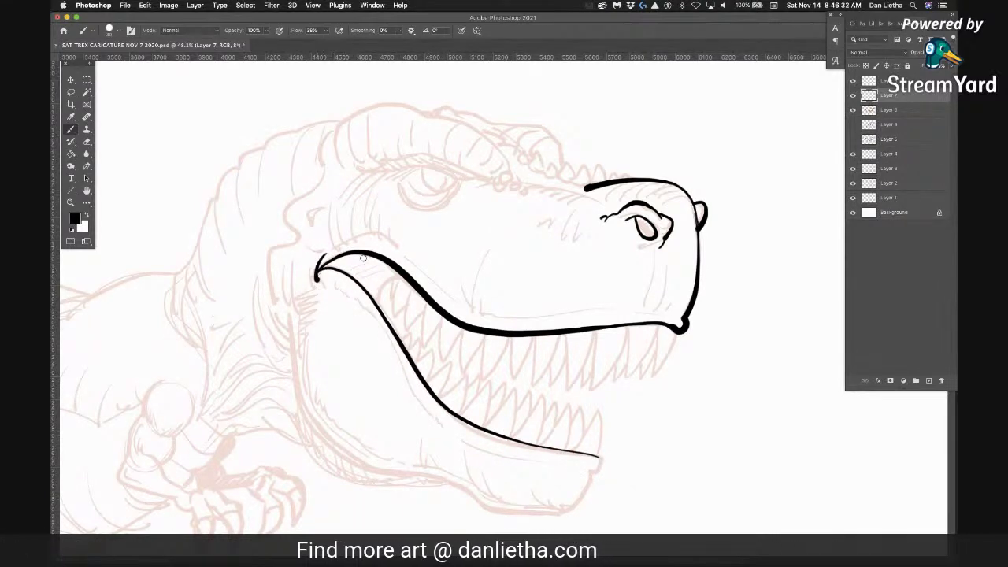
left_click_drag(379, 308, 396, 273)
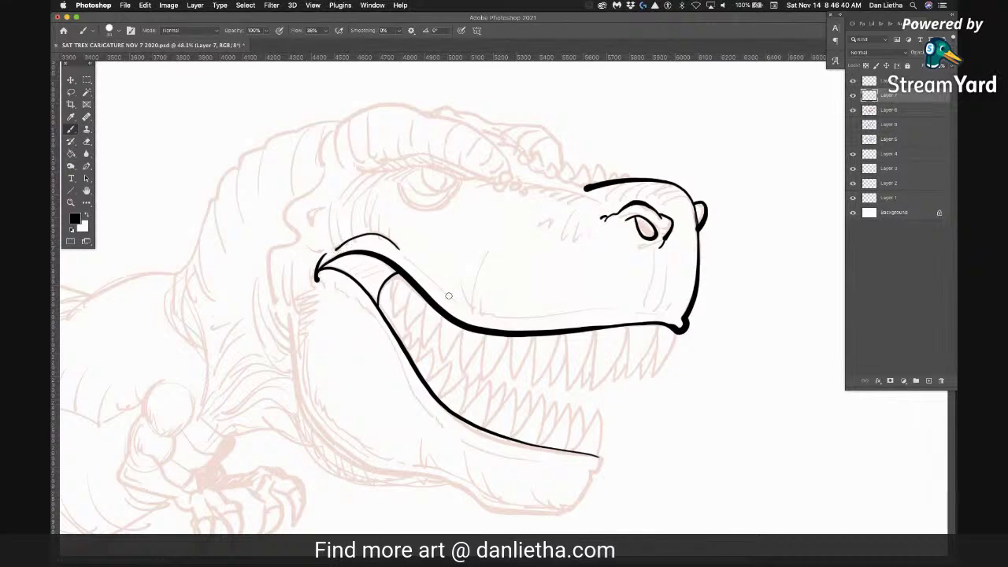
left_click_drag(345, 292, 419, 400)
left_click_drag(329, 276, 348, 291)
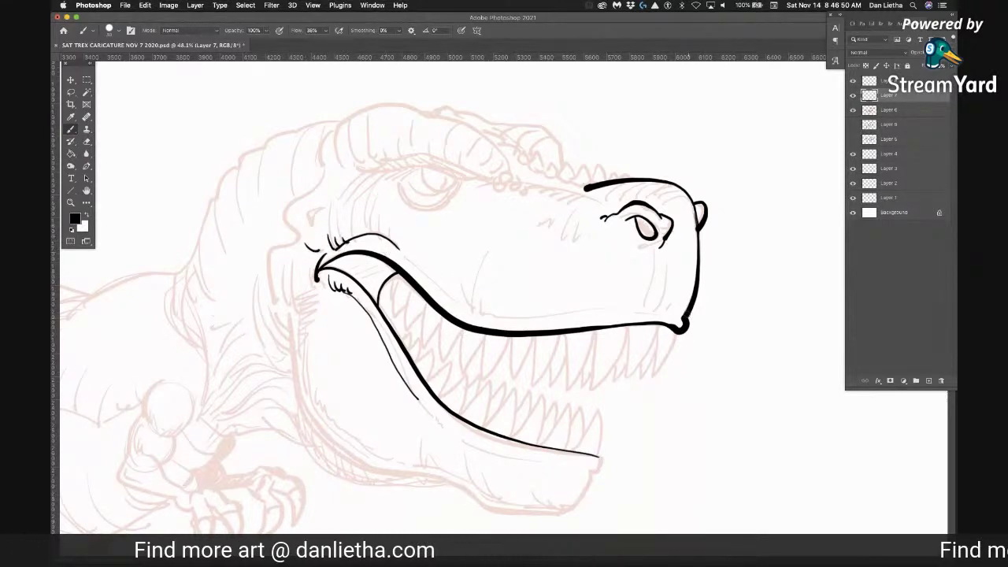
mouse_move(679, 296)
left_mouse_down()
mouse_move(614, 308)
mouse_move(518, 318)
left_mouse_up()
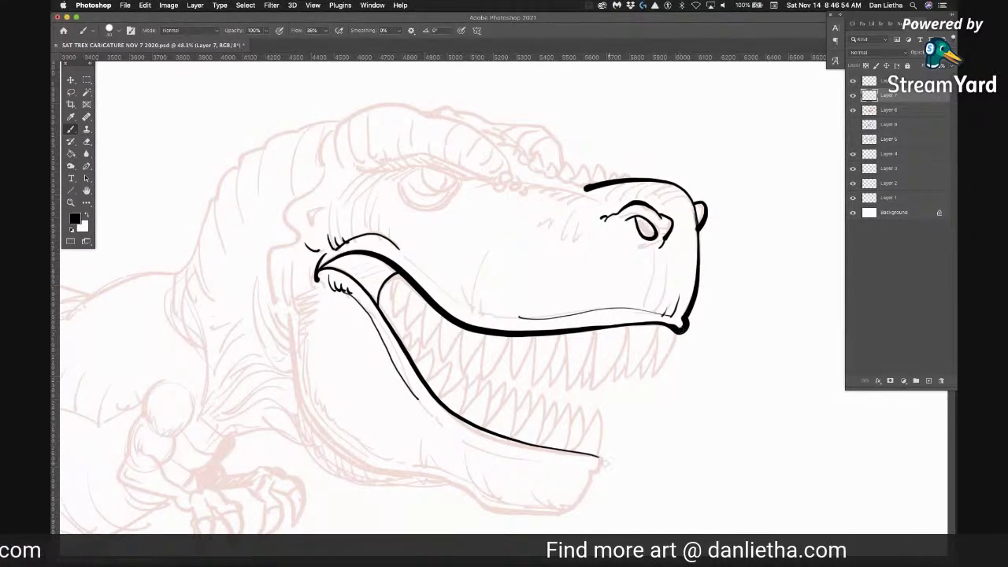
left_click_drag(602, 463, 590, 472)
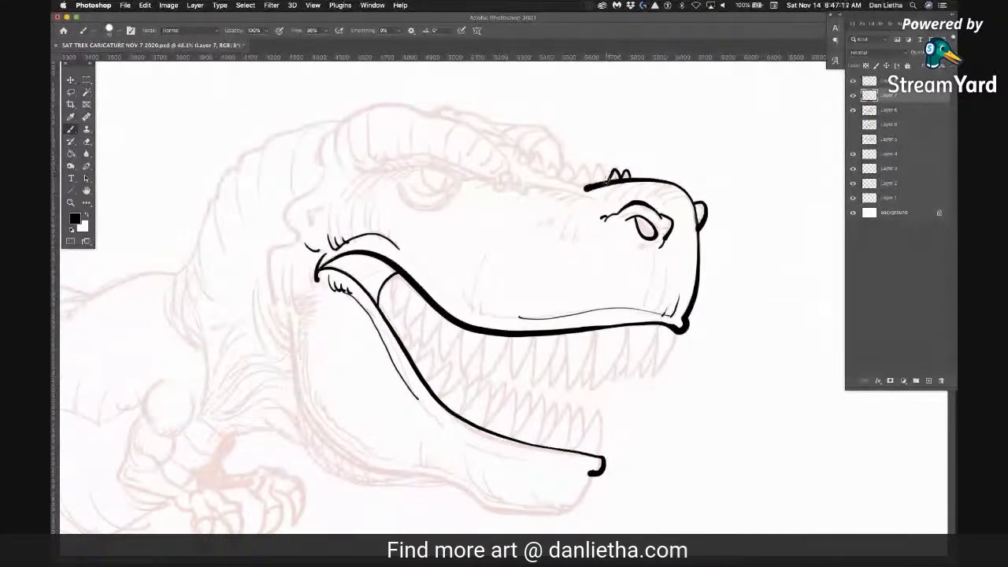
Ink the row of pointed scales along the top of the snout and the bumpy ridge line leading to the brow
mouse_move(597, 166)
left_mouse_down()
mouse_move(573, 179)
mouse_move(569, 164)
mouse_move(556, 174)
mouse_move(529, 163)
left_mouse_up()
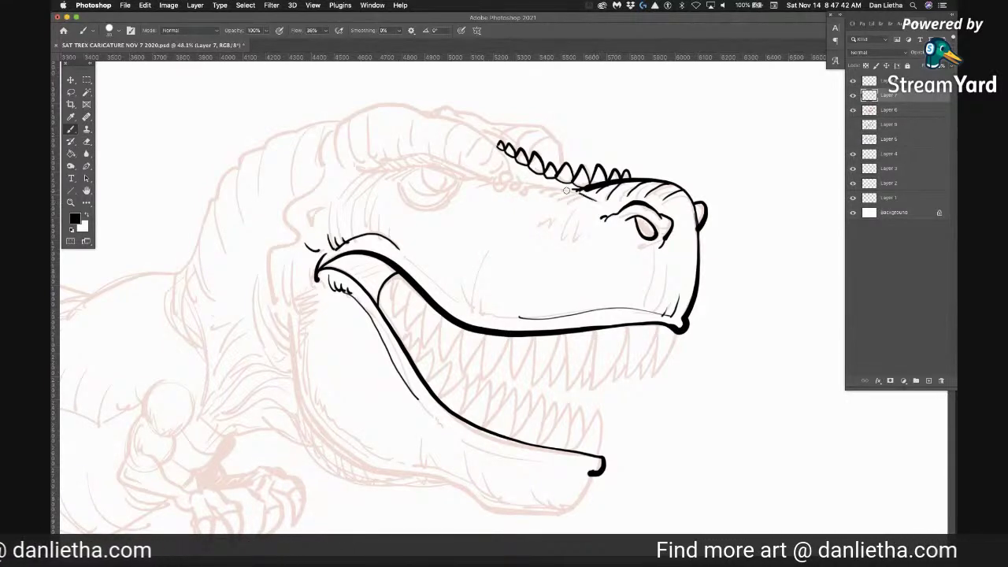
left_click_drag(508, 183, 549, 185)
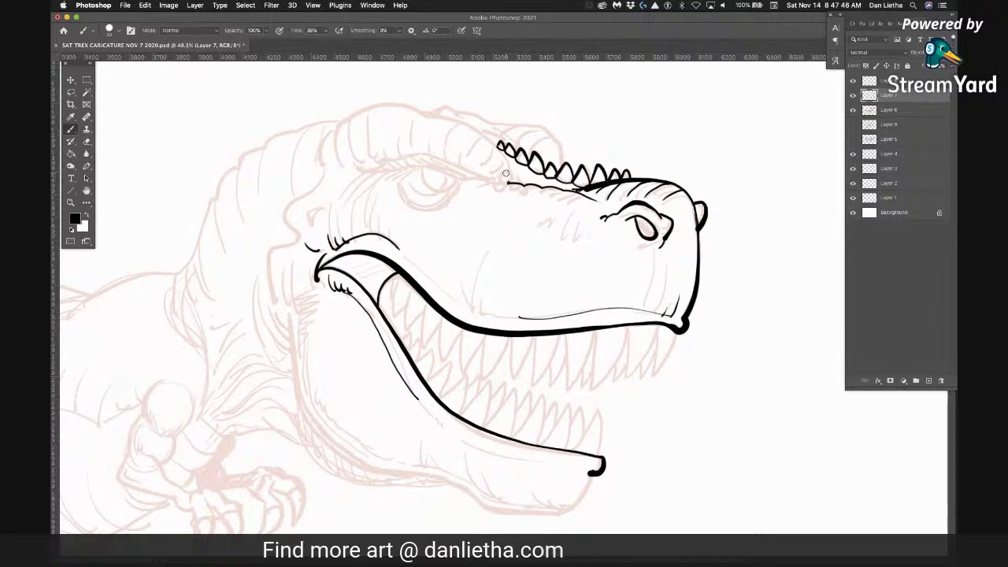
mouse_move(497, 185)
left_mouse_down()
mouse_move(529, 187)
mouse_move(503, 156)
left_mouse_up()
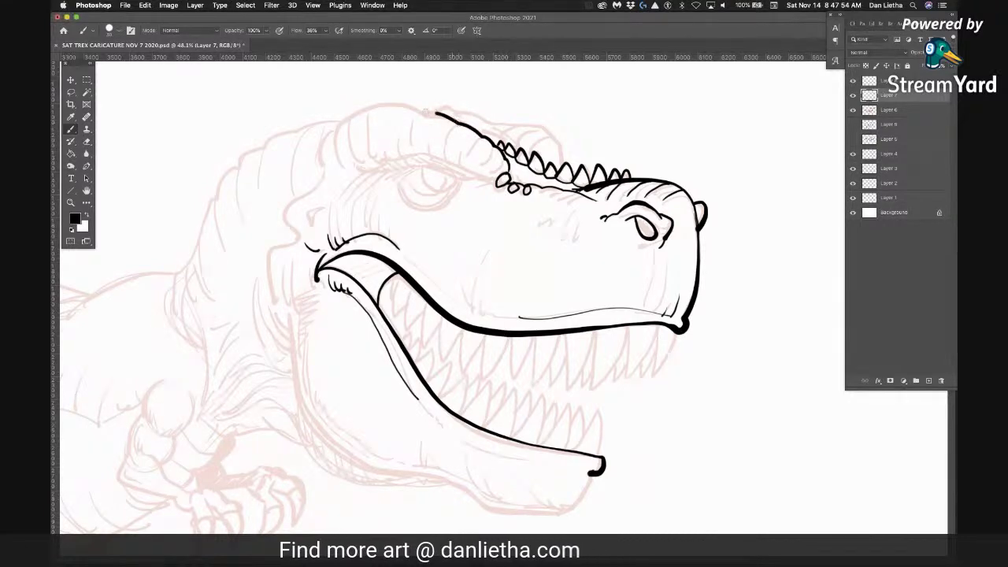
Ink the heavy brow ridge above the eye, with its scalloped outline, curved segment folds and lower edge
mouse_move(367, 111)
left_mouse_down()
mouse_move(334, 134)
mouse_move(322, 169)
left_mouse_up()
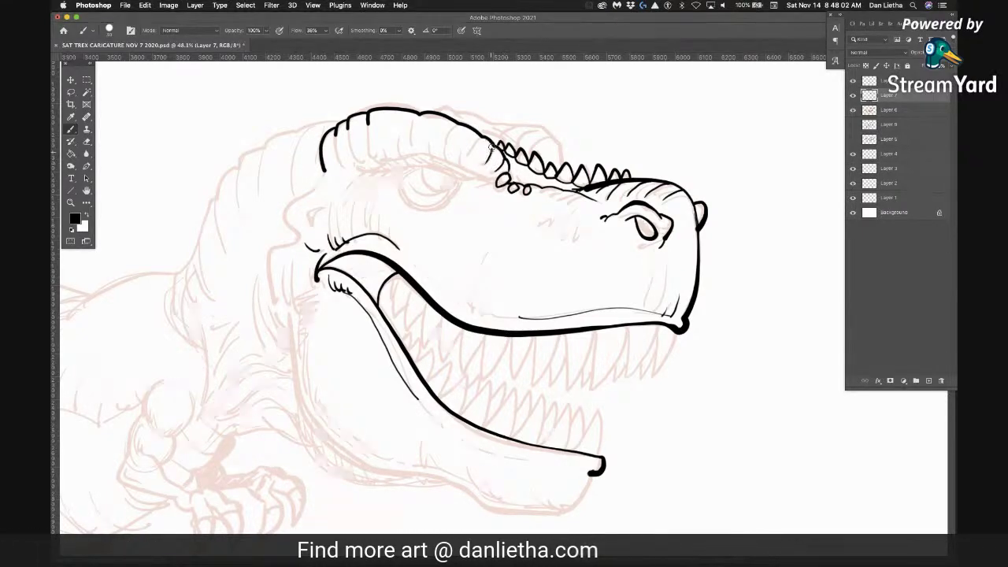
mouse_move(446, 146)
left_mouse_down()
mouse_move(457, 124)
mouse_move(420, 114)
left_mouse_up()
left_click_drag(371, 154, 368, 118)
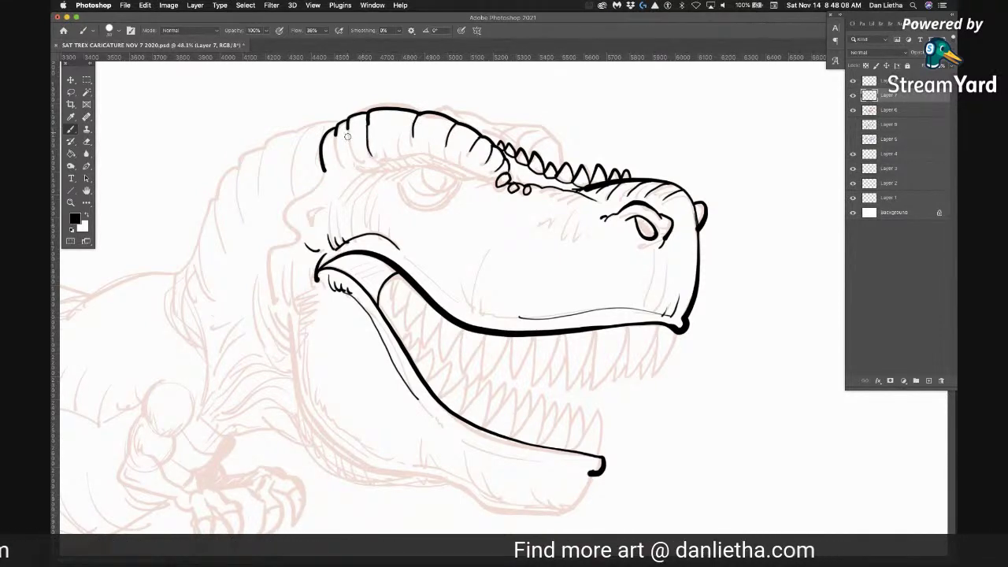
left_click_drag(324, 169, 337, 180)
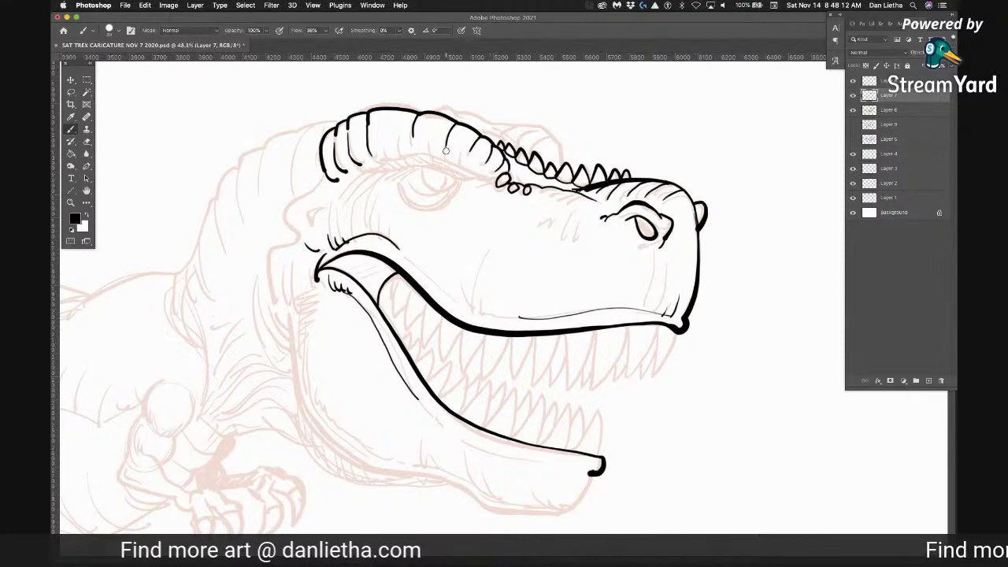
left_click_drag(427, 146, 496, 180)
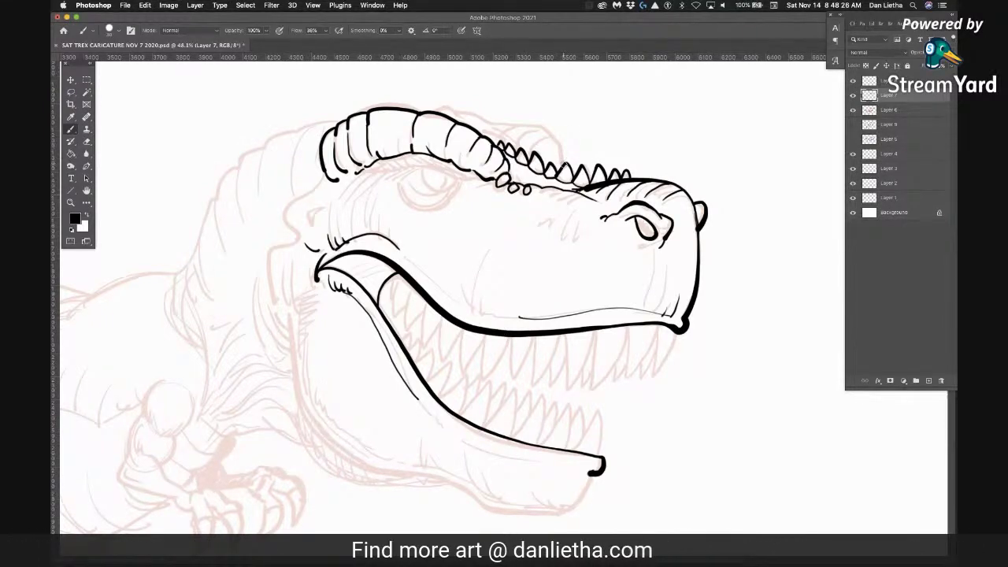
Ink the far brow ridge, the creases atop the snout, and the hooded near eye with its slit pupil and surrounding wrinkles
left_click_drag(551, 137, 438, 112)
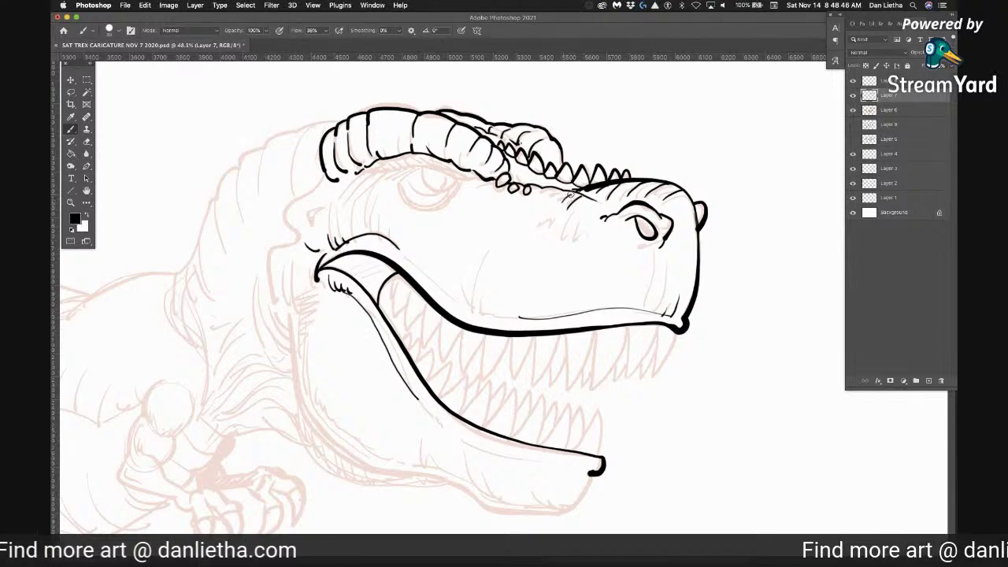
left_click_drag(558, 194, 539, 197)
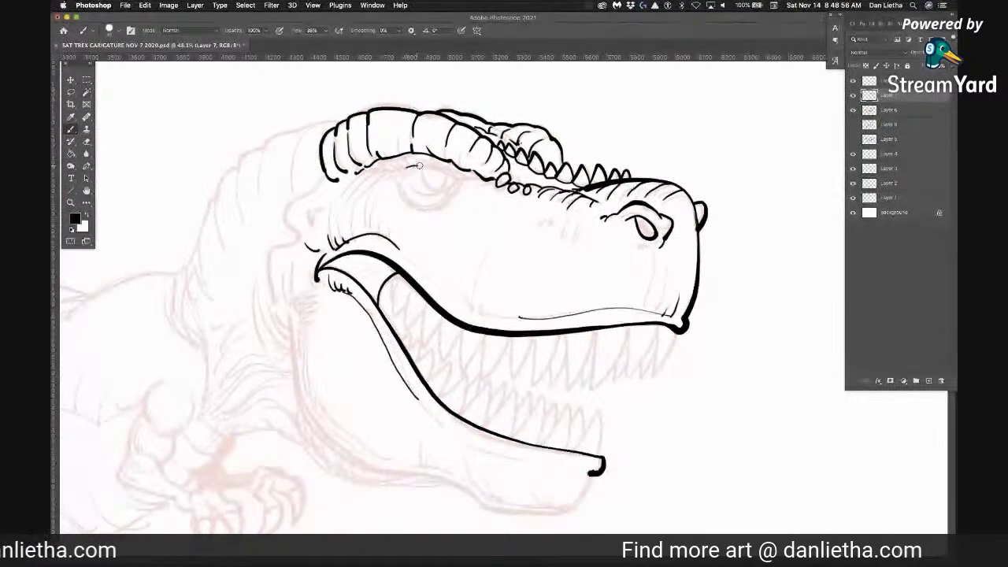
left_click_drag(439, 169, 457, 177)
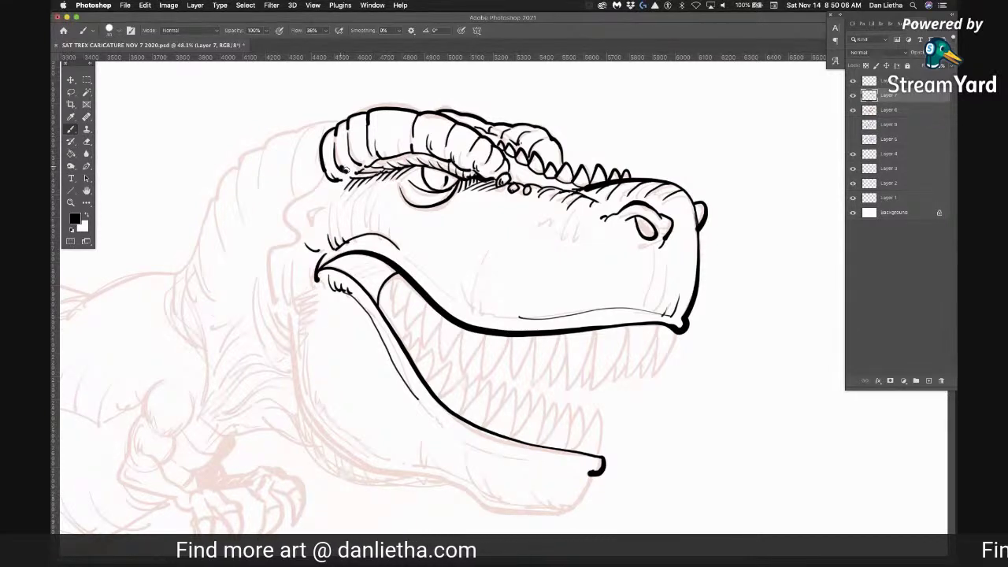
left_click_drag(372, 152, 381, 156)
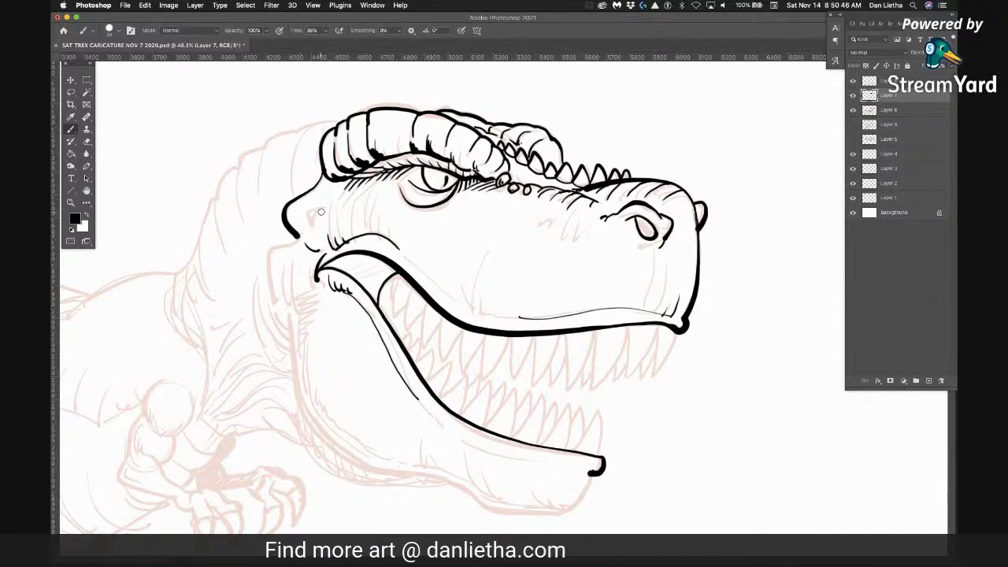
Ink the ear opening and the bulging back edge of the head, with curved hatching on the cheek behind the eye
left_click_drag(318, 209, 315, 217)
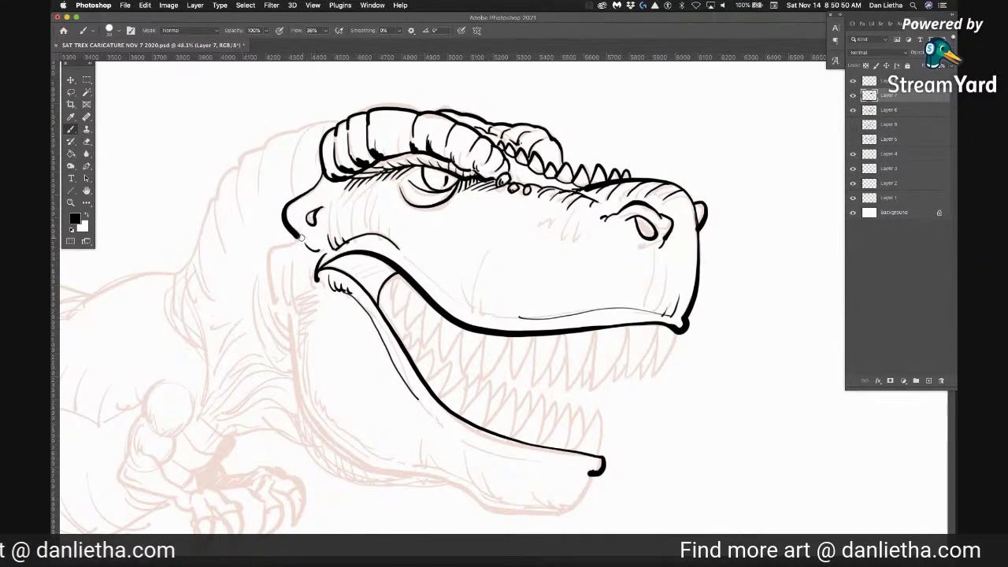
left_click_drag(268, 254, 288, 315)
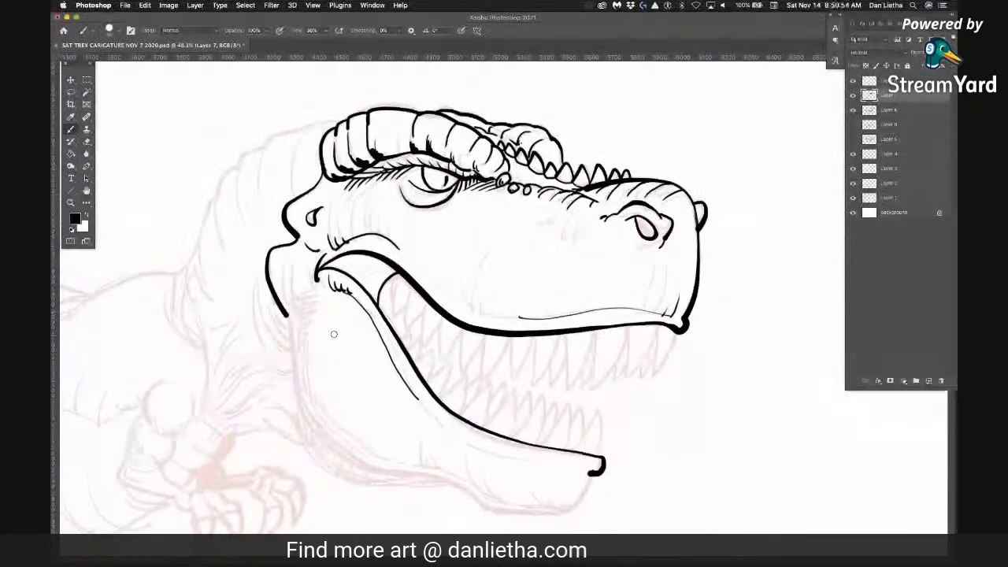
mouse_move(333, 241)
left_mouse_down()
mouse_move(329, 209)
mouse_move(372, 219)
left_mouse_up()
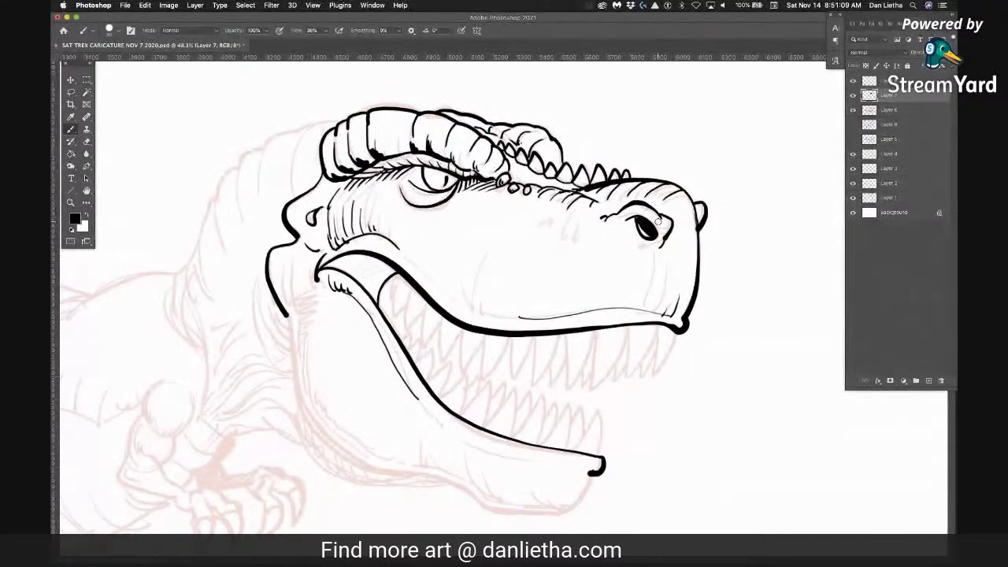
Ink the row of pointed upper teeth along the upper lip from the snout tip back to the mouth corner
mouse_move(676, 334)
left_mouse_down()
mouse_move(655, 375)
mouse_move(658, 325)
mouse_move(629, 379)
left_mouse_up()
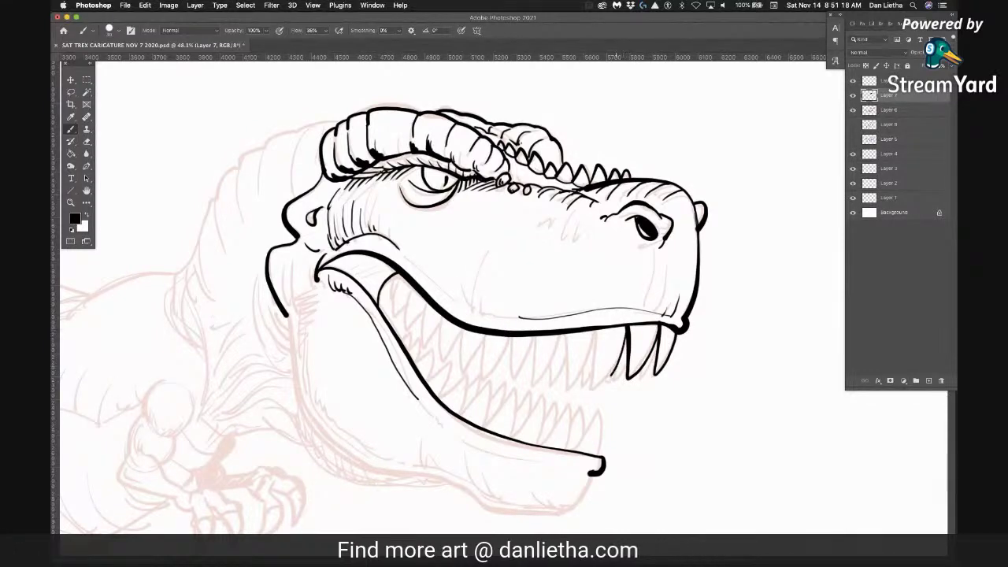
left_click_drag(594, 369, 595, 331)
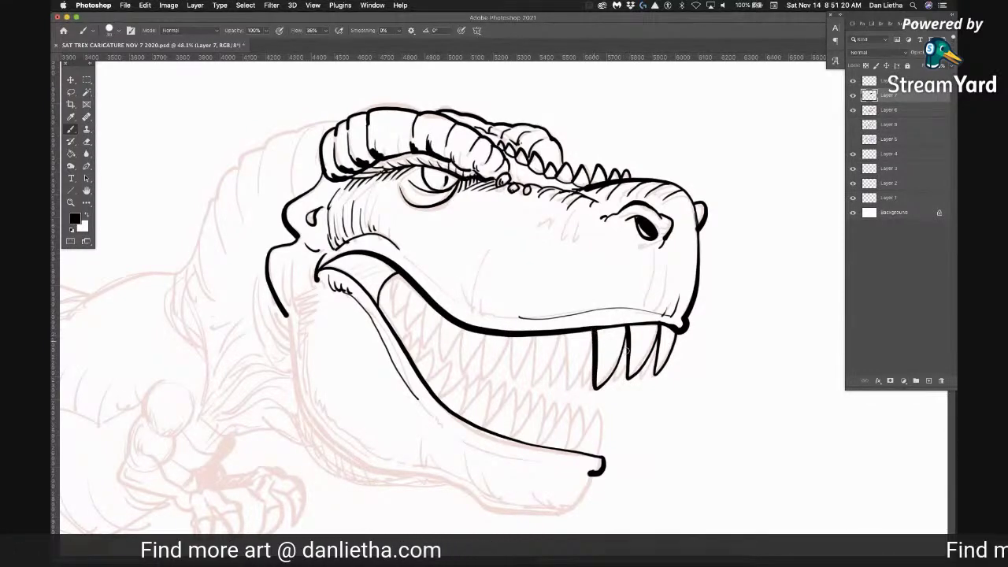
mouse_move(594, 332)
left_mouse_down()
mouse_move(577, 384)
mouse_move(562, 335)
left_mouse_up()
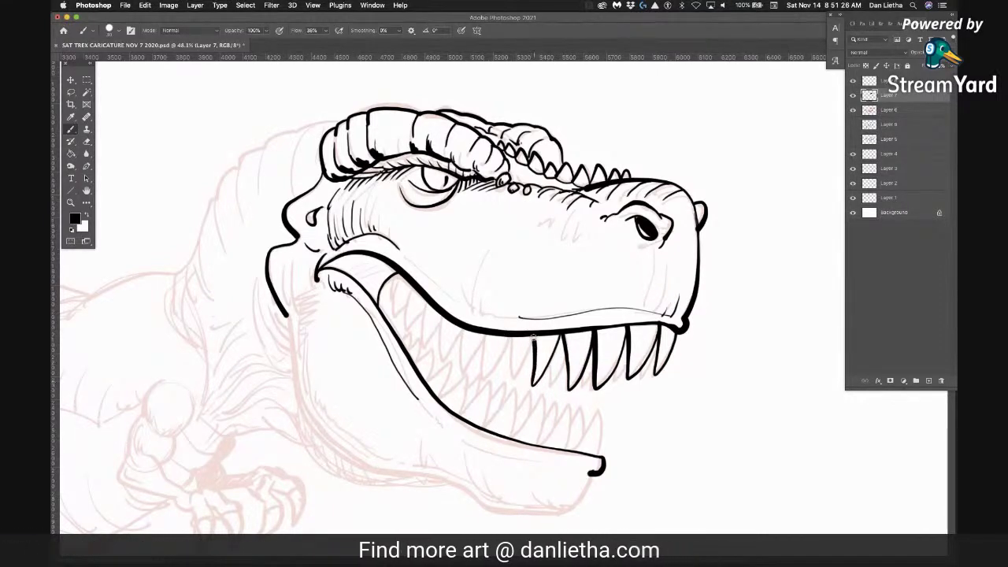
mouse_move(520, 370)
left_mouse_down()
mouse_move(514, 378)
mouse_move(511, 338)
mouse_move(483, 378)
mouse_move(486, 336)
mouse_move(461, 372)
left_mouse_up()
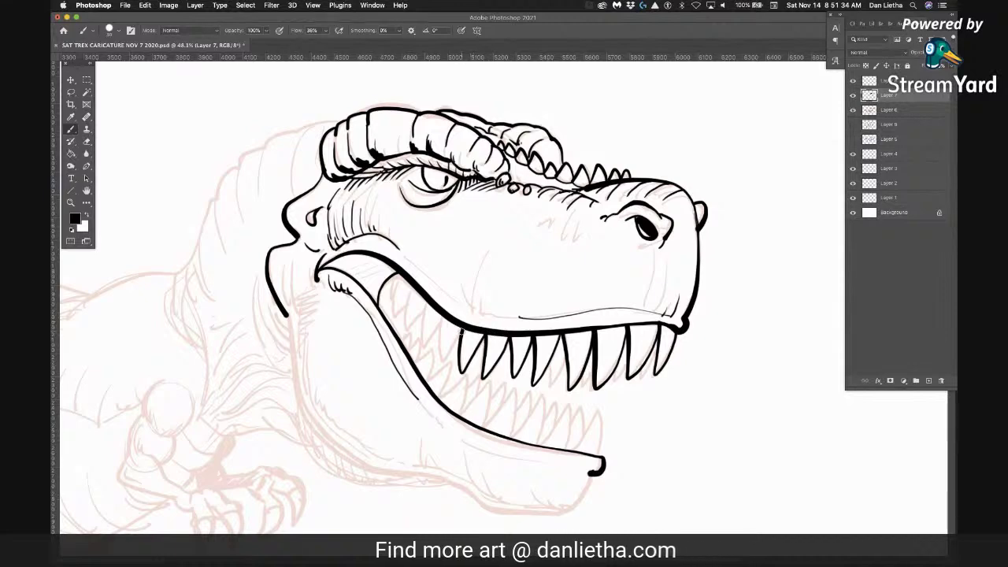
mouse_move(442, 316)
left_mouse_down()
mouse_move(429, 346)
mouse_move(417, 318)
mouse_move(411, 327)
mouse_move(409, 291)
left_mouse_up()
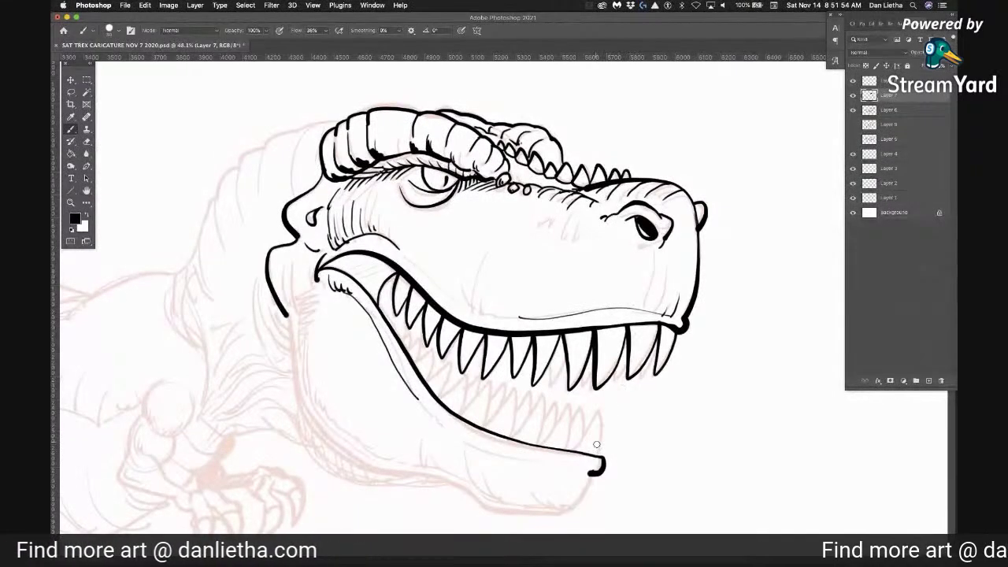
Ink the pointed lower teeth from the jaw tip back to the mouth corner, adding the overlapping teeth between both rows
mouse_move(603, 460)
left_mouse_down()
mouse_move(601, 416)
mouse_move(575, 450)
left_mouse_up()
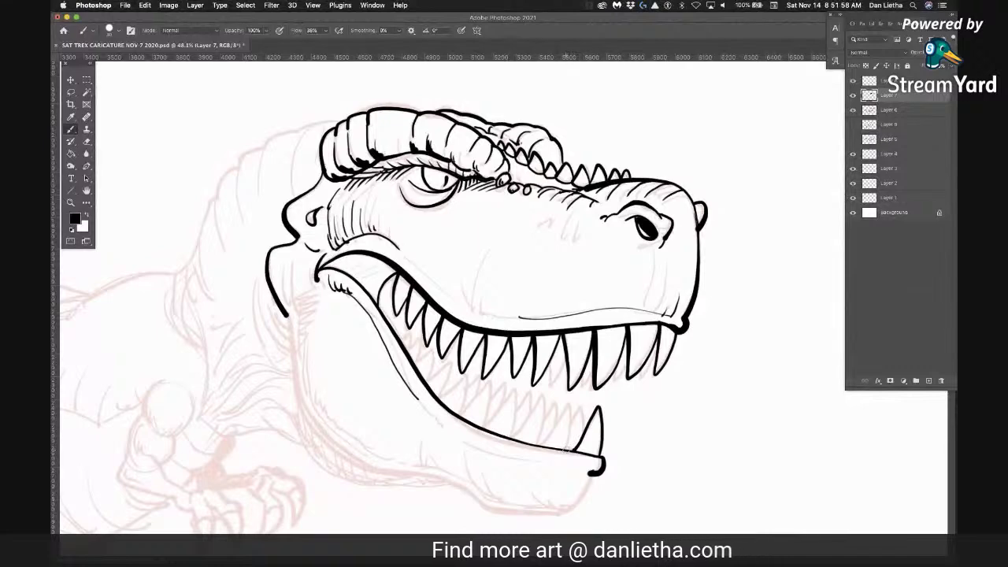
left_click_drag(570, 449, 570, 408)
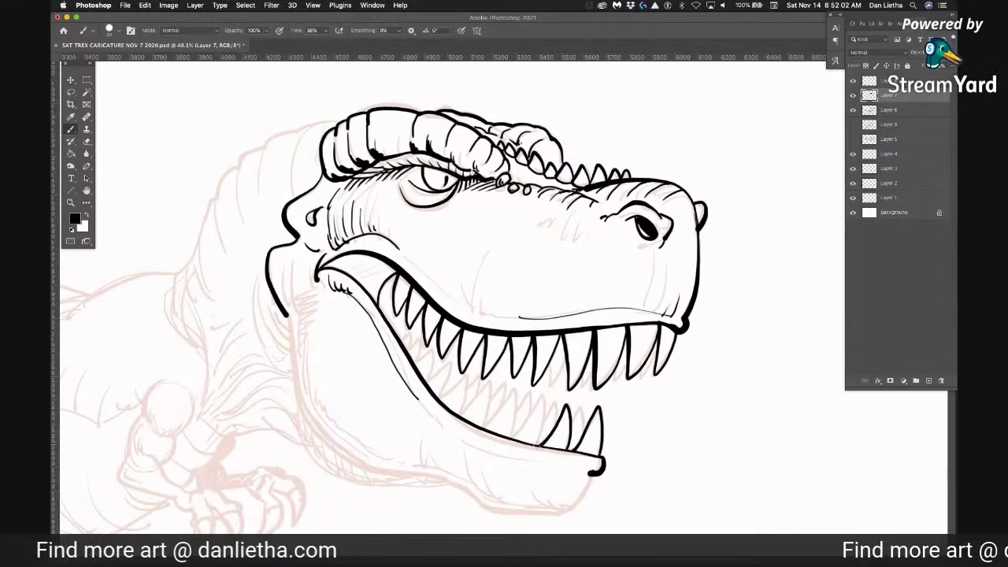
left_click_drag(538, 445, 542, 398)
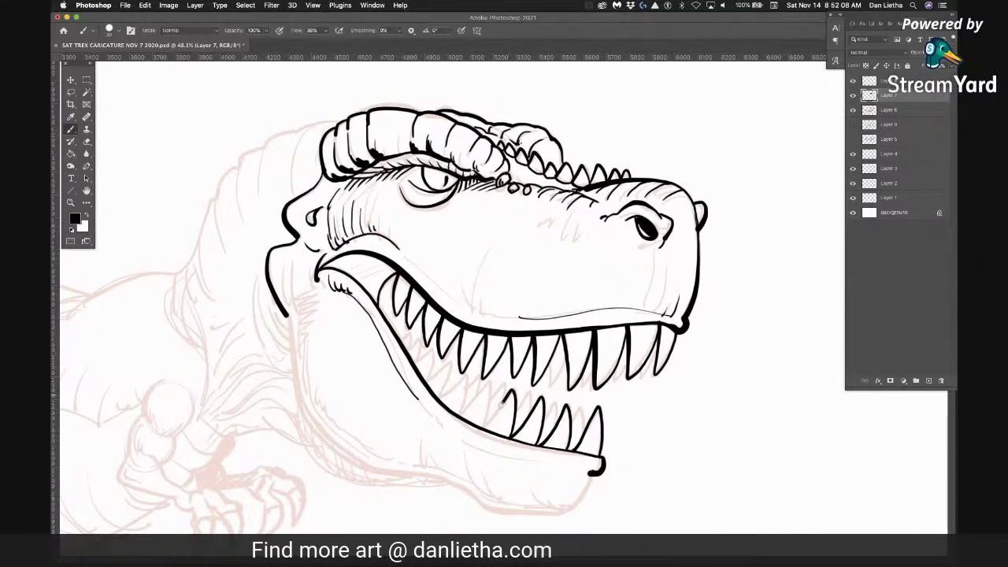
mouse_move(484, 427)
left_mouse_down()
mouse_move(489, 384)
mouse_move(459, 414)
left_mouse_up()
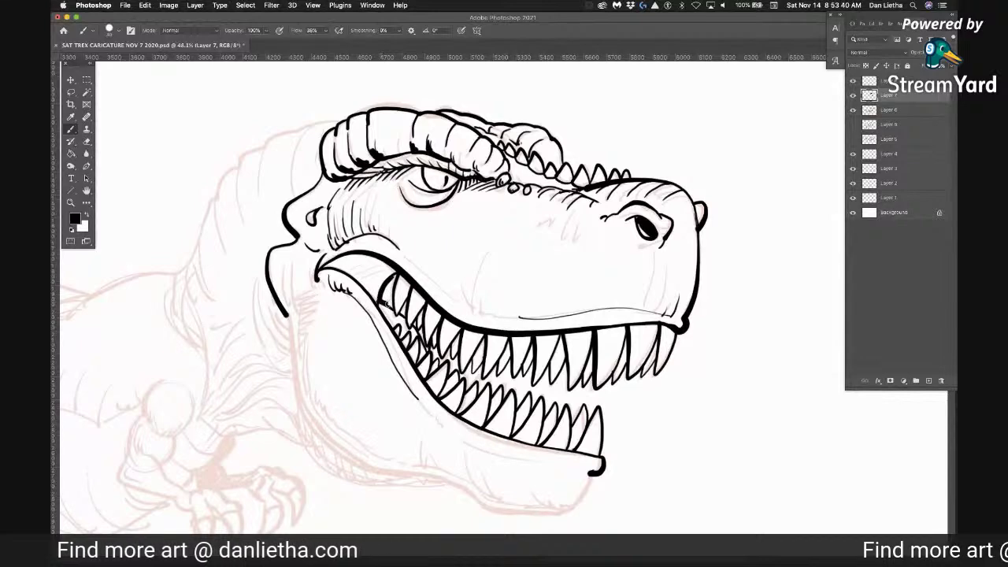
Fill the gap behind the rear teeth black and ink the heavy lower jaw outline, upper lip crease and rear jaw folds
left_click_drag(391, 282, 384, 304)
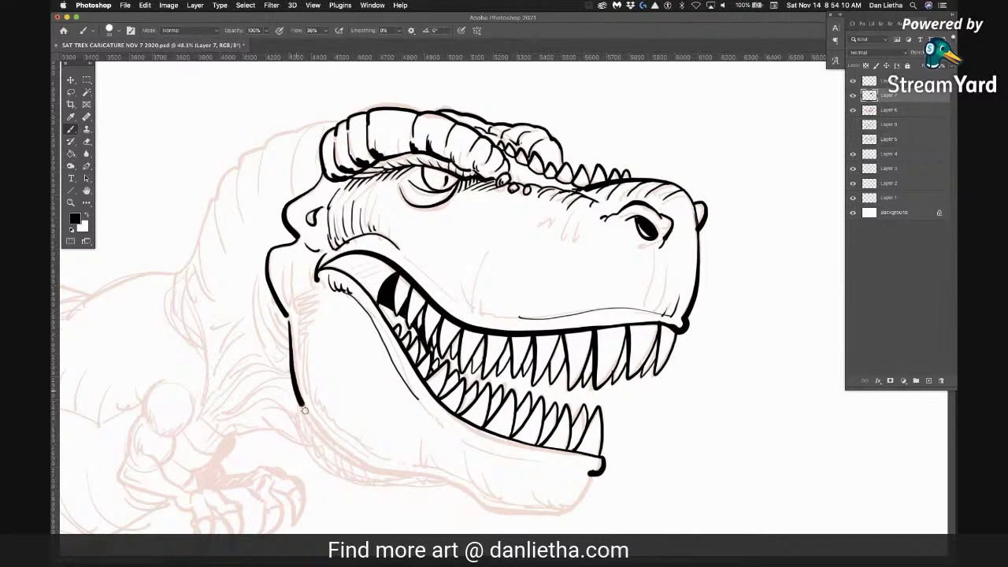
mouse_move(443, 472)
left_mouse_down()
mouse_move(527, 516)
mouse_move(592, 479)
left_mouse_up()
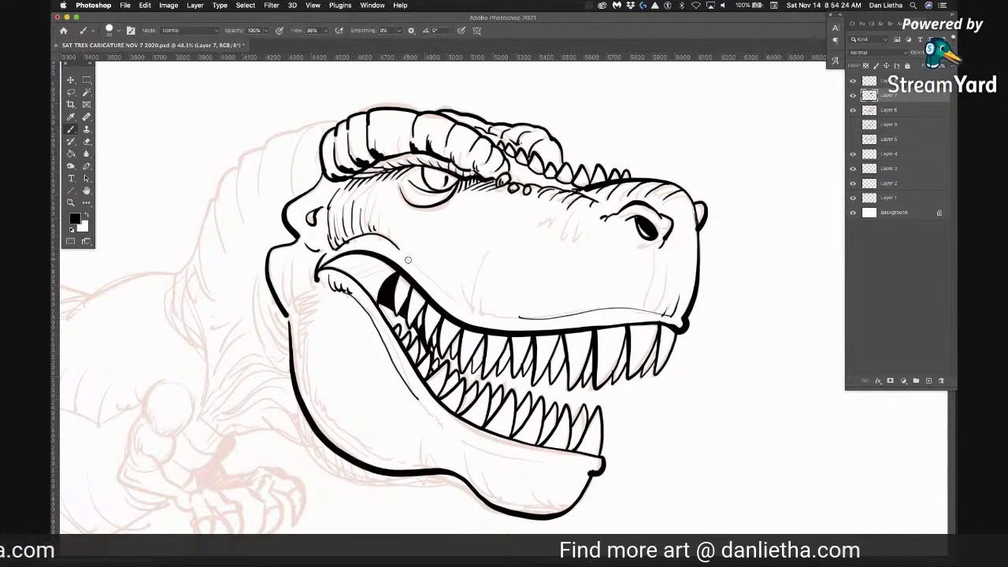
left_click_drag(431, 276, 457, 301)
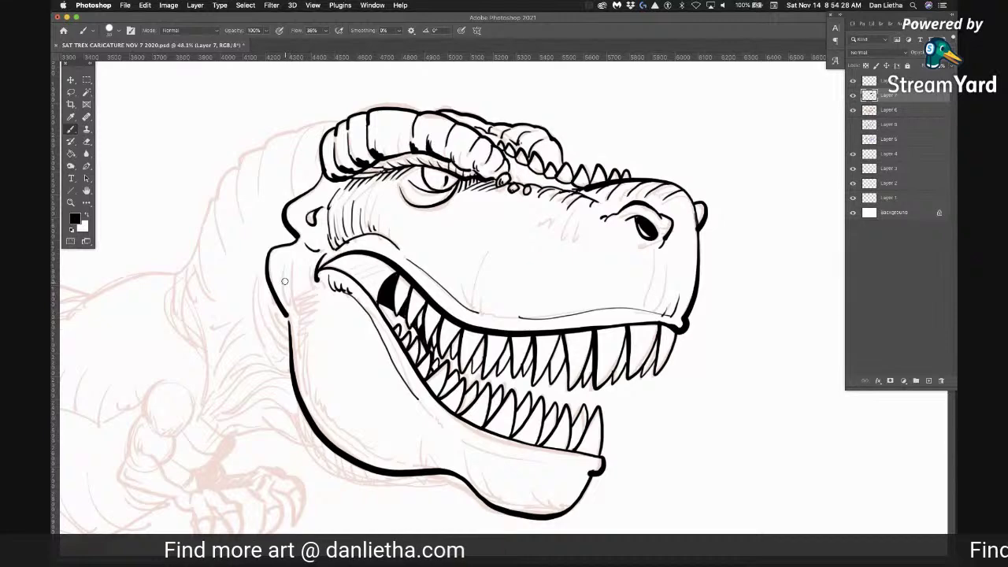
left_click_drag(279, 275, 301, 313)
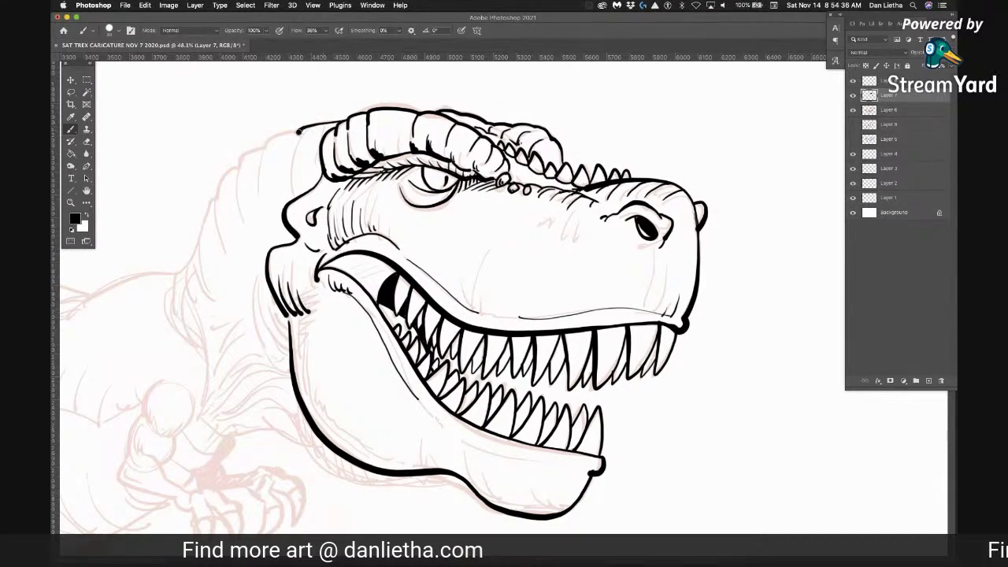
Ink the bumpy back-of-neck outline from the brow down to the shoulder, with curved skin folds running inward from it
left_click_drag(298, 132, 254, 148)
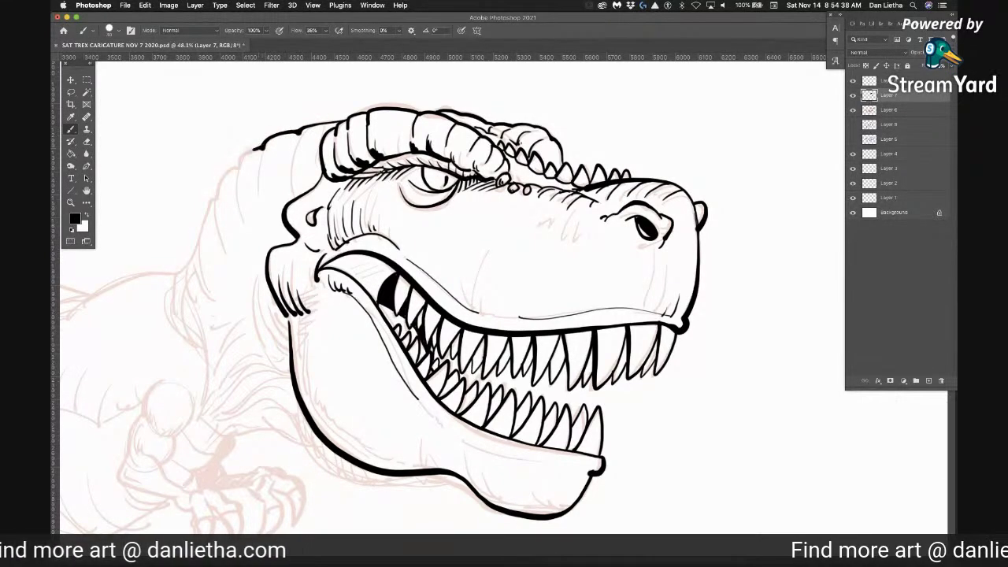
left_click_drag(254, 148, 209, 203)
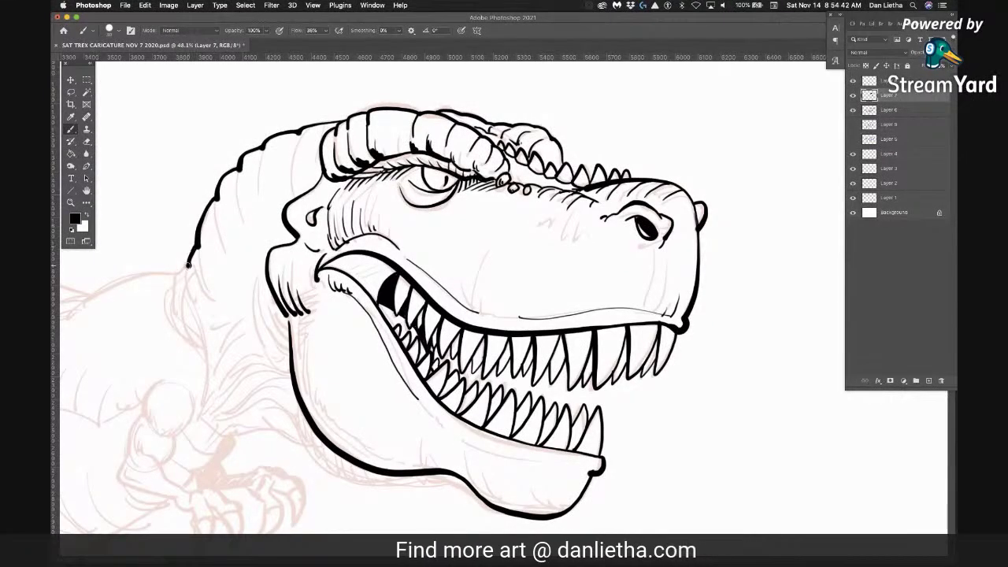
left_click_drag(177, 271, 173, 303)
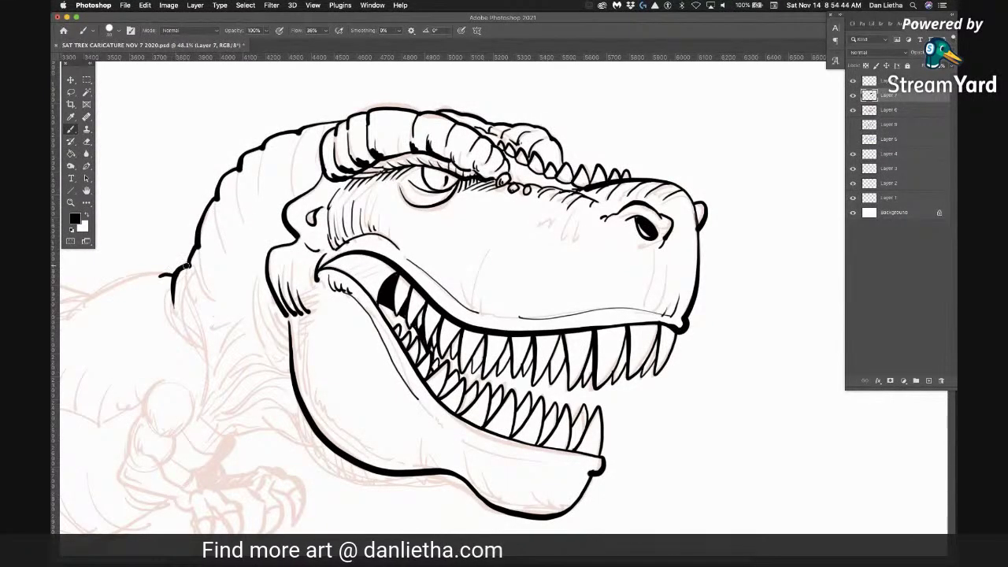
left_click_drag(226, 254, 215, 200)
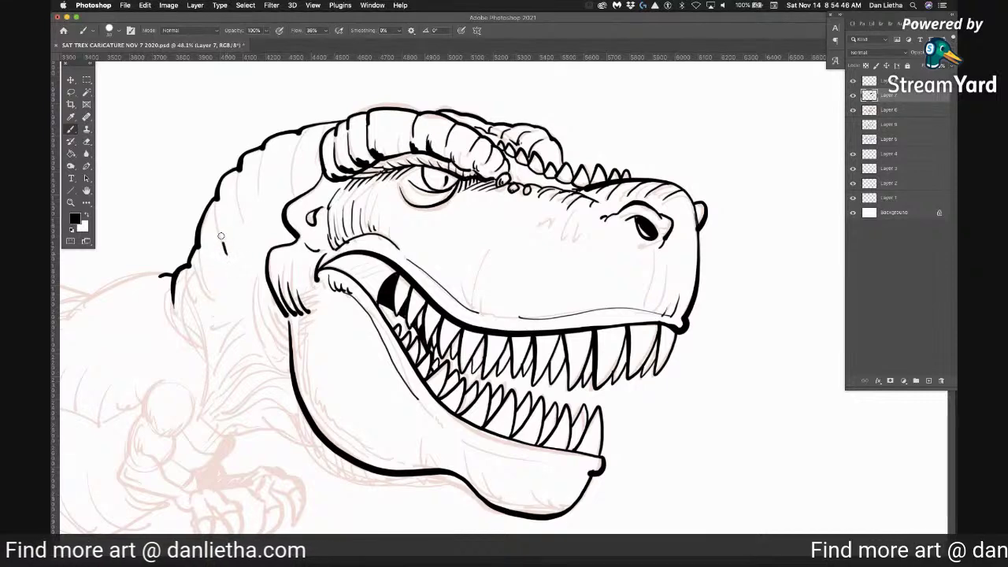
left_click_drag(209, 287, 198, 249)
left_click_drag(204, 309, 196, 295)
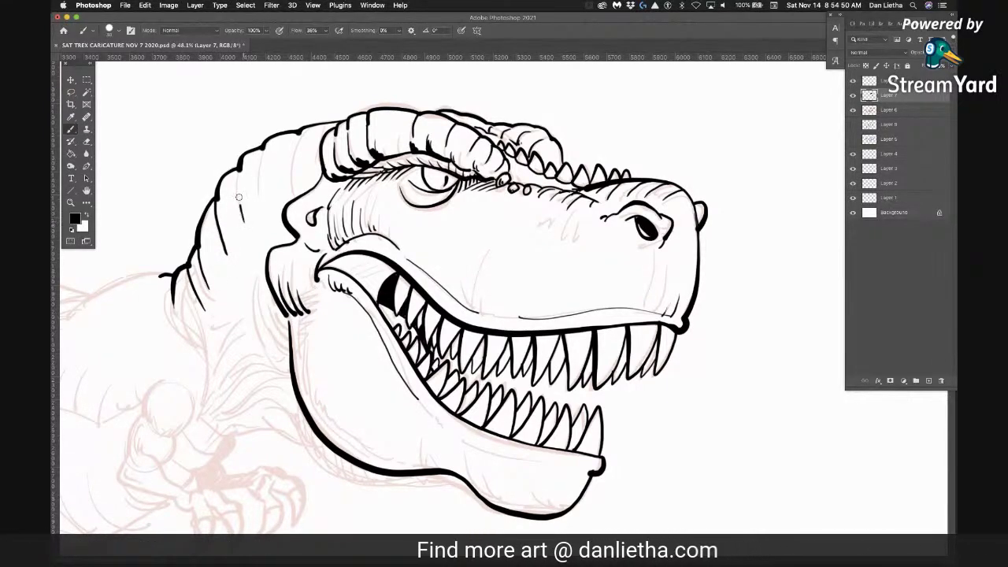
mouse_move(260, 197)
left_mouse_down()
mouse_move(260, 159)
mouse_move(289, 146)
mouse_move(291, 182)
mouse_move(305, 128)
left_mouse_up()
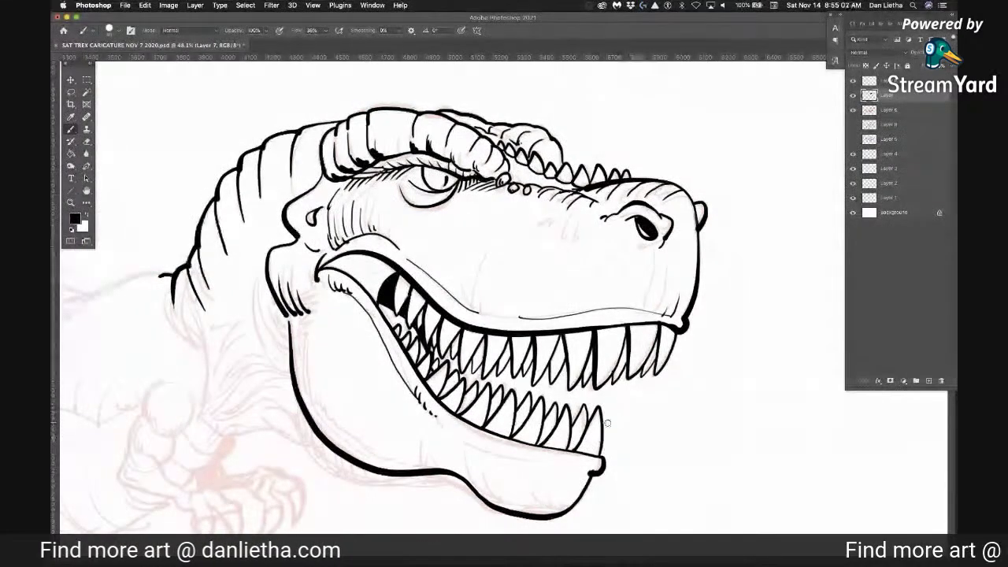
Ink the loose skin contour beneath the lower jaw and the throat folds running down to the front of the chest
scroll(496, 465, "down", 3)
scroll(496, 465, "left", 3)
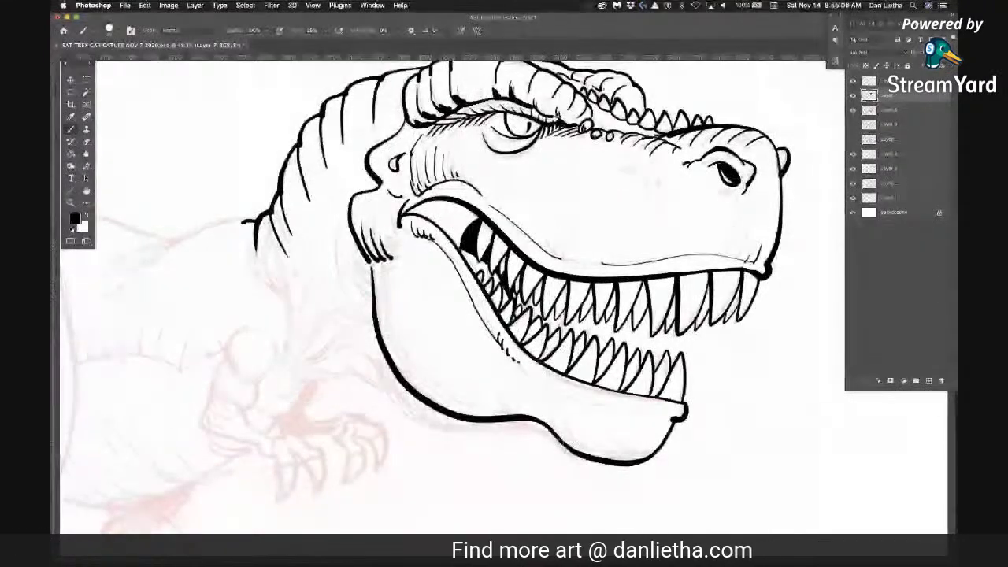
left_click_drag(489, 430, 552, 432)
mouse_move(419, 421)
left_mouse_down()
mouse_move(391, 397)
mouse_move(359, 342)
left_mouse_up()
left_click_drag(390, 390, 344, 362)
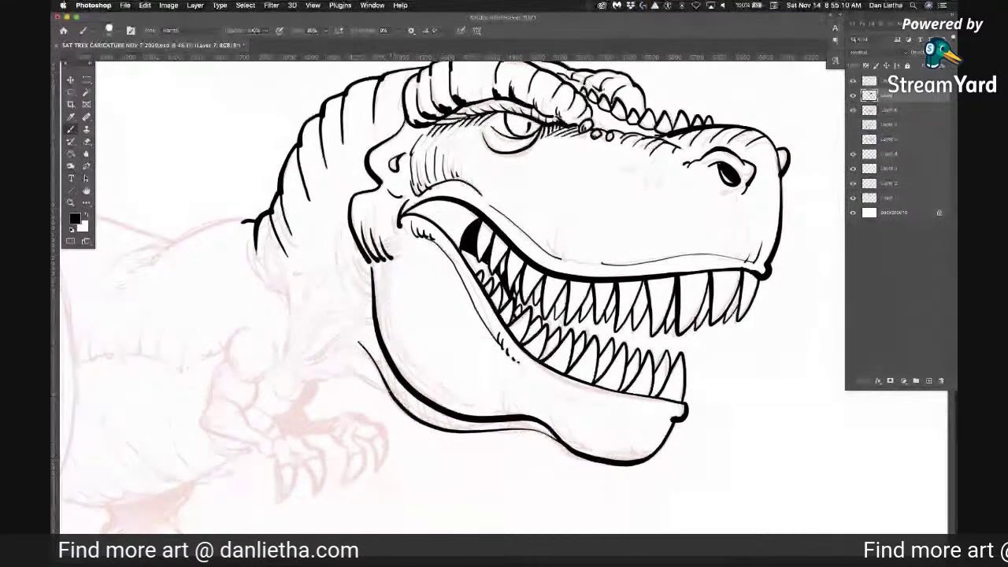
left_click_drag(344, 364, 293, 403)
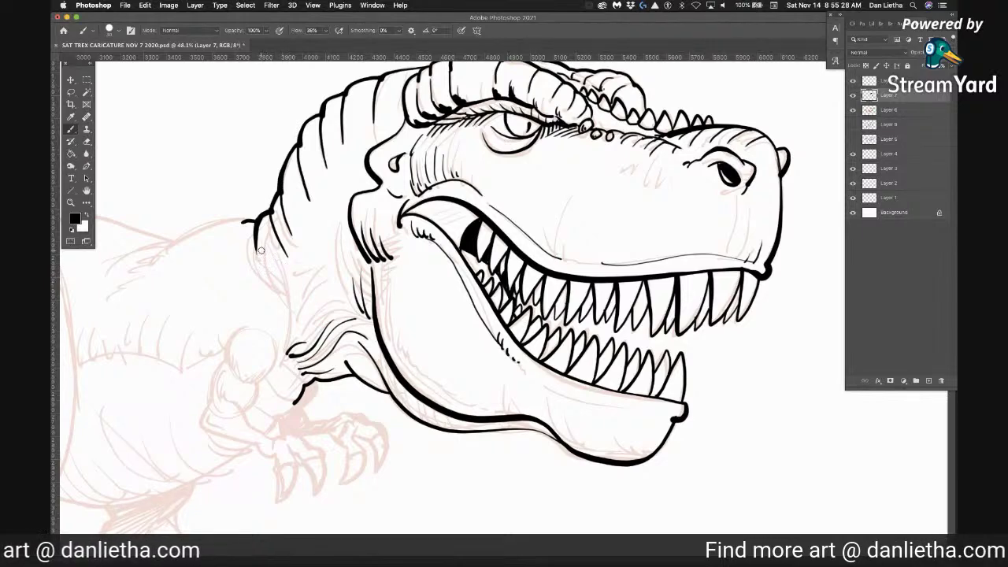
Ink the shoulder hump and the back outline toward the hips, adding short folds at the base of the neck
left_click_drag(253, 221, 208, 221)
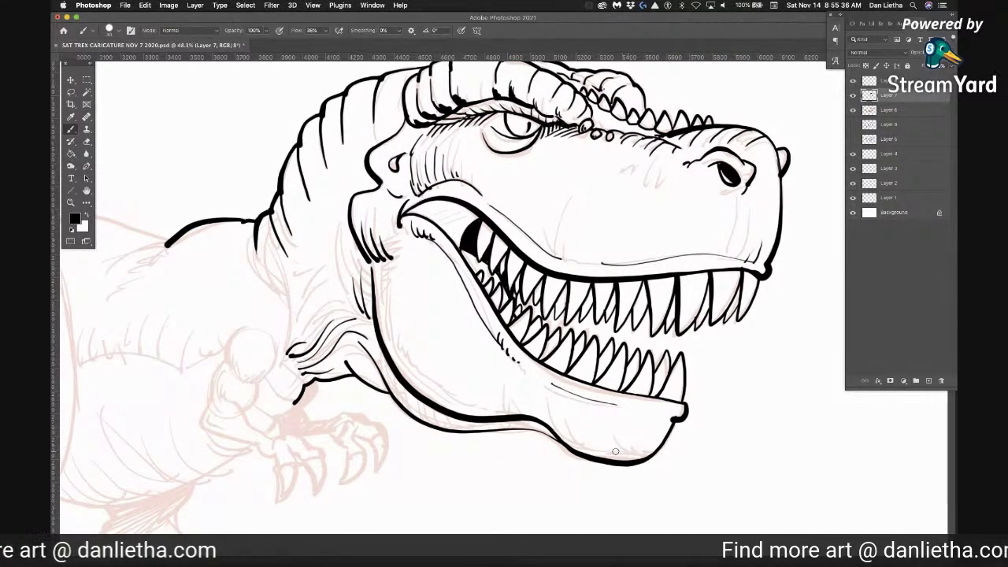
left_click_drag(437, 468, 611, 421)
left_click_drag(475, 356, 448, 389)
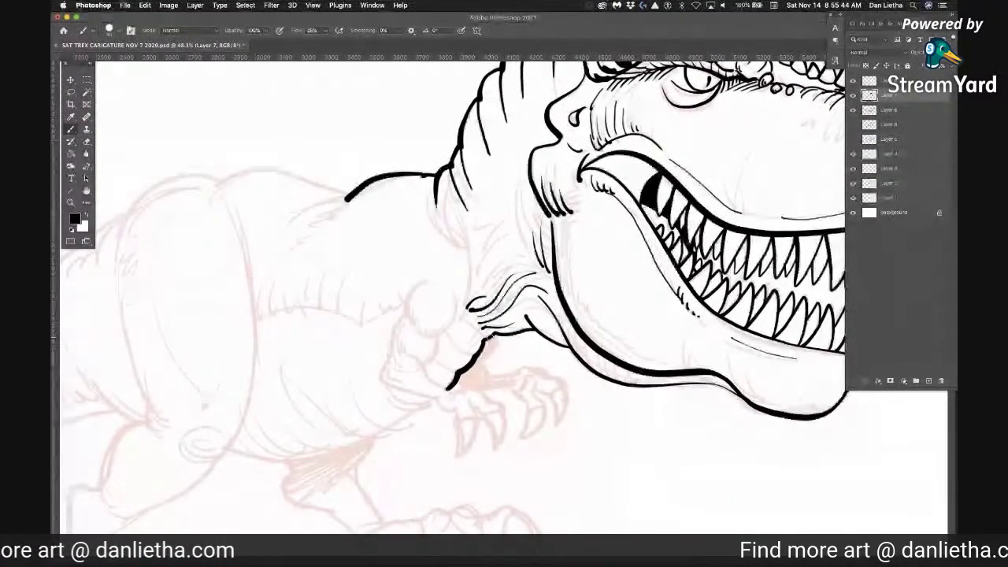
mouse_move(433, 189)
left_mouse_down()
mouse_move(436, 236)
mouse_move(423, 224)
left_mouse_up()
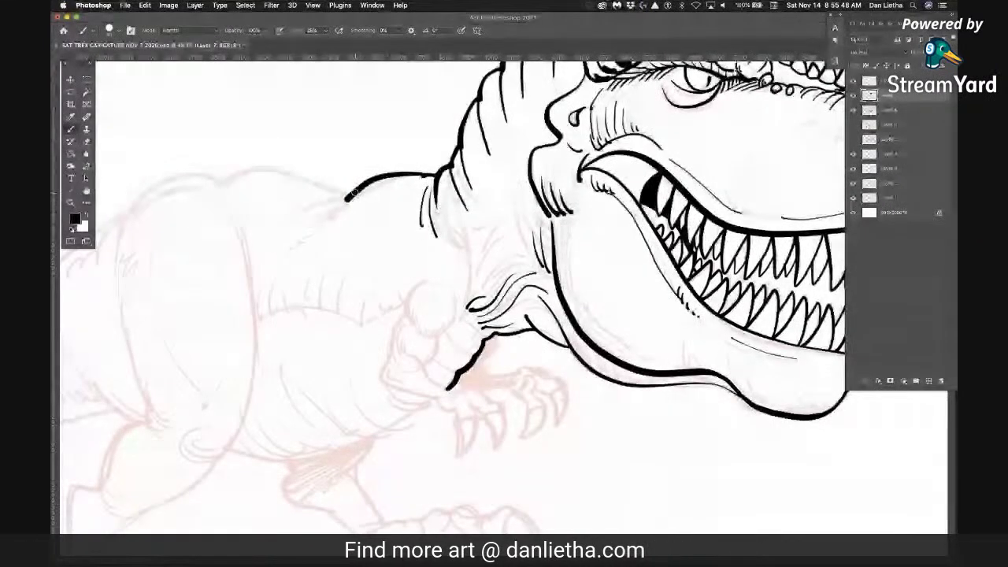
mouse_move(308, 184)
left_mouse_down()
mouse_move(266, 171)
mouse_move(214, 182)
left_mouse_up()
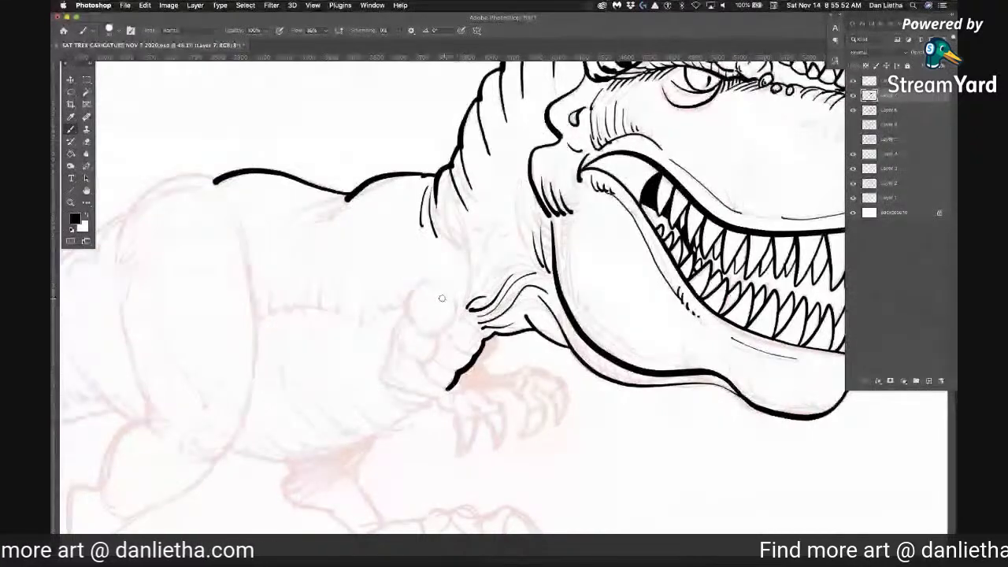
Ink the near arm's rounded shoulder bulge, its outer edge down to the wrist, and the inner elbow contour
left_click_drag(423, 281, 406, 308)
key("super+z")
left_click_drag(408, 298, 381, 382)
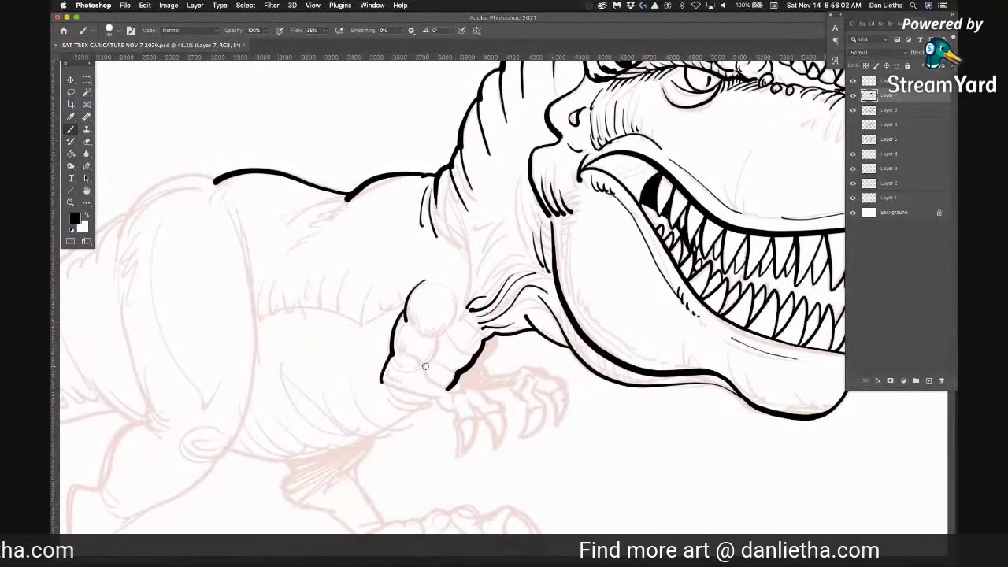
left_click_drag(423, 367, 436, 345)
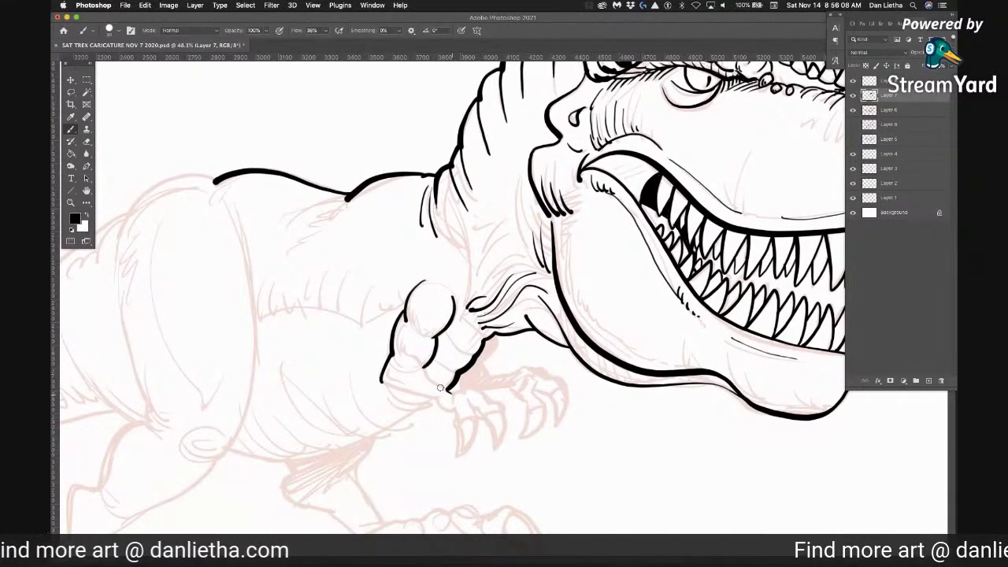
Ink the near forearm and wrist, continuing into the hand with its two fingers and curved claws
left_click_drag(410, 356, 430, 377)
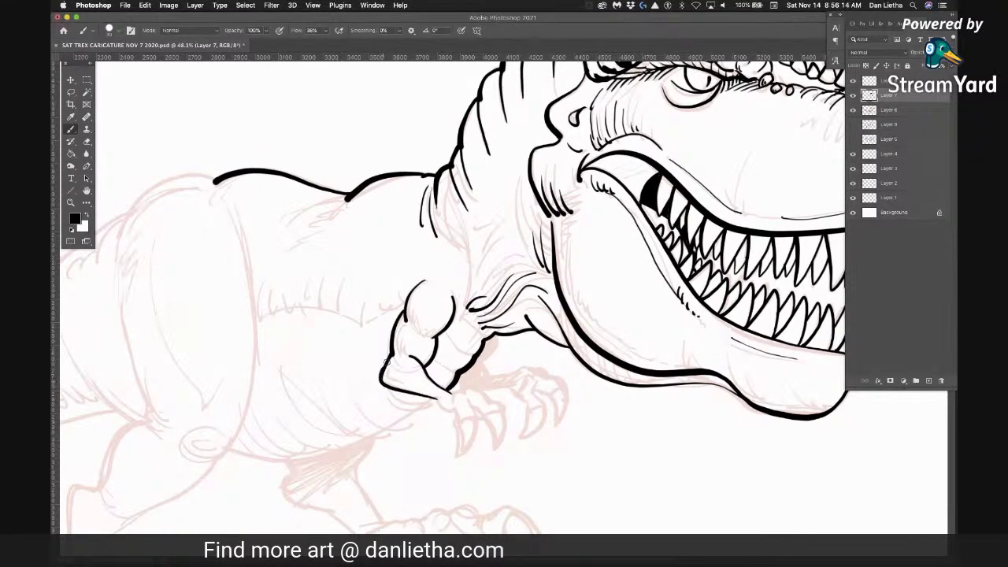
mouse_move(394, 367)
left_mouse_down()
mouse_move(492, 381)
mouse_move(444, 408)
left_mouse_up()
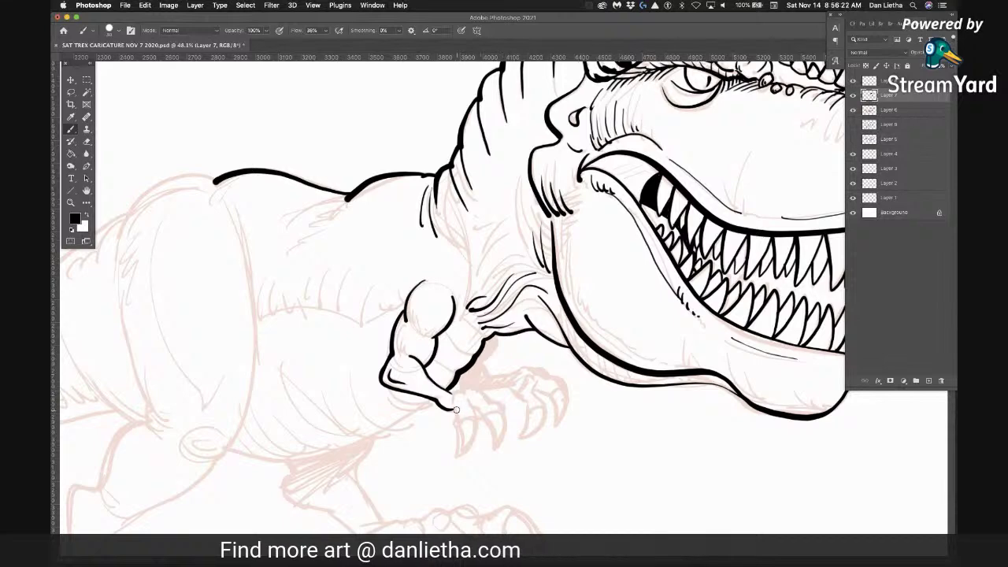
mouse_move(454, 408)
left_mouse_down()
mouse_move(457, 423)
mouse_move(476, 420)
left_mouse_up()
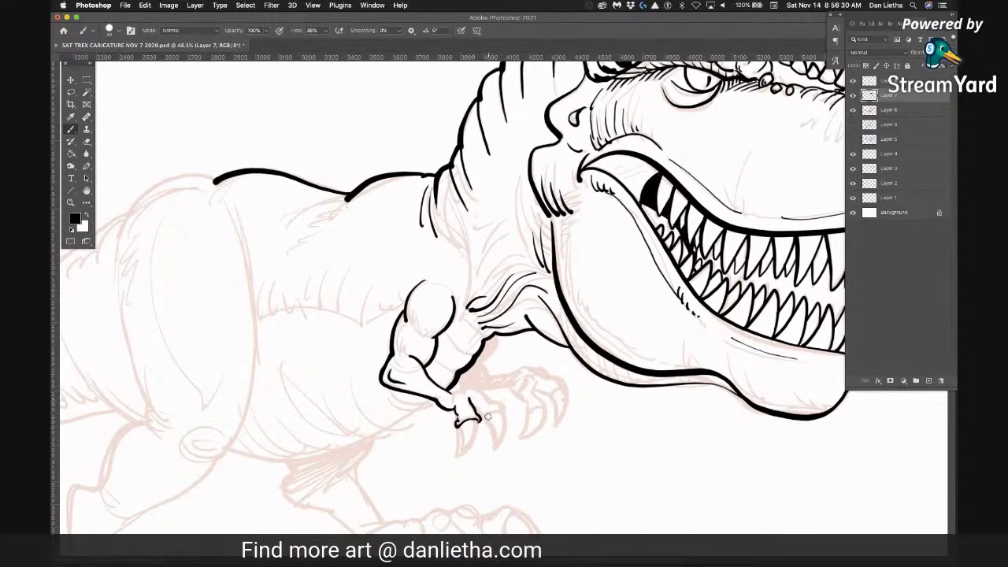
left_click_drag(476, 408, 484, 419)
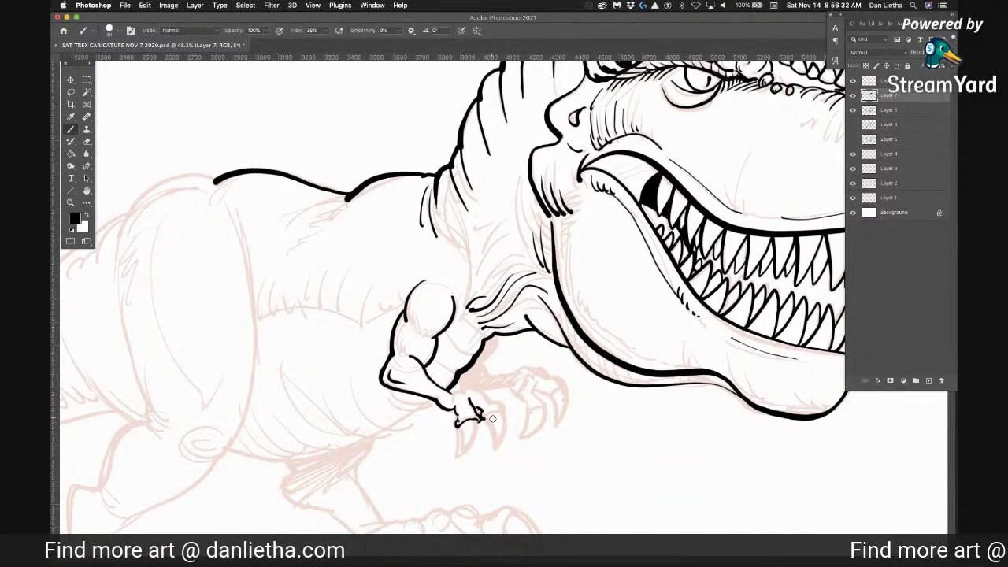
mouse_move(484, 419)
left_mouse_down()
mouse_move(504, 412)
mouse_move(494, 403)
left_mouse_up()
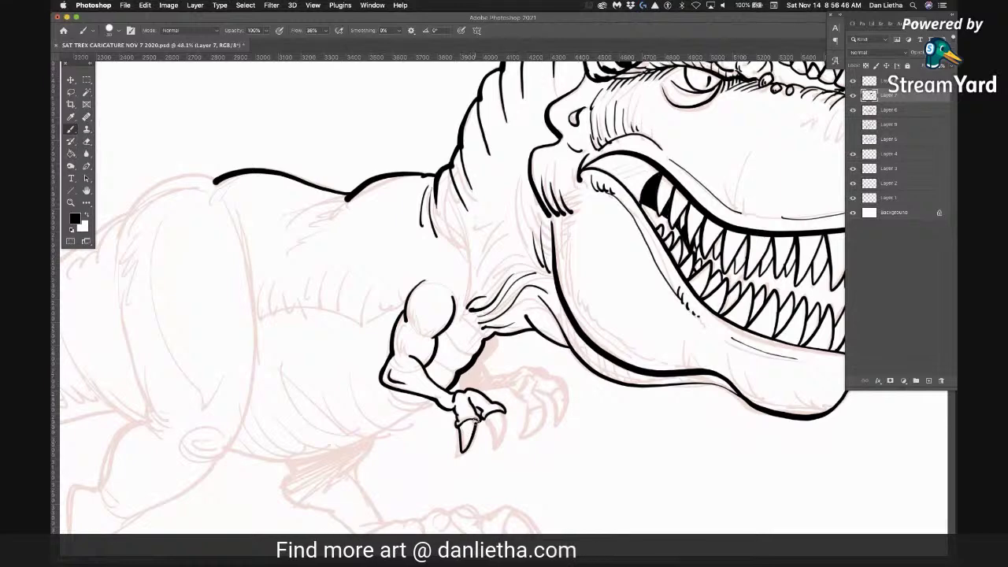
mouse_move(485, 418)
left_mouse_down()
mouse_move(497, 443)
mouse_move(505, 419)
left_mouse_up()
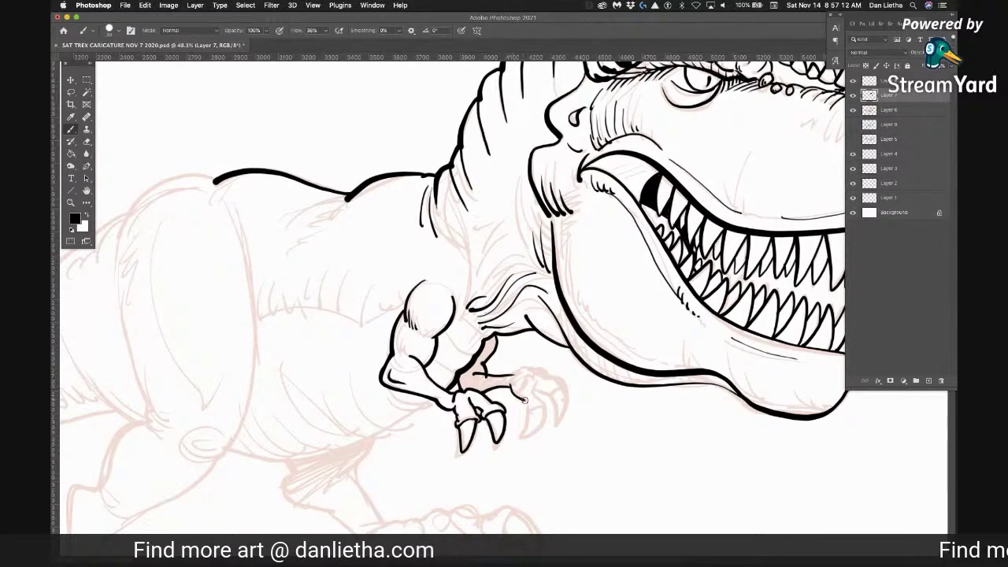
Ink the far hand's knuckles and fingers, finishing both with curved claws
mouse_move(510, 387)
left_mouse_down()
mouse_move(526, 410)
mouse_move(544, 405)
left_mouse_up()
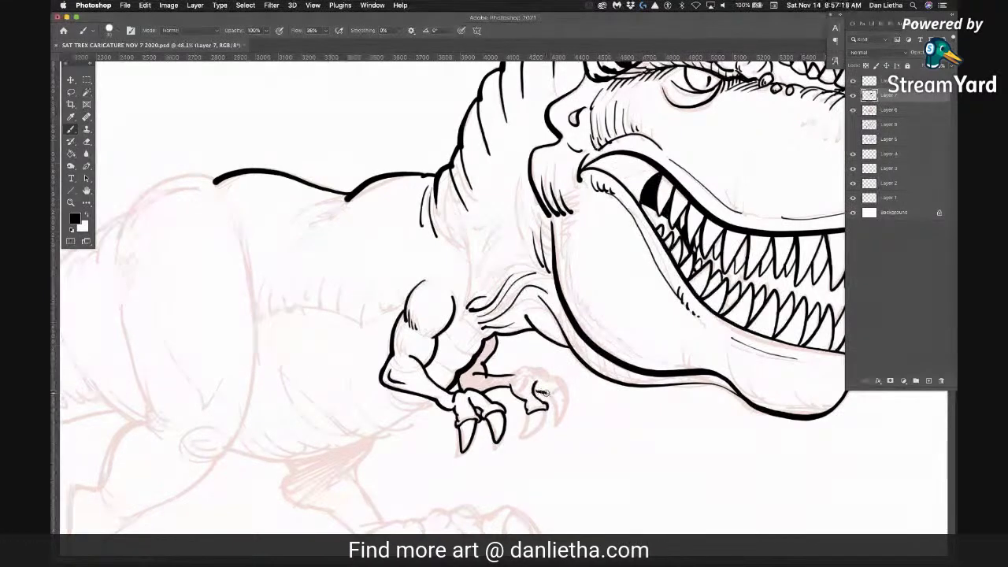
left_click_drag(560, 387, 558, 381)
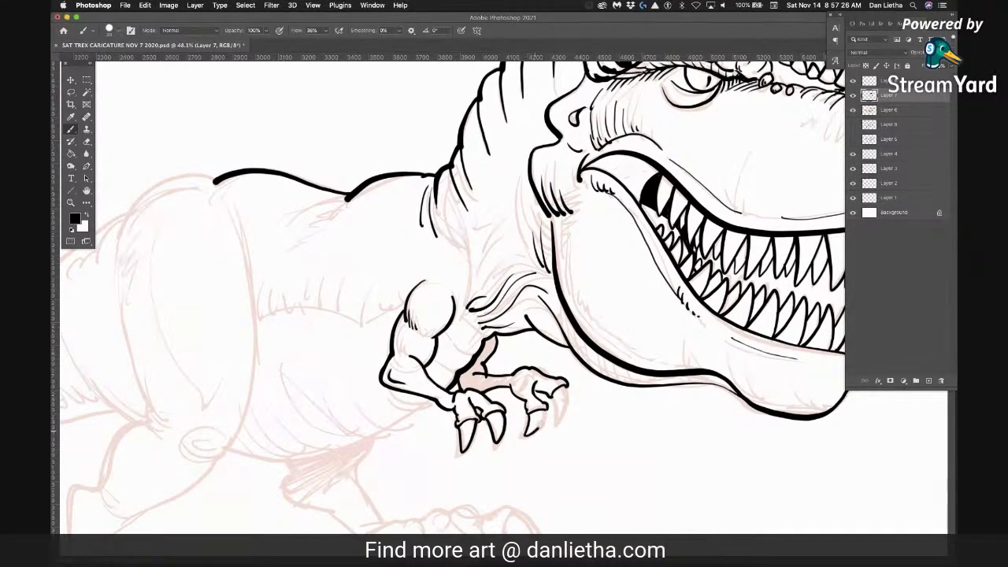
mouse_move(553, 395)
left_mouse_down()
mouse_move(561, 416)
mouse_move(569, 386)
left_mouse_up()
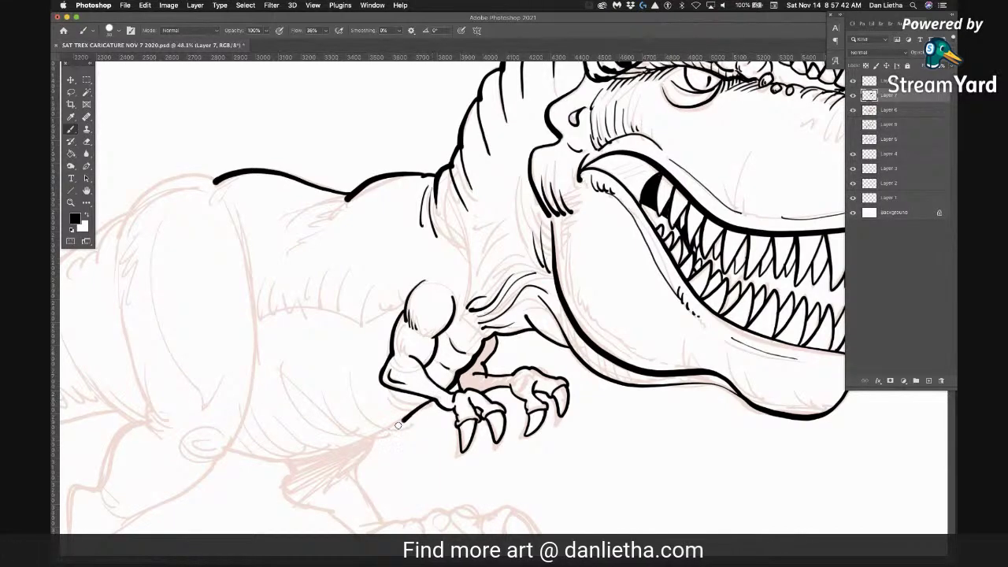
Ink the belly's underside as a thick tapering curve from arm to knee, and add small tick marks on the throat
left_click_drag(342, 452, 234, 457)
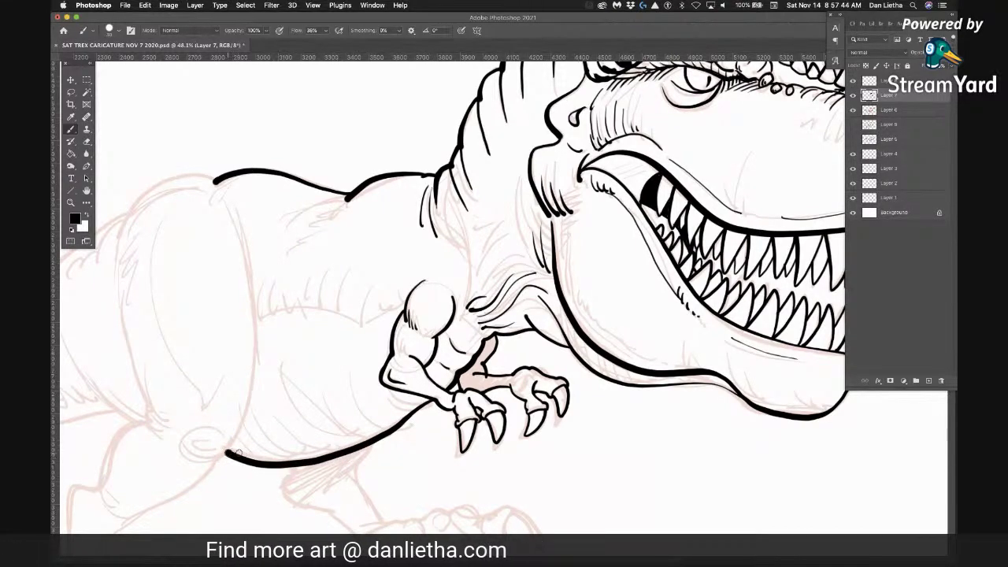
mouse_move(427, 410)
left_mouse_down()
mouse_move(313, 464)
mouse_move(228, 455)
left_mouse_up()
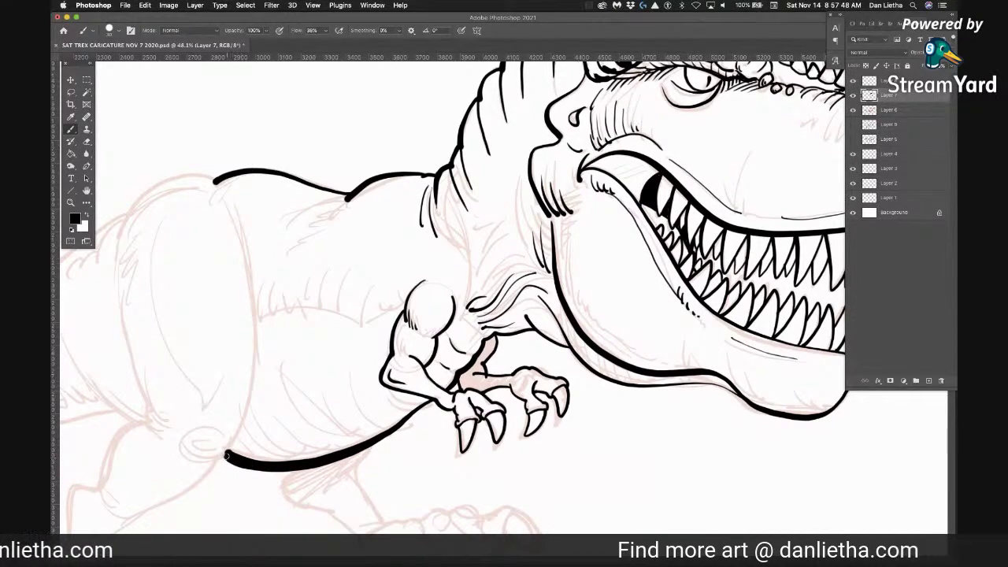
left_click_drag(421, 457, 682, 383)
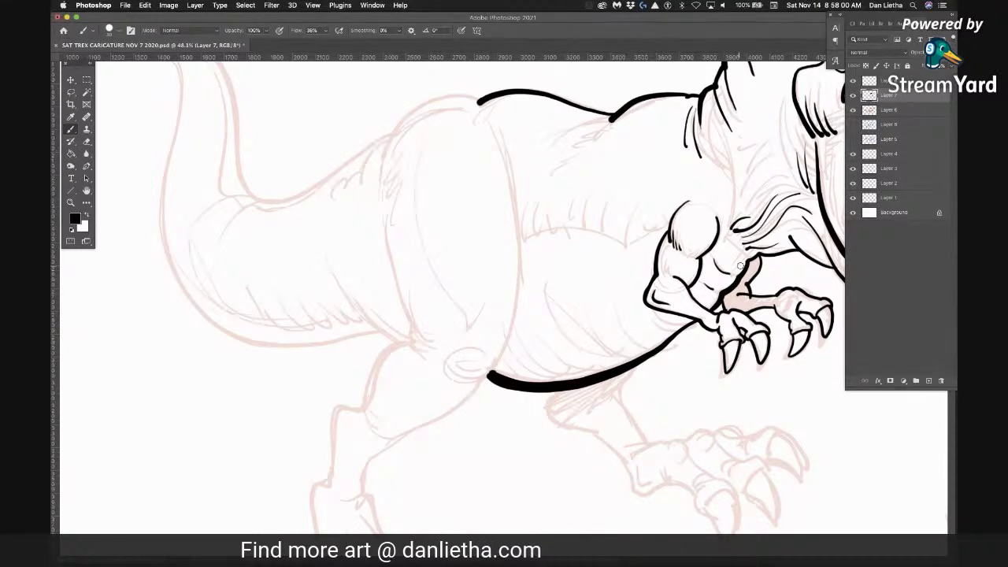
left_click_drag(781, 182, 788, 189)
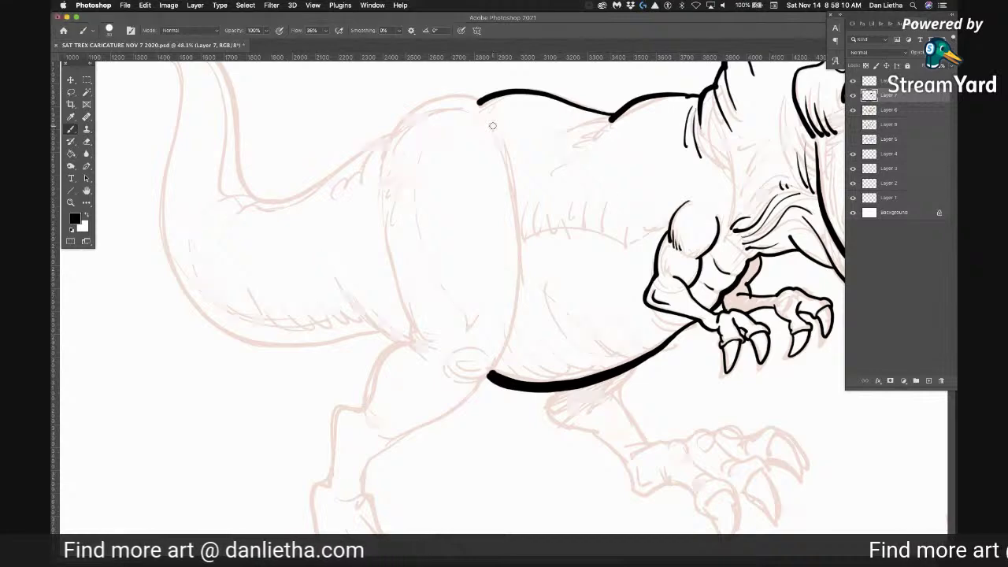
Ink the front contour of the near thigh down to the knee, and draw the kneecap with its curved wrinkles
mouse_move(495, 132)
left_mouse_down()
mouse_move(518, 262)
mouse_move(506, 347)
left_mouse_up()
left_click_drag(478, 379, 440, 363)
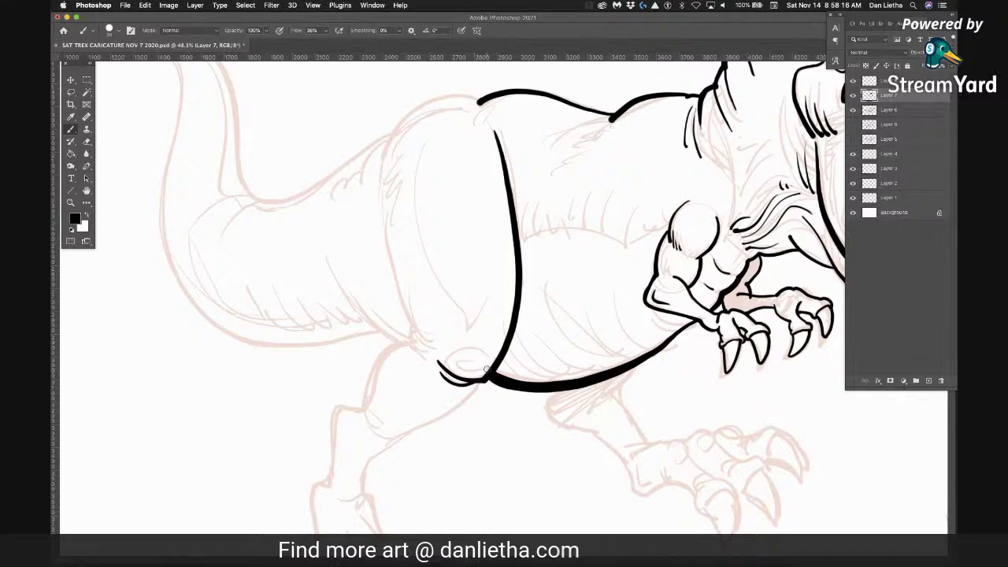
left_click_drag(457, 357, 486, 360)
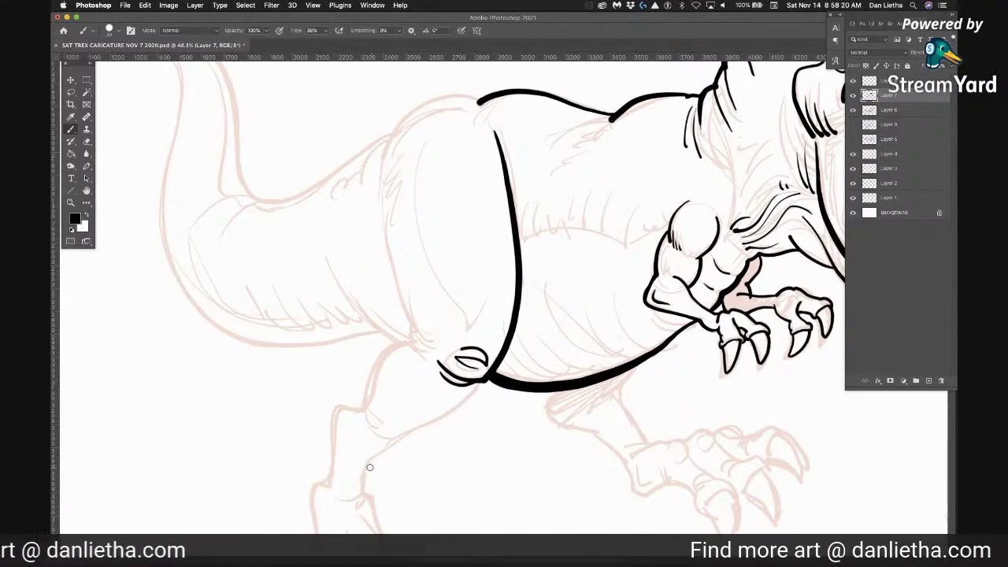
Ink the front and back of the near lower leg down to the ankle, the thigh's rear contour and the crease where the tail joins
left_click_drag(372, 463, 476, 389)
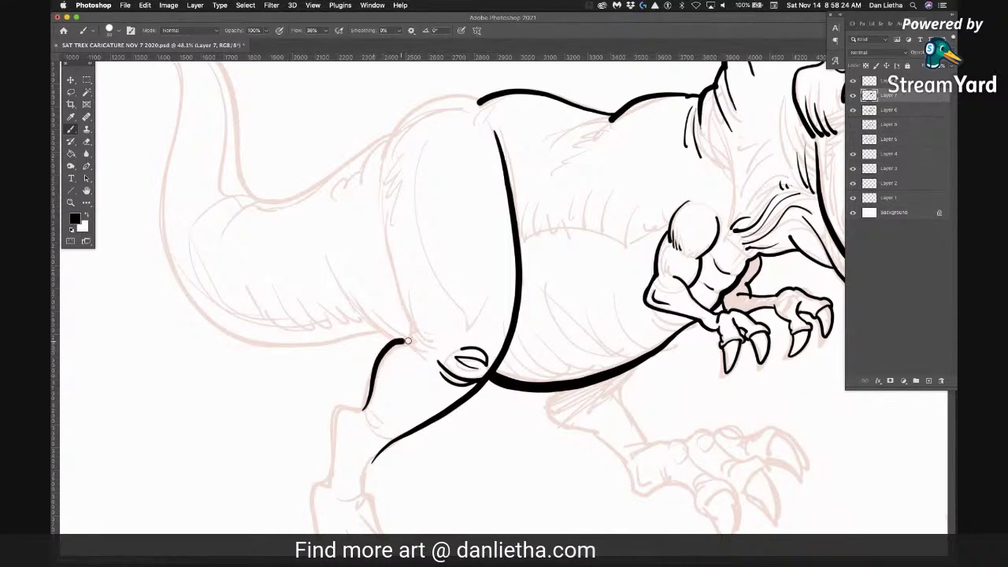
left_click_drag(428, 342, 413, 329)
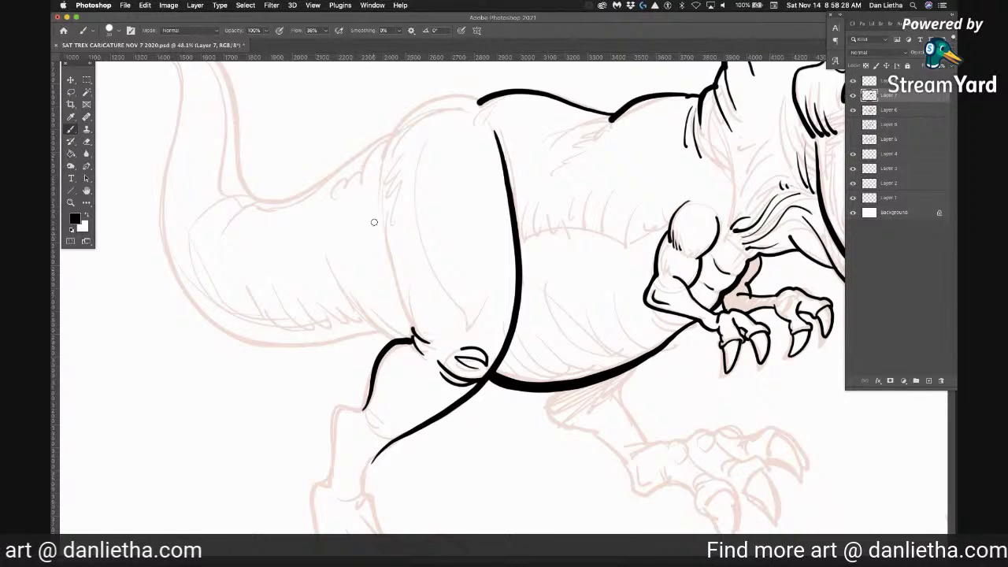
left_click_drag(383, 194, 383, 206)
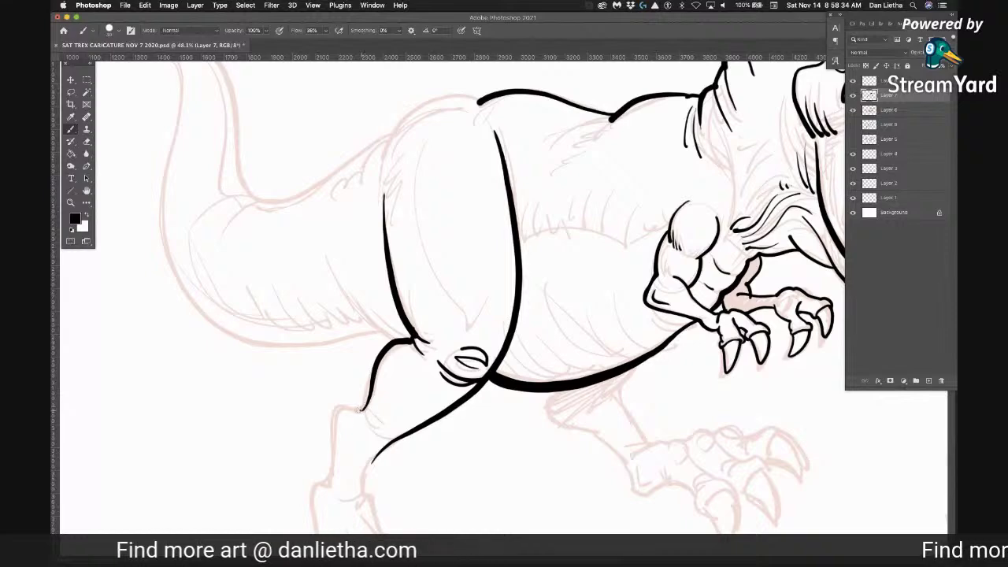
left_click_drag(363, 408, 332, 478)
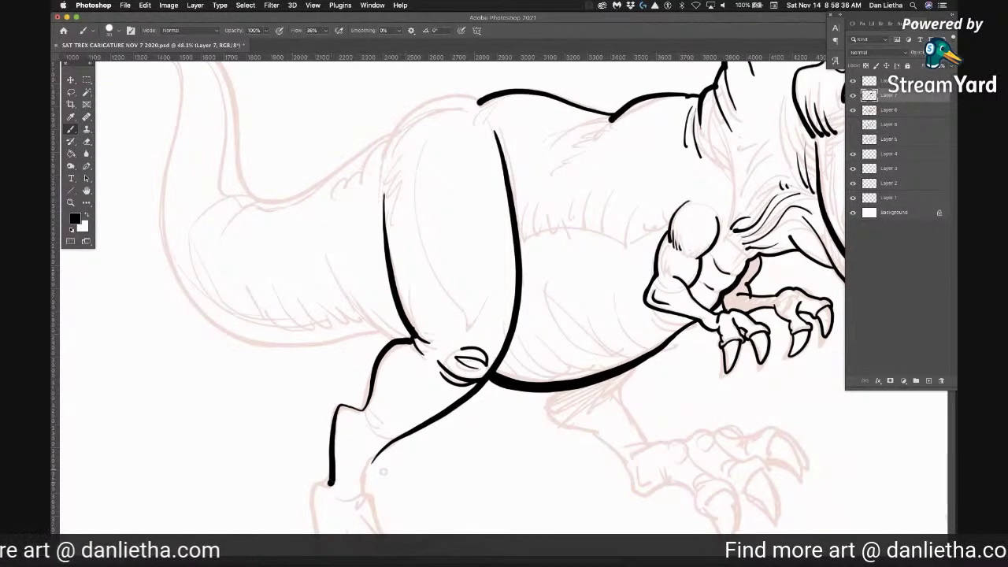
left_click_drag(367, 495, 370, 461)
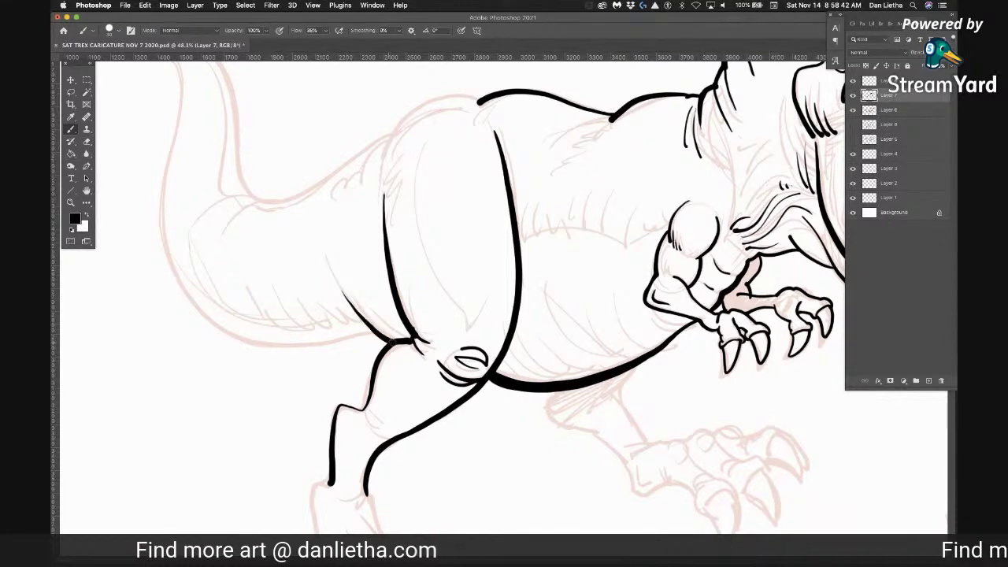
Ink the near foot's heel, back edge and sole, ending in the large pointed claw of the nearest toe
mouse_move(507, 479)
left_mouse_down()
mouse_move(484, 405)
mouse_move(464, 253)
left_mouse_up()
left_click_drag(297, 271, 283, 274)
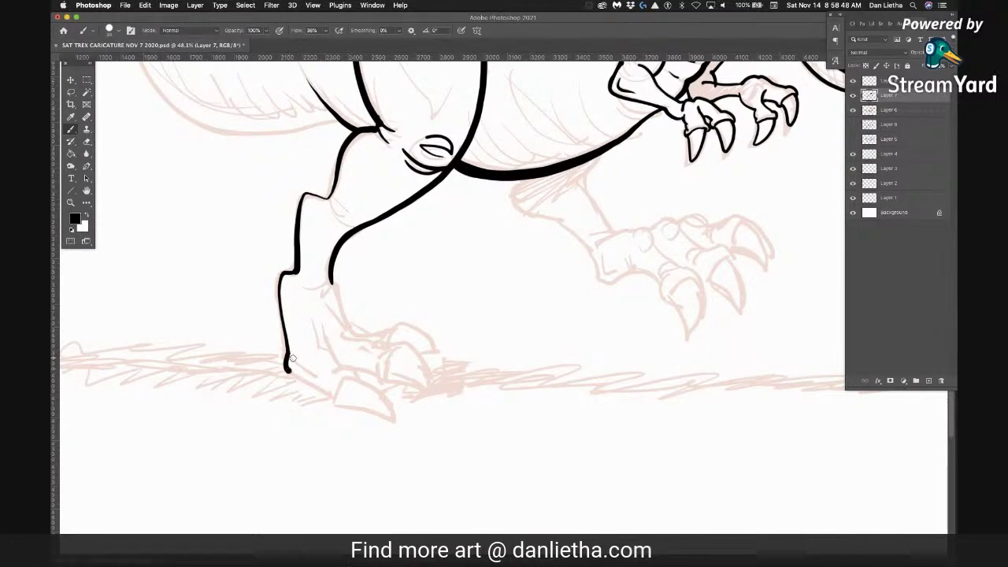
mouse_move(326, 393)
left_mouse_down()
mouse_move(335, 404)
mouse_move(290, 373)
mouse_move(292, 347)
left_mouse_up()
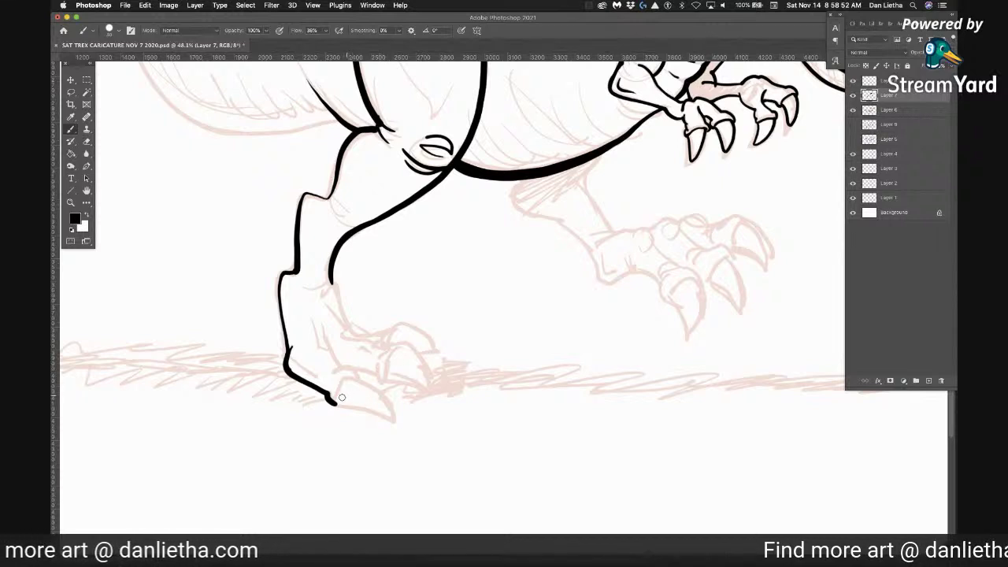
mouse_move(337, 402)
left_mouse_down()
mouse_move(369, 385)
mouse_move(391, 419)
mouse_move(348, 409)
mouse_move(392, 421)
left_mouse_up()
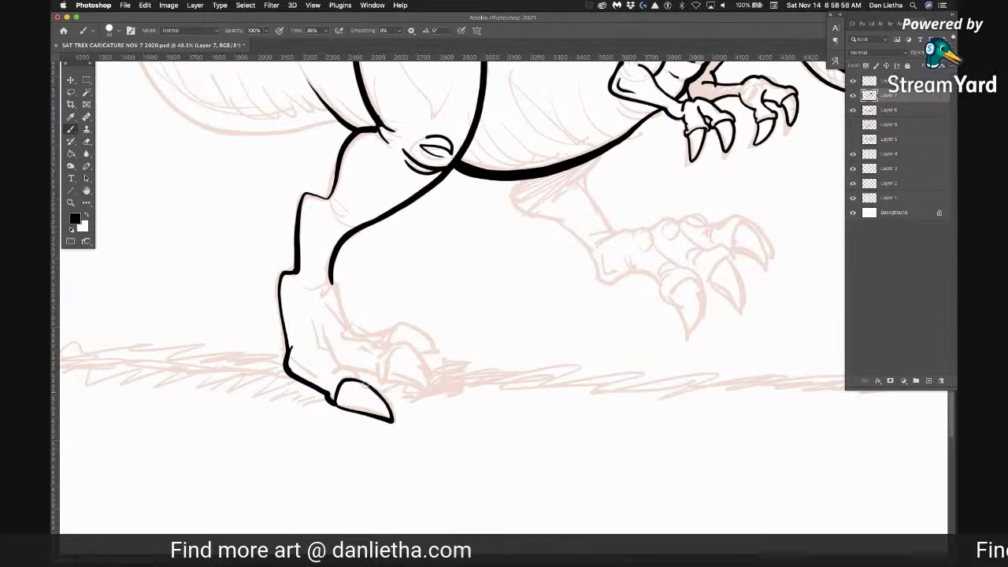
Ink the near foot's remaining toes and claws, the front of its ankle and the small dewclaw at the back
mouse_move(344, 369)
left_mouse_down()
mouse_move(335, 341)
mouse_move(355, 376)
mouse_move(380, 379)
left_mouse_up()
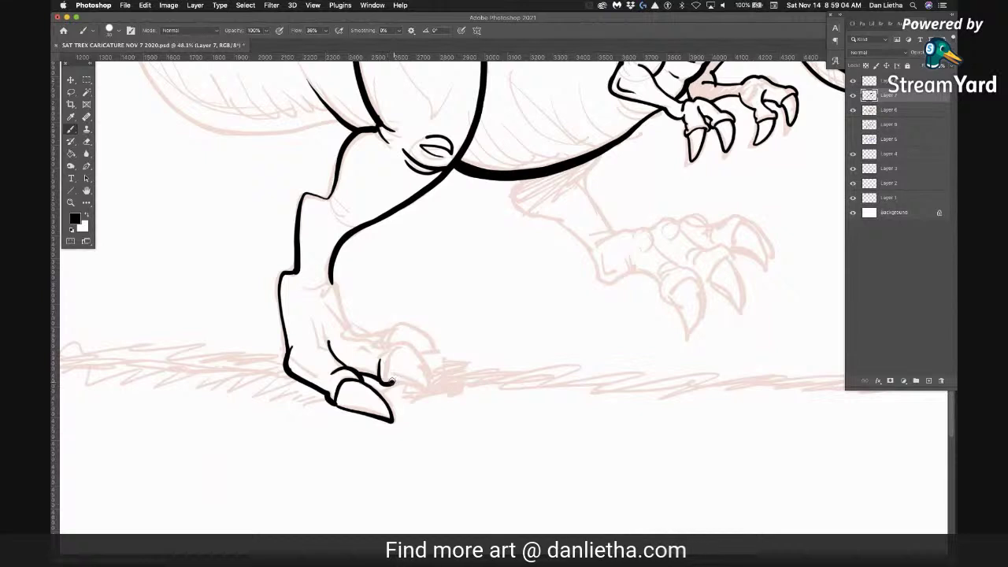
mouse_move(394, 383)
left_mouse_down()
mouse_move(434, 394)
mouse_move(426, 360)
mouse_move(393, 361)
mouse_move(379, 341)
mouse_move(345, 328)
left_mouse_up()
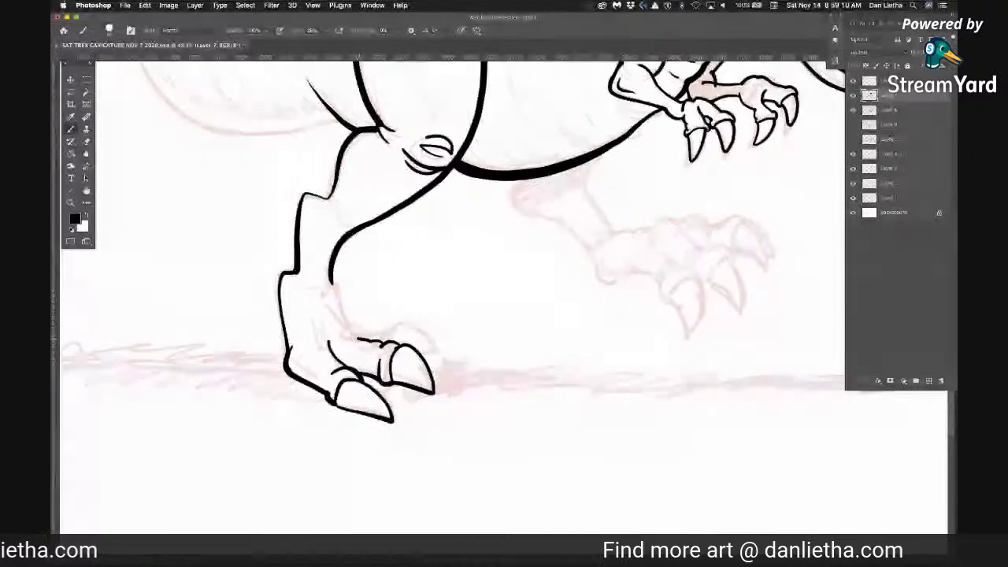
left_click_drag(443, 357, 448, 359)
mouse_move(406, 328)
left_mouse_down()
mouse_move(380, 328)
mouse_move(332, 280)
left_mouse_up()
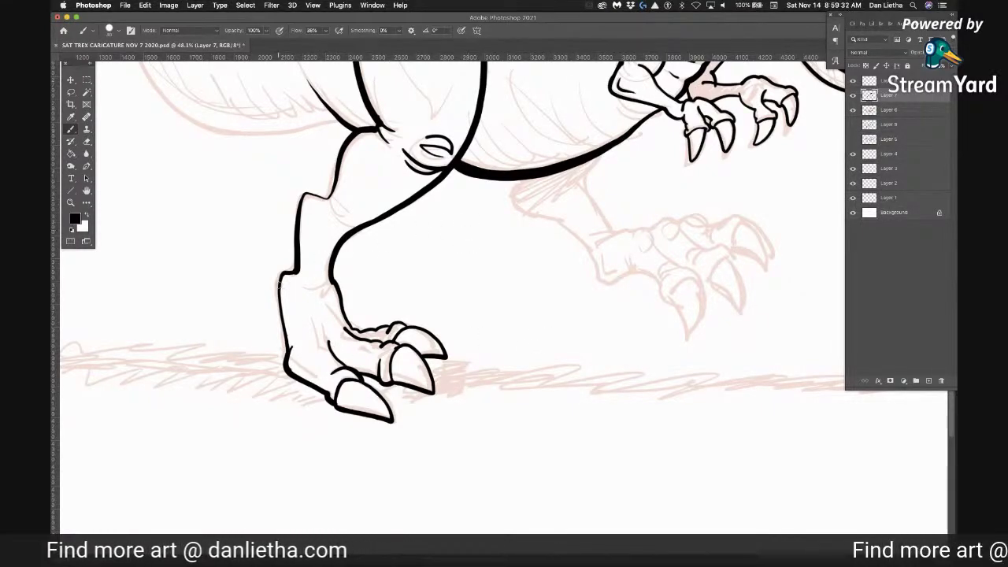
mouse_move(279, 284)
left_mouse_down()
mouse_move(273, 310)
mouse_move(278, 296)
left_mouse_up()
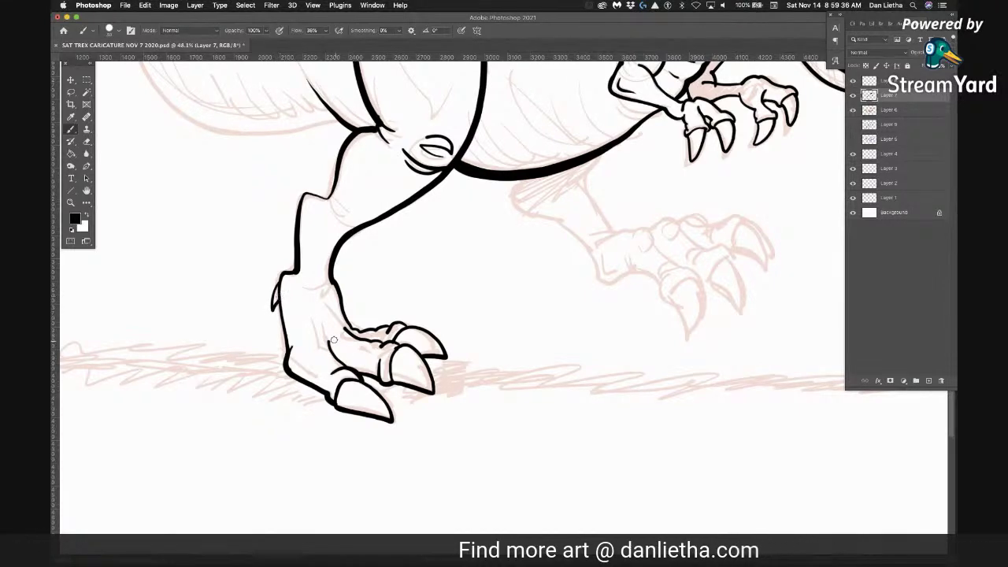
Ink the raised far leg's front and rear contours from the belly down to the heel
mouse_move(600, 328)
left_mouse_down()
mouse_move(520, 470)
mouse_move(454, 488)
mouse_move(431, 461)
left_mouse_up()
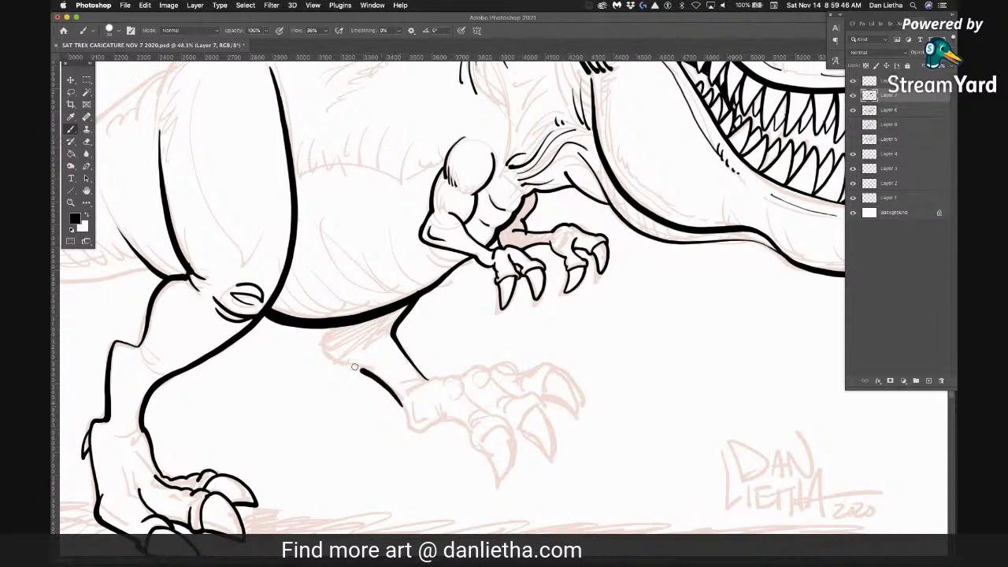
left_click_drag(325, 353, 335, 327)
mouse_move(399, 401)
left_mouse_down()
mouse_move(417, 431)
mouse_move(445, 418)
left_mouse_up()
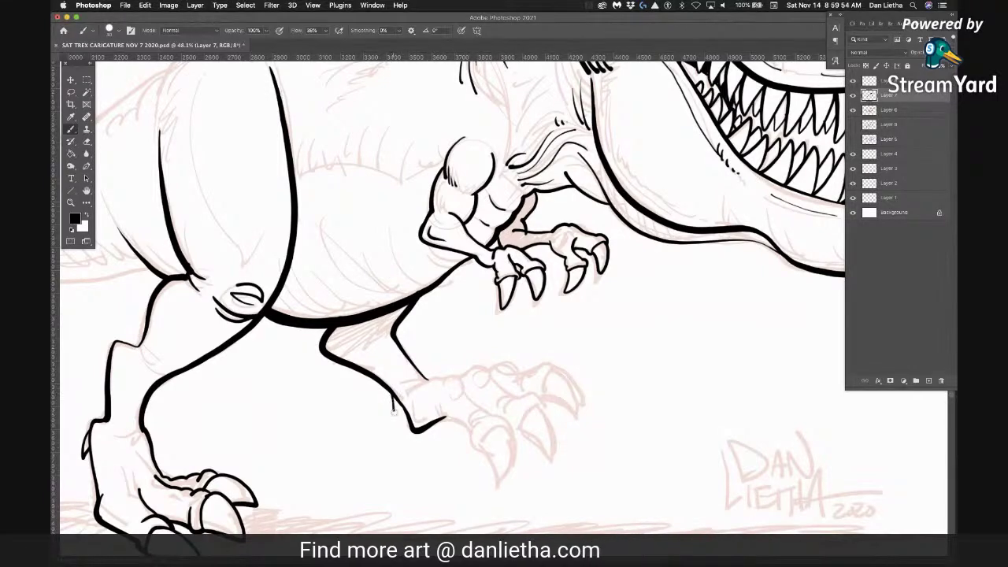
Ink the raised far foot's dewclaw, three toes with pointed claws, and the bumpy knuckle contour along its top
mouse_move(439, 404)
left_mouse_down()
mouse_move(471, 428)
mouse_move(501, 486)
mouse_move(514, 460)
left_mouse_up()
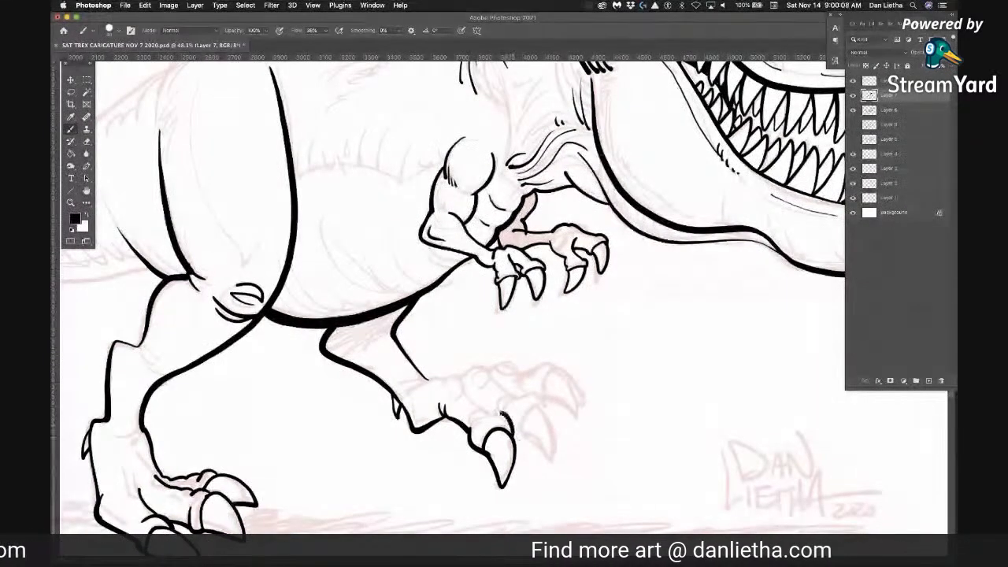
left_click_drag(465, 385, 475, 403)
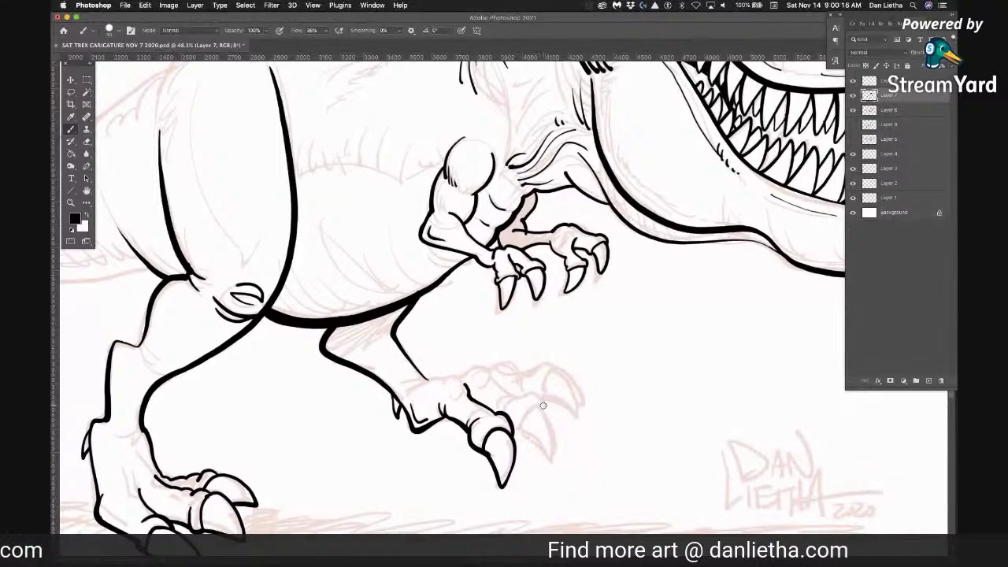
left_click_drag(529, 410, 518, 428)
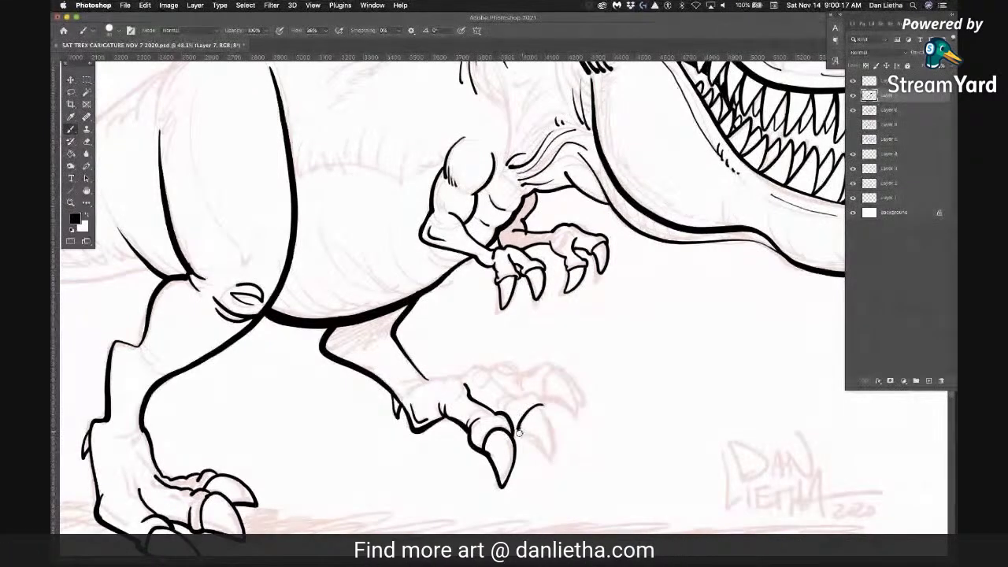
mouse_move(532, 439)
left_mouse_down()
mouse_move(550, 460)
mouse_move(547, 413)
mouse_move(534, 394)
mouse_move(519, 396)
left_mouse_up()
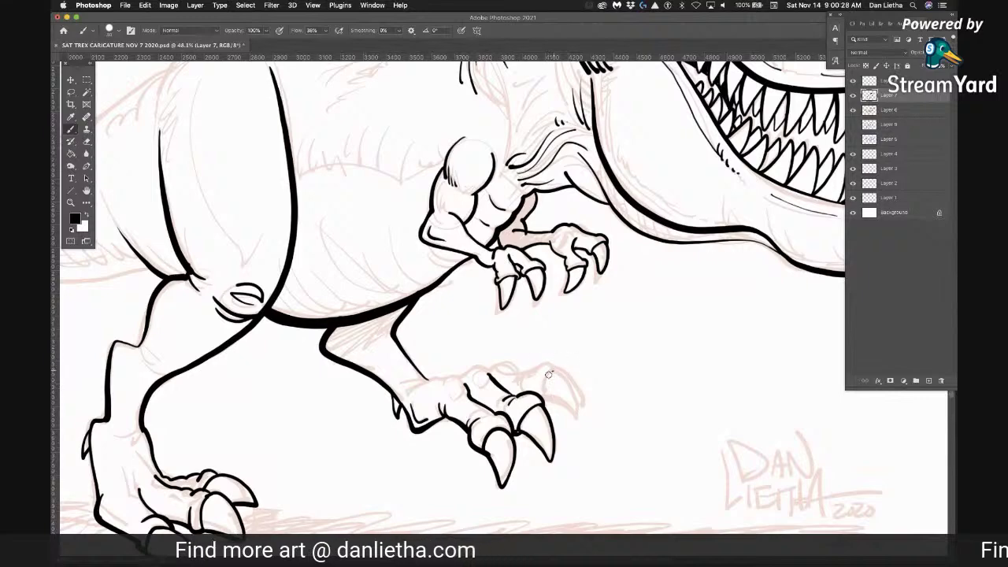
mouse_move(553, 371)
left_mouse_down()
mouse_move(540, 394)
mouse_move(577, 412)
mouse_move(552, 363)
left_mouse_up()
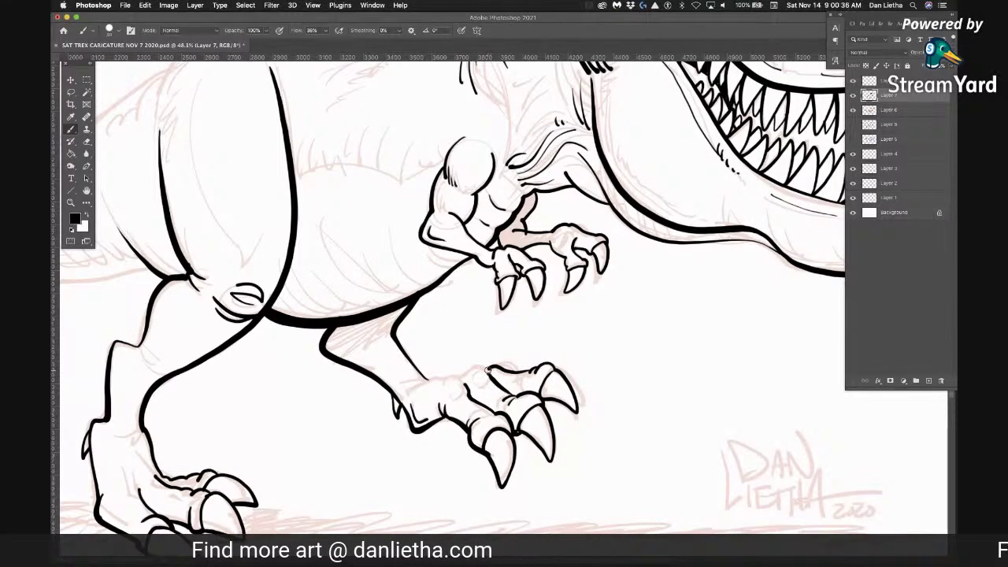
left_click_drag(475, 367, 443, 377)
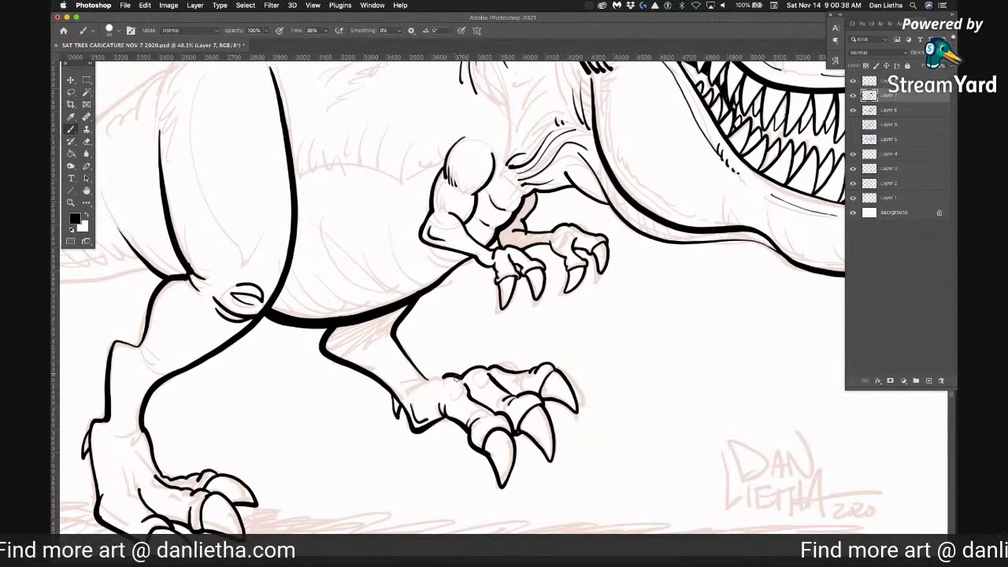
Ink the wrinkle and knuckle details on the raised far foot and hatch the shadow below the belly on its upper leg
left_click_drag(446, 377, 413, 389)
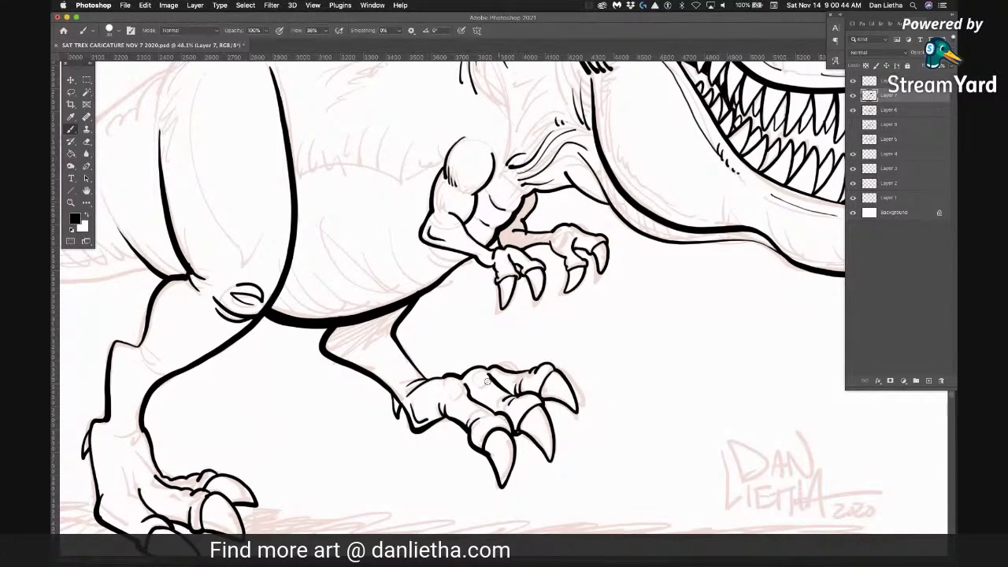
mouse_move(467, 392)
left_mouse_down()
mouse_move(449, 388)
mouse_move(476, 381)
left_mouse_up()
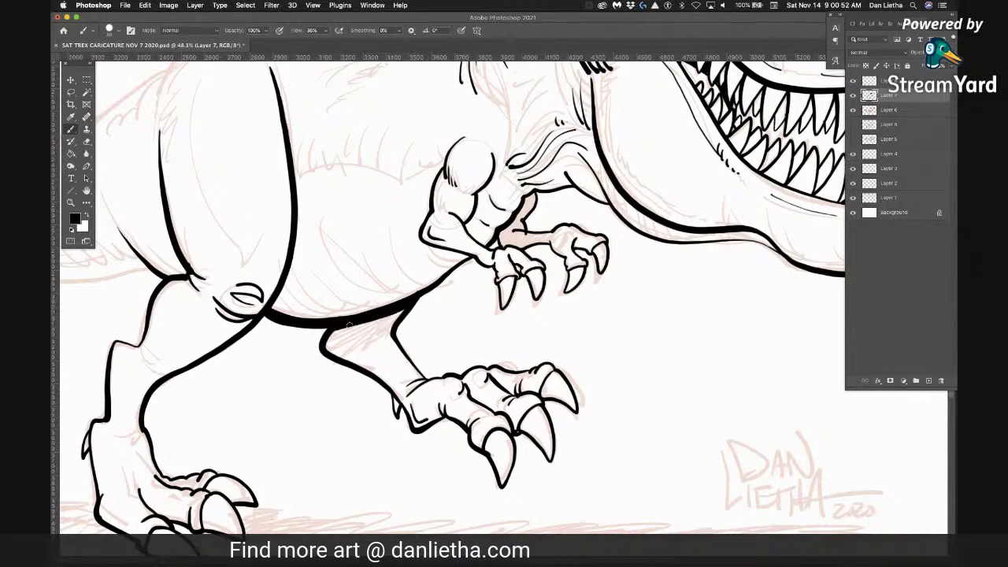
left_click_drag(330, 330, 397, 320)
left_click_drag(330, 342, 388, 326)
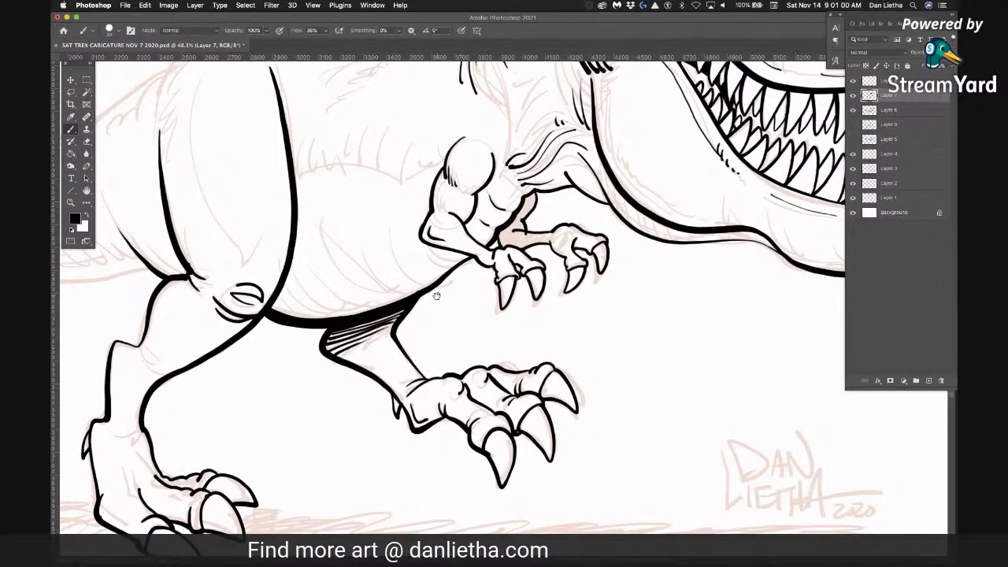
Ink the short fold strokes on the back, the hip's top contour, and the thigh's inner muscle line with hatching above the knee
mouse_move(445, 305)
left_mouse_down()
mouse_move(477, 387)
mouse_move(531, 435)
left_mouse_up()
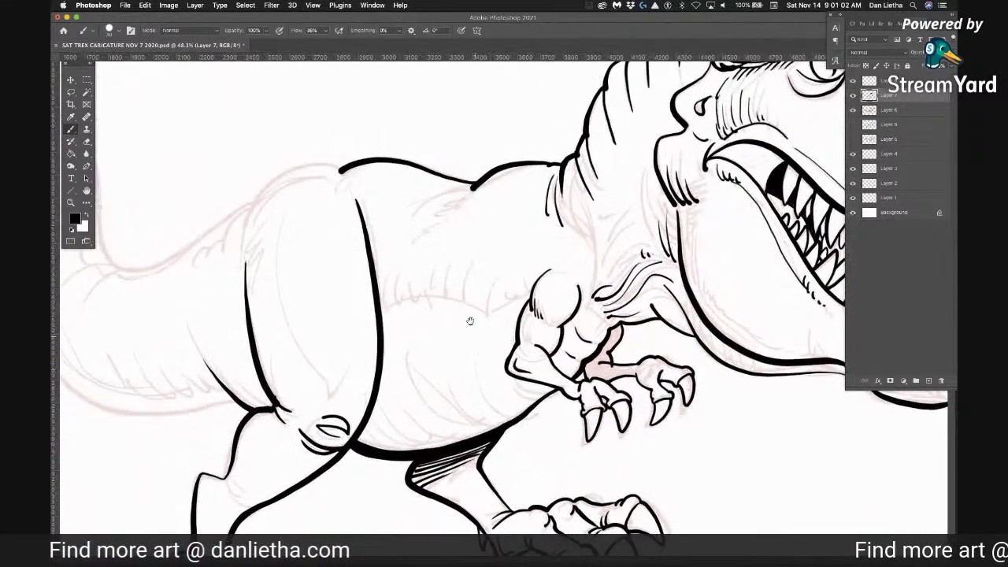
mouse_move(474, 188)
left_mouse_down()
mouse_move(424, 219)
mouse_move(444, 212)
mouse_move(418, 246)
left_mouse_up()
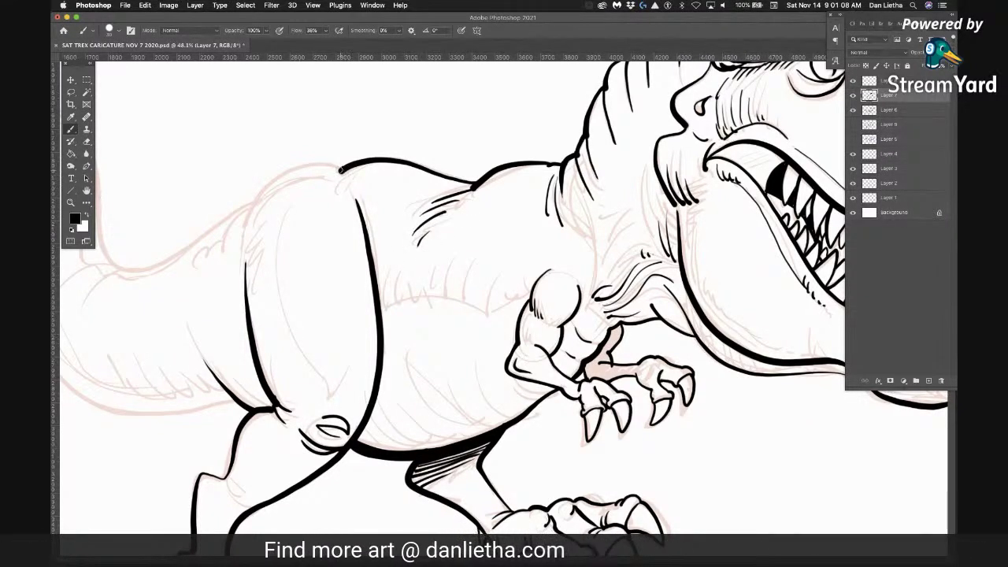
left_click_drag(241, 233, 274, 181)
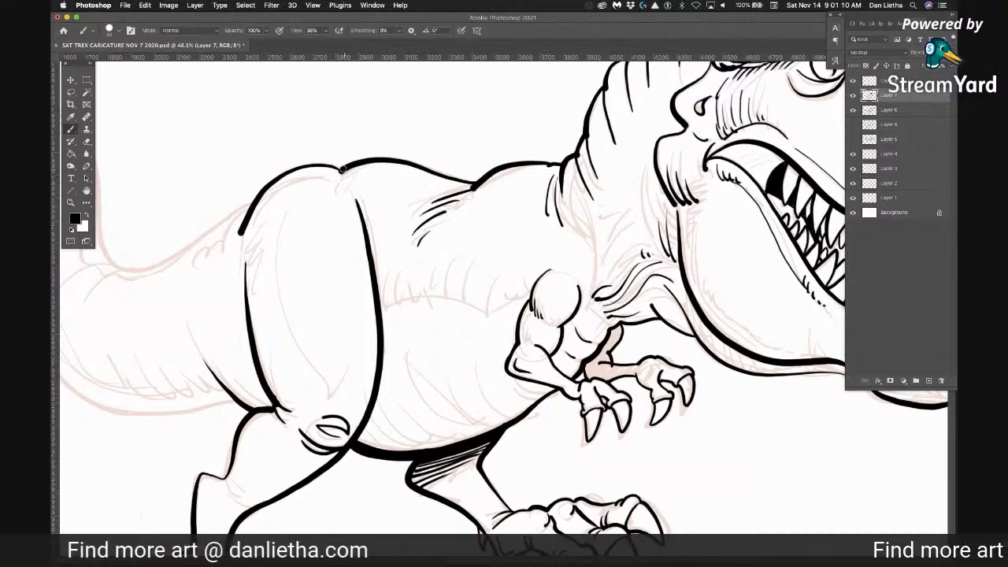
mouse_move(370, 338)
left_mouse_down()
mouse_move(436, 286)
mouse_move(456, 246)
mouse_move(436, 310)
left_mouse_up()
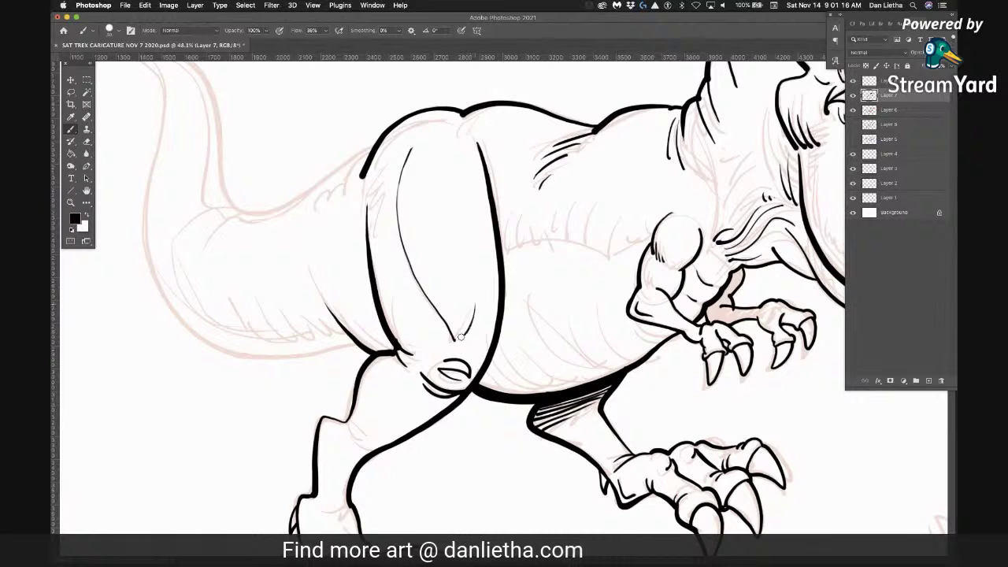
left_click_drag(450, 324, 466, 335)
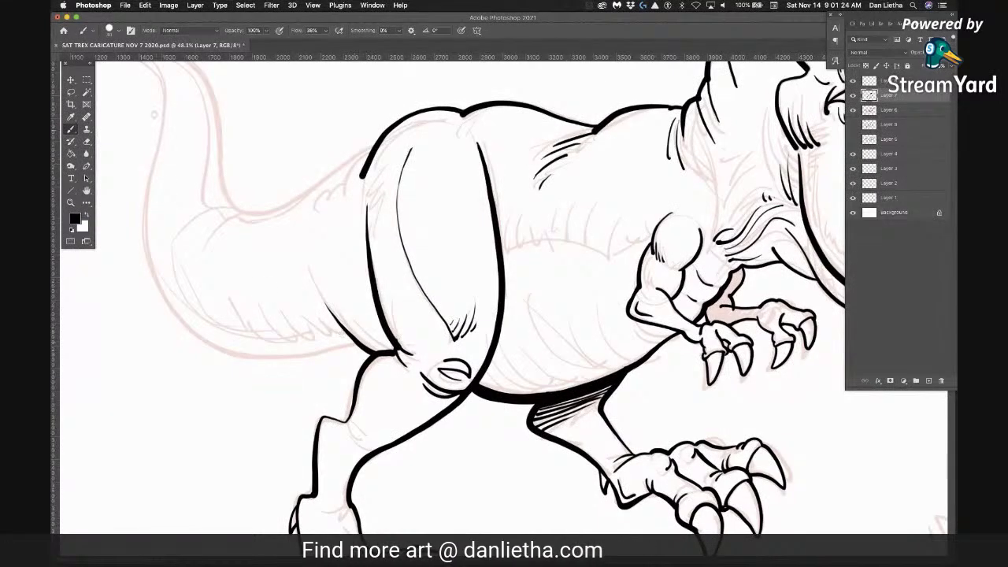
Ink the complete tail outline in bold curves, from the hip and rear leg out to the curled tip
mouse_move(160, 140)
left_mouse_down()
mouse_move(142, 219)
mouse_move(169, 308)
mouse_move(236, 354)
mouse_move(308, 353)
mouse_move(351, 338)
left_mouse_up()
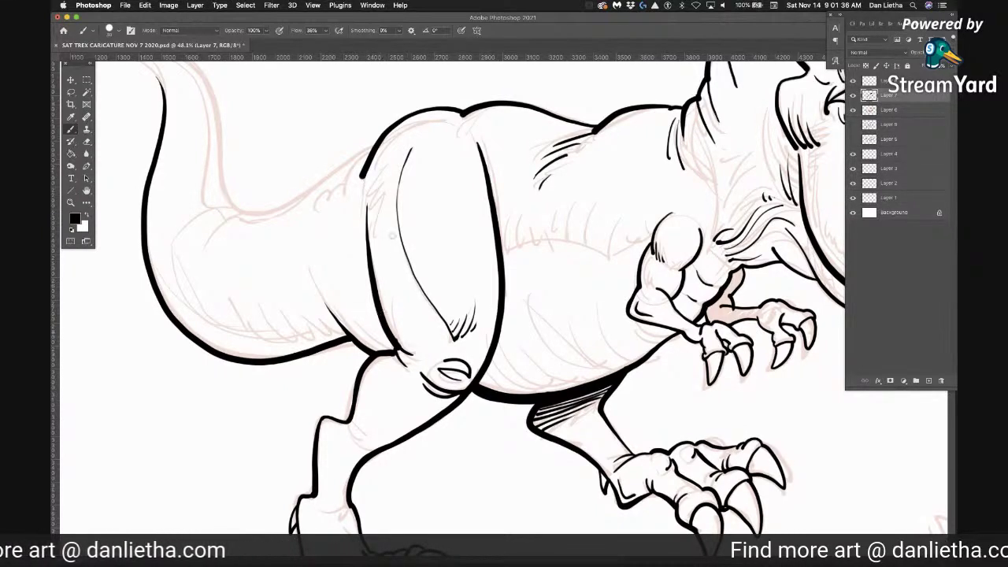
mouse_move(224, 181)
left_mouse_down()
mouse_move(253, 217)
mouse_move(316, 187)
left_mouse_up()
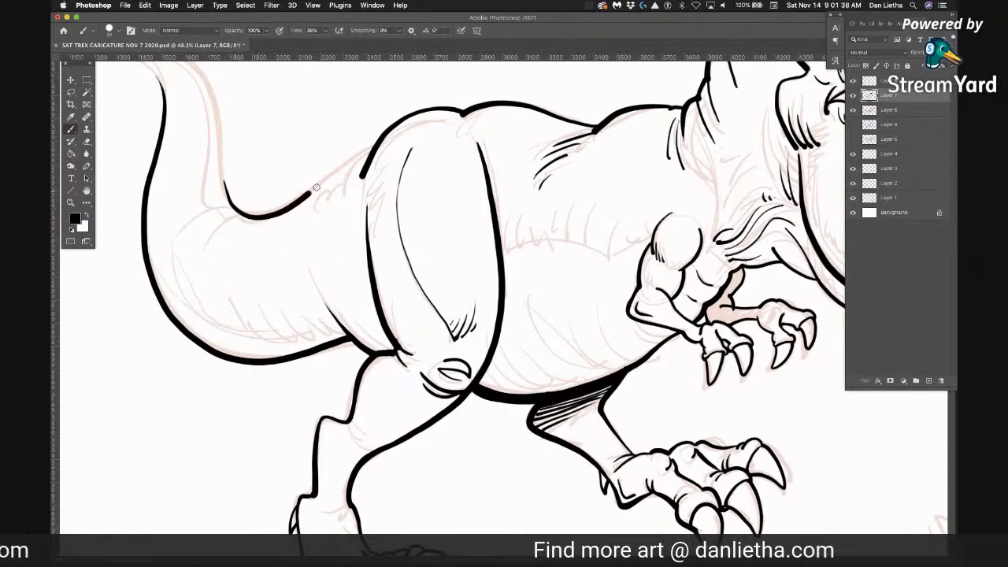
left_click_drag(413, 233, 603, 407)
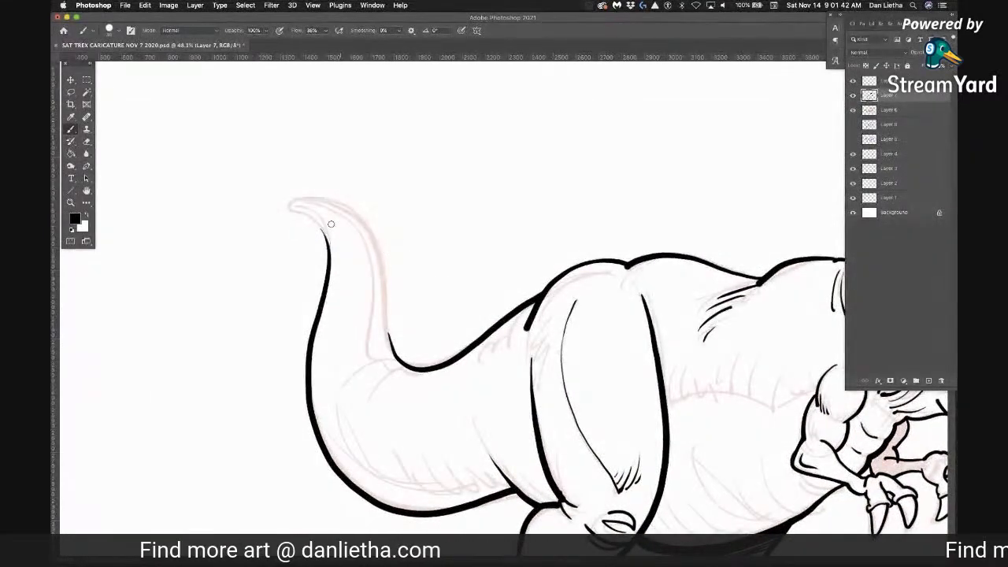
mouse_move(289, 207)
left_mouse_down()
mouse_move(298, 200)
mouse_move(328, 244)
left_mouse_up()
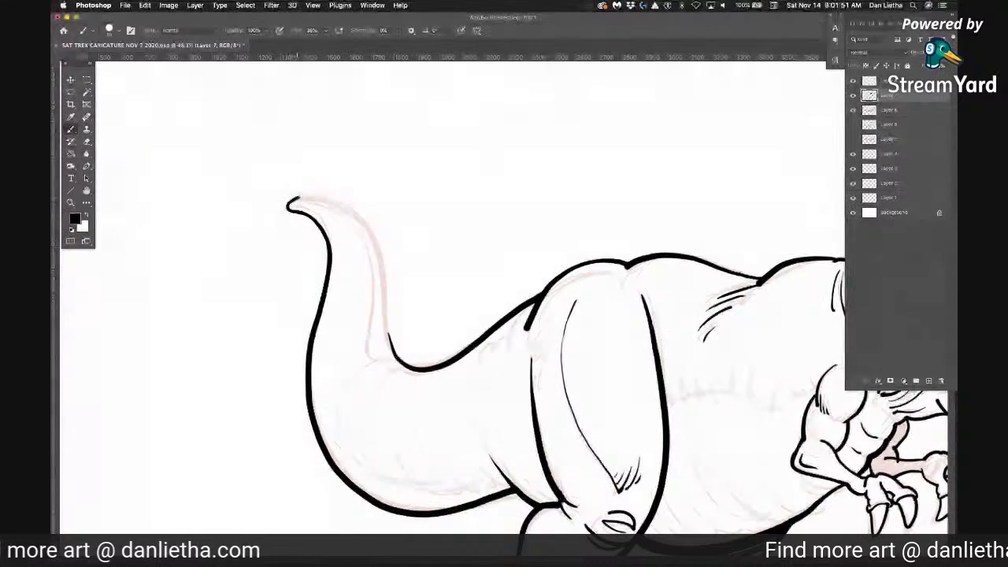
left_click_drag(291, 199, 370, 233)
left_click_drag(382, 269, 386, 290)
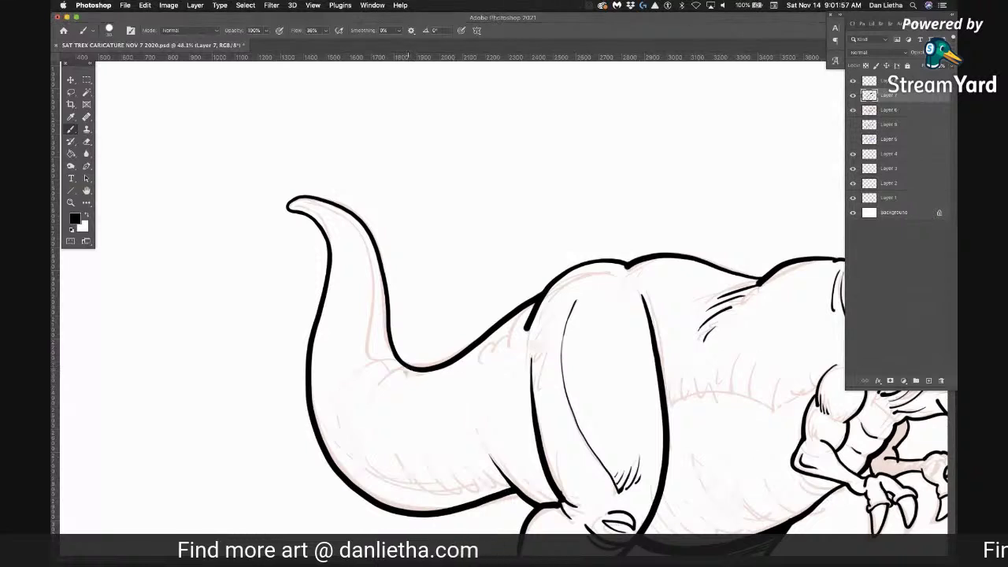
Ink two crease lines at the tail's upper bend and a row of hatching strokes along its underside
left_click_drag(371, 395, 409, 367)
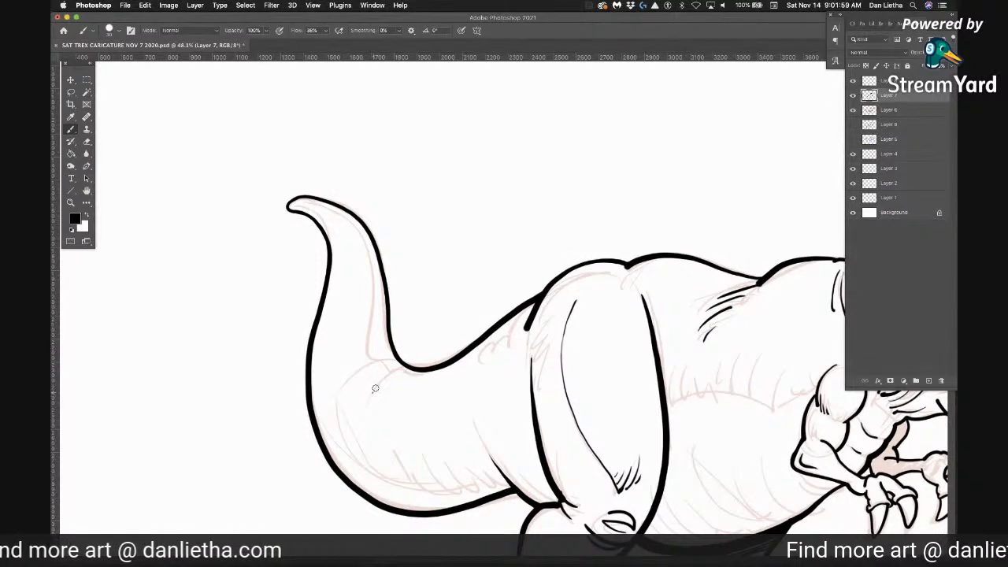
left_click_drag(358, 375, 387, 358)
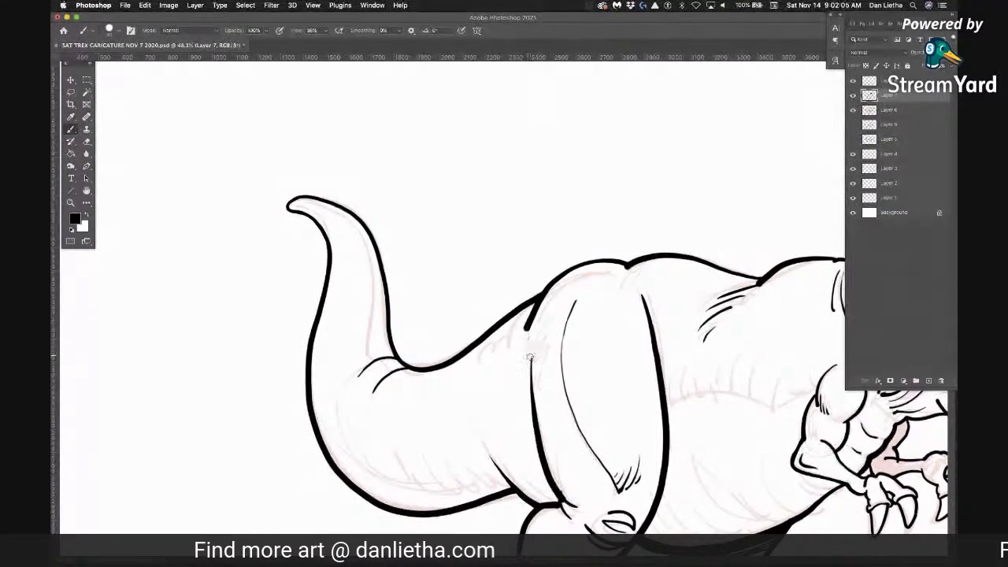
key("space")
left_click_drag(508, 415, 353, 233)
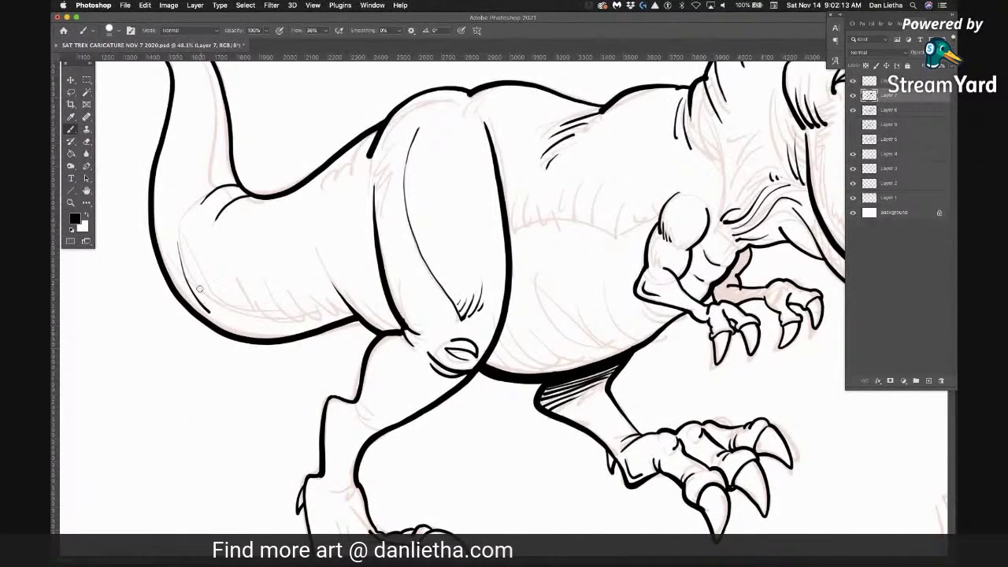
left_click_drag(197, 263, 225, 318)
mouse_move(215, 280)
left_mouse_down()
mouse_move(241, 321)
mouse_move(331, 321)
left_mouse_up()
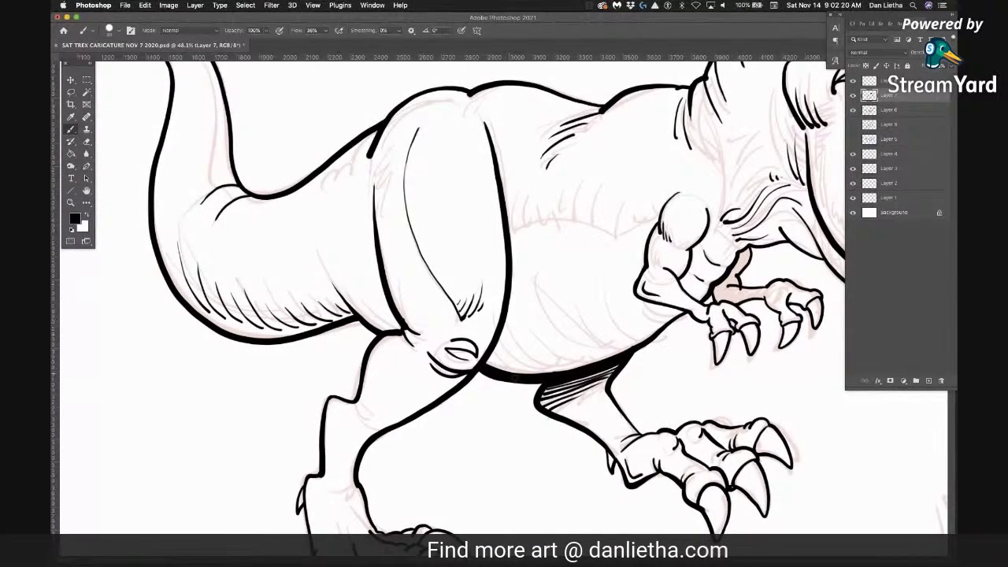
Erase the excess of the line where the top of the tail meets the hip
left_click_drag(590, 368, 544, 493)
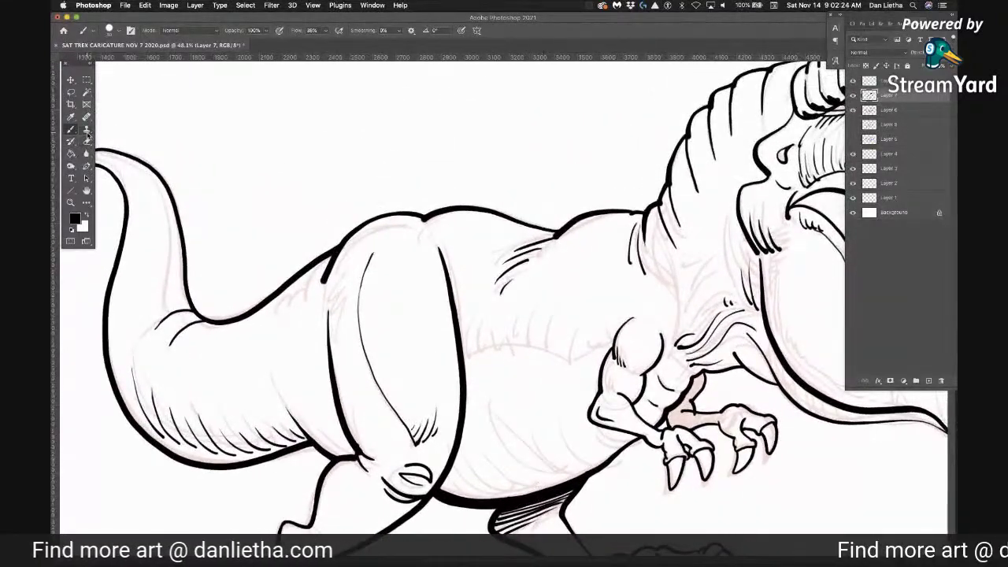
left_click(87, 141)
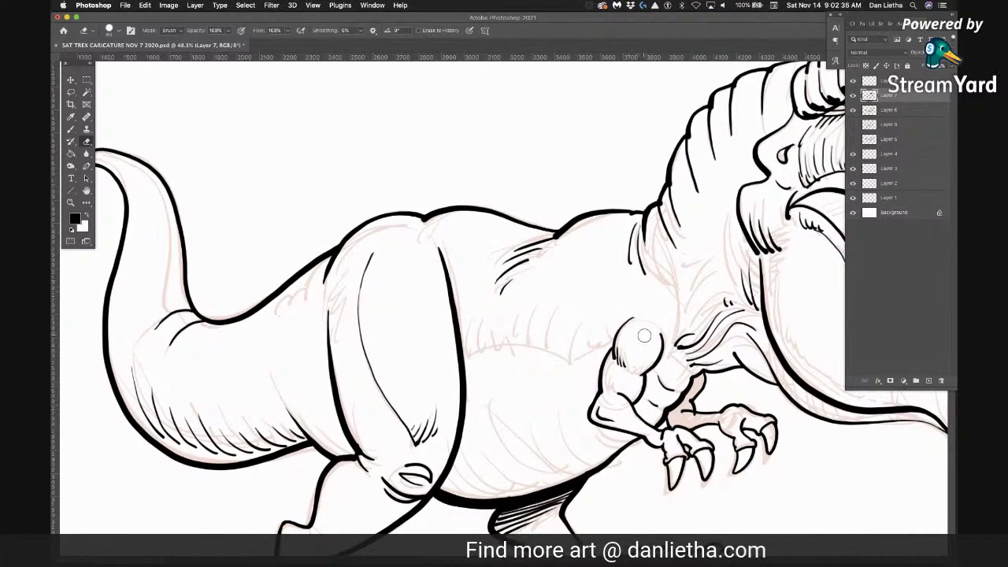
key("z")
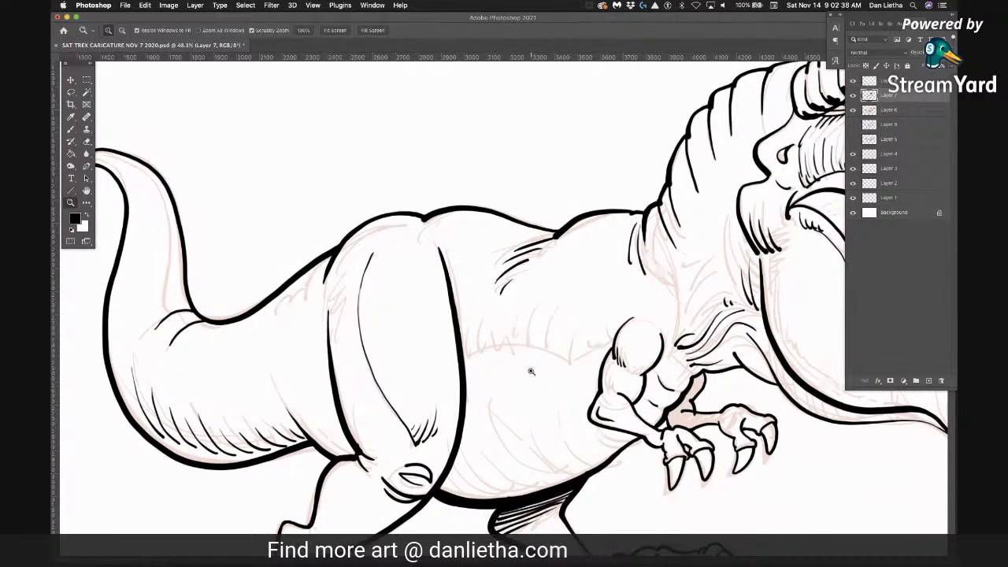
left_click_drag(520, 376, 441, 376)
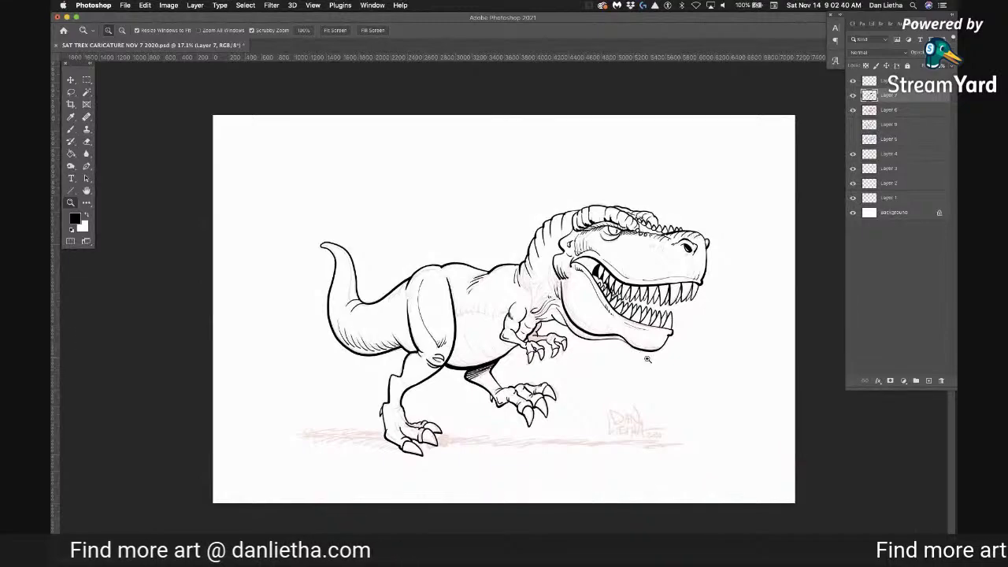
Select the empty area around the dinosaur with the Magic Wand and invert the selection to the figure
left_click(676, 331)
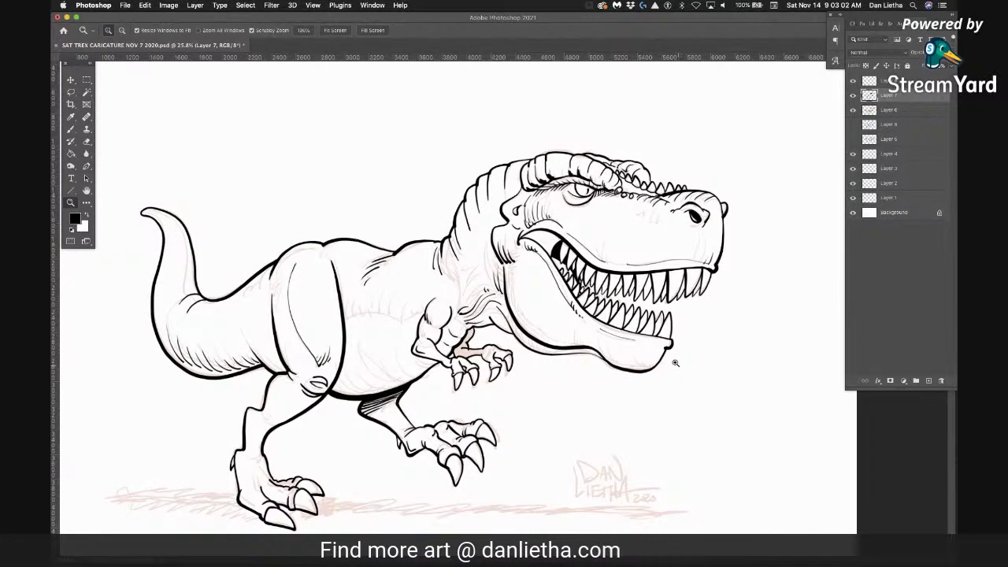
left_click(88, 92)
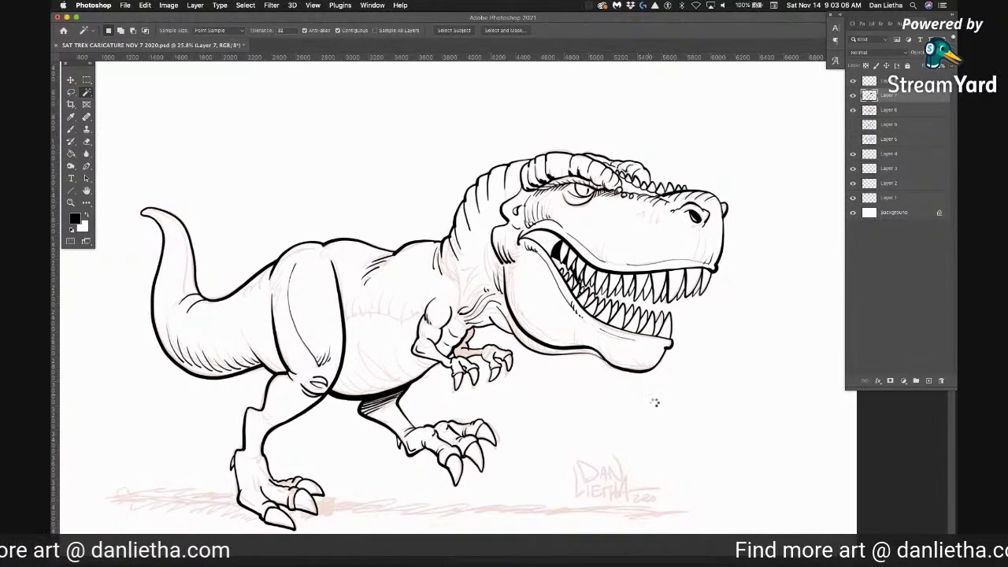
left_click(656, 408)
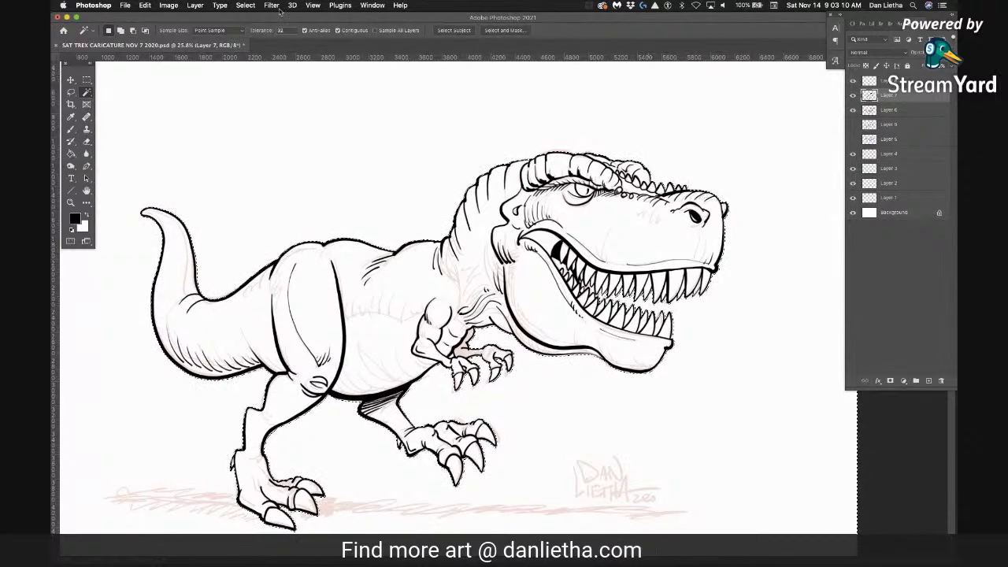
left_click(312, 7)
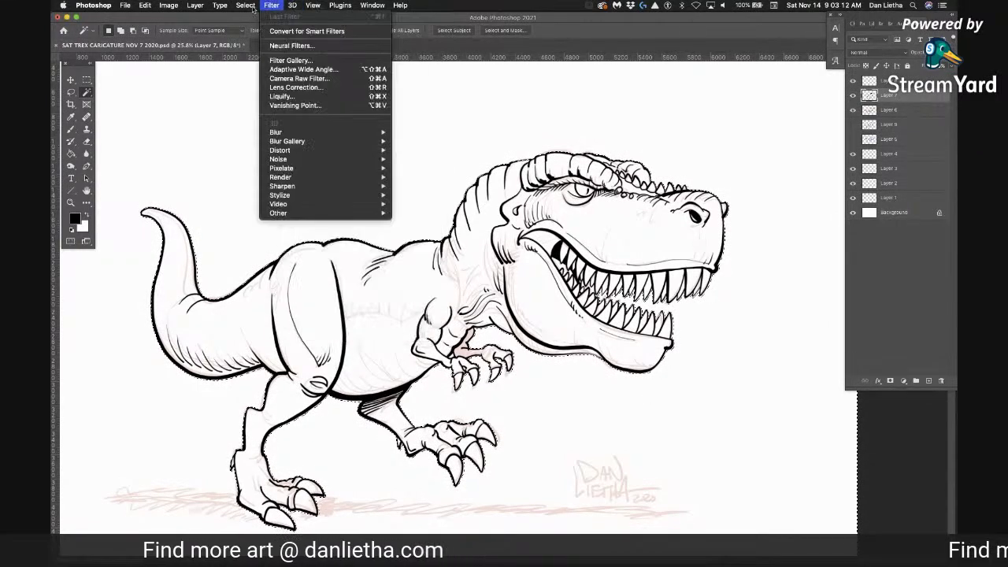
left_click(260, 43)
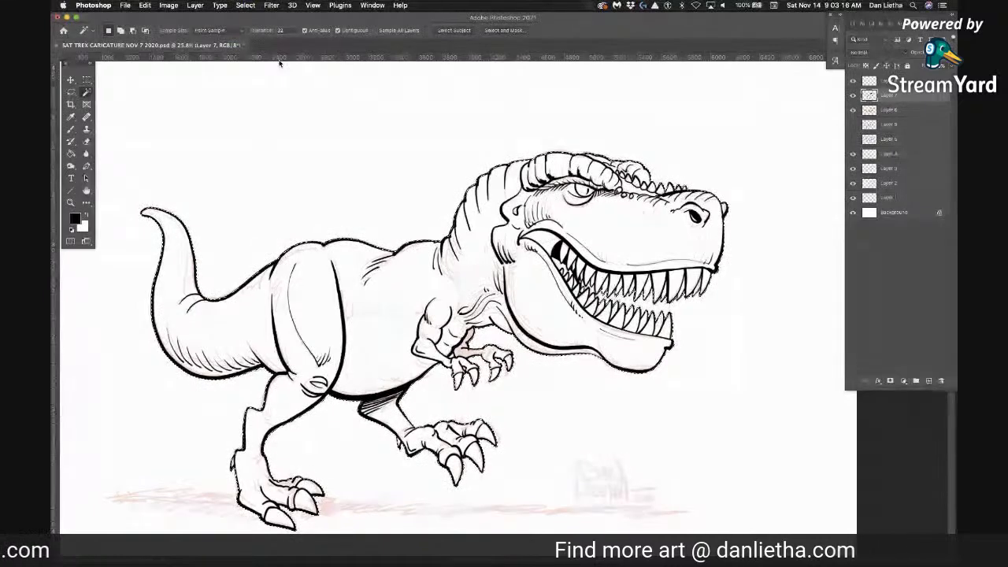
Contract the dinosaur selection by 2 pixels
left_click(245, 6)
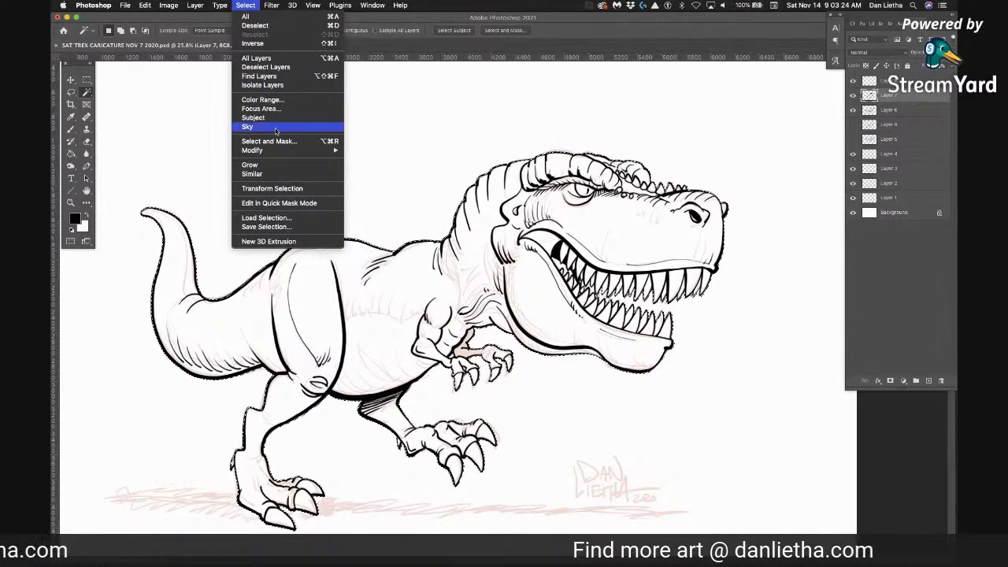
mouse_move(275, 149)
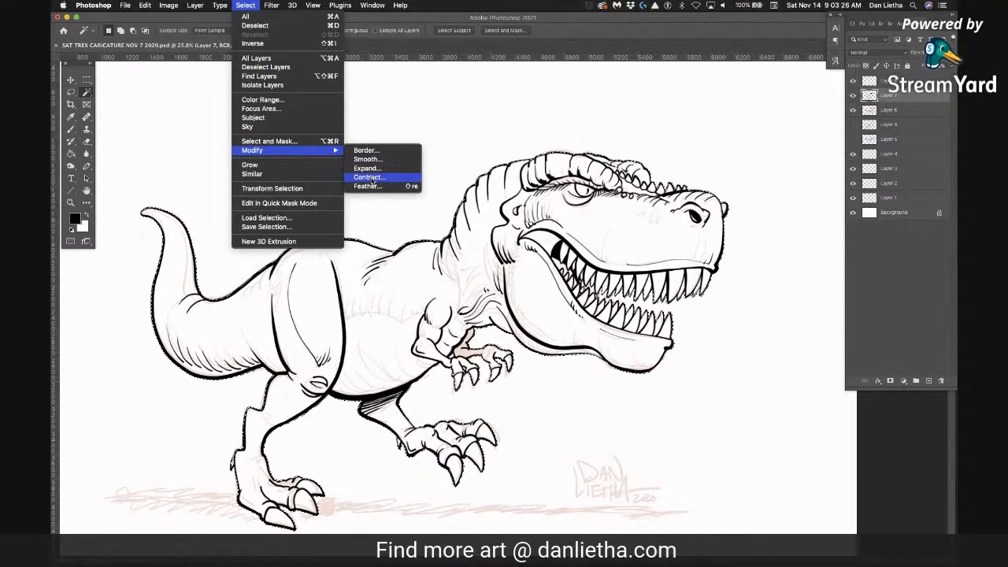
left_click(368, 178)
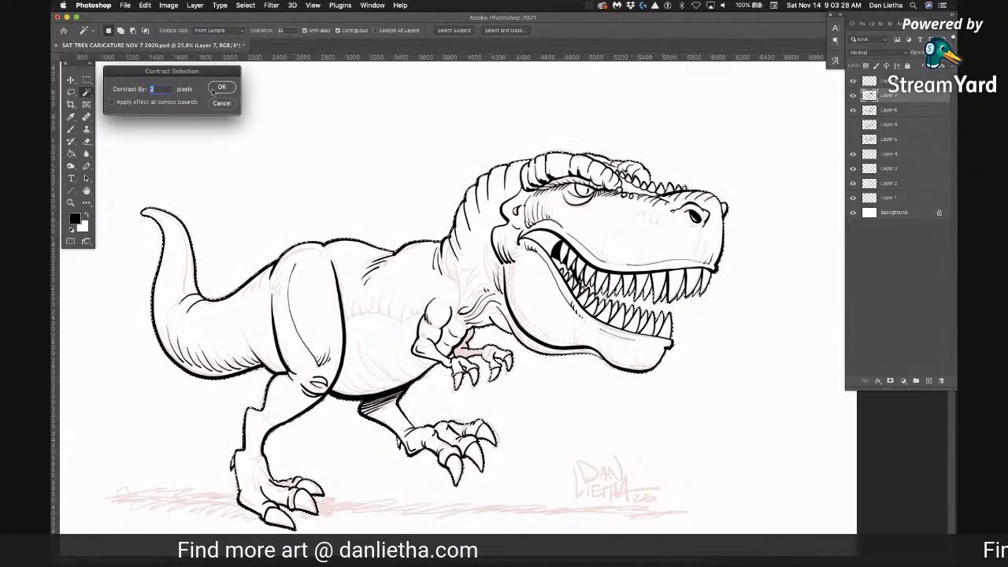
left_click(225, 90)
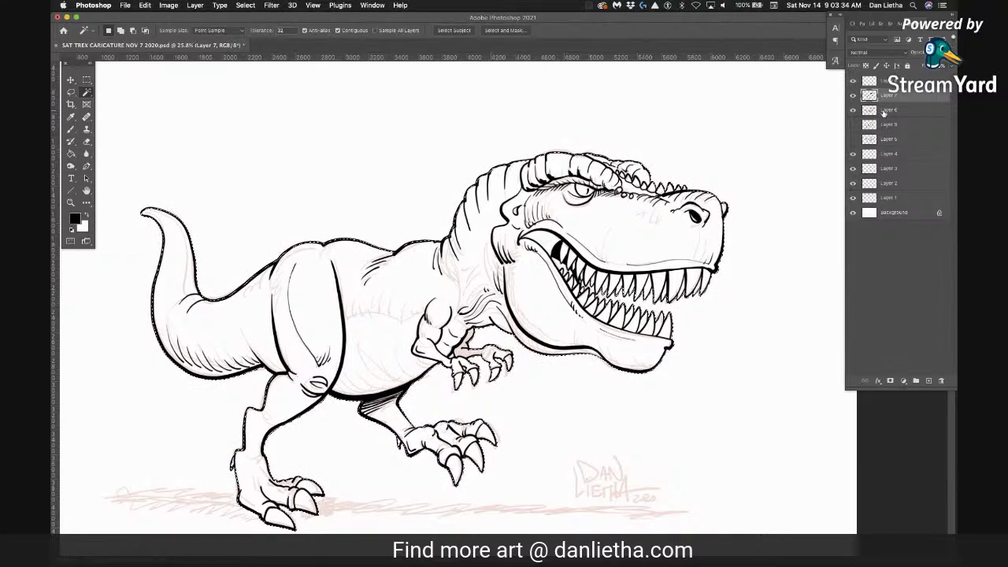
Rename the line art layer INKS and add a new layer named COLOR directly beneath it
left_click(884, 113)
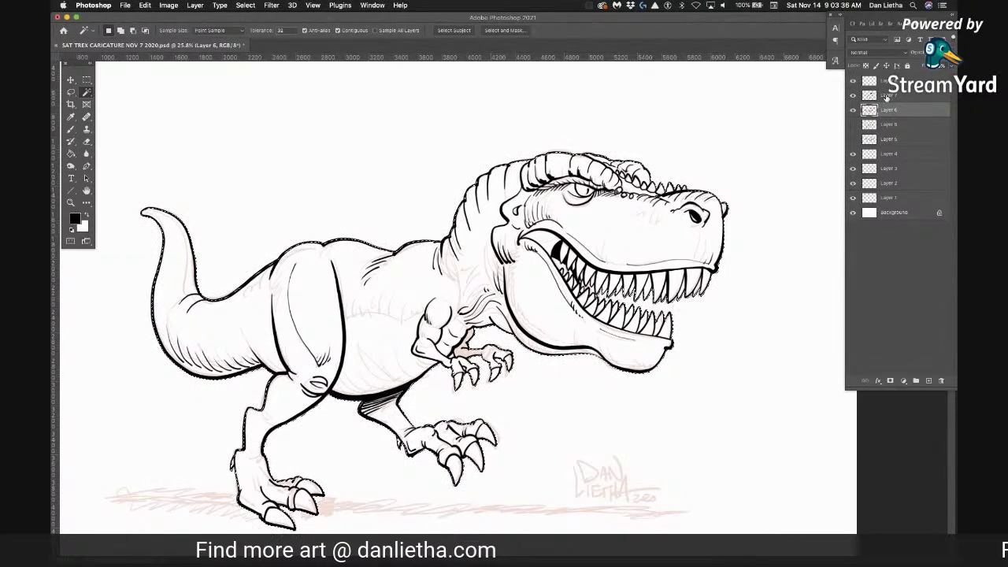
double_click(887, 96)
type("INKS")
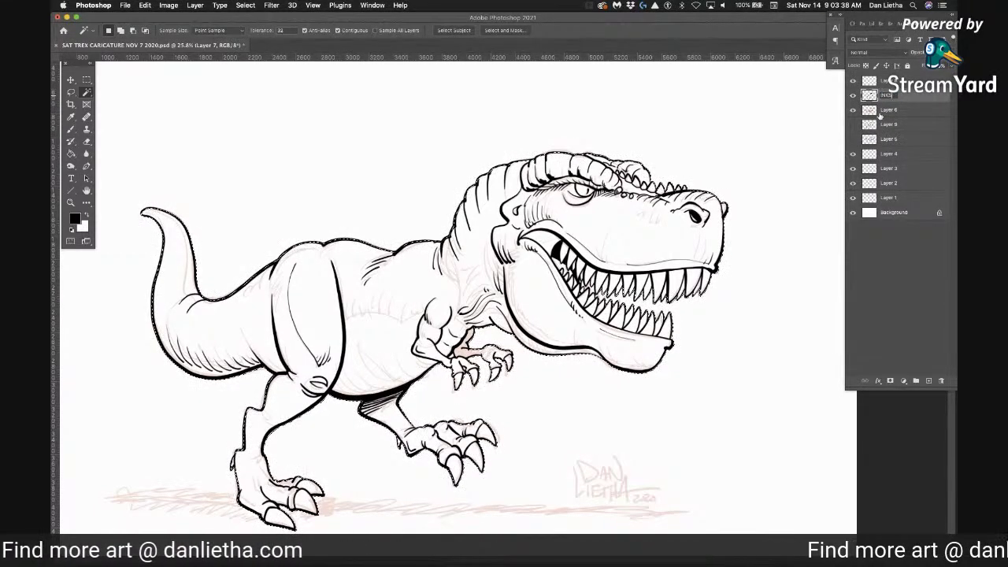
key("Return")
left_click(891, 111)
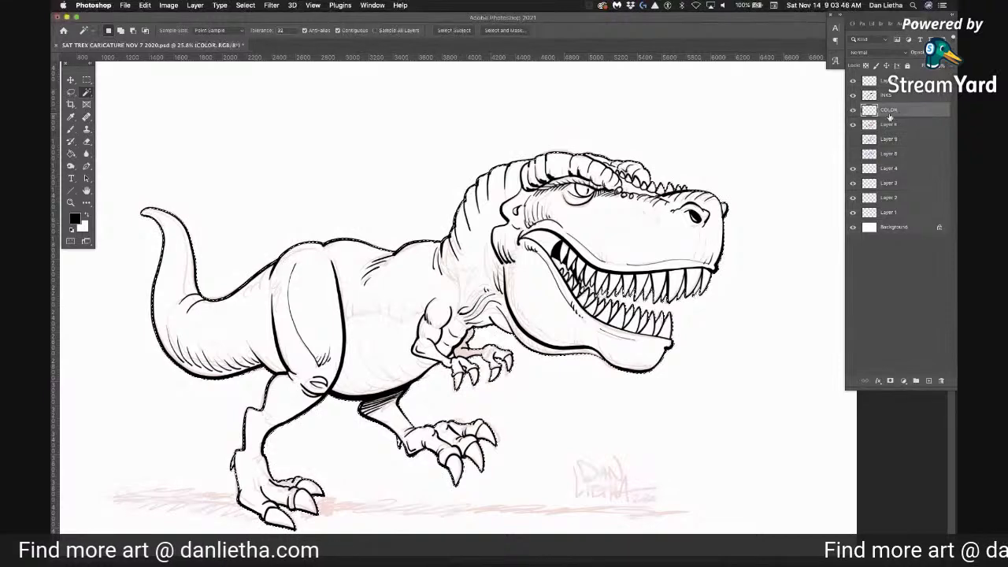
Fill the selected dinosaur with purple (#9c62eb) on the COLOR layer using the Paint Bucket
left_click(75, 218)
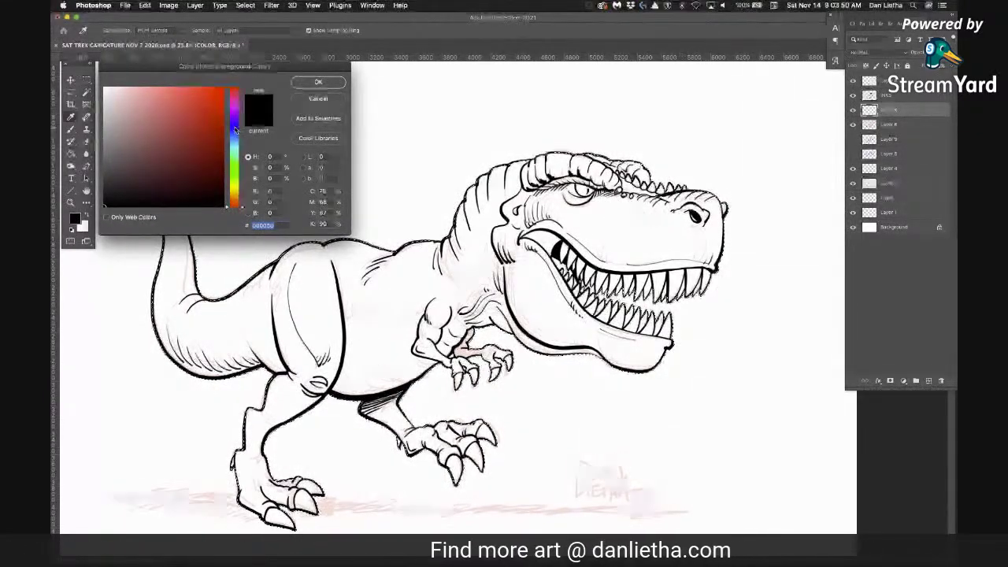
left_click(235, 120)
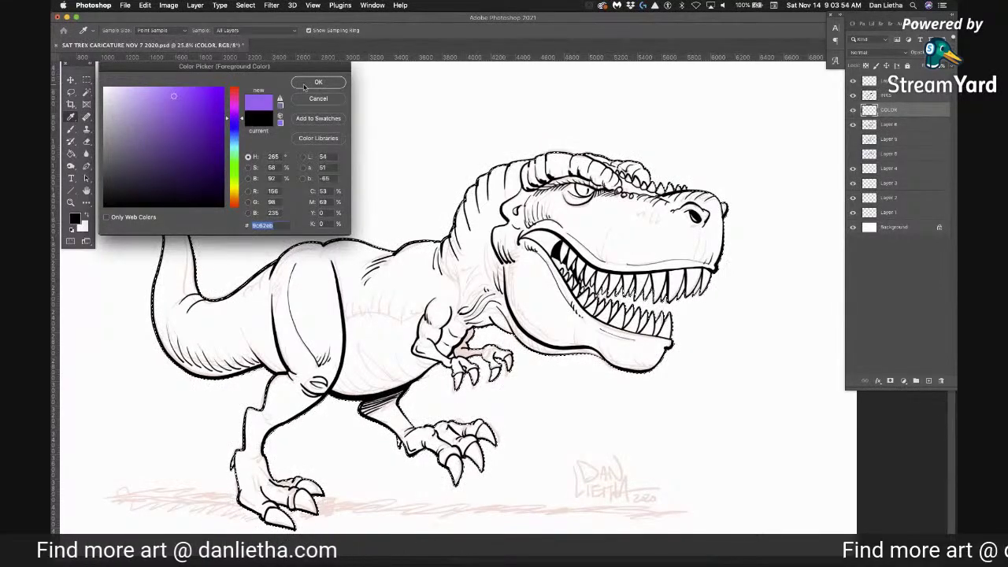
left_click(318, 83)
left_click(87, 92)
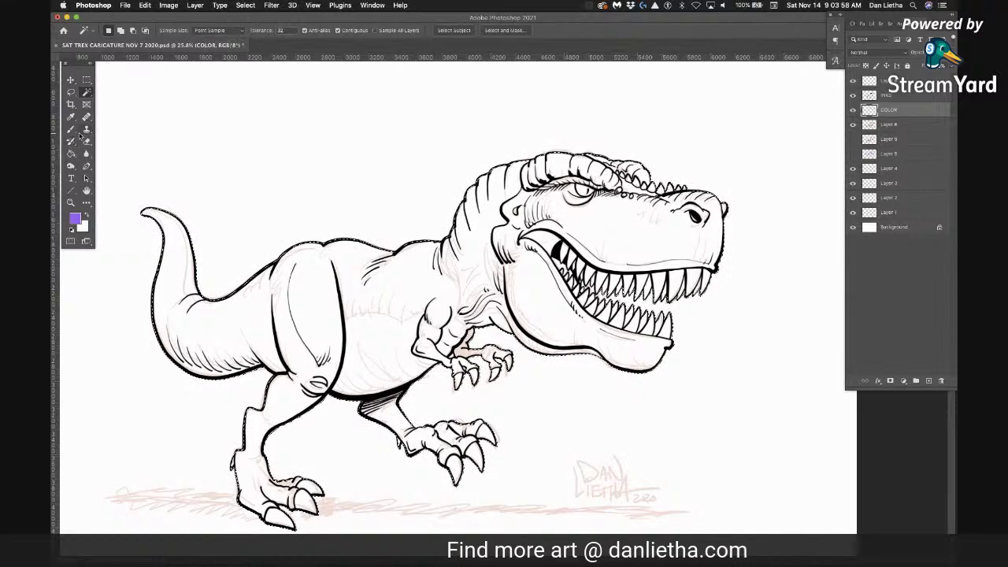
left_click(71, 154)
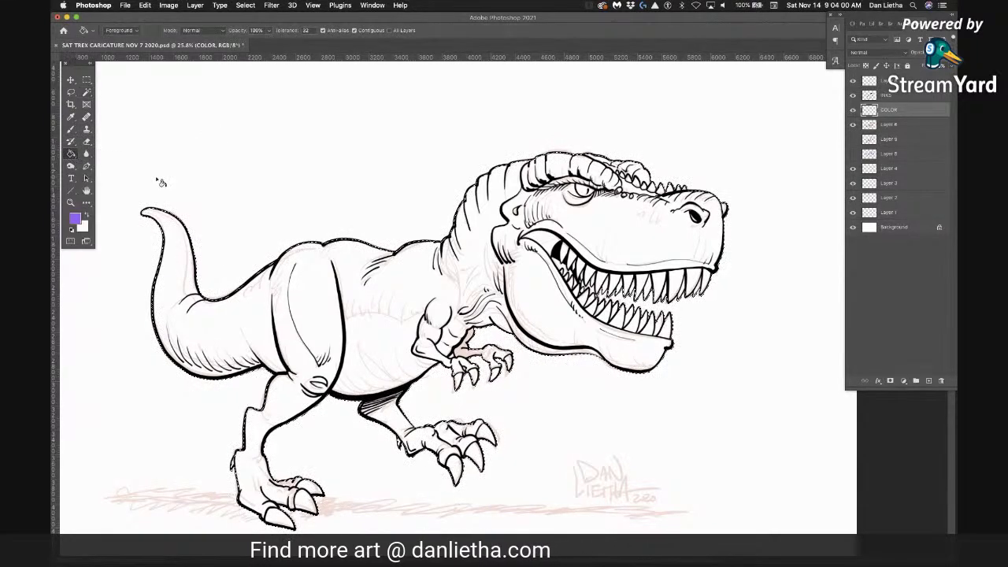
left_click(416, 290)
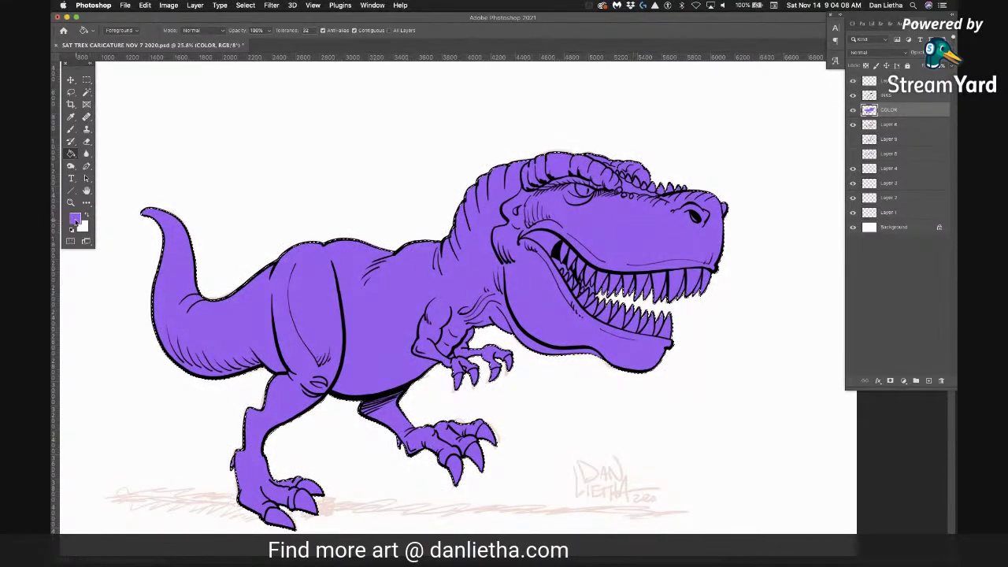
Fill the selected dinosaur on the COLOR layer with orange (#f15728) and deselect it
left_click(74, 220)
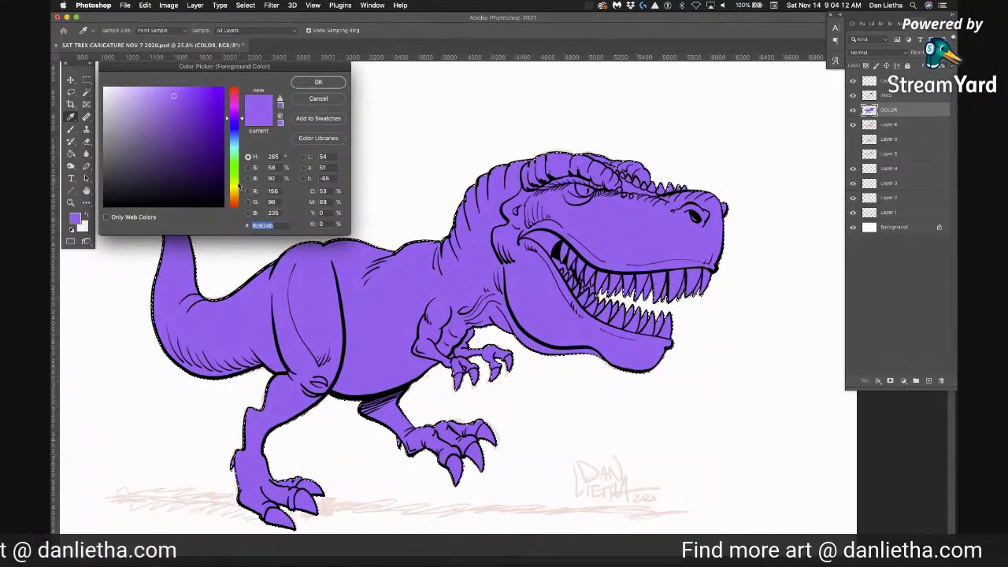
left_click(234, 197)
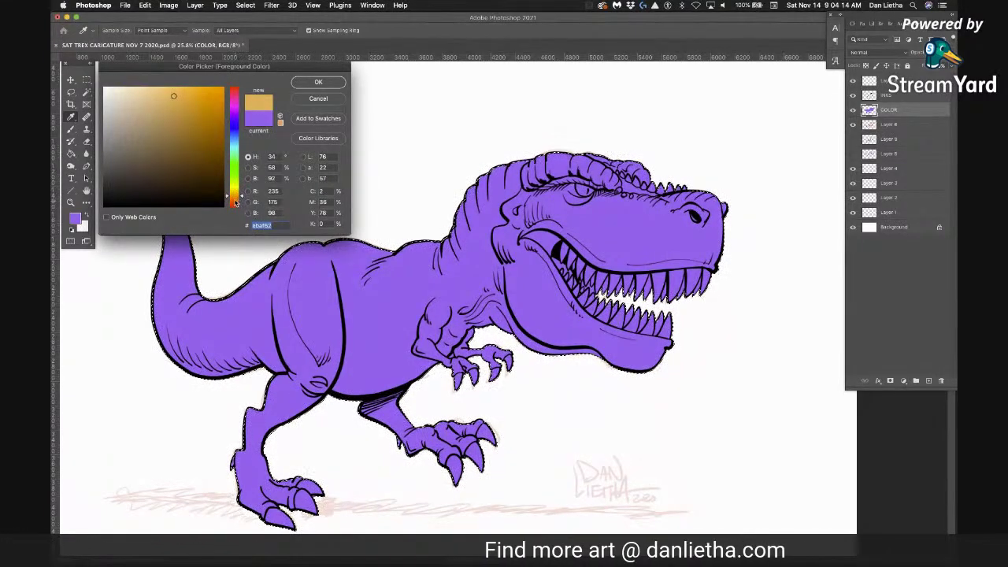
left_click_drag(235, 203, 237, 205)
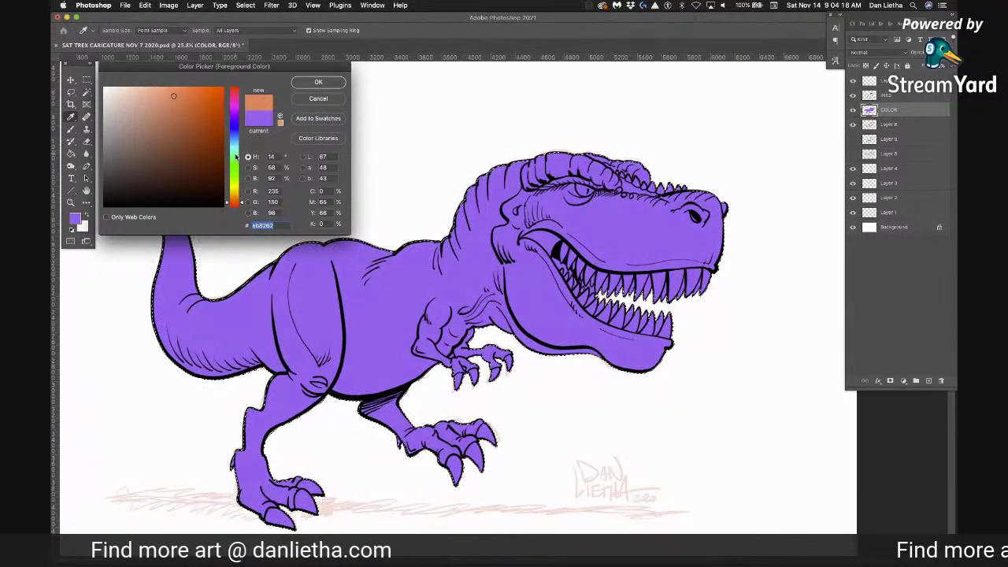
left_click(234, 159)
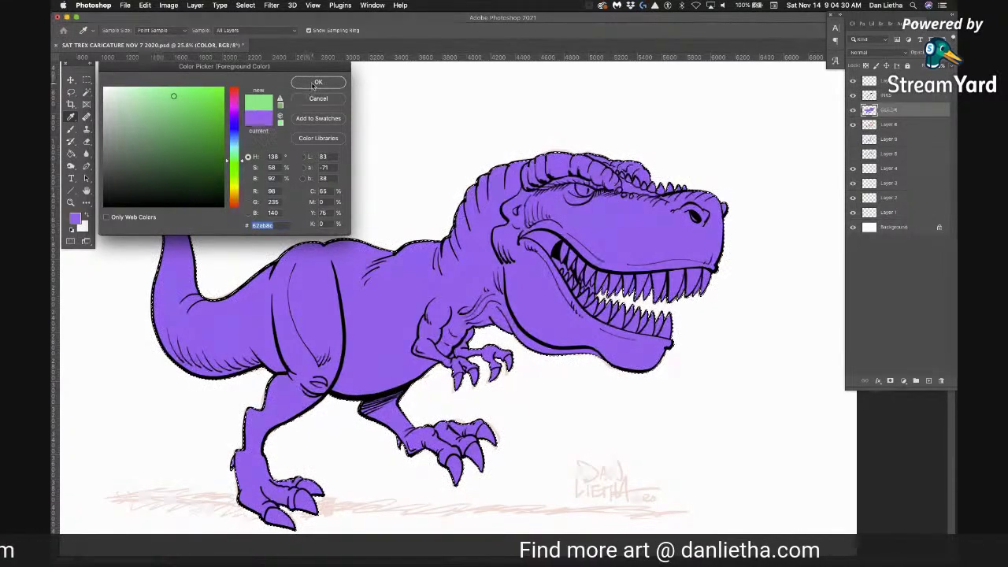
left_click(179, 114)
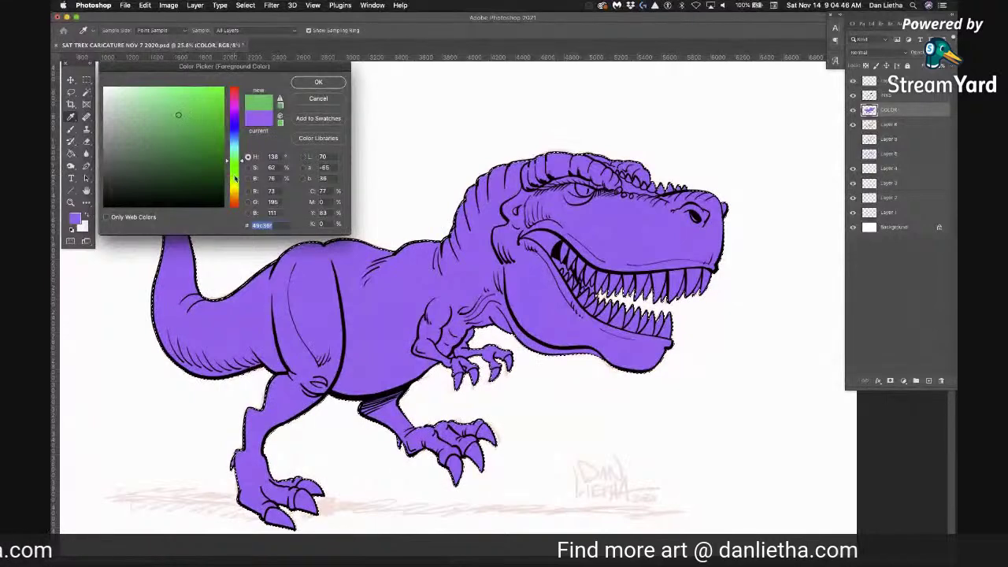
left_click_drag(236, 199, 236, 205)
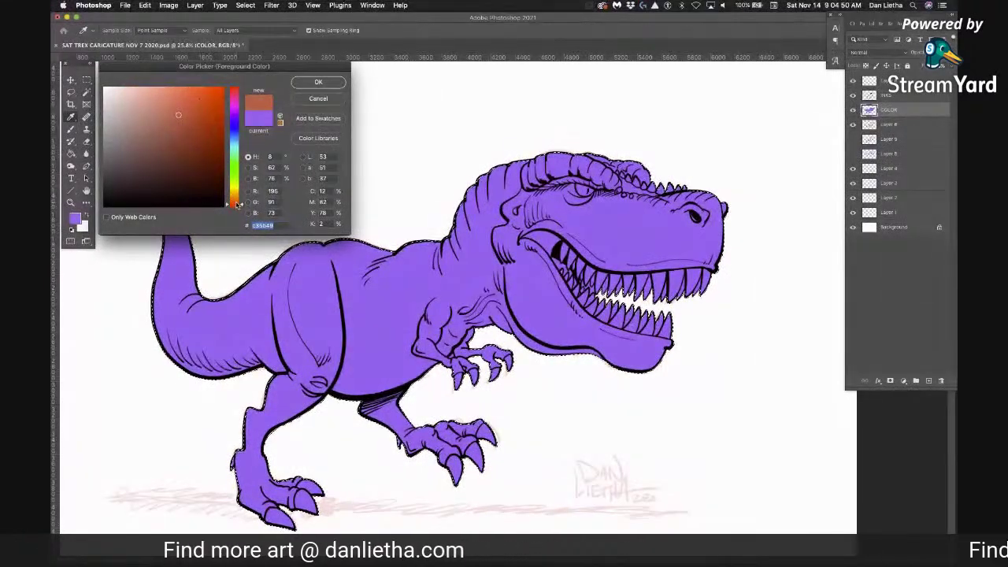
left_click(201, 103)
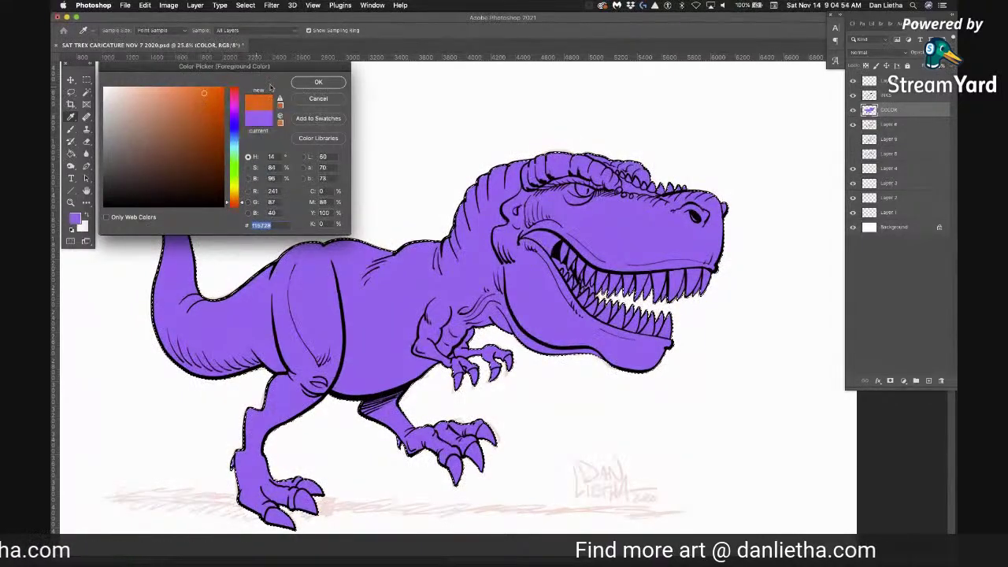
left_click(318, 82)
key("g")
right_click(70, 155)
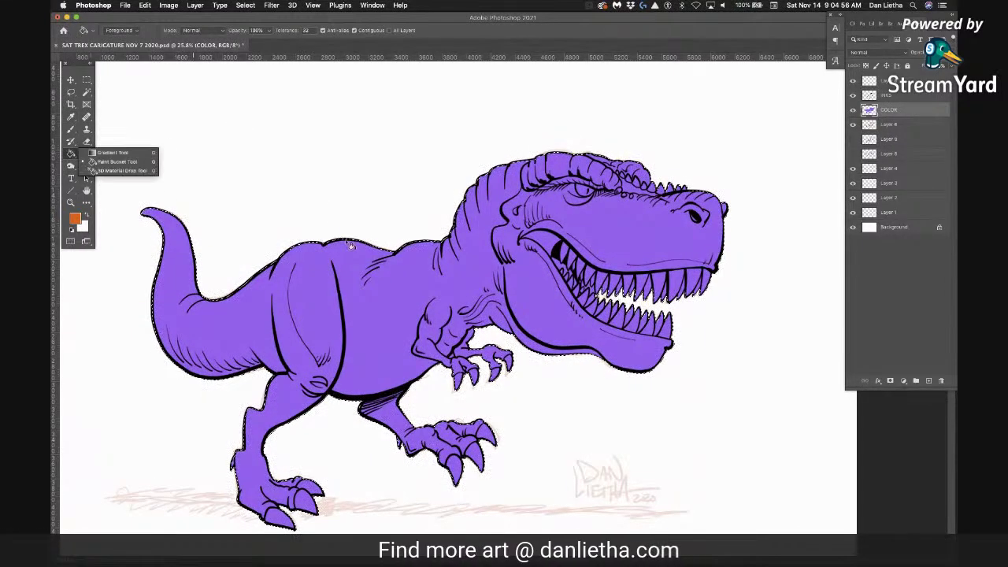
left_click(385, 286)
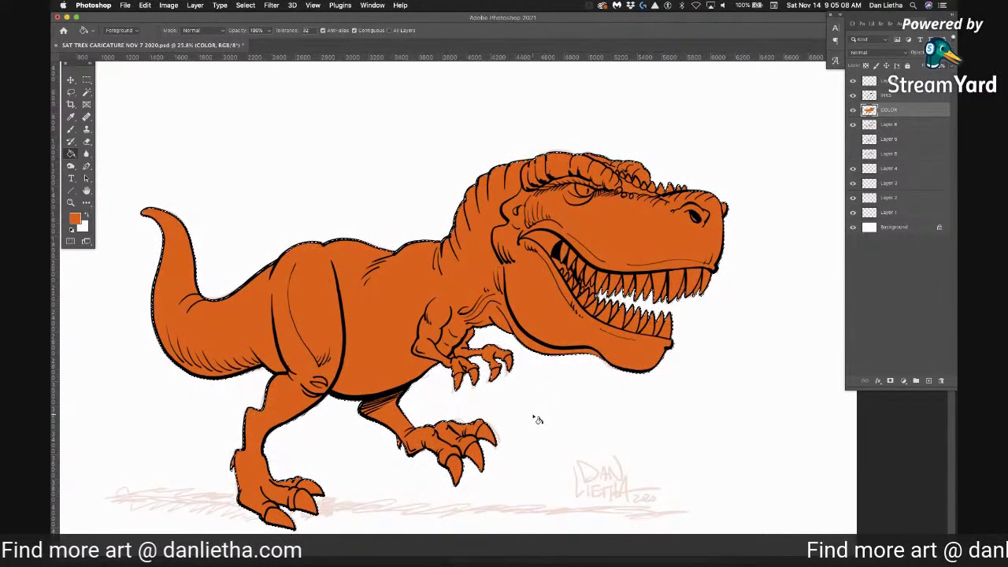
key("super+d")
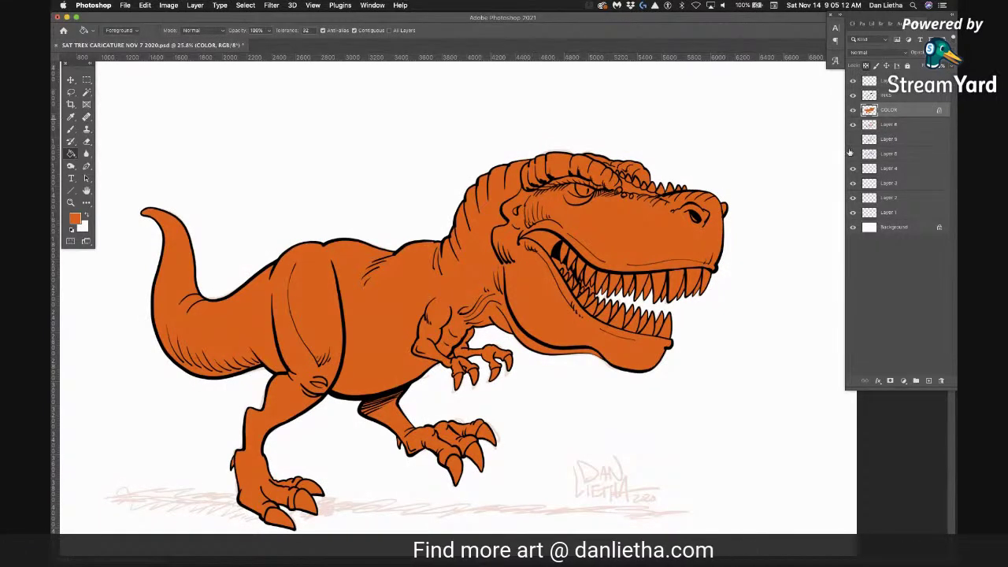
Try a straight blue (#2865f1) brush stroke diagonally across the dinosaur's head and body, and undo it
left_click(75, 218)
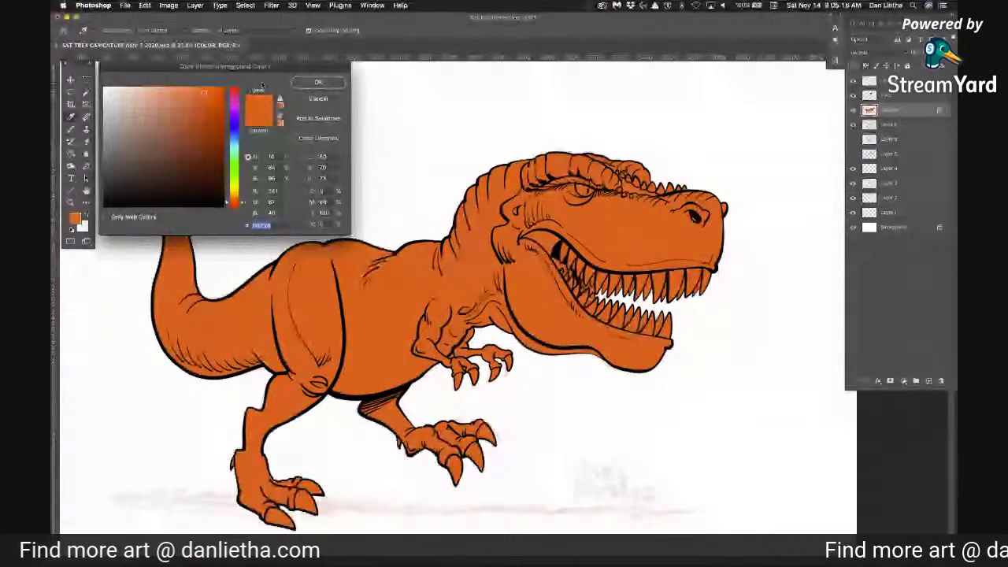
left_click(234, 133)
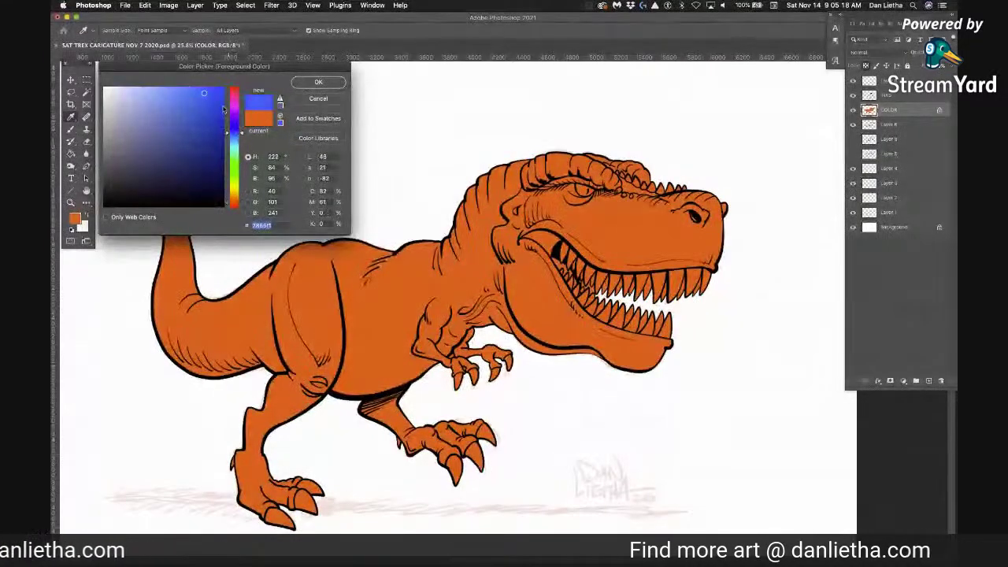
key("Return")
key("g")
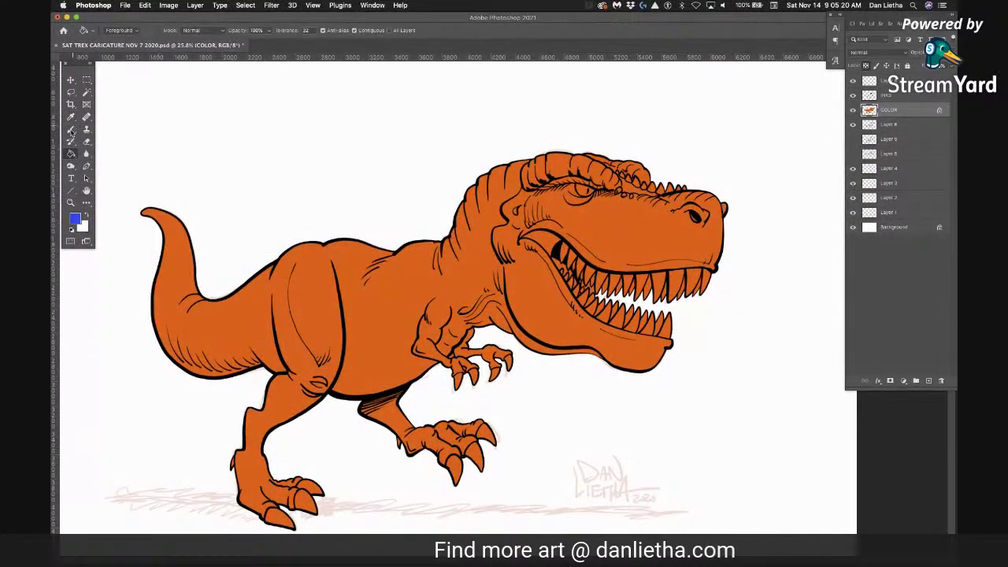
key("b")
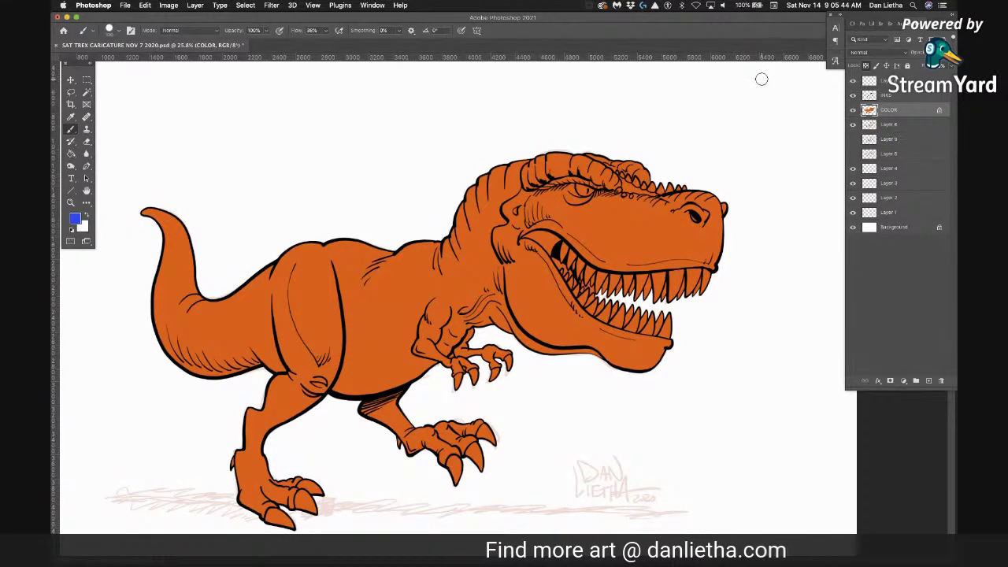
left_click_drag(648, 174, 271, 371)
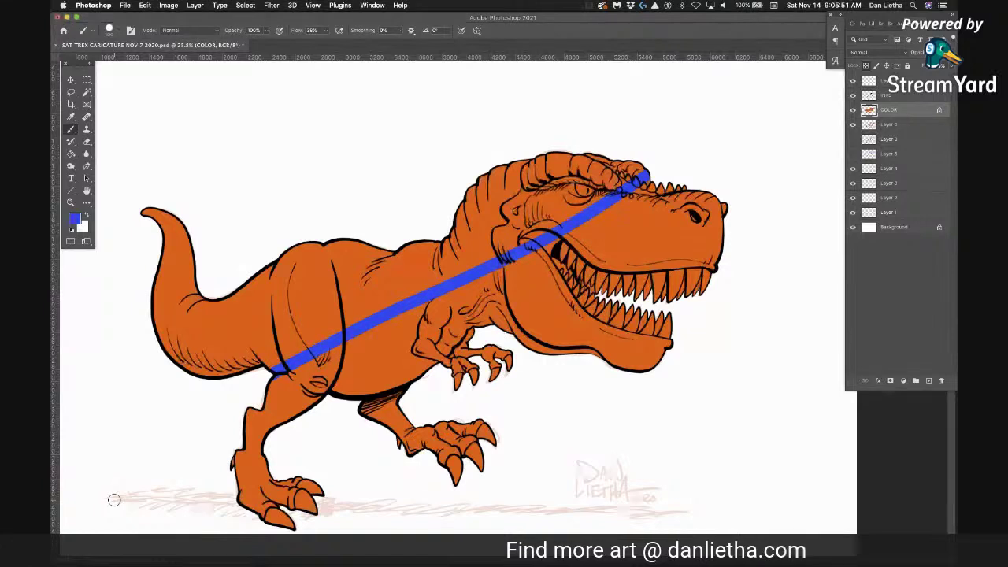
key("super+z")
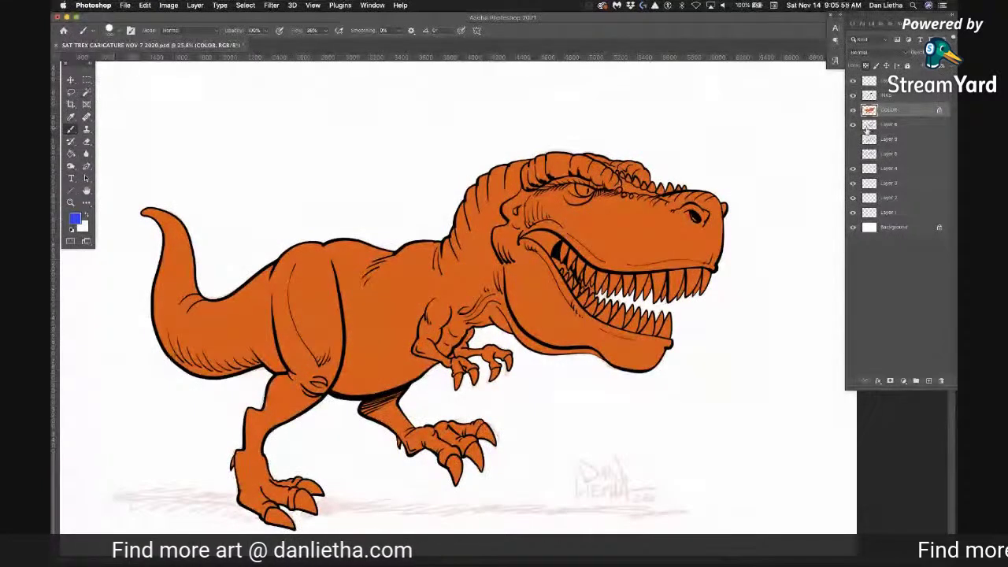
Sample the dinosaur's orange and set a slightly darker, redder orange as the foreground color
key("i")
left_click(320, 260)
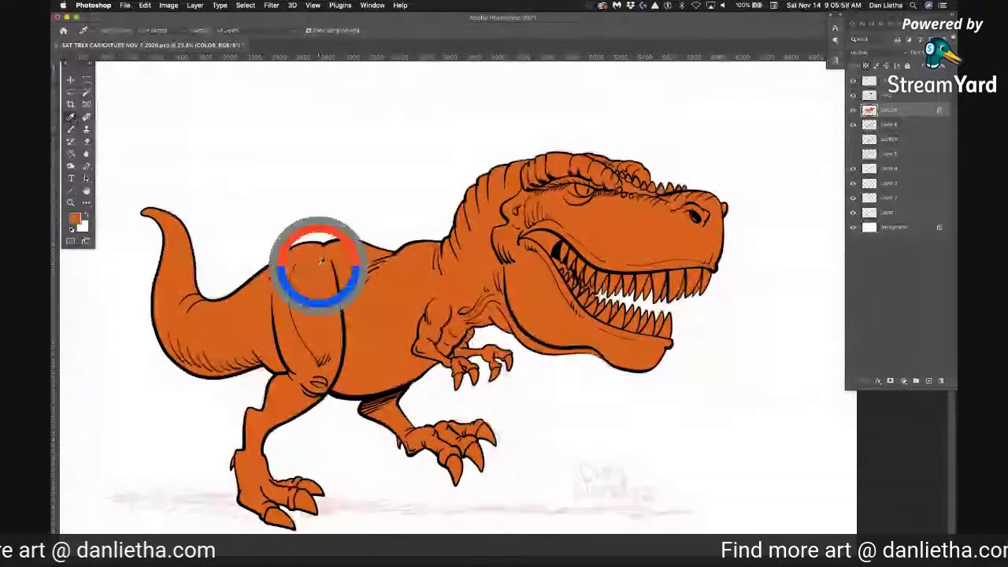
left_click(75, 218)
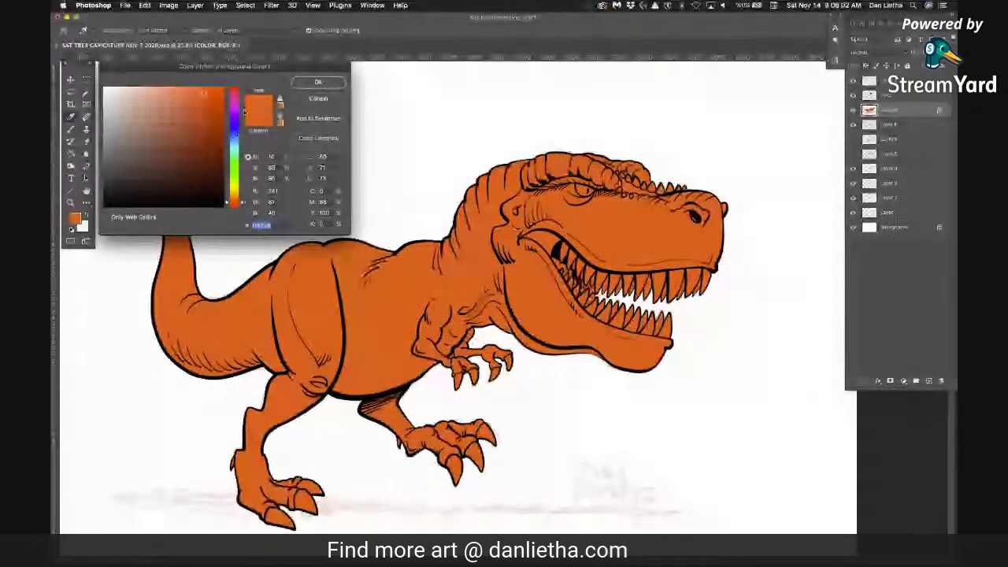
left_click(234, 205)
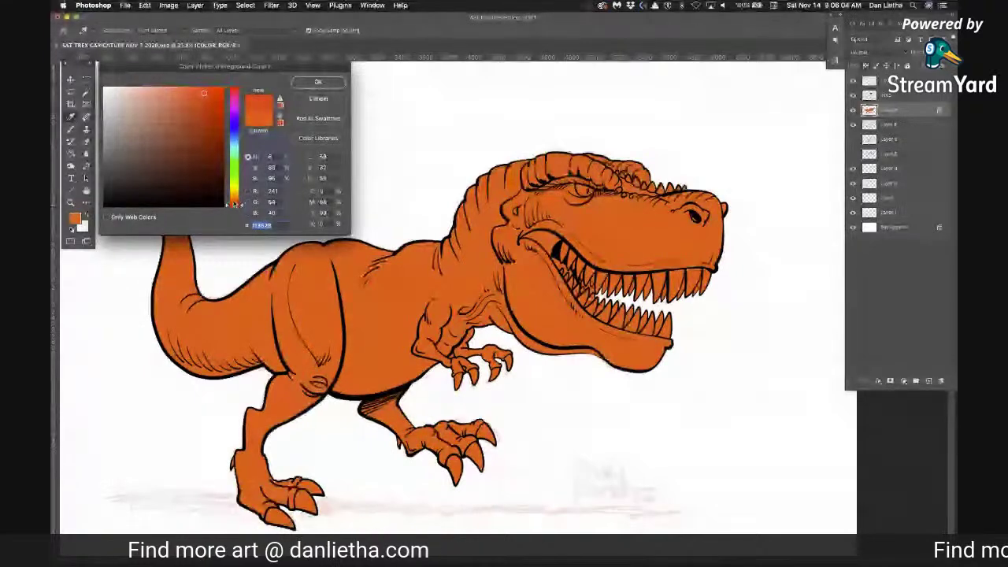
left_click(211, 105)
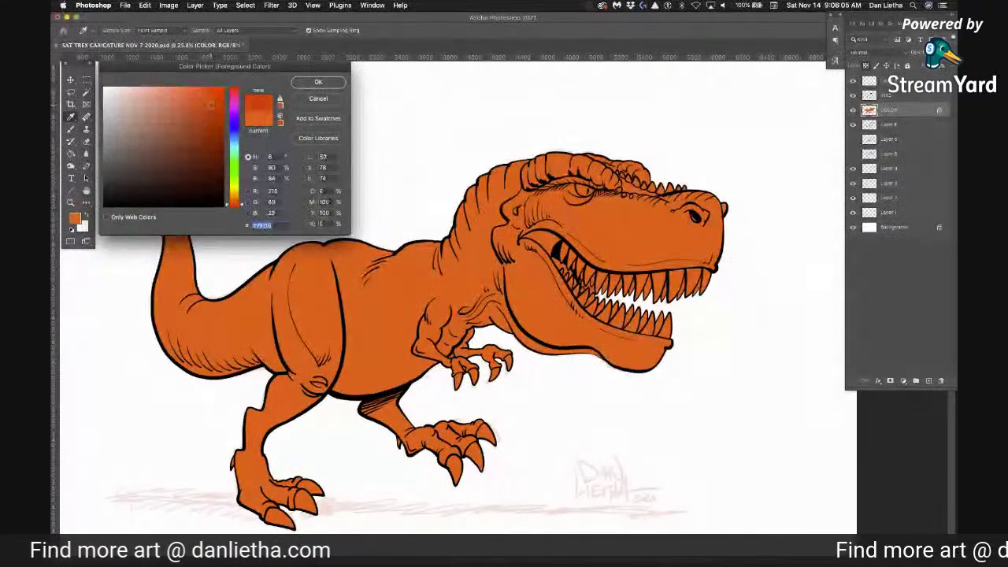
left_click(296, 82)
Switch to the Brush tool with the Soft Round Pressure Opacity preset
left_click(71, 131)
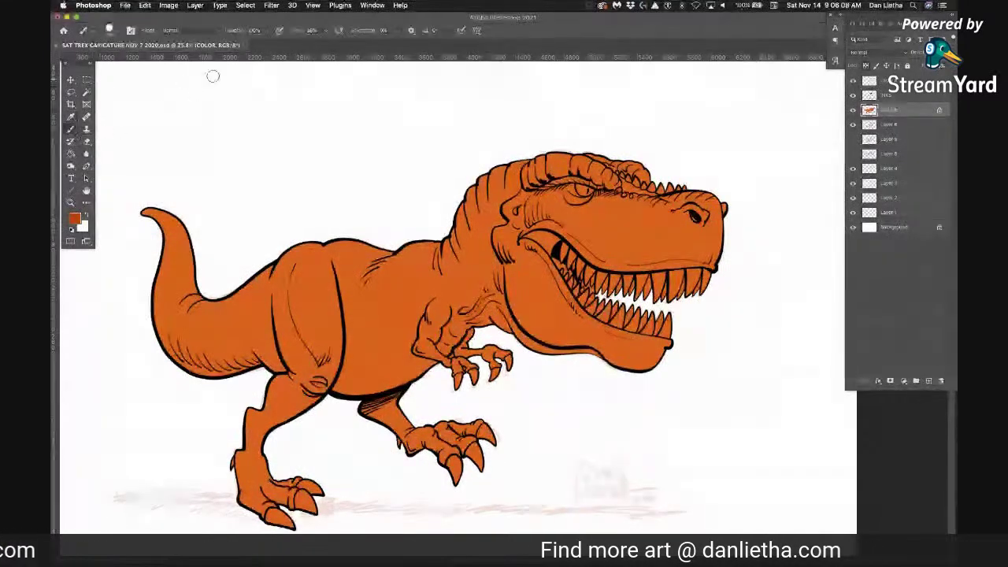
left_click(117, 32)
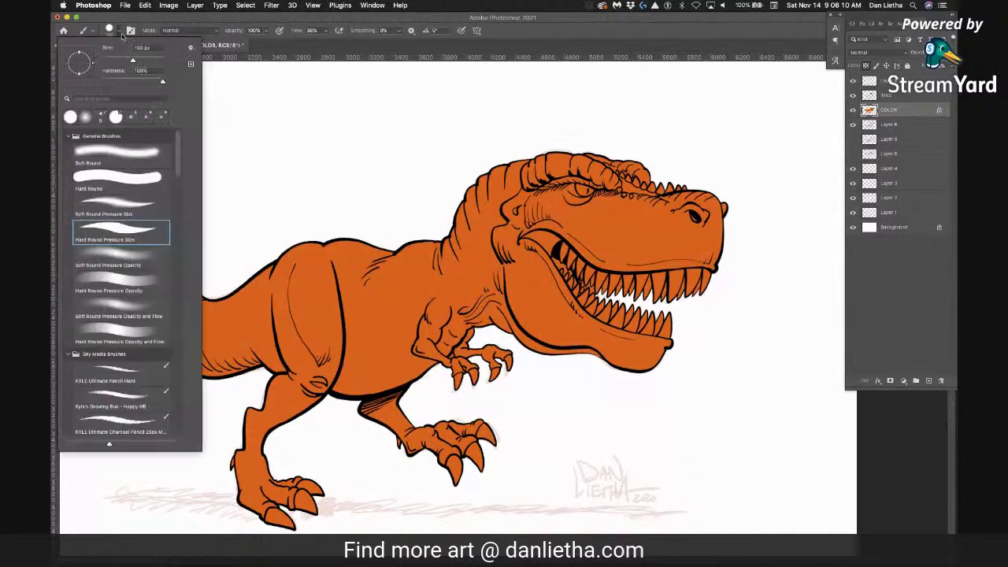
left_click(135, 251)
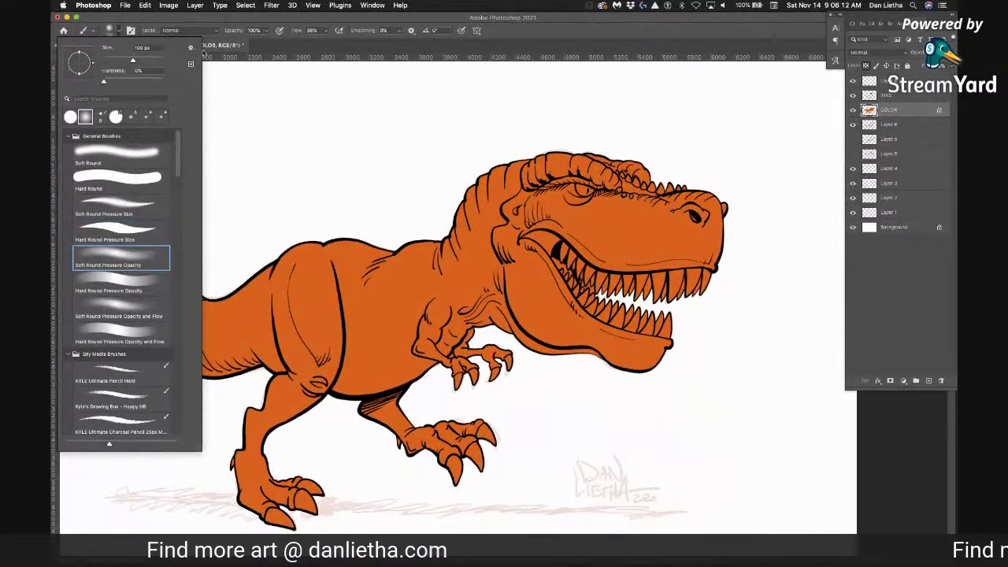
left_click(309, 187)
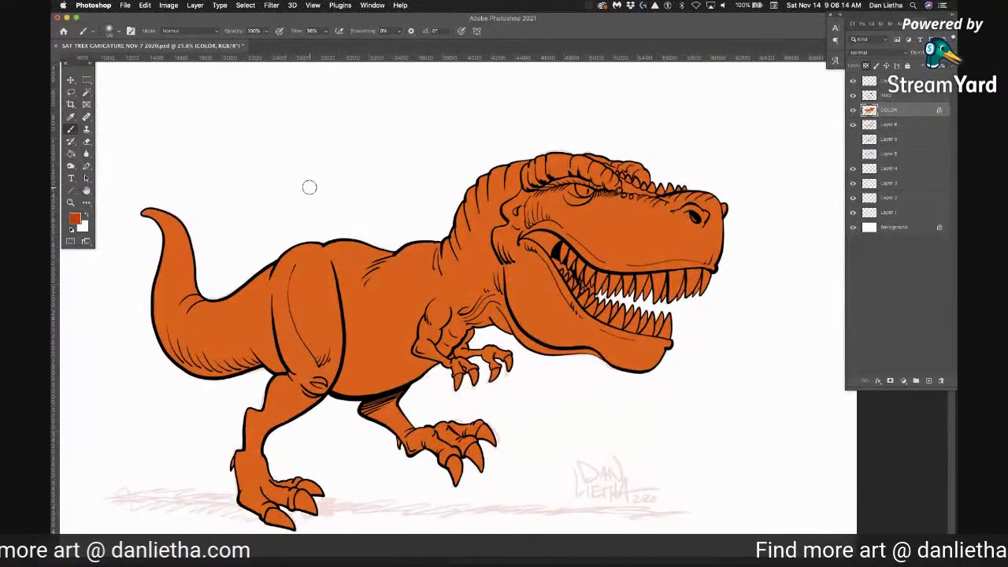
Enlarge the soft brush and lightly shade the dinosaur's tail, belly and lower jaw with the darker orange
key("bracketright")
key("bracketright")
key("bracketright")
key("bracketright")
key("bracketright")
key("bracketright")
key("bracketright")
key("bracketright")
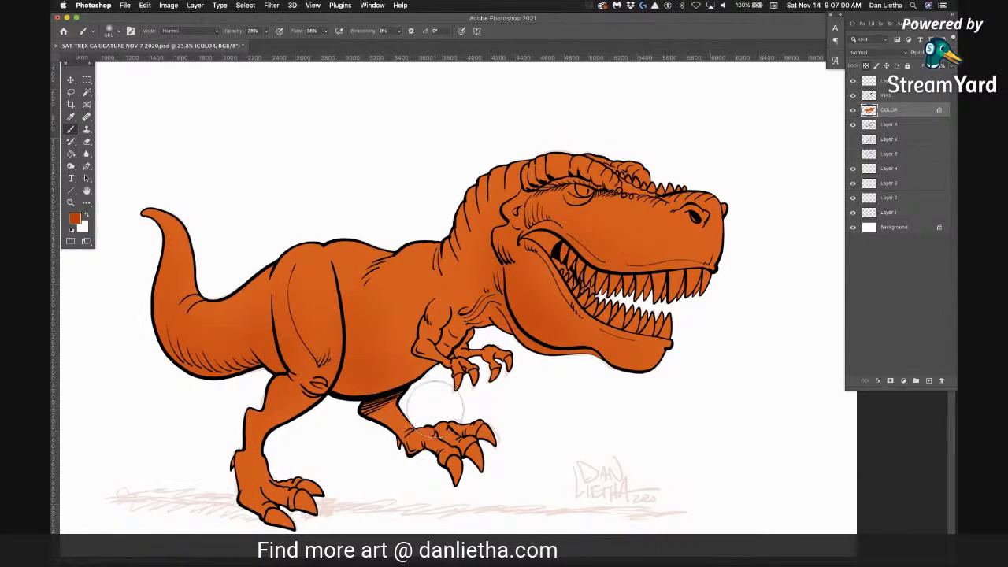
Raise the brush opacity to 67% and deepen the shading on the body, legs and head with a smaller brush
left_click_drag(265, 33, 284, 41)
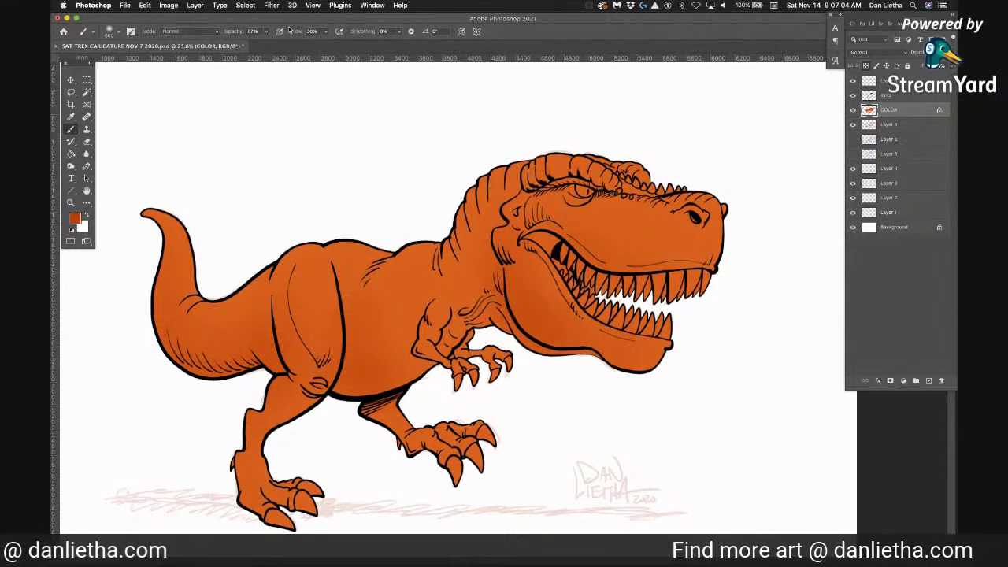
key("bracketleft")
key("bracketleft")
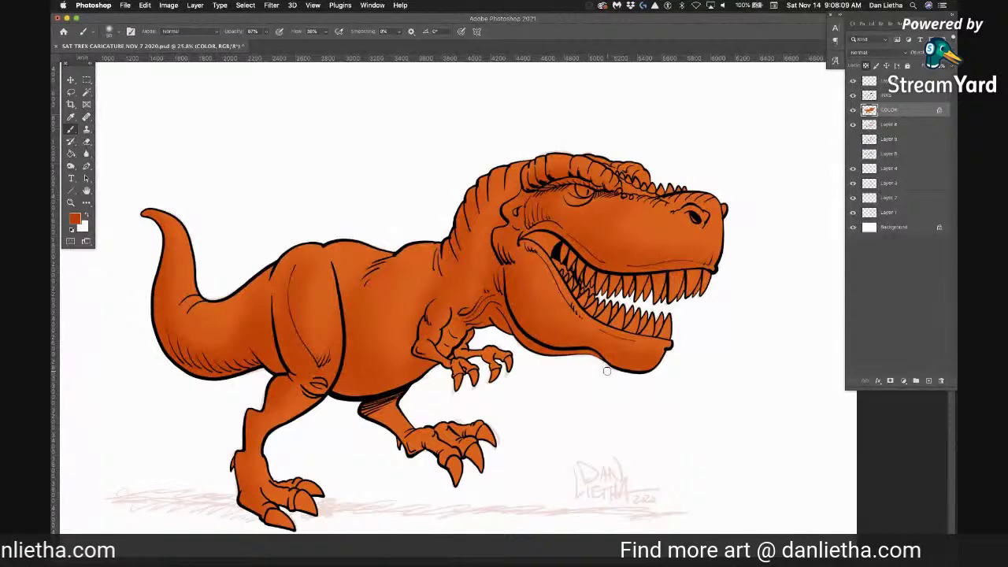
Set the foreground color to dark red-orange (#bc250d) and deepen the shadows along the jaw, neck and body
left_click(77, 219)
left_click(214, 116)
left_click(318, 82)
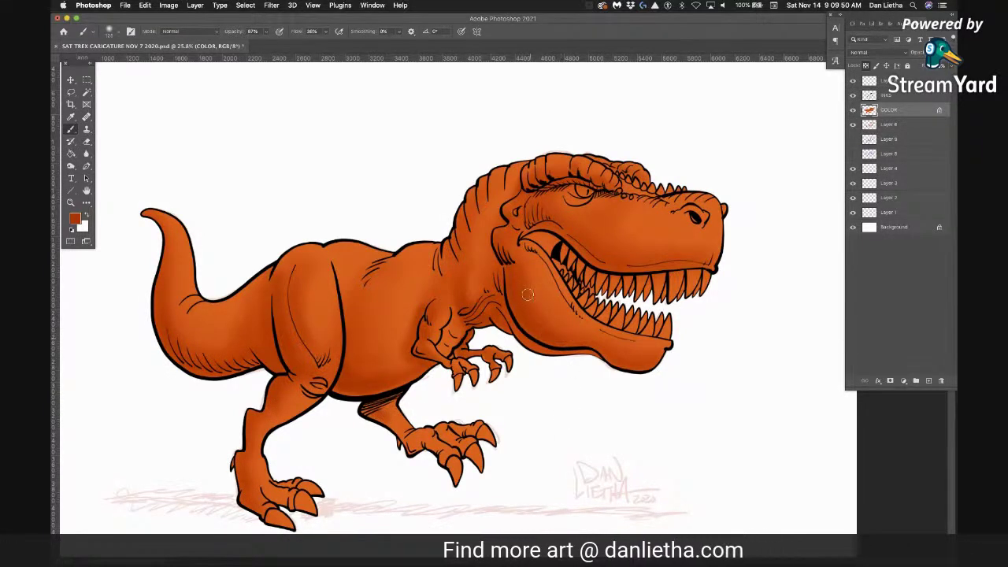
Set the foreground color to a still darker reddish brown for the deepest shadows
left_click(75, 220)
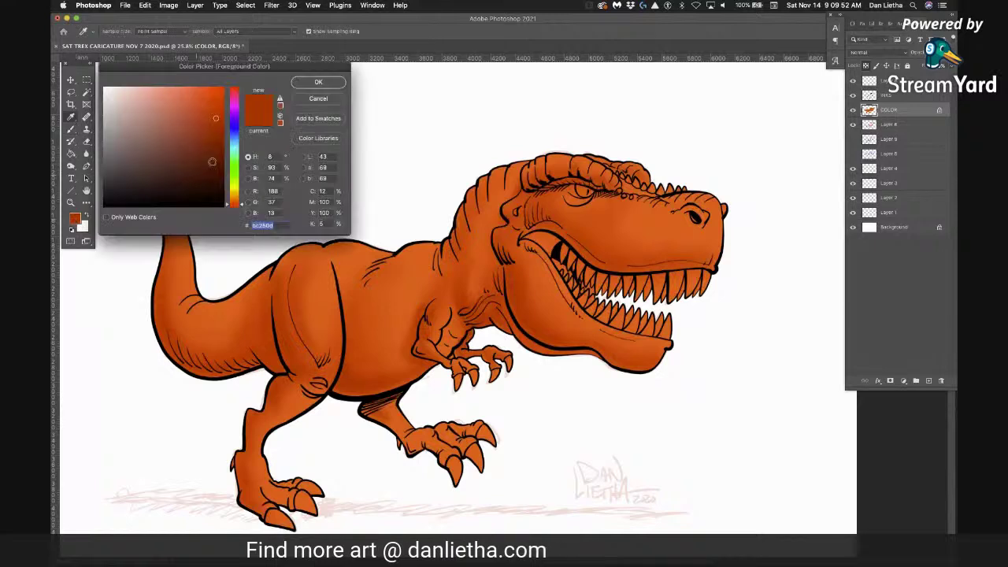
key("Return")
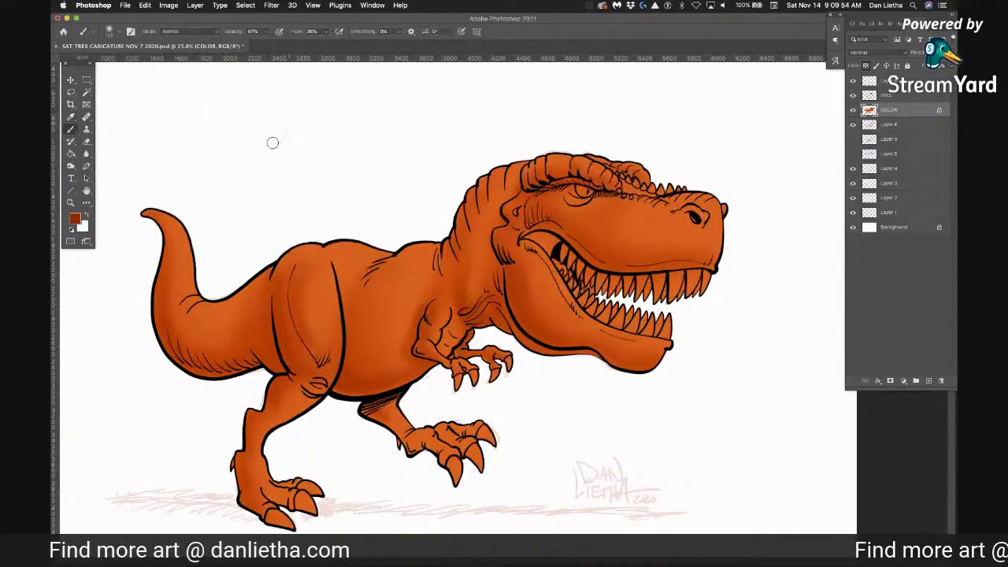
Shrink the brush and paint the deepest shadows on the dinosaur's body, legs and head with the reddish brown
key("bracketleft")
key("bracketleft")
key("bracketleft")
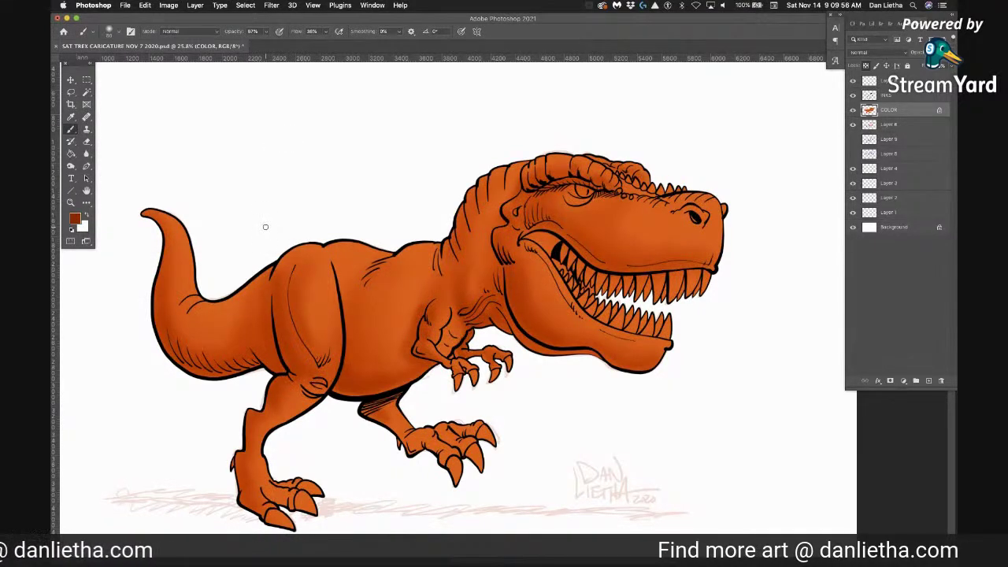
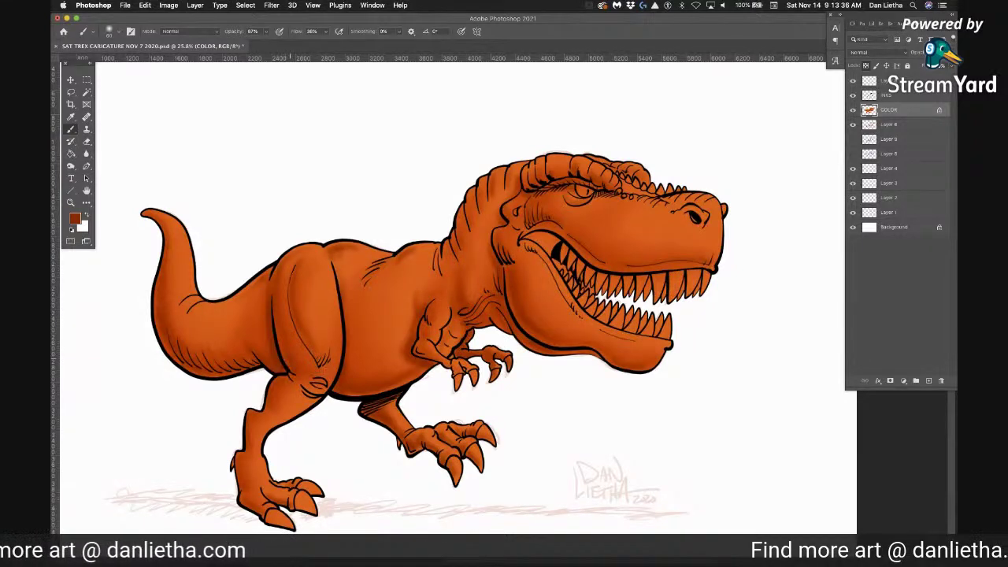
Set the foreground color to a darker brown than #9b1b06 and touch up the darkest shadows
key("i")
left_click(75, 219)
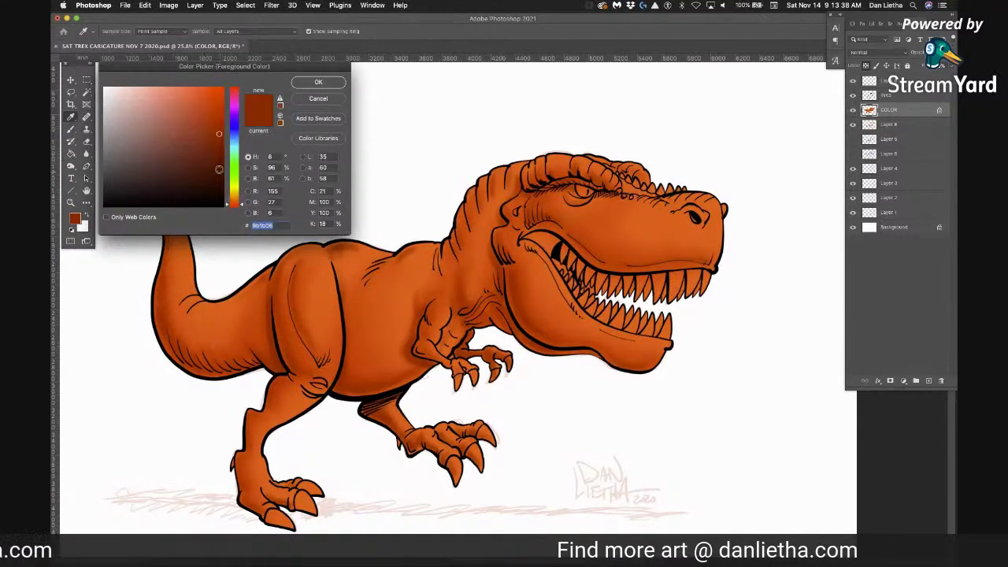
left_click(301, 96)
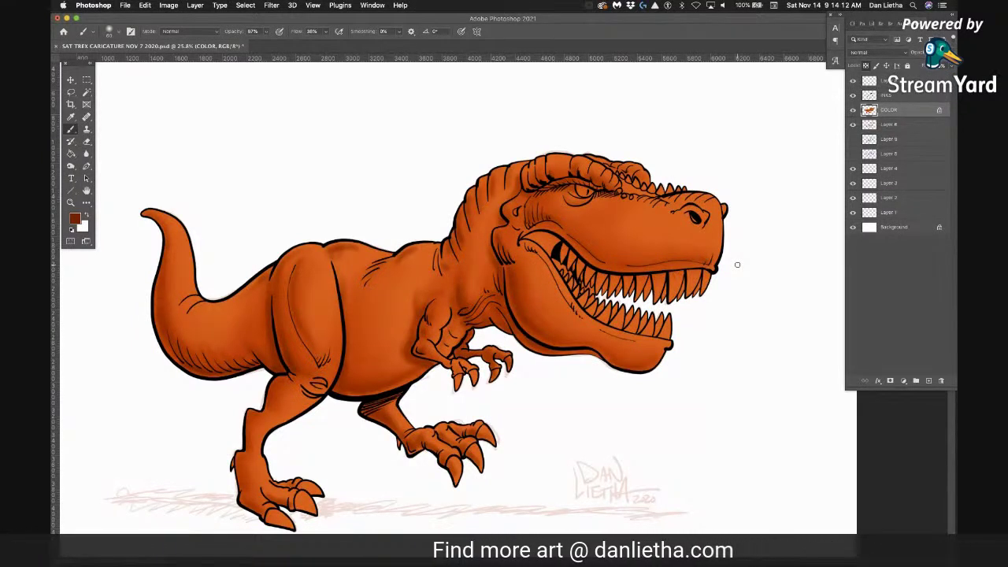
Lasso the area around both rows of teeth and set the foreground color to pale yellow (#f6eec5)
left_click(71, 93)
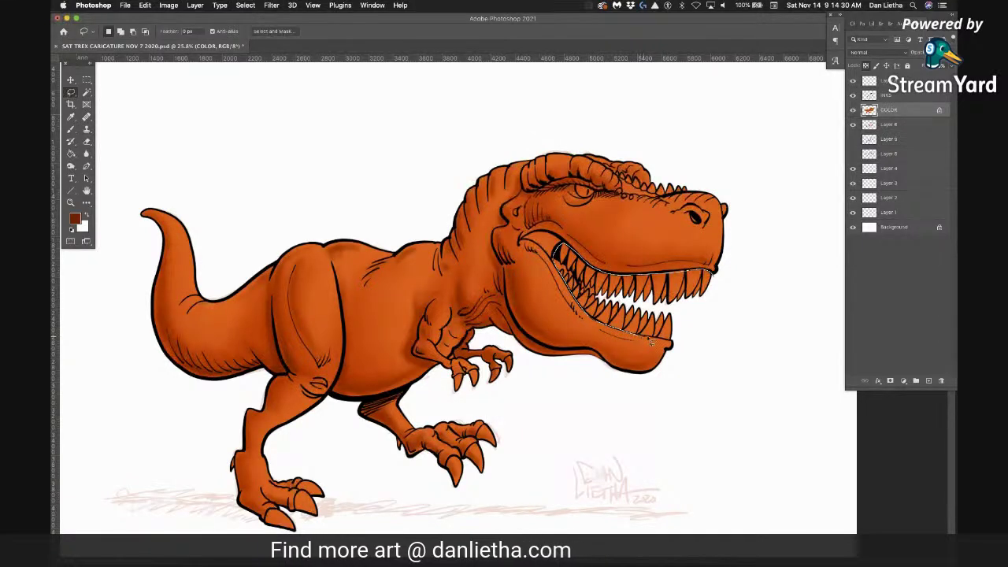
mouse_move(674, 345)
left_mouse_down()
mouse_move(697, 338)
mouse_move(725, 300)
left_mouse_up()
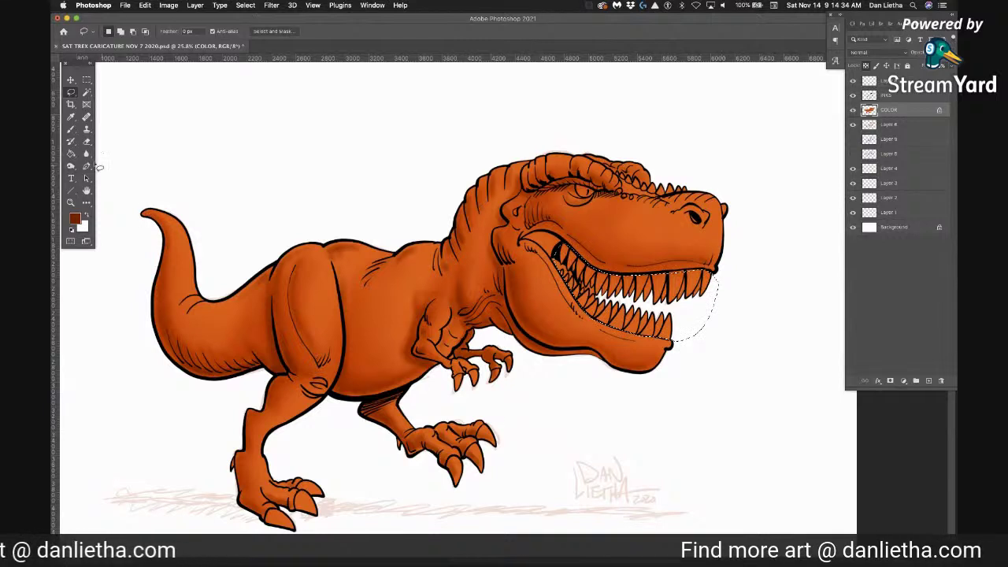
left_click(87, 214)
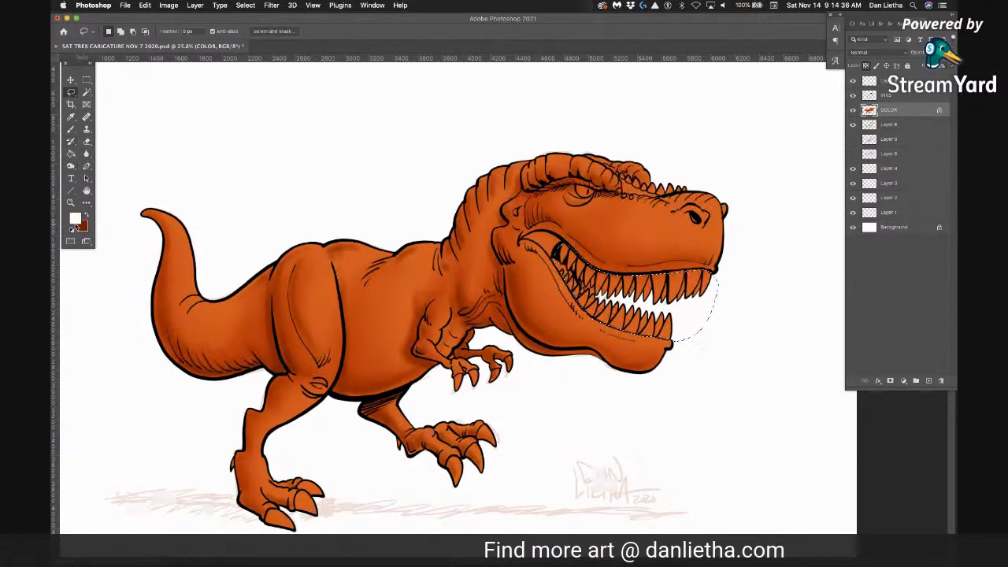
left_click(75, 221)
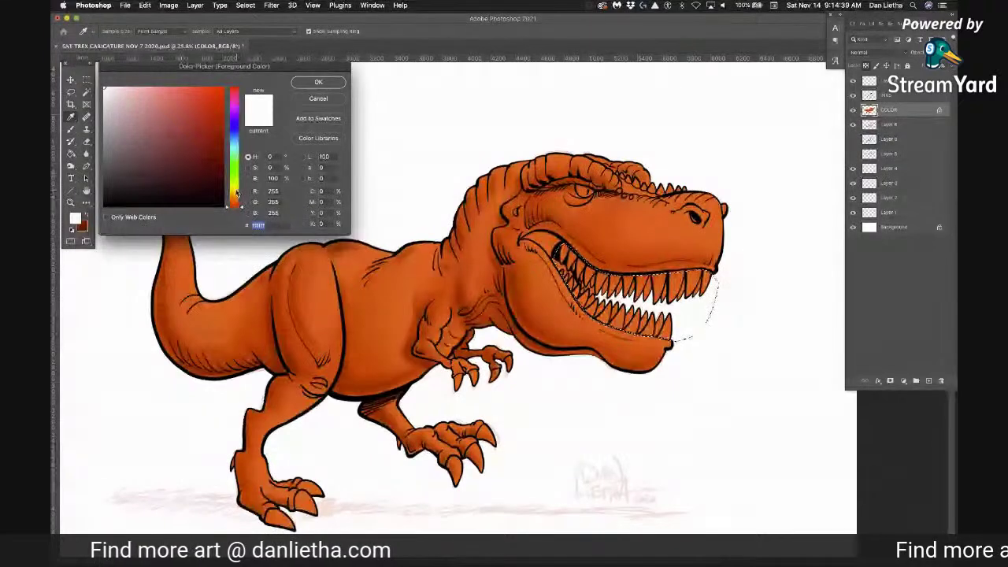
left_click(234, 191)
left_click(117, 93)
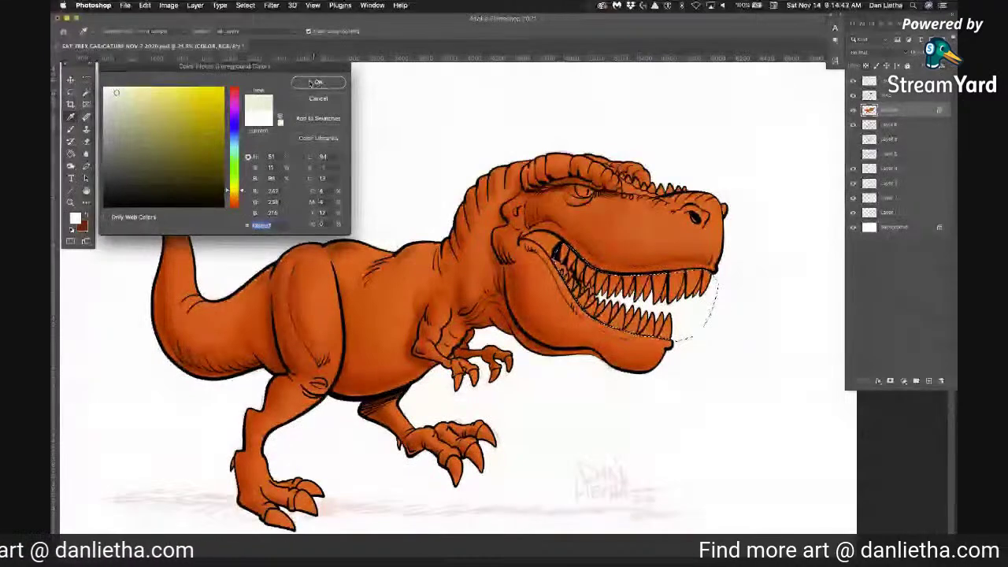
left_click(127, 91)
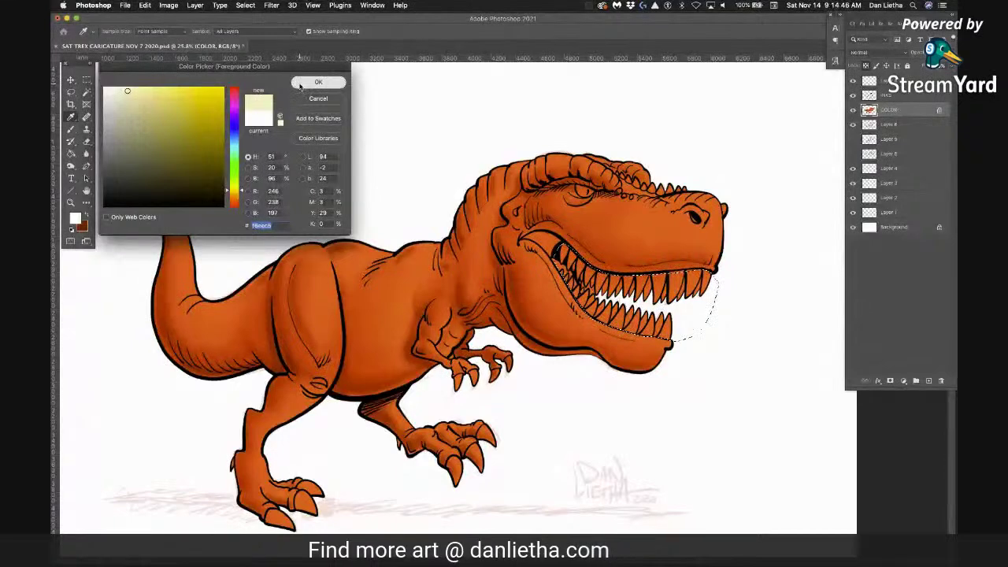
left_click(318, 82)
Brush the pale yellow over the upper and lower teeth inside the selection, and deselect
key("l")
left_click(70, 130)
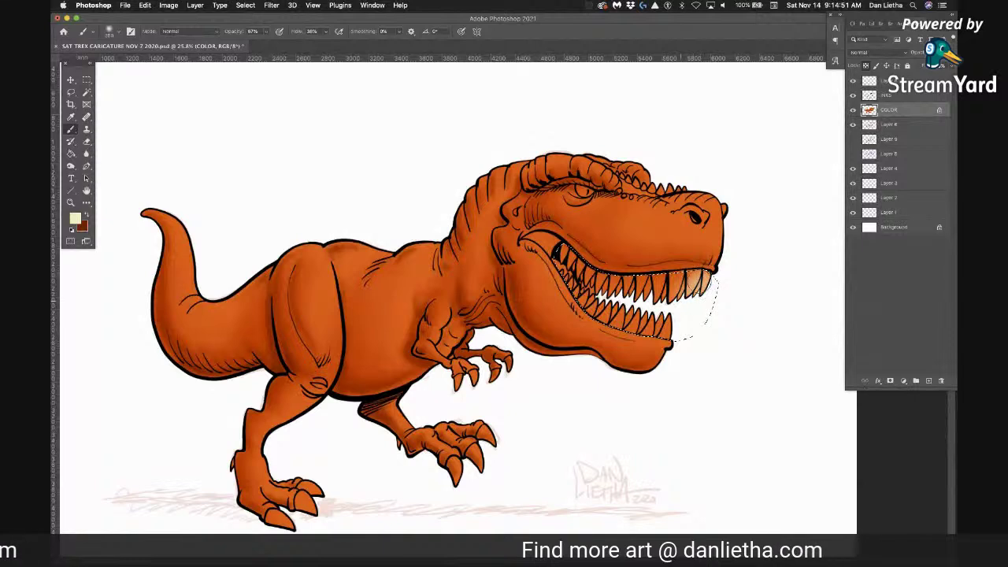
left_click_drag(649, 303, 598, 303)
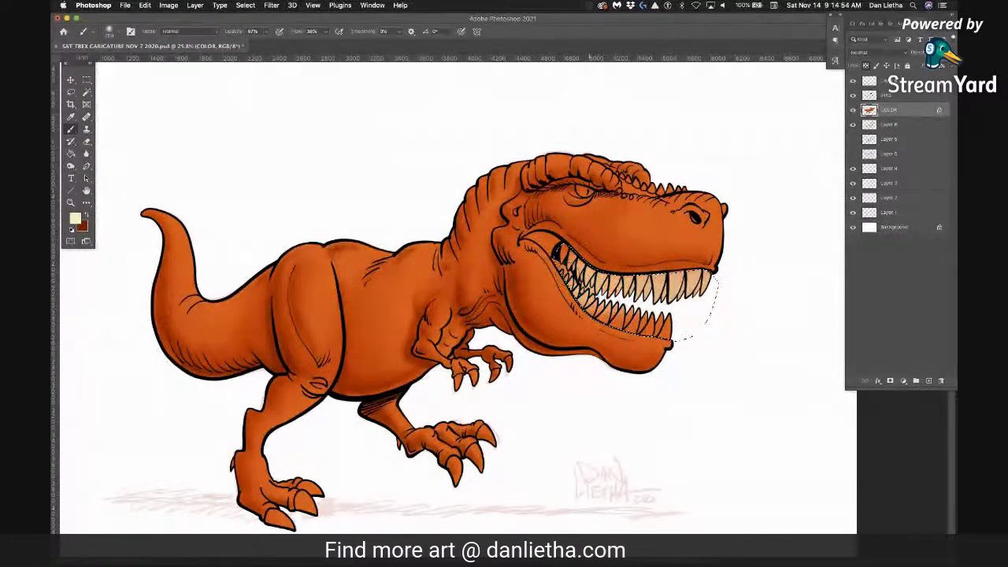
left_click_drag(642, 314, 673, 314)
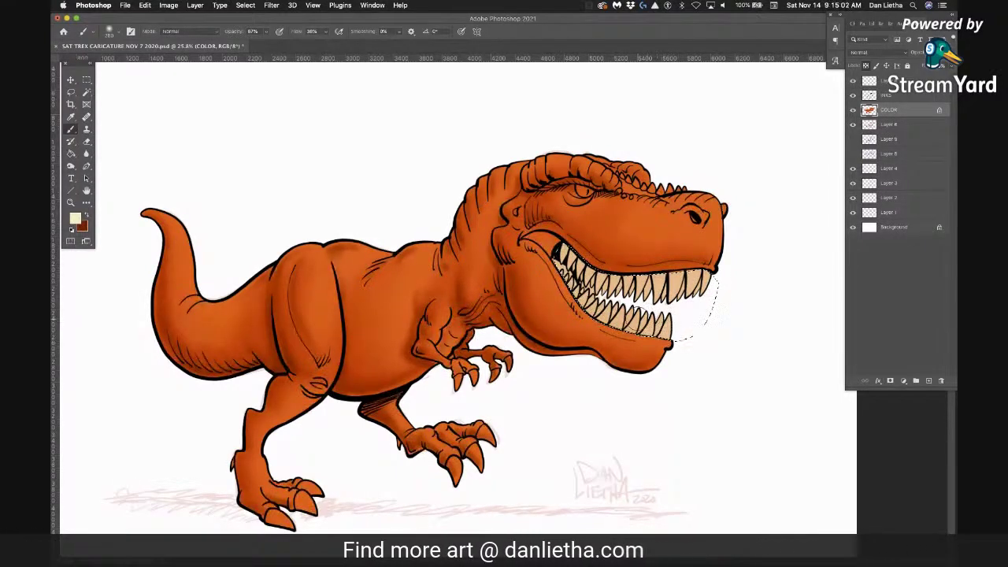
key("super+d")
Switch to the Hard Round Pressure Size brush and reduce it to a small tip for detail work on the teeth
key("z")
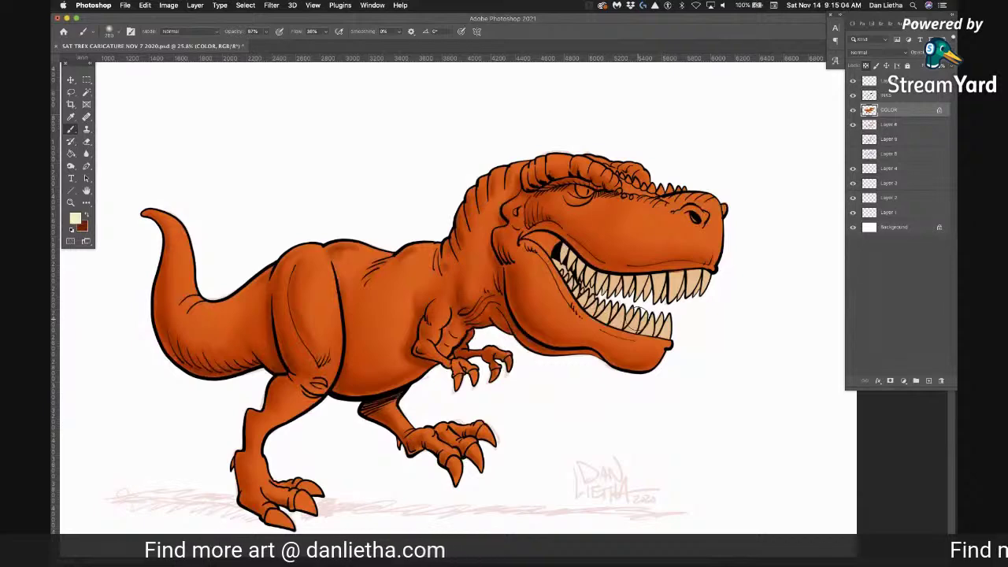
left_click_drag(682, 281, 716, 307)
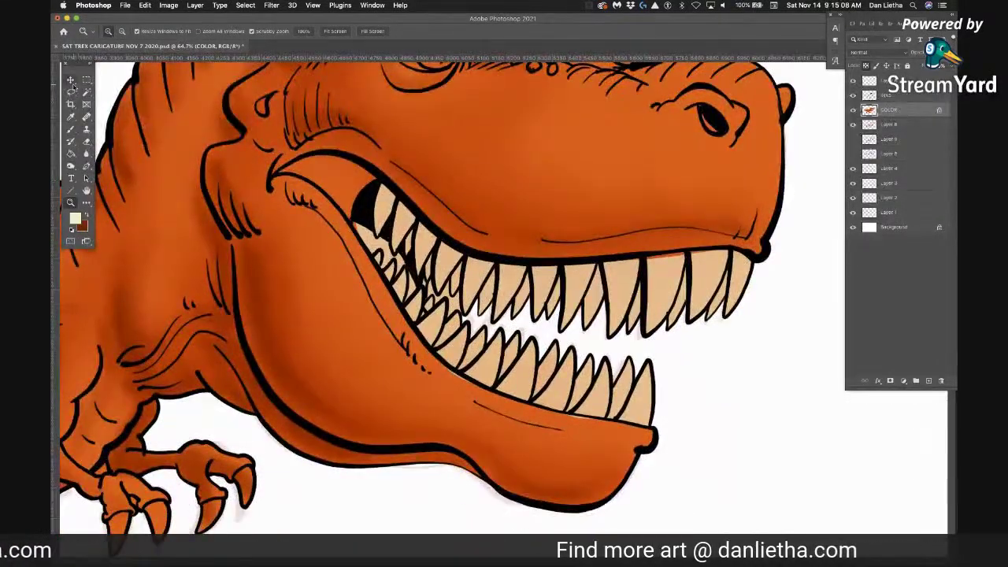
left_click(70, 131)
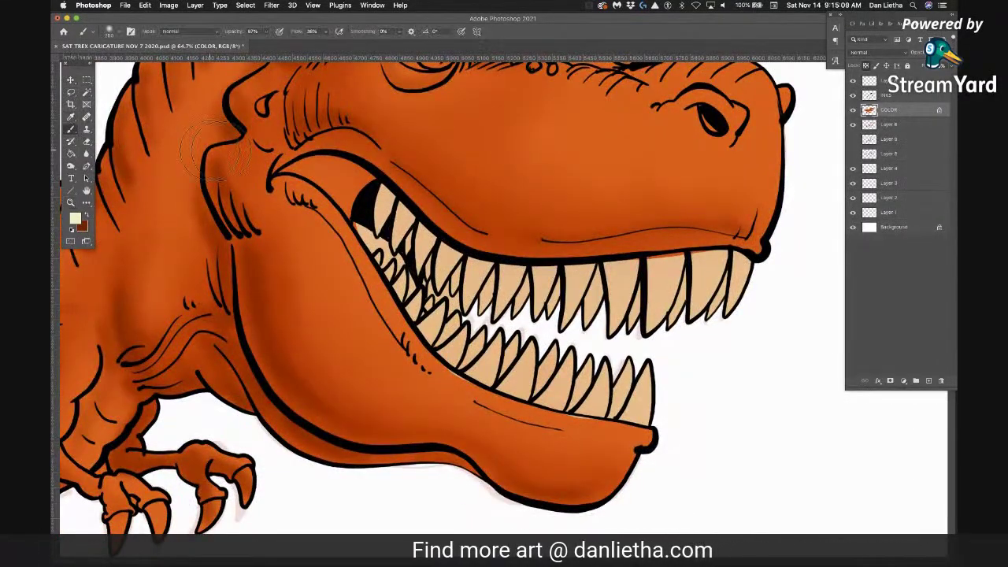
left_click(111, 31)
double_click(121, 228)
key("bracketleft")
key("bracketleft")
key("bracketleft")
key("bracketleft")
key("bracketleft")
key("bracketleft")
key("bracketleft")
key("bracketleft")
key("bracketleft")
key("bracketleft")
key("bracketleft")
key("bracketleft")
key("bracketleft")
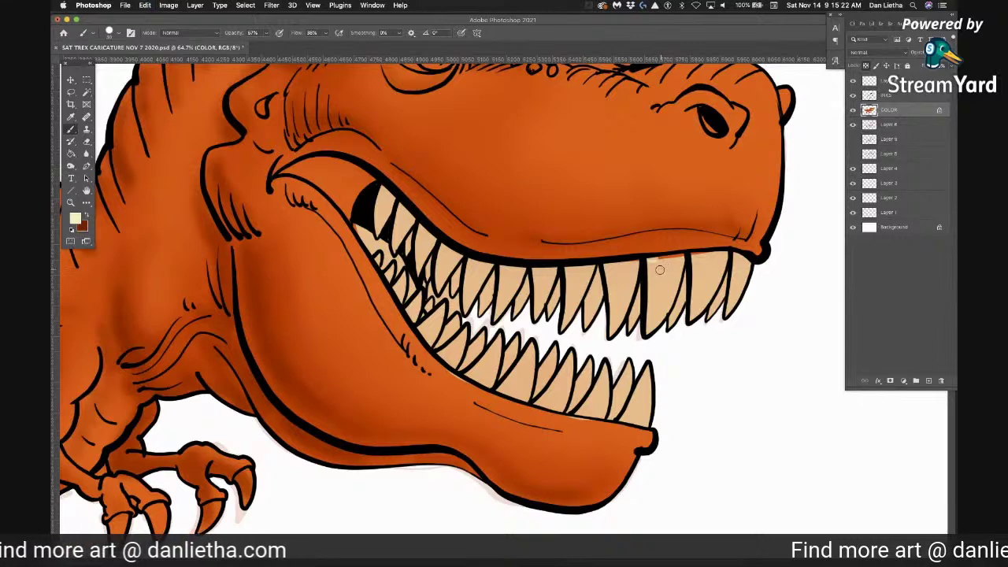
Sample the tan tooth color, raise the brush opacity to 100% and cover the leftover orange along the tooth edges
left_click(661, 267, "alt")
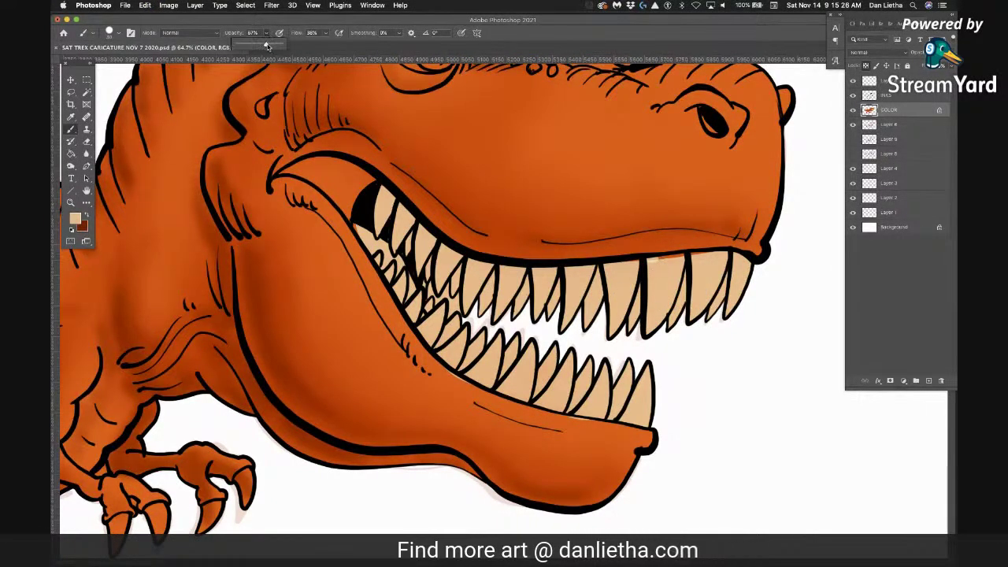
left_click(306, 32)
left_click(666, 263, "alt")
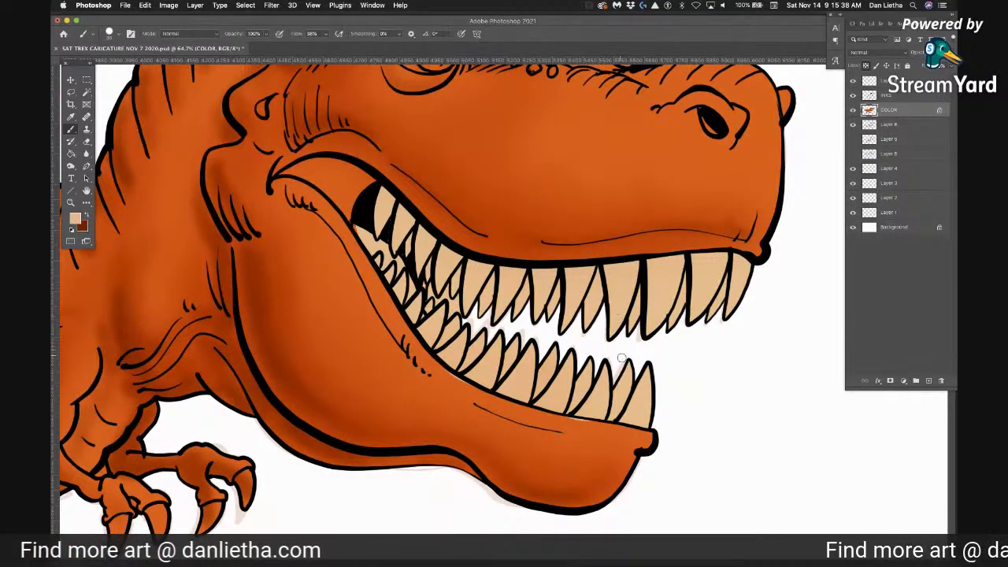
left_click(442, 371, "alt")
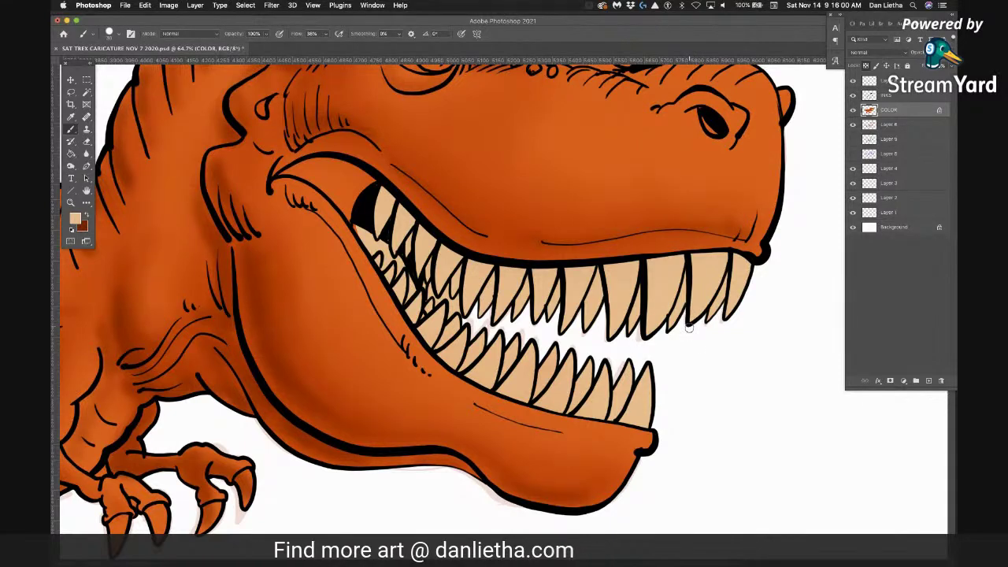
Set the foreground color to salmon red (#de5243) for the inside of the mouth
left_click(75, 218)
left_click(234, 206)
left_click(234, 206)
left_click_drag(170, 93, 207, 87)
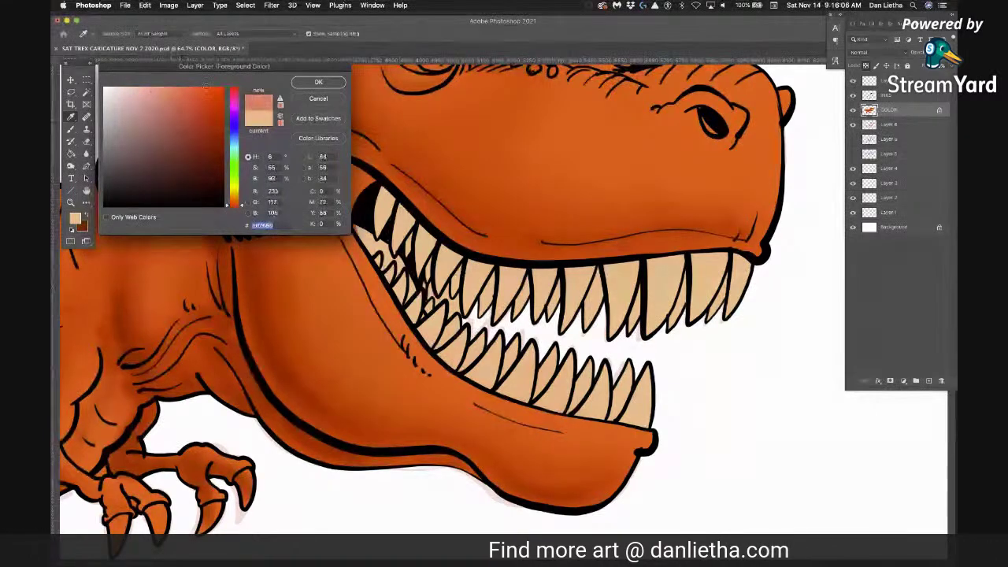
left_click(187, 103)
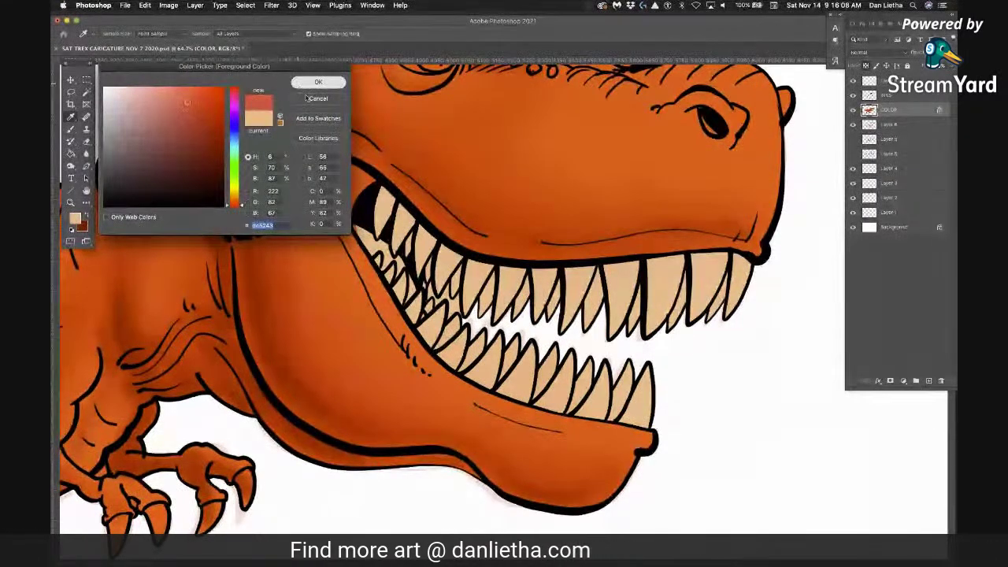
left_click(301, 87)
Paint the mouth interior behind the back teeth salmon red and clear the lassoed gap between the upper and lower teeth
key("b")
mouse_move(354, 226)
left_mouse_down()
mouse_move(370, 246)
mouse_move(367, 232)
left_mouse_up()
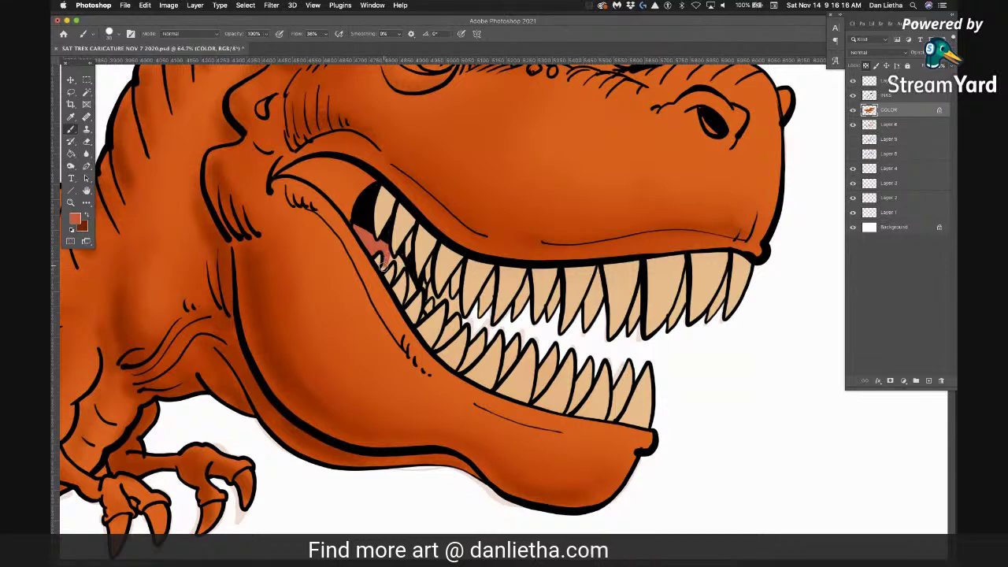
left_click_drag(392, 258, 410, 273)
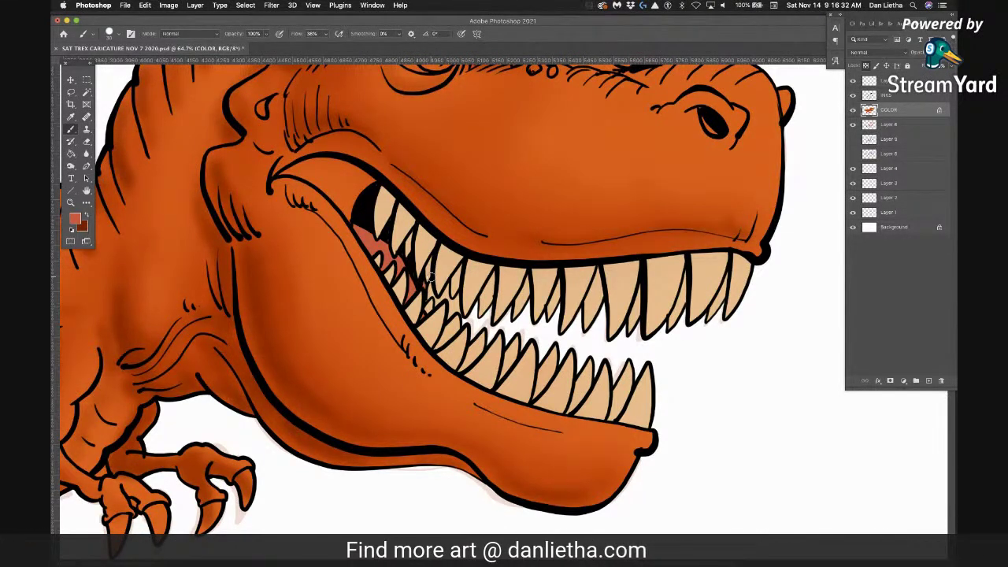
left_click(71, 92)
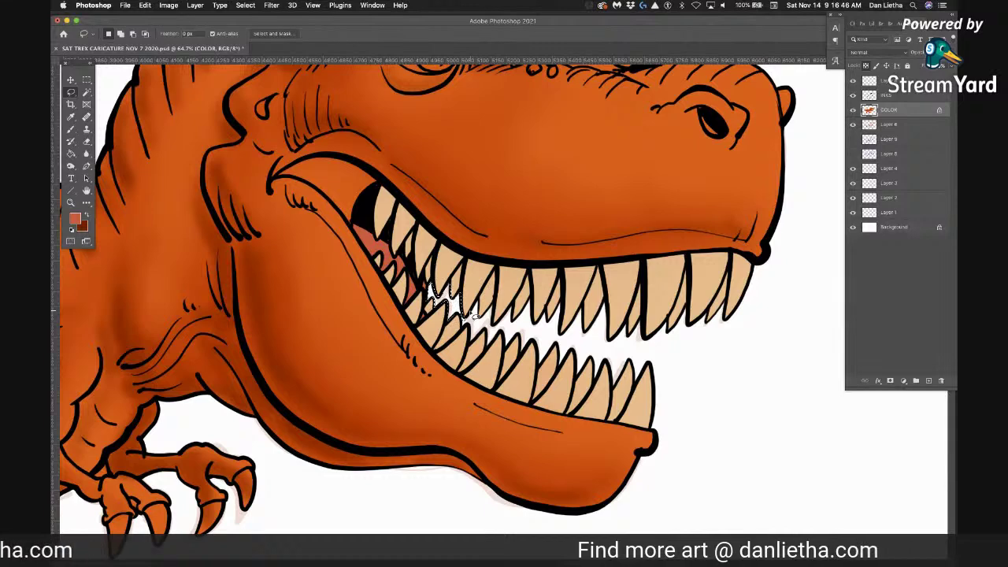
Sample the tooth color and darken it to a medium tan (#be8964) as the foreground color
left_click(70, 203)
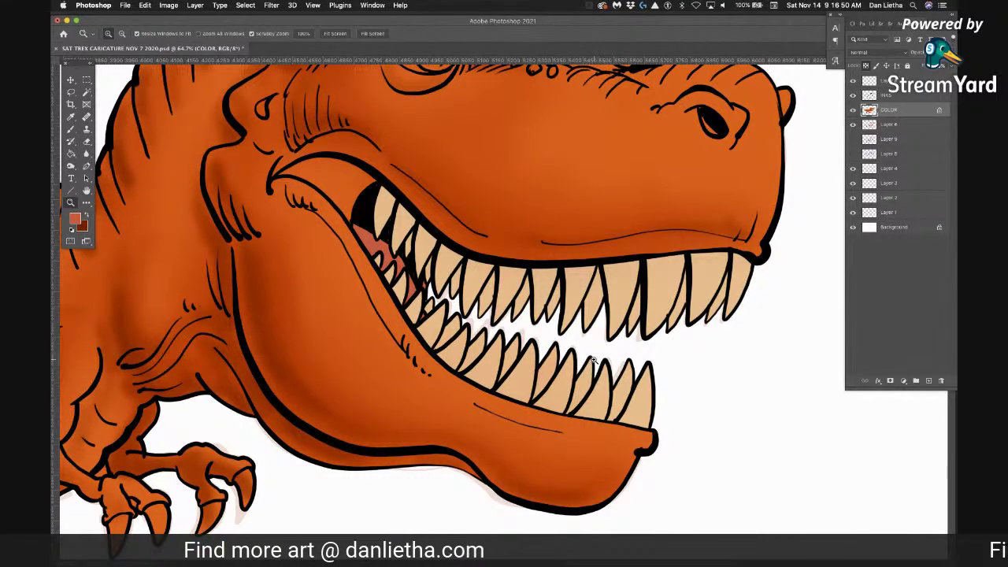
left_click_drag(593, 360, 675, 360)
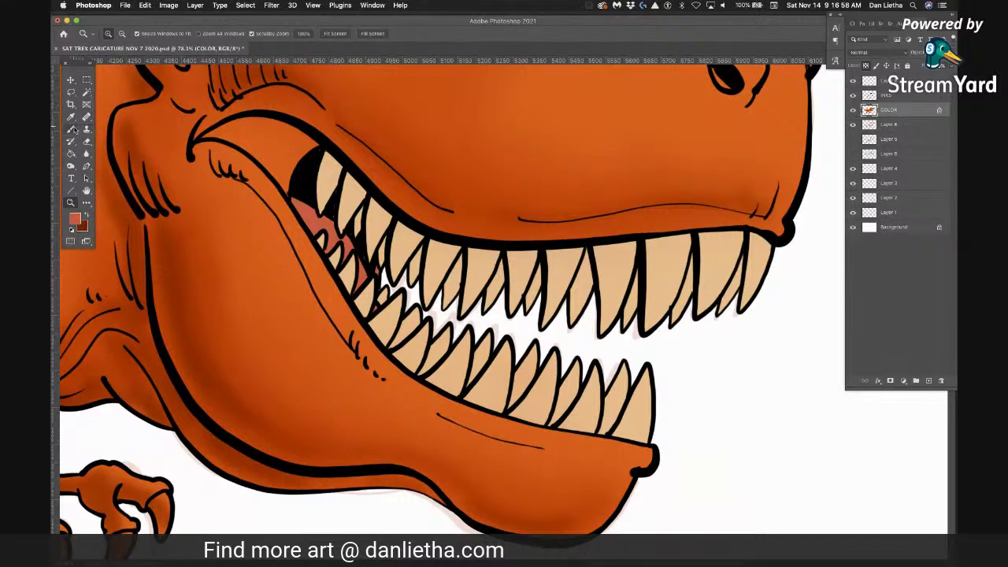
key("i")
left_click(471, 272)
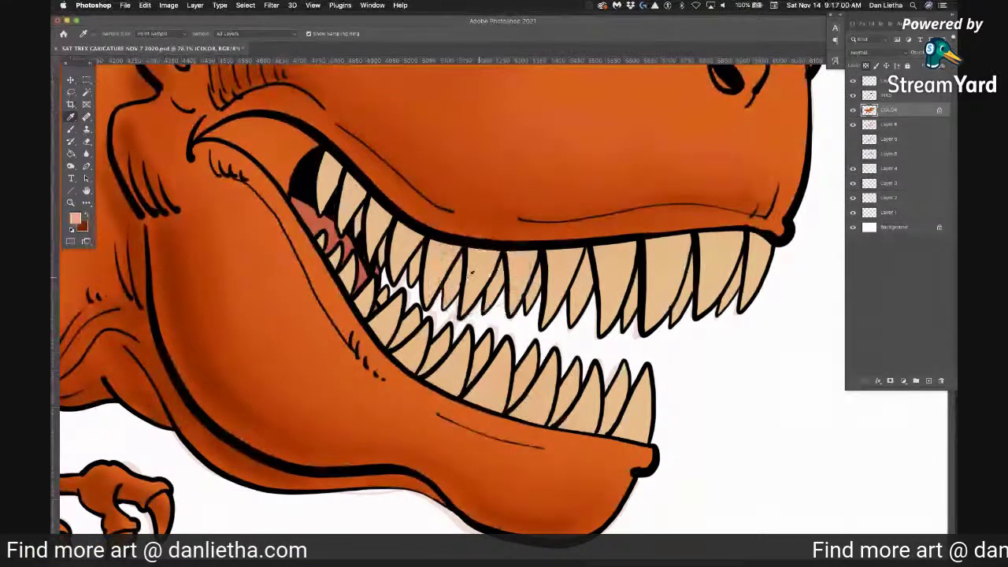
left_click(76, 219)
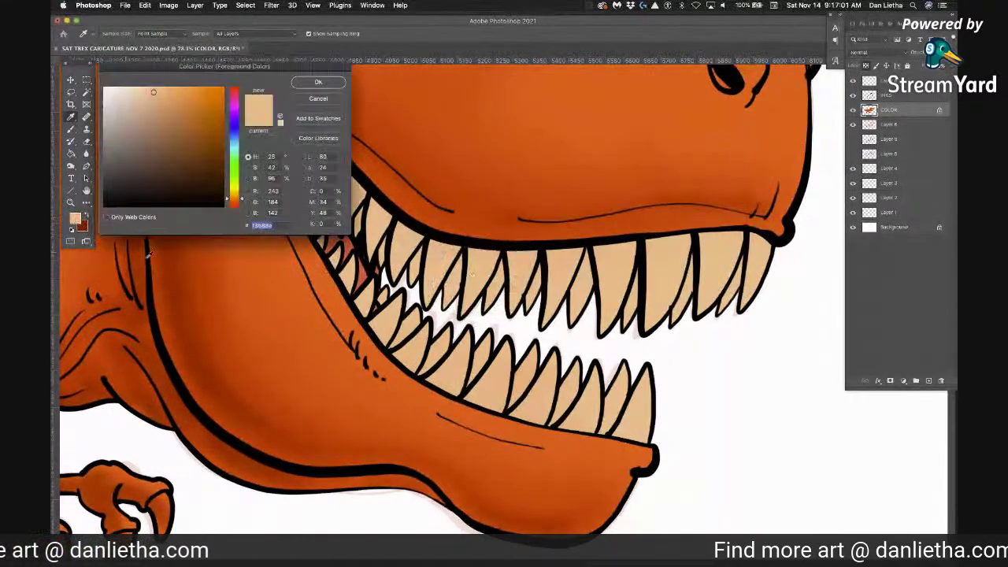
left_click(160, 115)
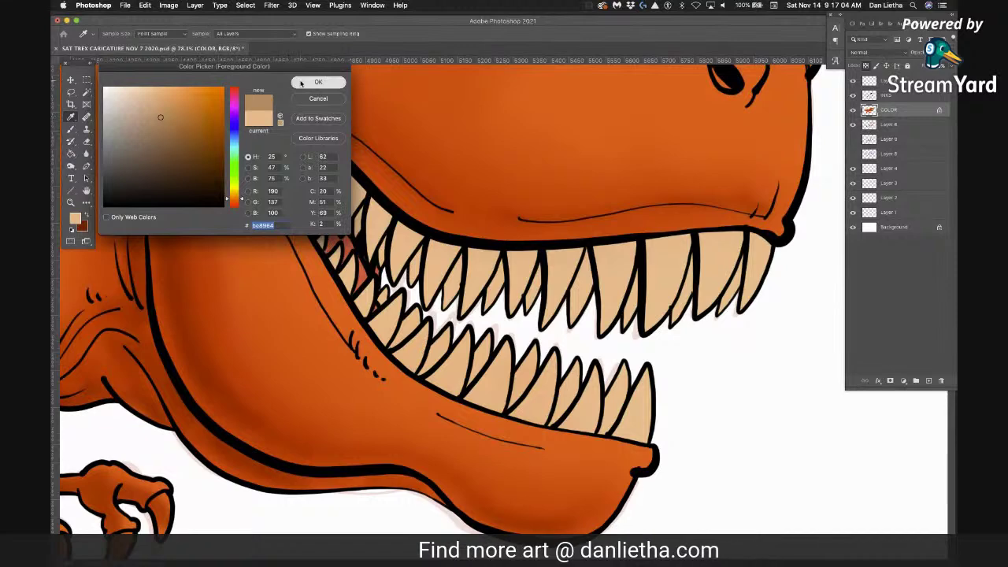
key("Return")
Switch to the Soft Round Pressure Size brush and shade both rows of teeth with the darker tan
left_click(71, 130)
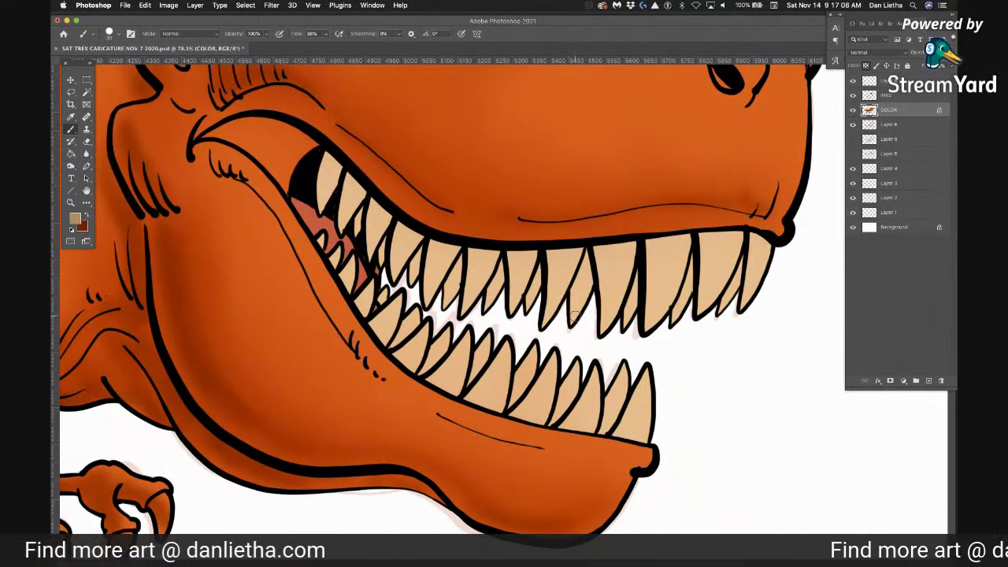
left_click(115, 34)
left_click(122, 215)
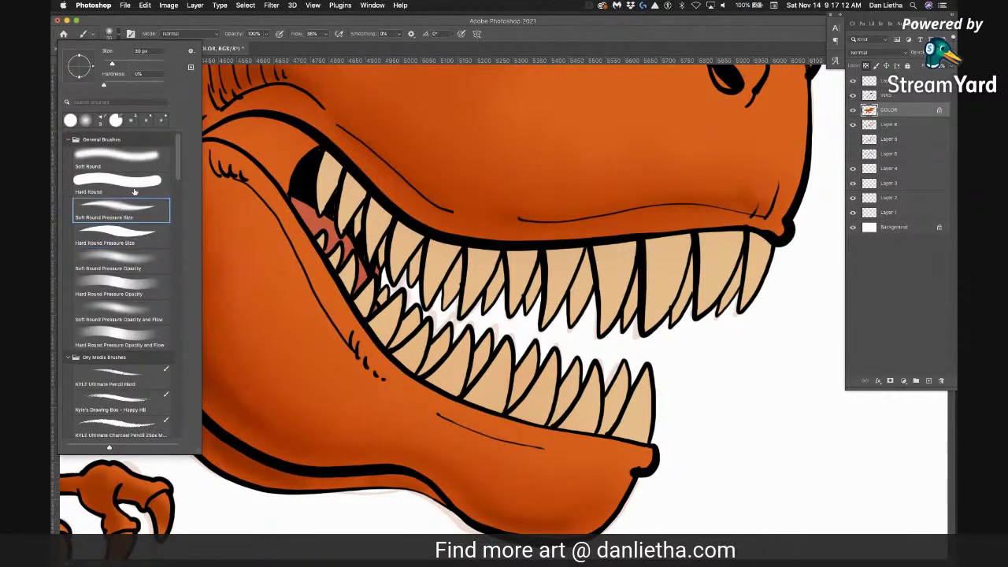
left_click(181, 24)
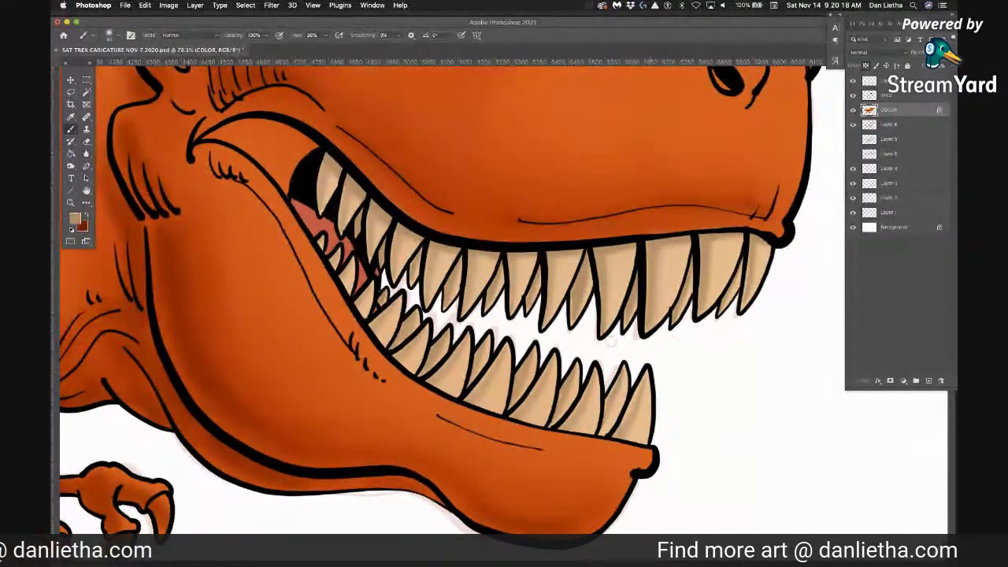
Set the foreground color to pale cream (#fcdfca) and brush highlights along both rows of teeth, undoing the last stray stroke
left_click(75, 220)
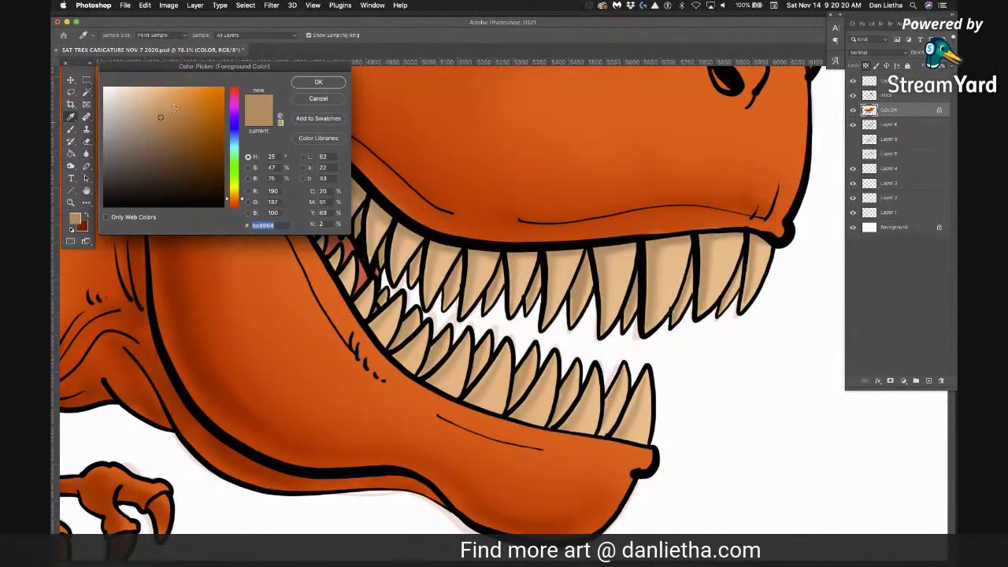
left_click(128, 90)
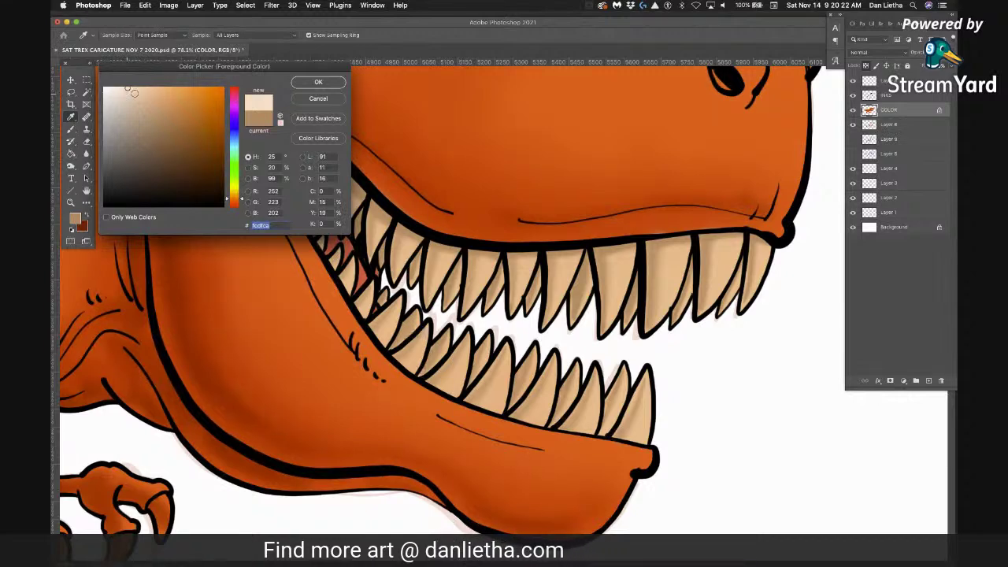
left_click(304, 85)
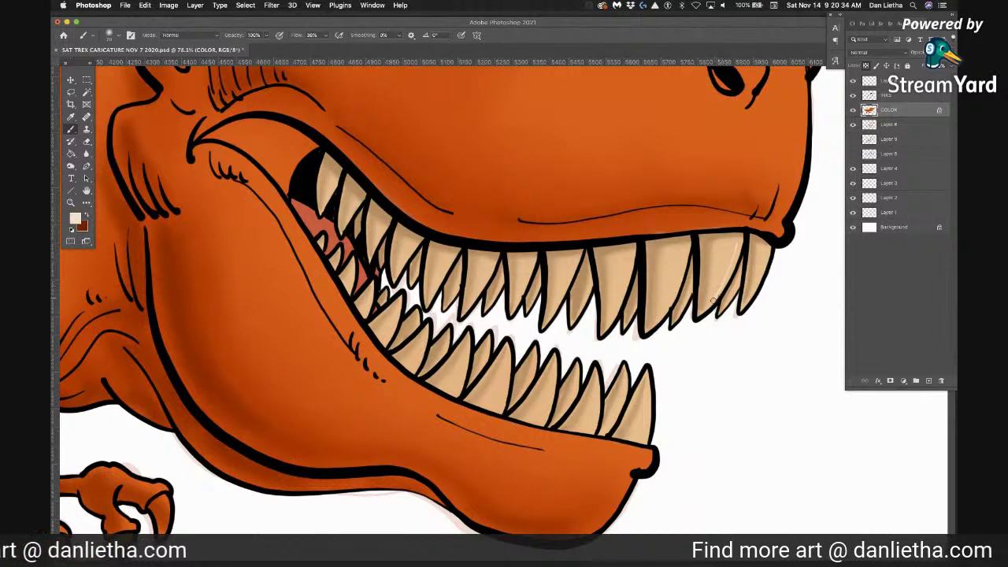
left_click_drag(738, 244, 731, 262)
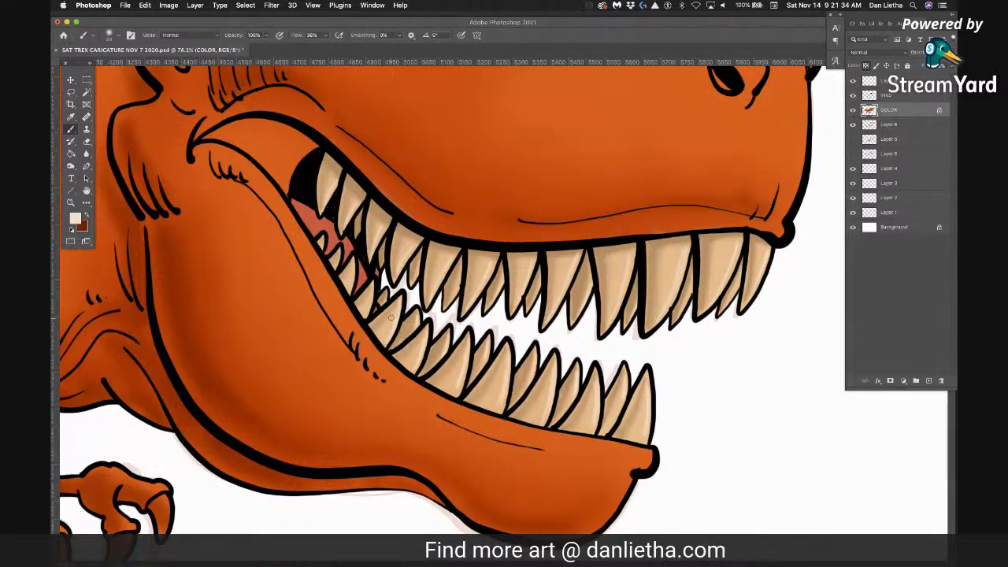
left_click_drag(373, 290, 365, 312)
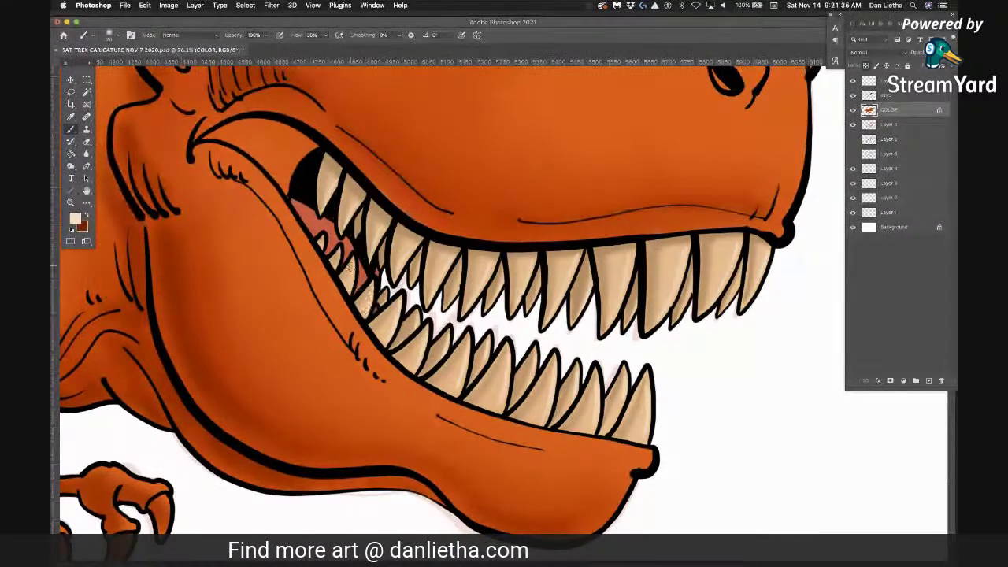
key("super+z")
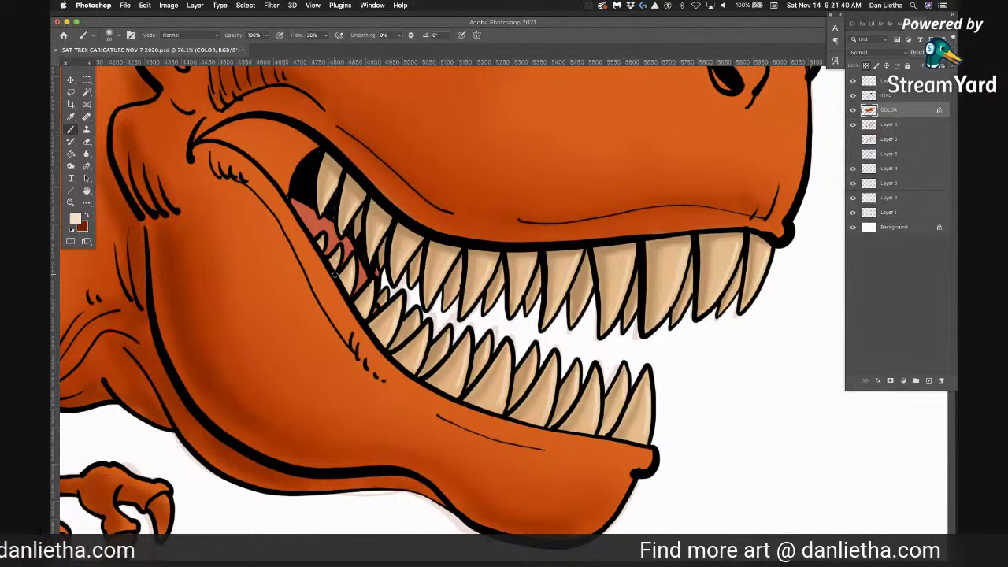
Select Layer 6, which holds the faint sketch lines behind the color, and hide it
left_click(70, 203)
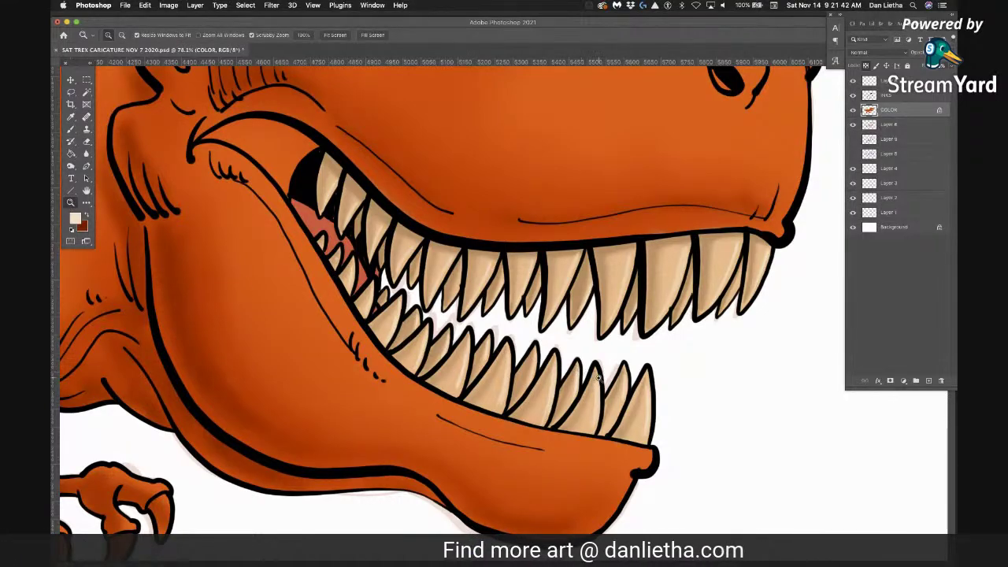
left_click_drag(594, 378, 436, 310)
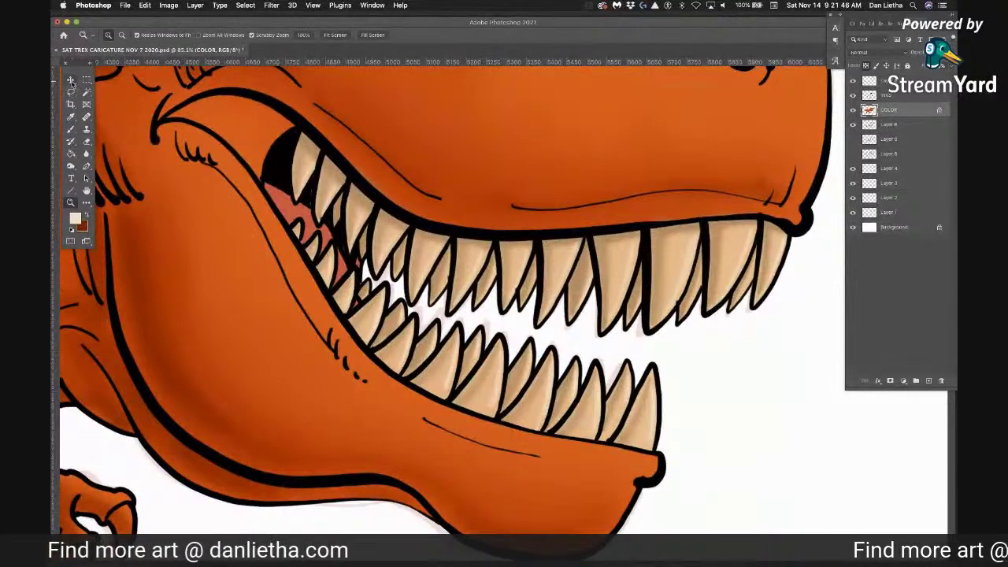
key("v")
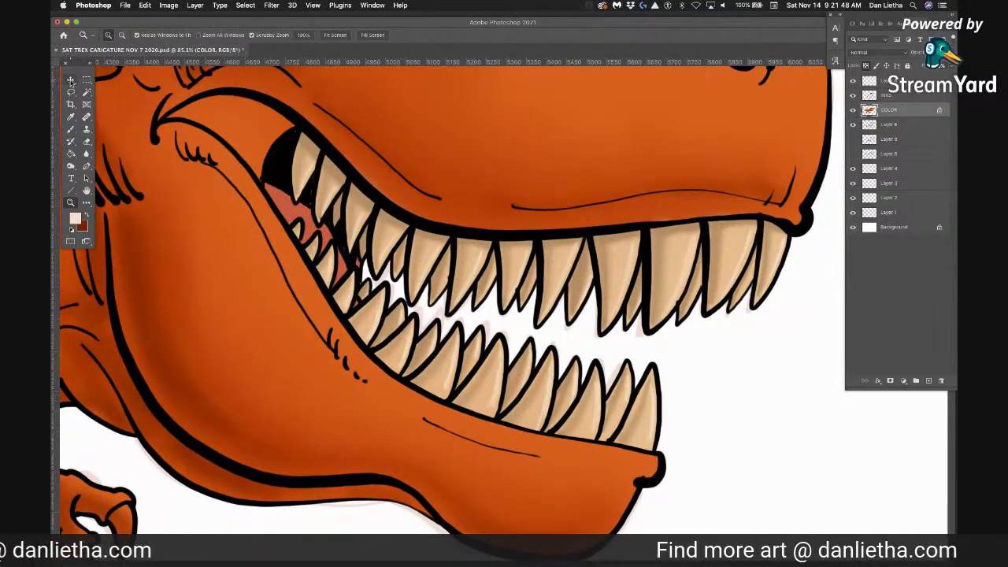
left_click(498, 330)
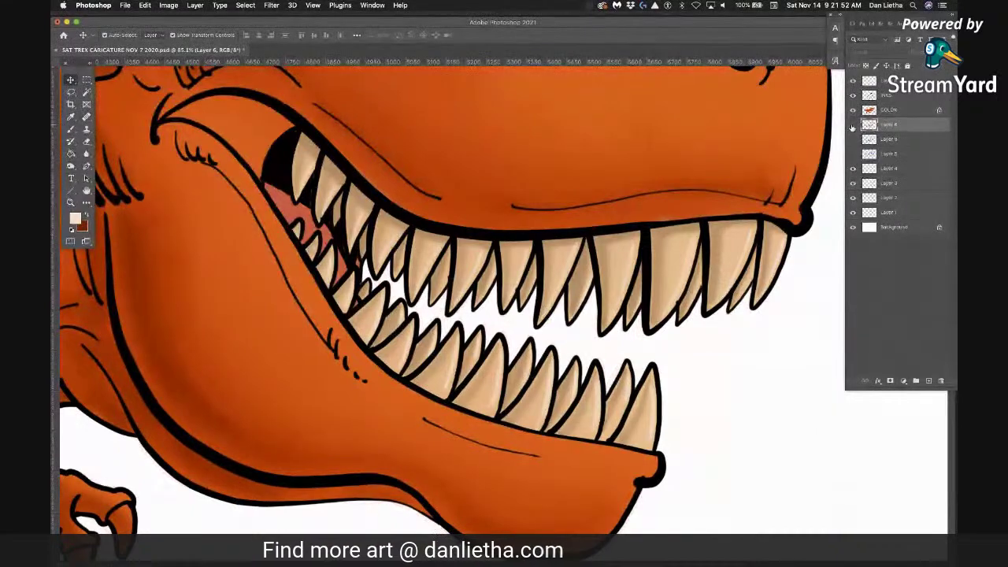
Set the foreground color to light yellow (#fbff90) for the T. rex's eye
left_click(70, 203)
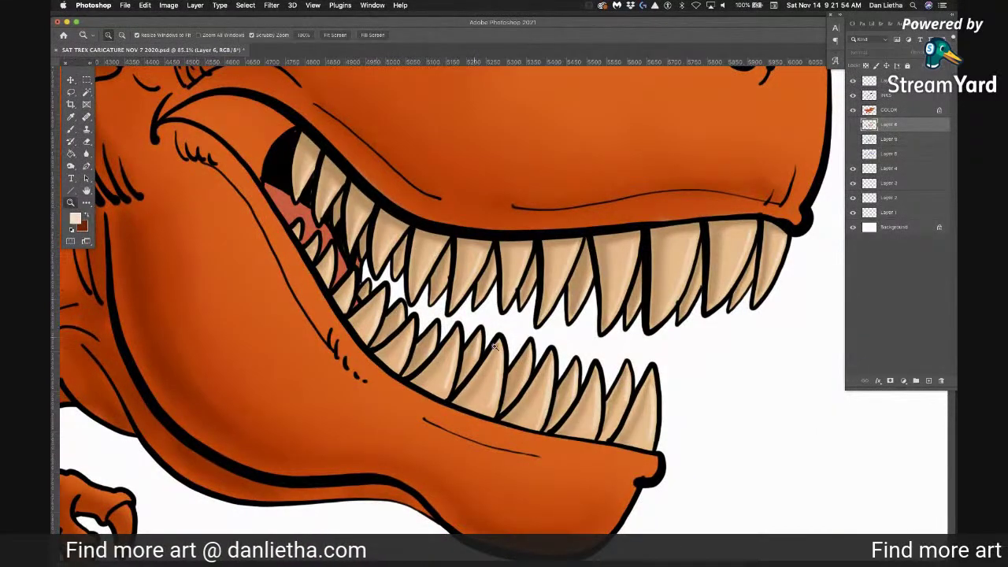
left_click_drag(518, 370, 477, 374)
left_click_drag(489, 231, 462, 252)
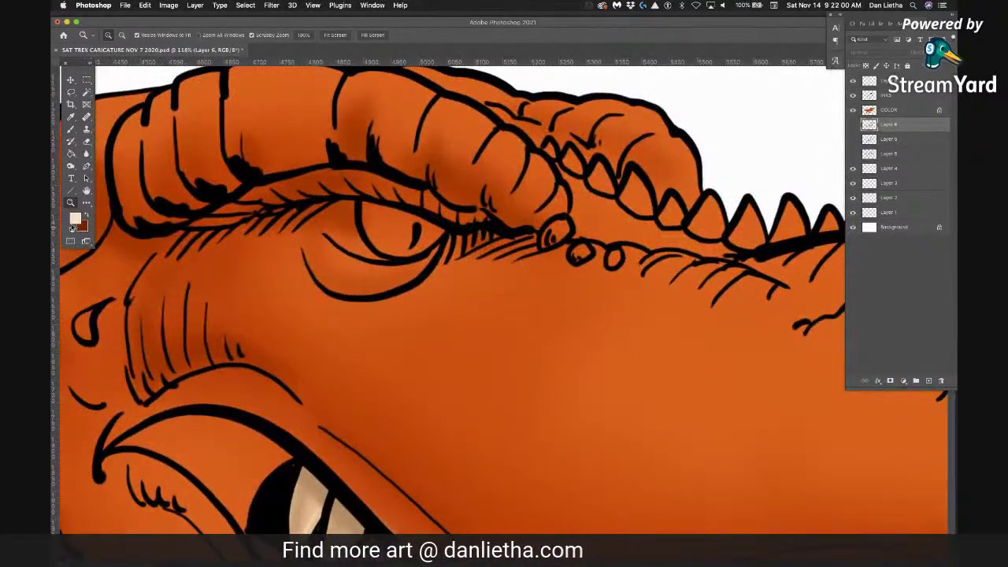
left_click(73, 221)
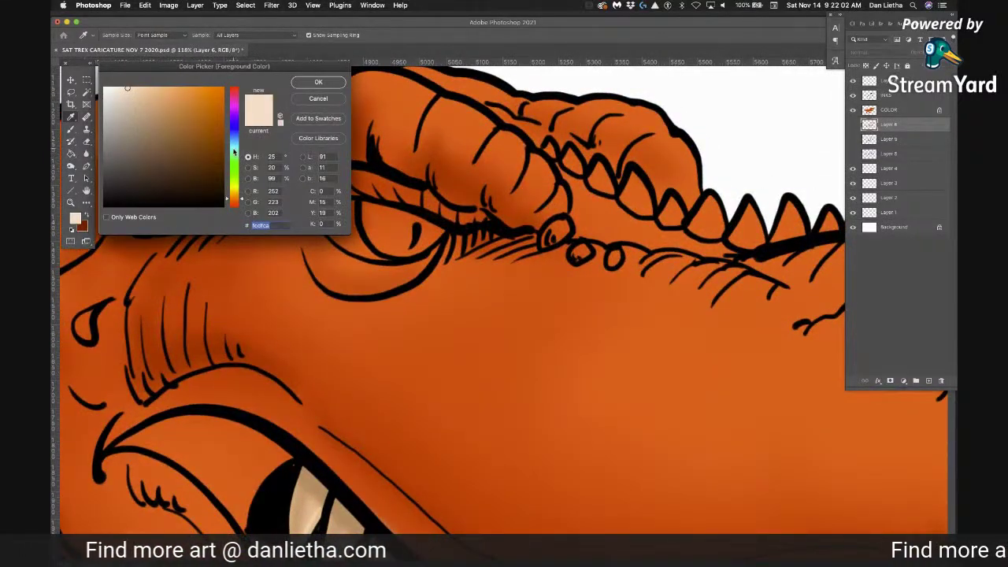
left_click(234, 187)
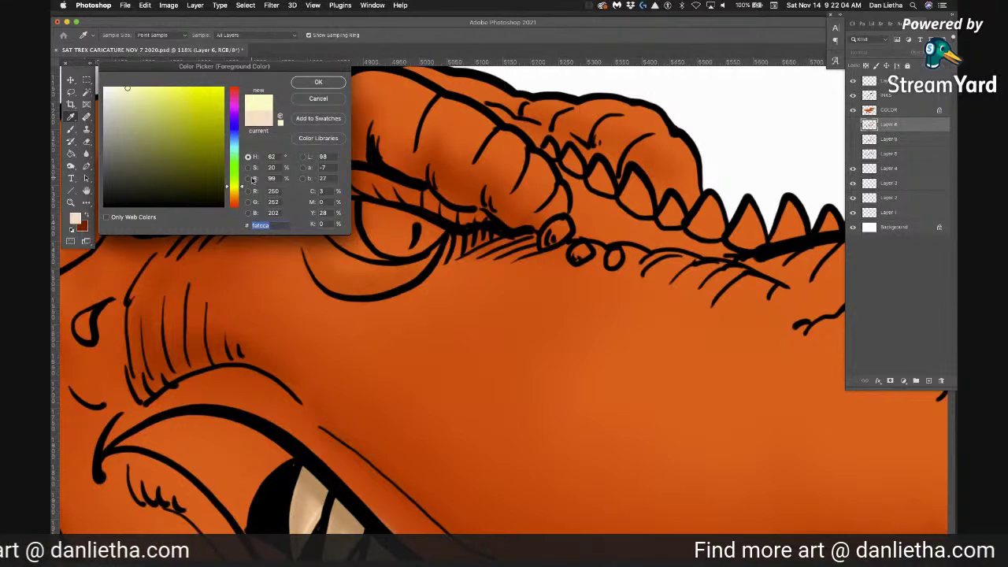
left_click(156, 87)
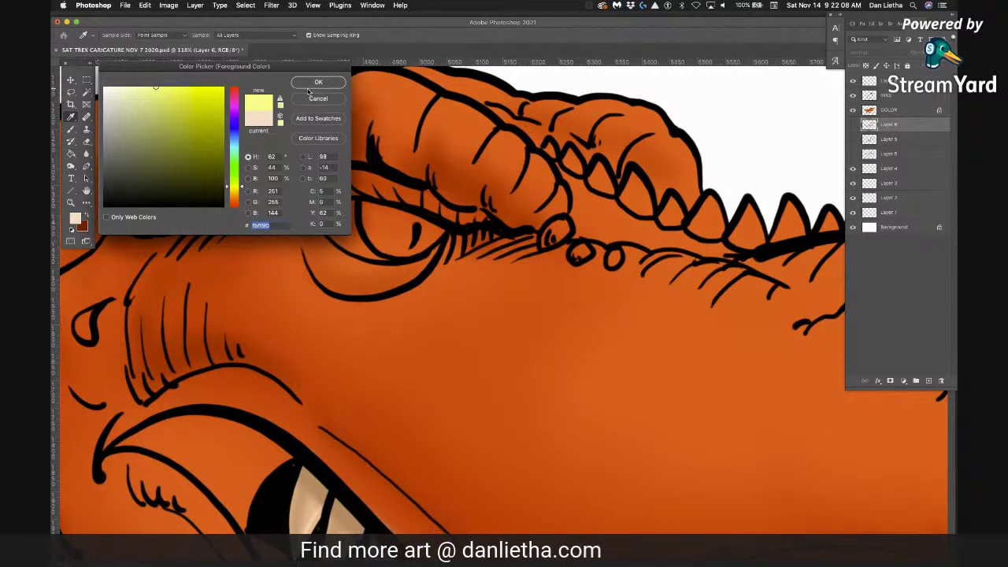
left_click(304, 85)
Paint the whole eyeball around the pupil light yellow on the COLOR layer with the Brush tool
key("z")
key("b")
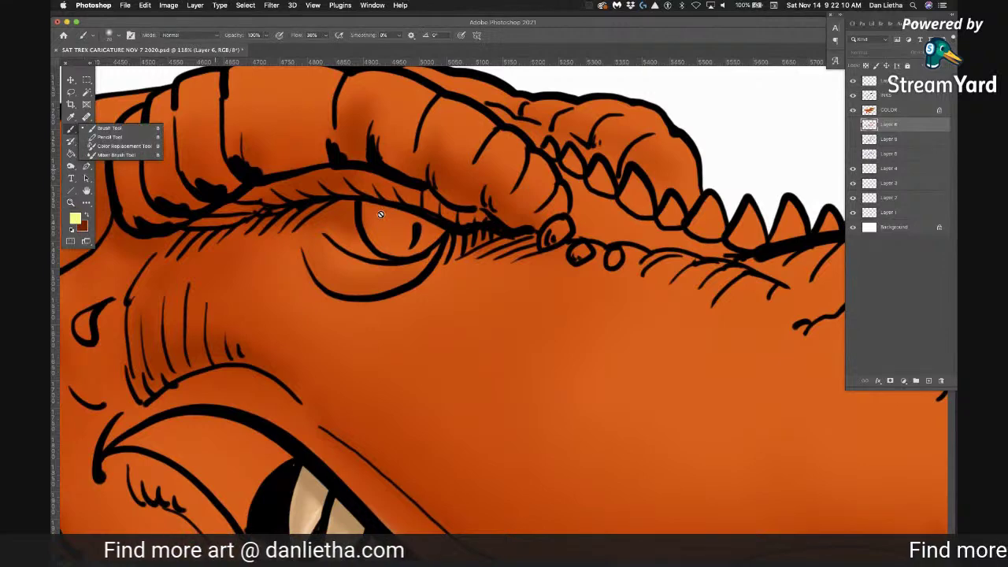
left_click(153, 25)
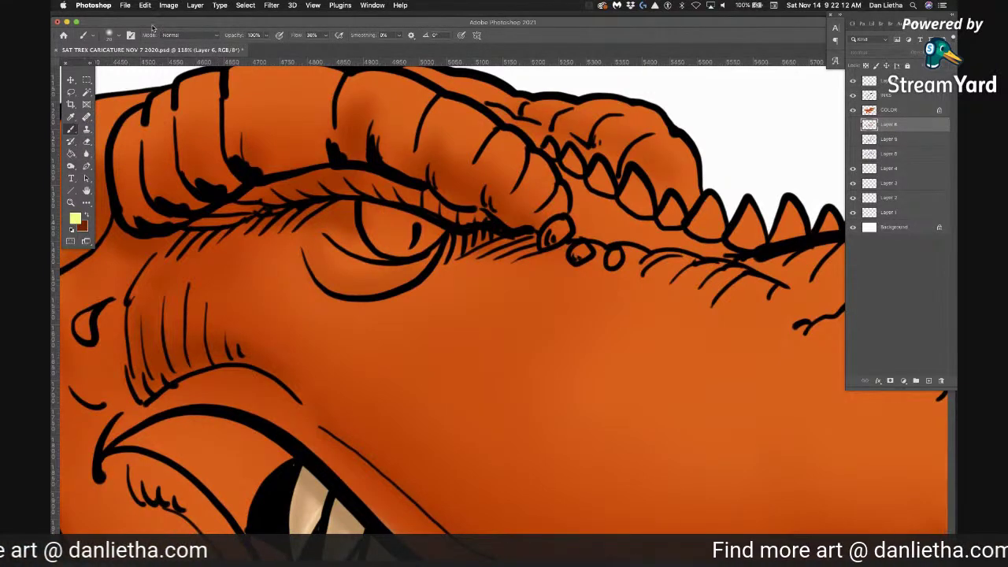
left_click_drag(152, 26, 153, 21)
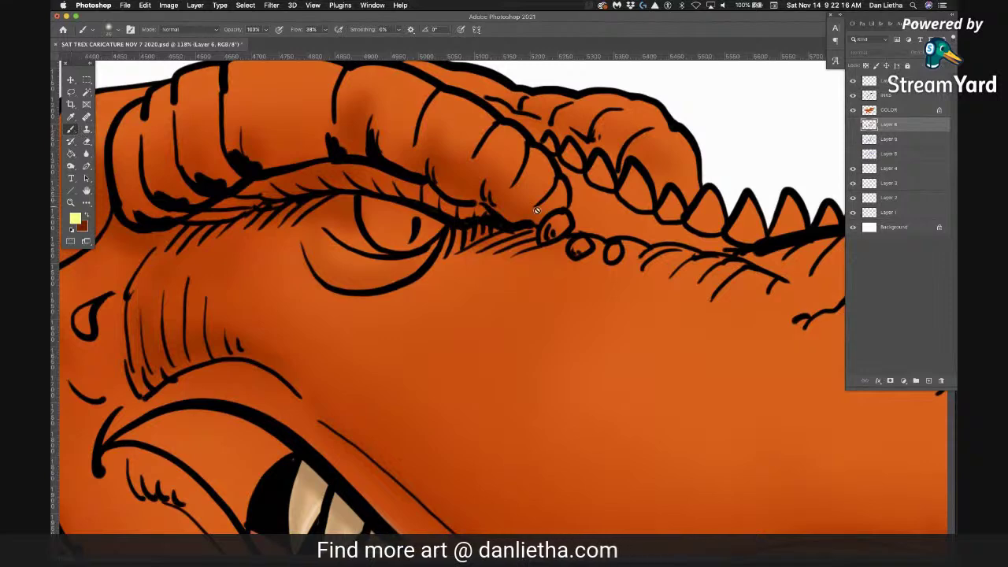
left_click(888, 110)
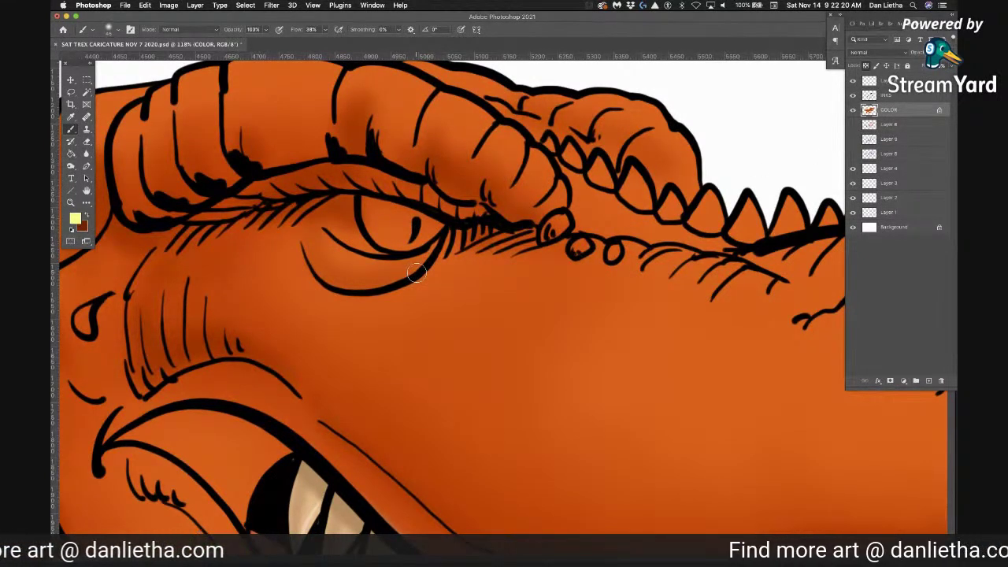
left_click_drag(408, 214, 369, 202)
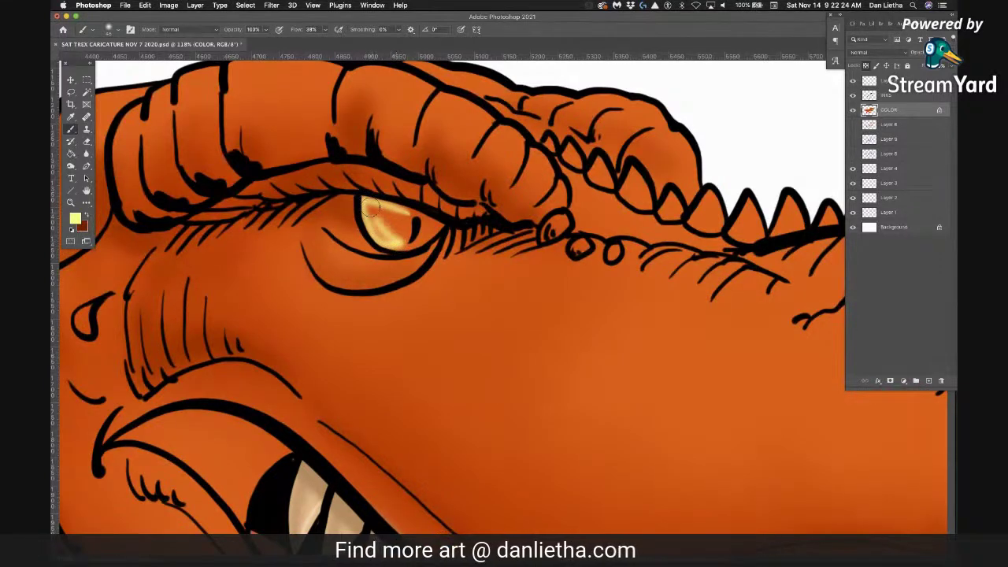
mouse_move(408, 211)
left_mouse_down()
mouse_move(437, 226)
mouse_move(403, 245)
mouse_move(384, 233)
mouse_move(415, 234)
mouse_move(384, 214)
mouse_move(422, 226)
mouse_move(372, 220)
mouse_move(366, 202)
mouse_move(411, 216)
left_mouse_up()
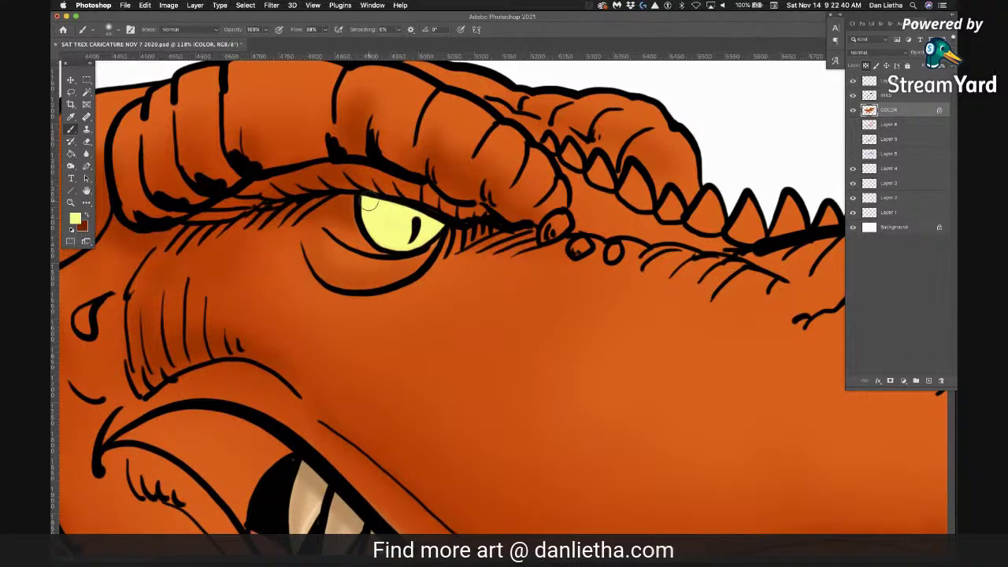
Select the yellow eye area with the Magic Wand and shade its edges with a darker yellow (#e1e661) brush
key("w")
left_click(392, 230)
left_click(77, 218)
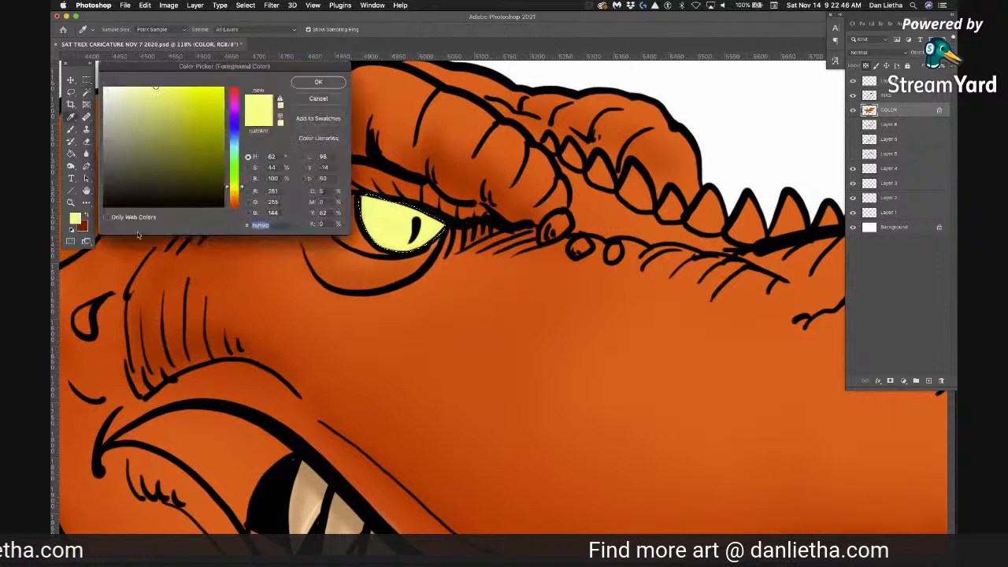
left_click_drag(172, 97, 204, 97)
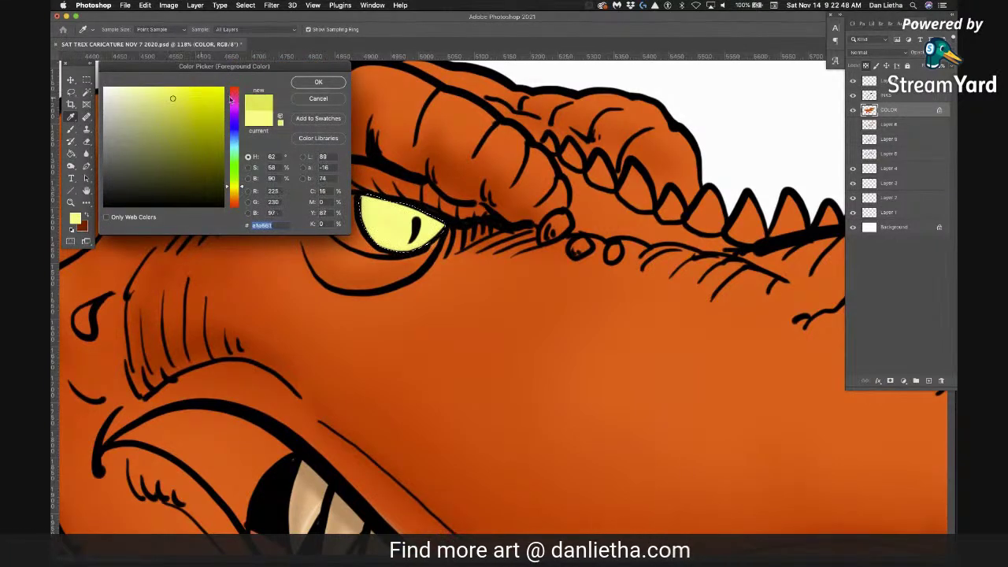
left_click(318, 84)
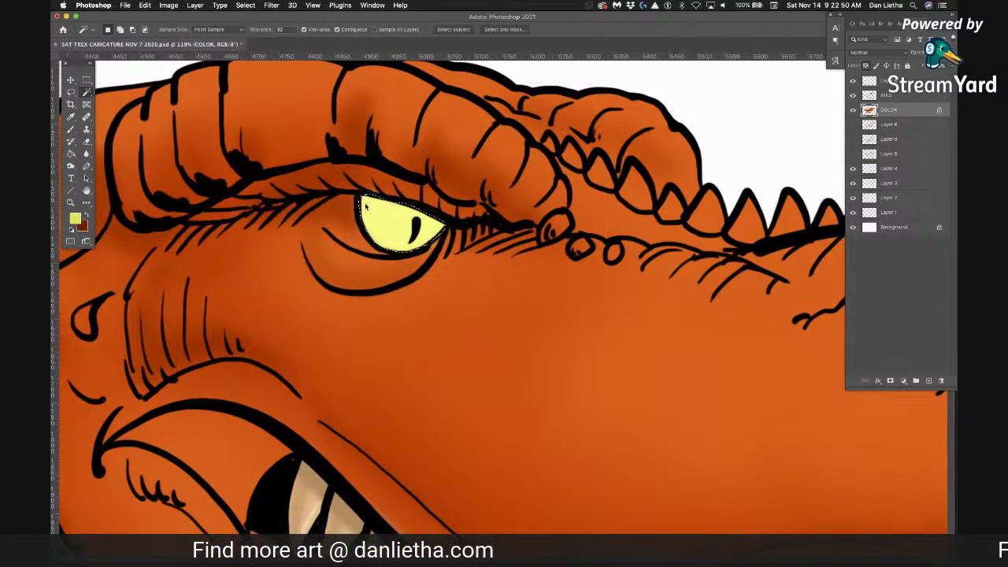
left_click(70, 128)
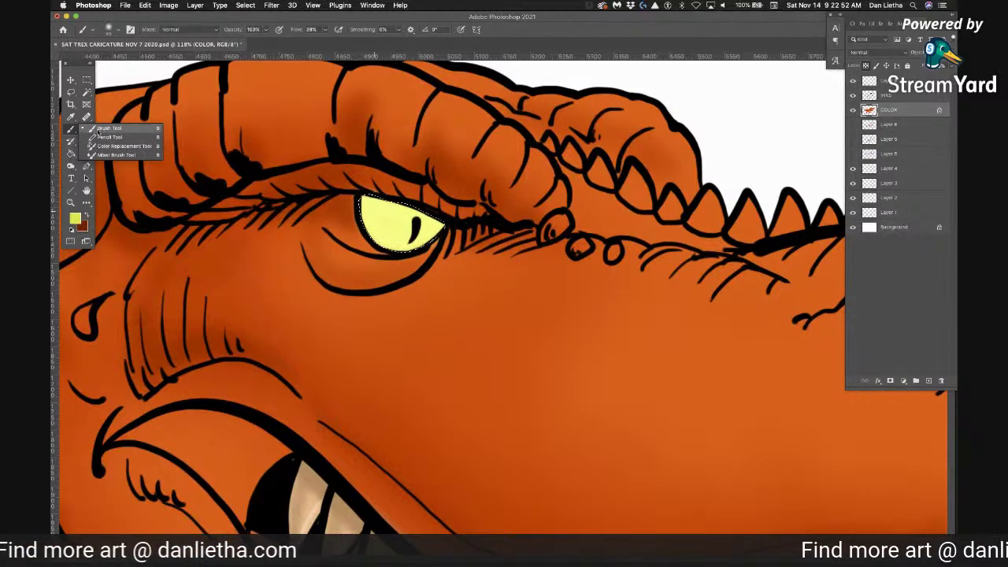
left_click(102, 129)
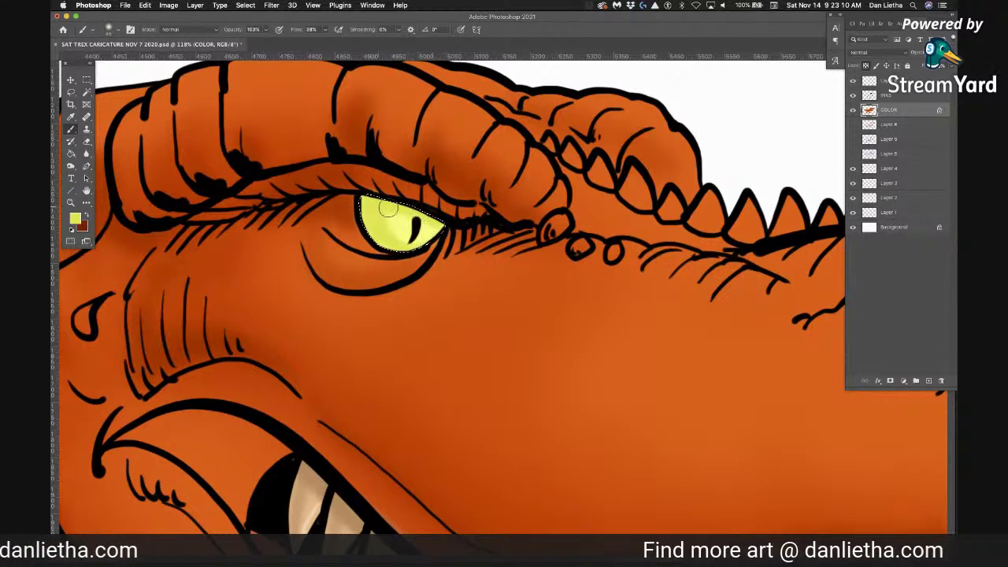
Set the foreground color to golden ochre (#d6a63f) and deepen the shading along the edges of the selected eye
left_click(75, 218)
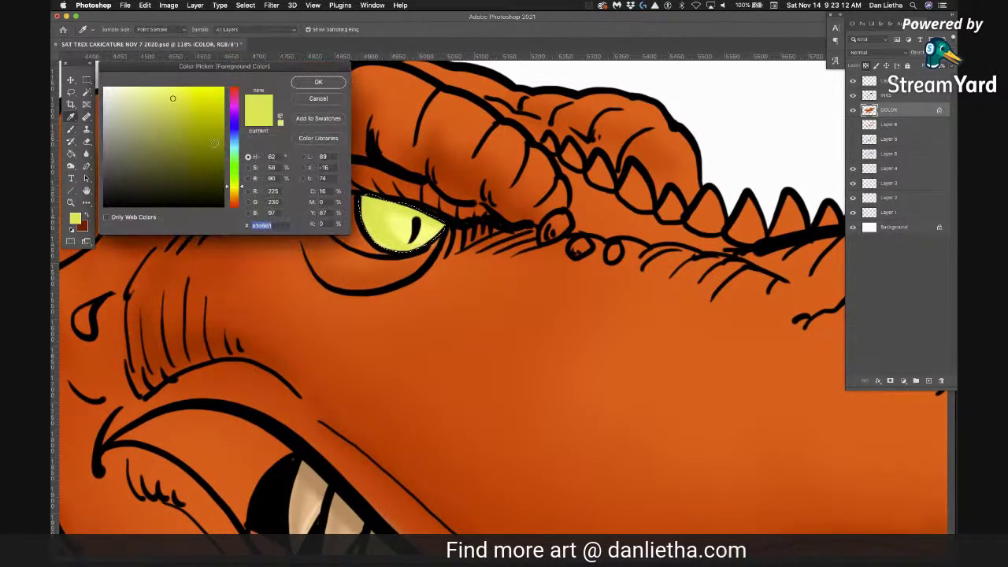
left_click(186, 117)
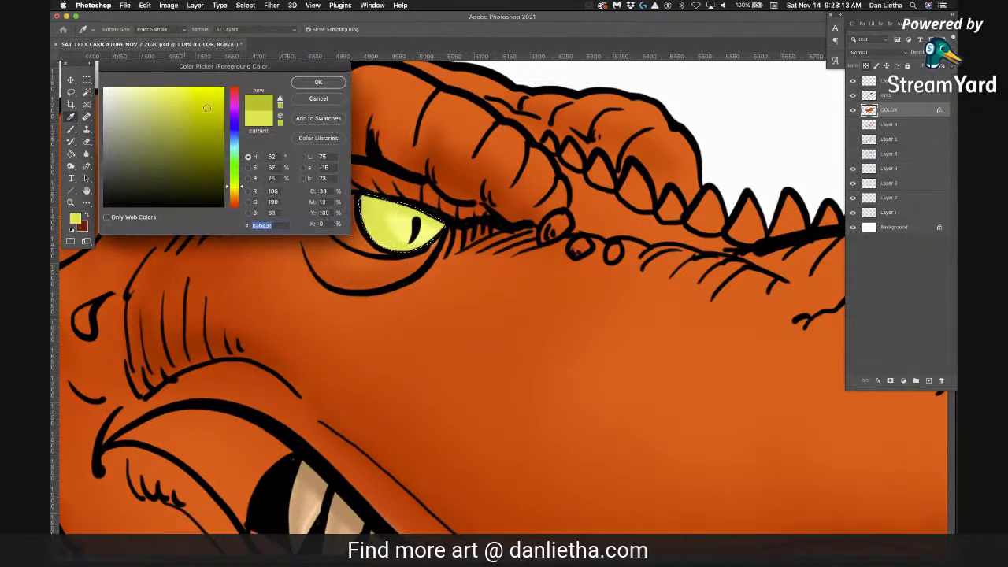
left_click(234, 193)
left_click(189, 106)
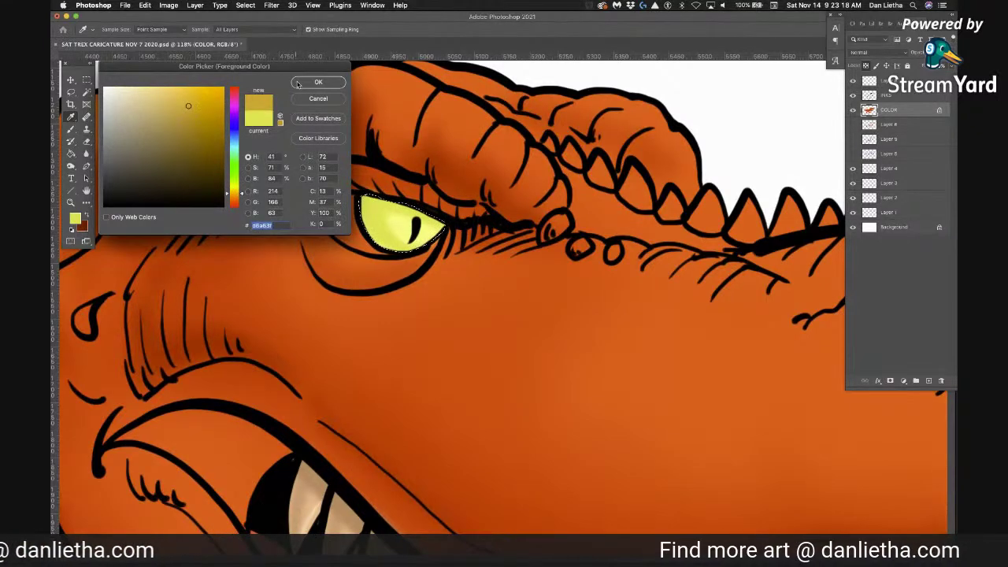
left_click(318, 82)
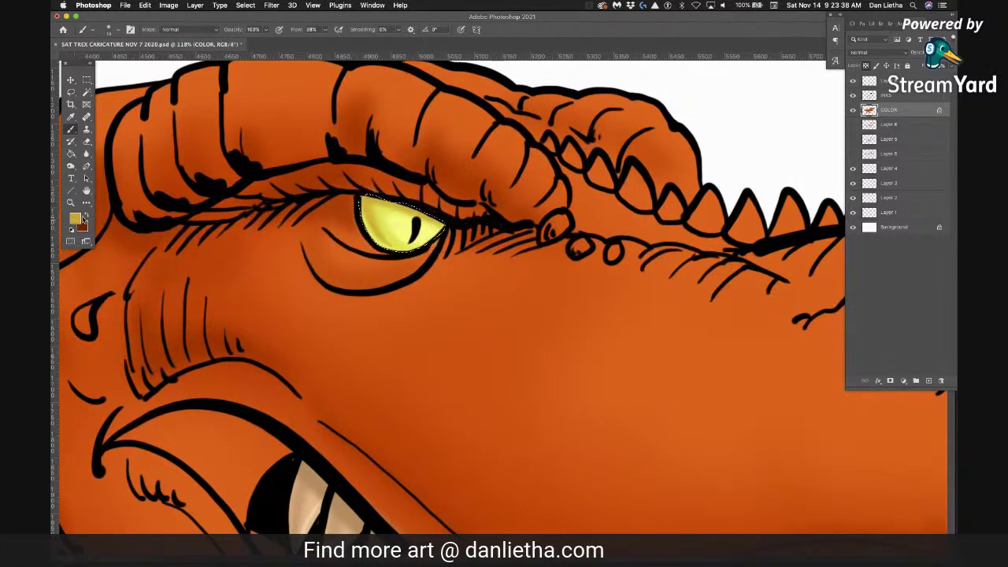
Set the foreground color to near-white (#fffcf4), clear the eye selection and paint a highlight in the pupil on the INKS layer
left_click(75, 218)
left_click_drag(132, 89, 108, 86)
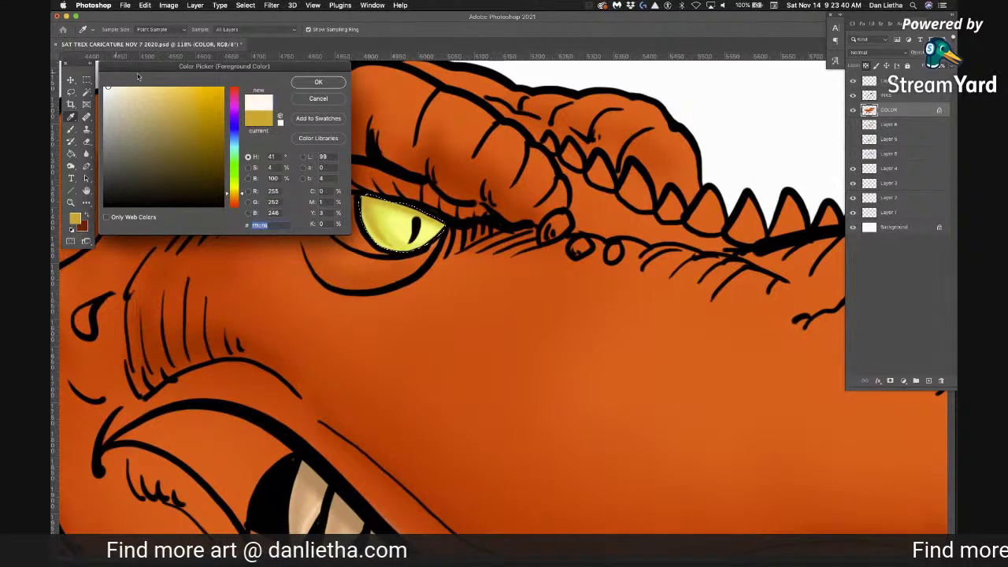
left_click(299, 83)
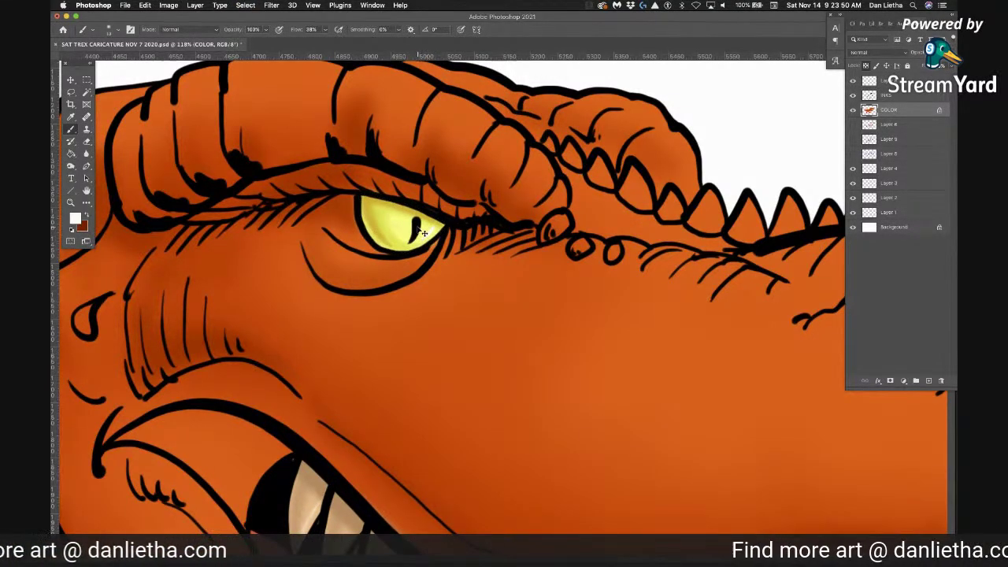
key("alt+bracketright")
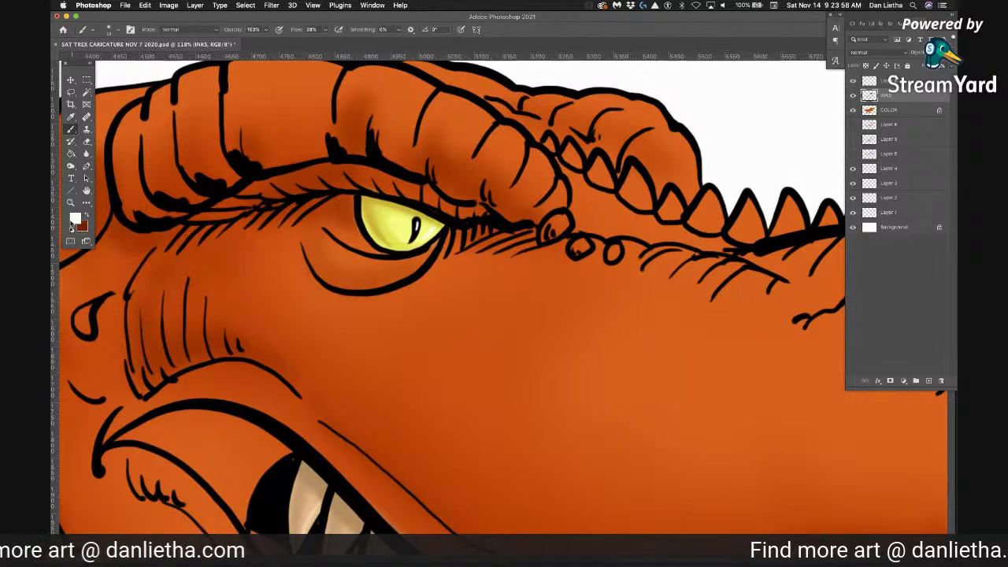
Set the foreground color to a warm yellow (#f9ea69) for painting the spikes along the snout
key("z")
left_click_drag(353, 356, 291, 374)
left_click_drag(499, 344, 564, 364)
left_click(70, 117)
left_click(75, 218)
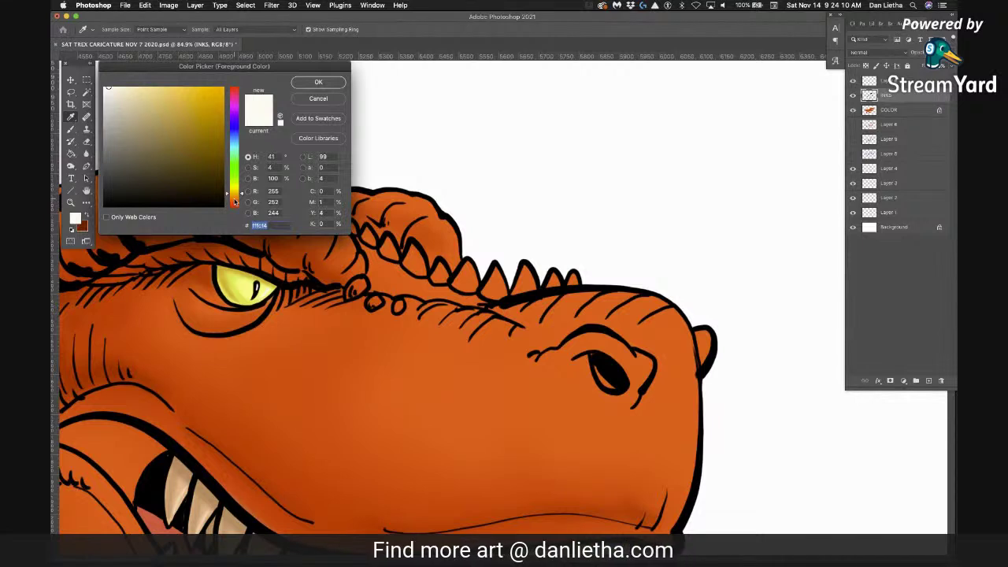
left_click_drag(235, 199, 234, 189)
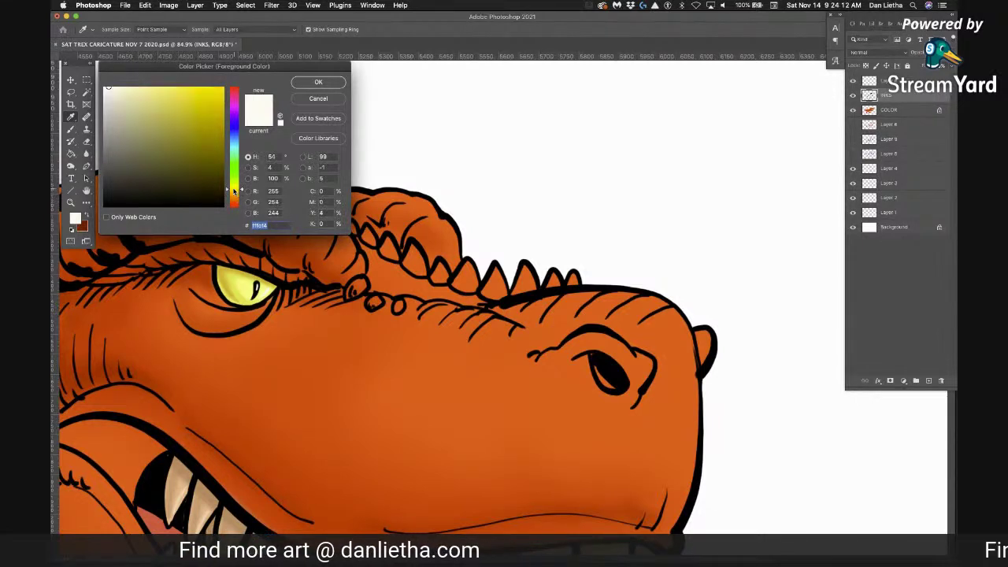
left_click(173, 89)
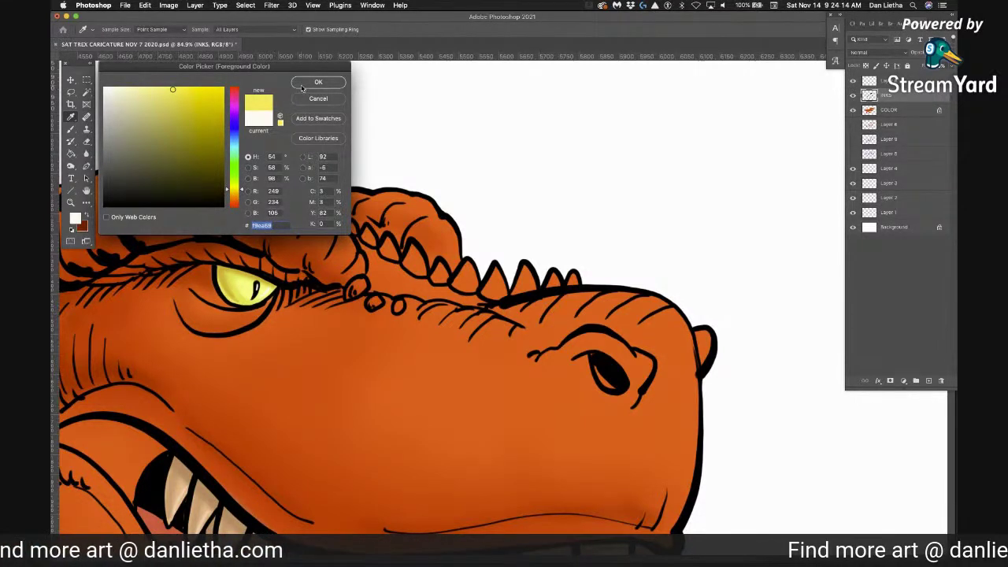
left_click(318, 82)
key("z")
key("b")
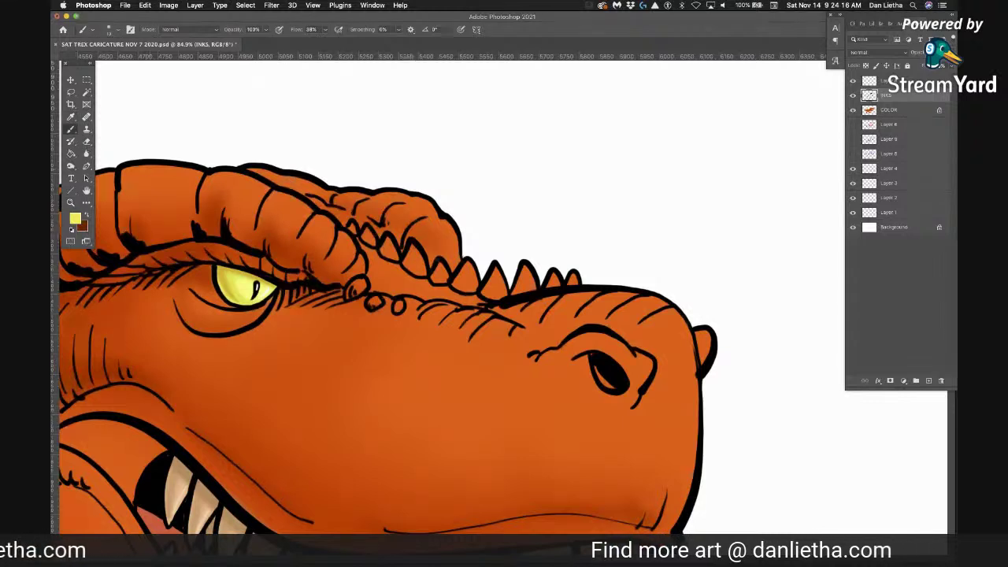
Select the row of spikes along the snout ridge with the Lasso and switch to the Brush tool
left_click(71, 92)
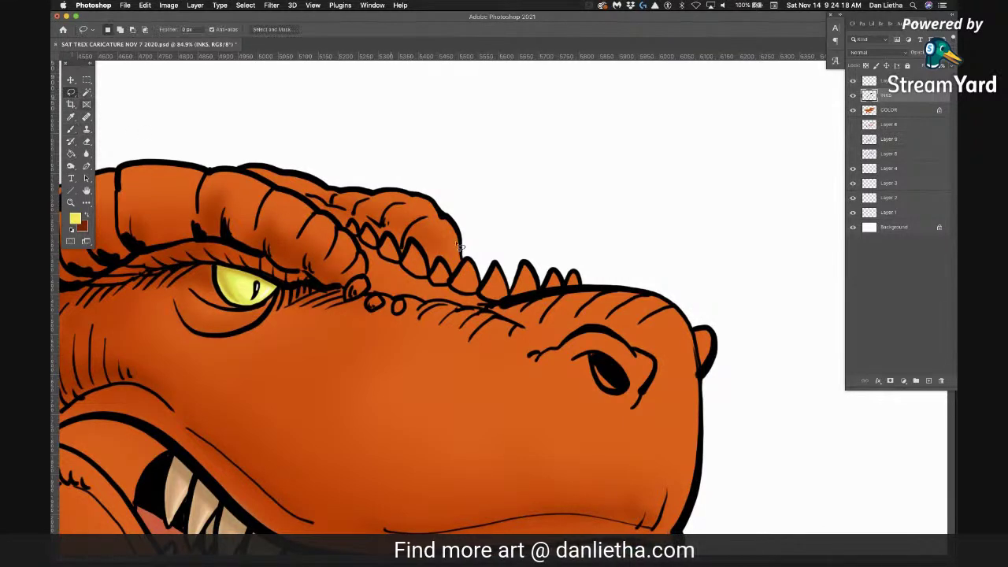
mouse_move(573, 279)
left_mouse_down()
mouse_move(549, 292)
mouse_move(527, 270)
mouse_move(513, 298)
mouse_move(478, 272)
left_mouse_up()
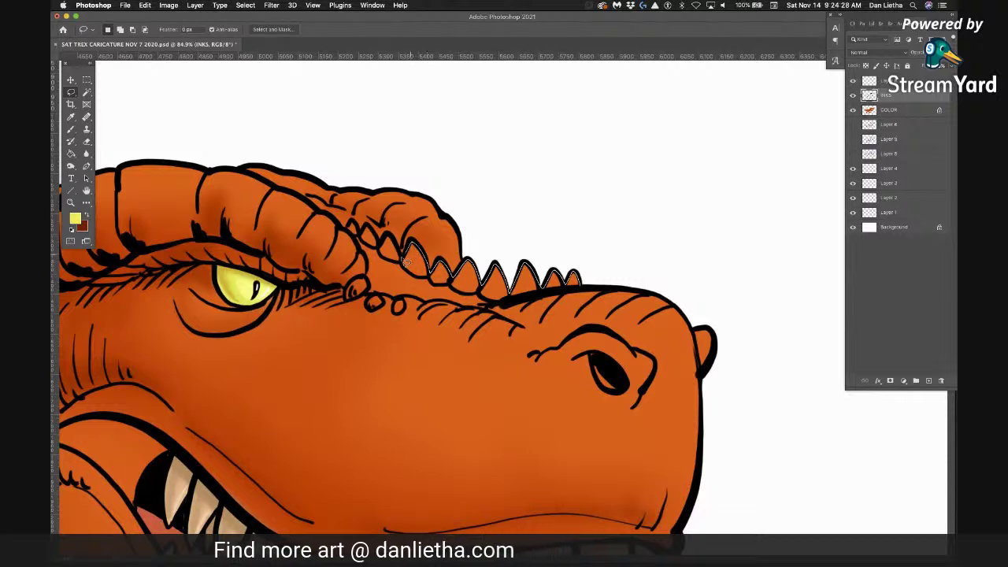
mouse_move(393, 240)
left_mouse_down()
mouse_move(351, 227)
mouse_move(379, 253)
left_mouse_up()
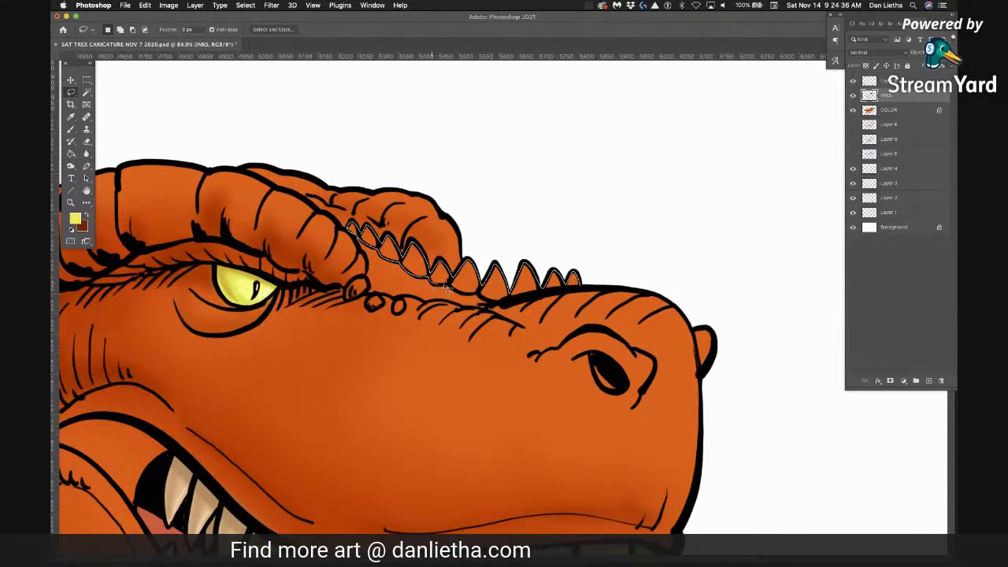
mouse_move(455, 291)
left_mouse_down()
mouse_move(499, 305)
mouse_move(587, 291)
left_mouse_up()
left_click(71, 130)
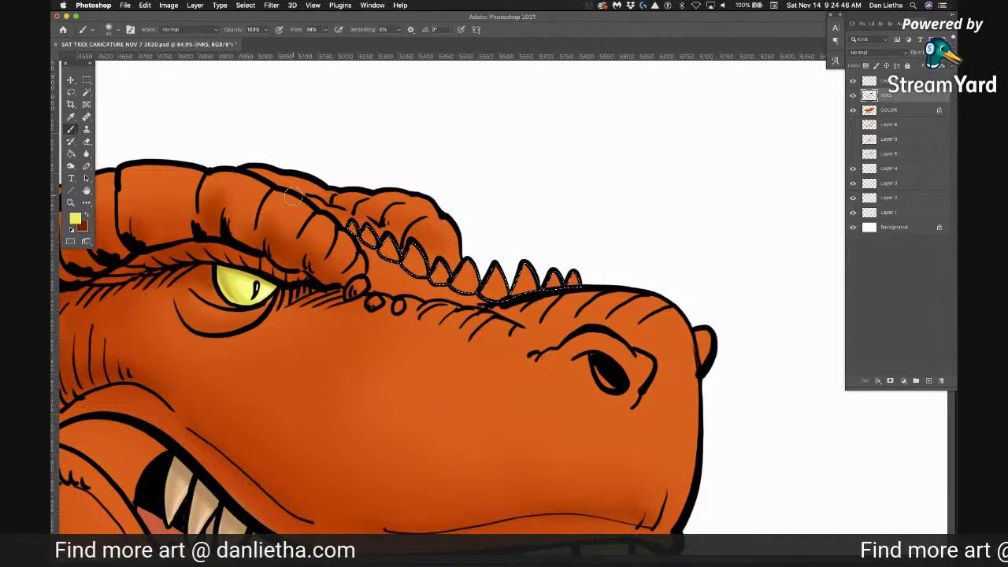
left_click_drag(522, 266, 528, 287)
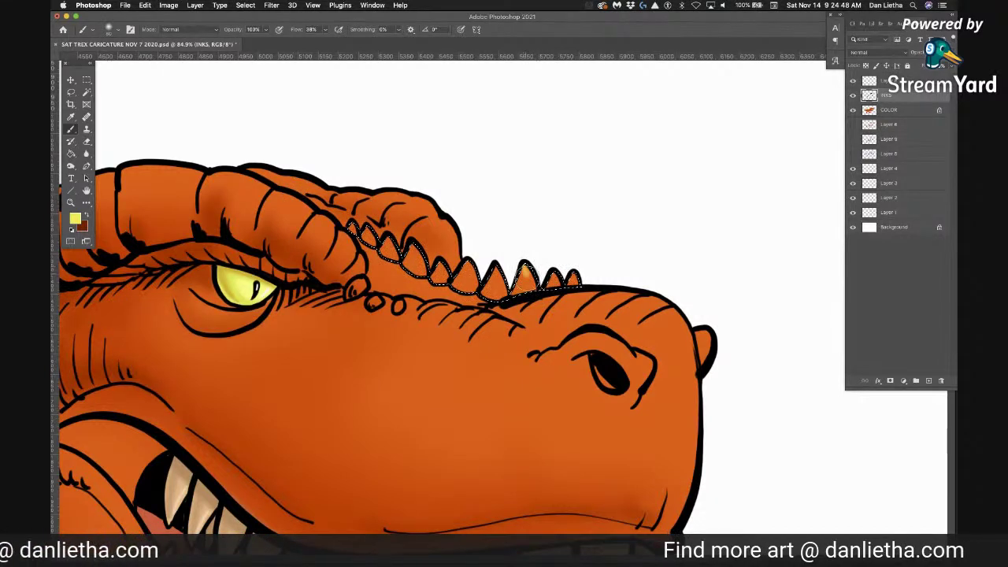
key("super+Tab")
key("Tab")
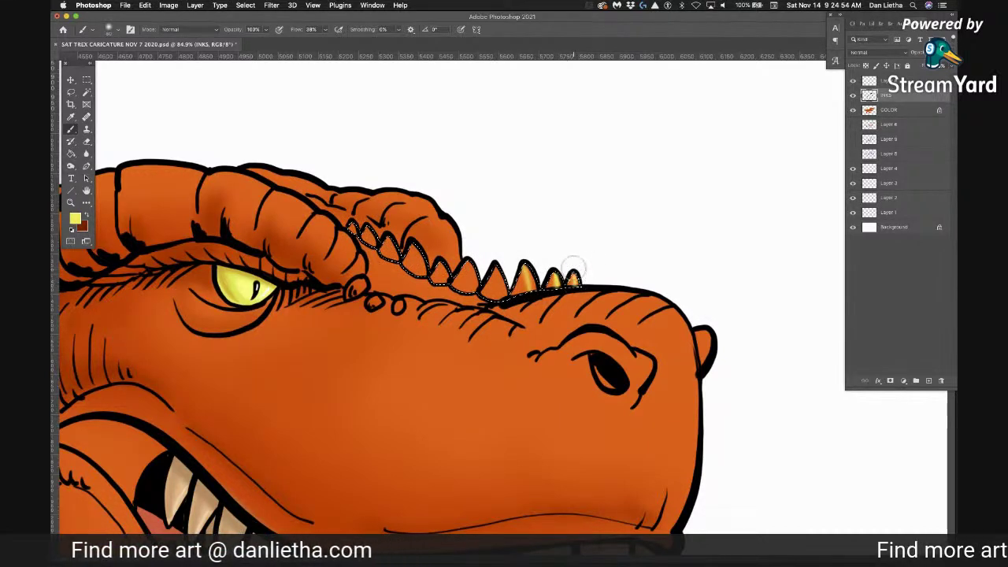
left_click_drag(496, 269, 497, 291)
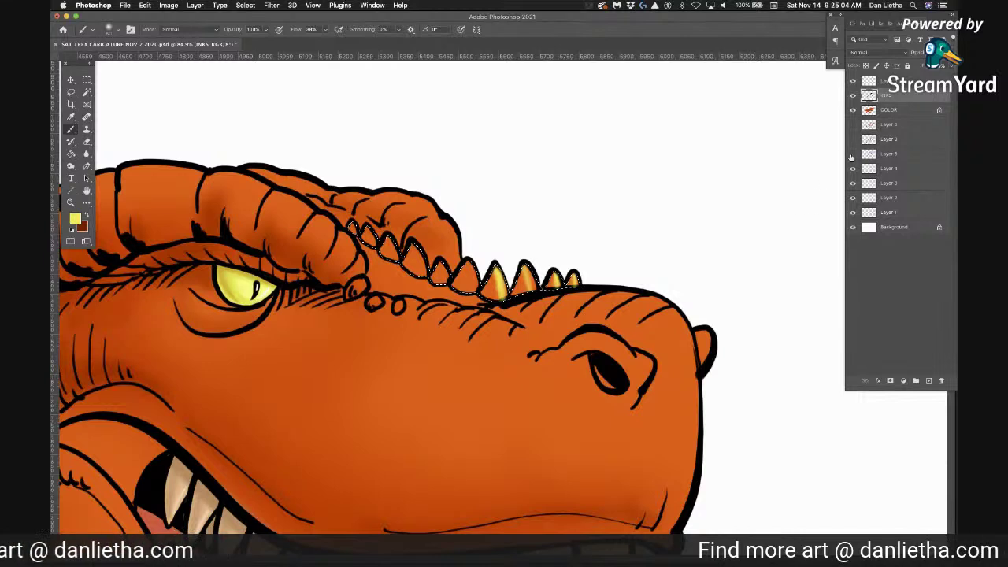
left_click(934, 26)
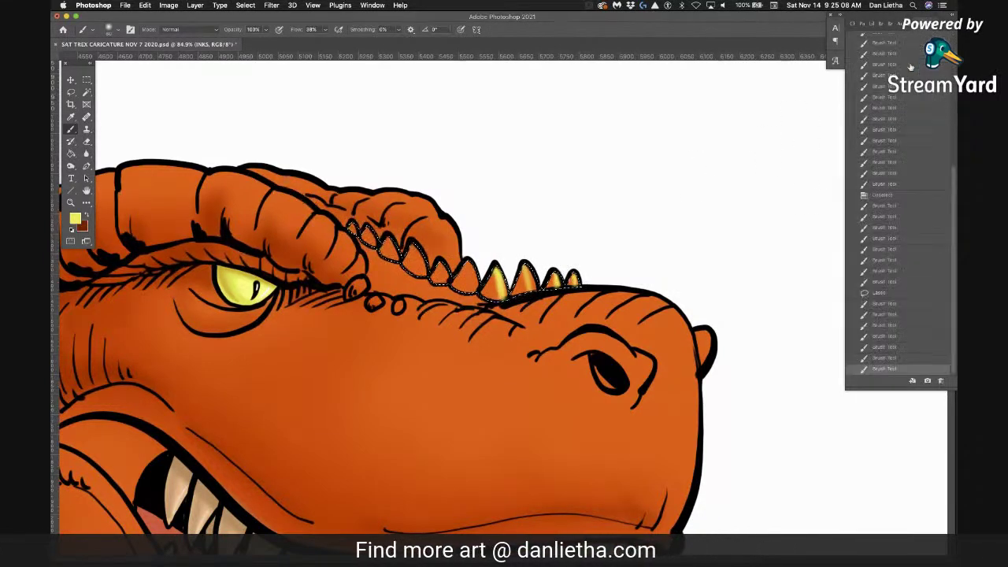
left_click(880, 293)
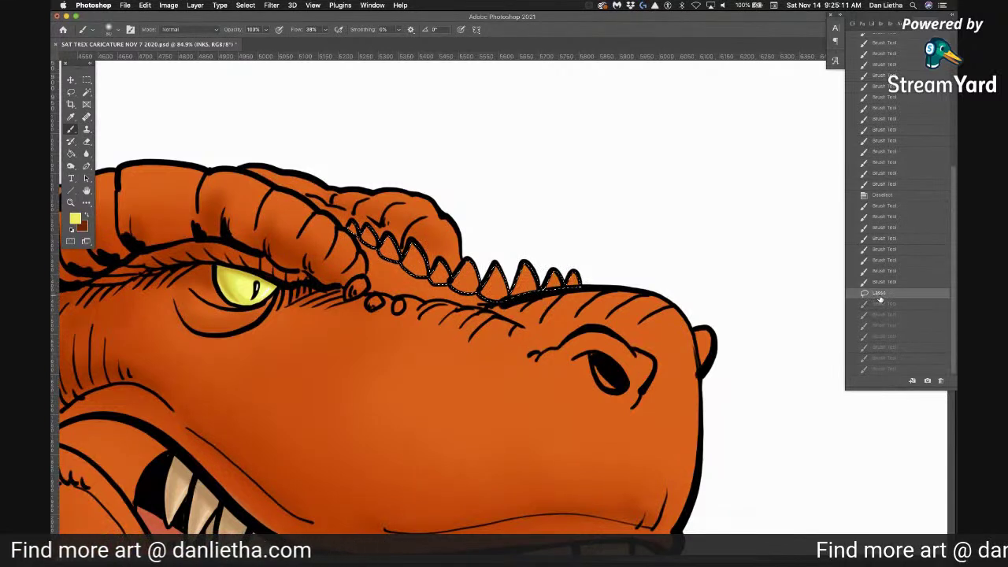
left_click(943, 26)
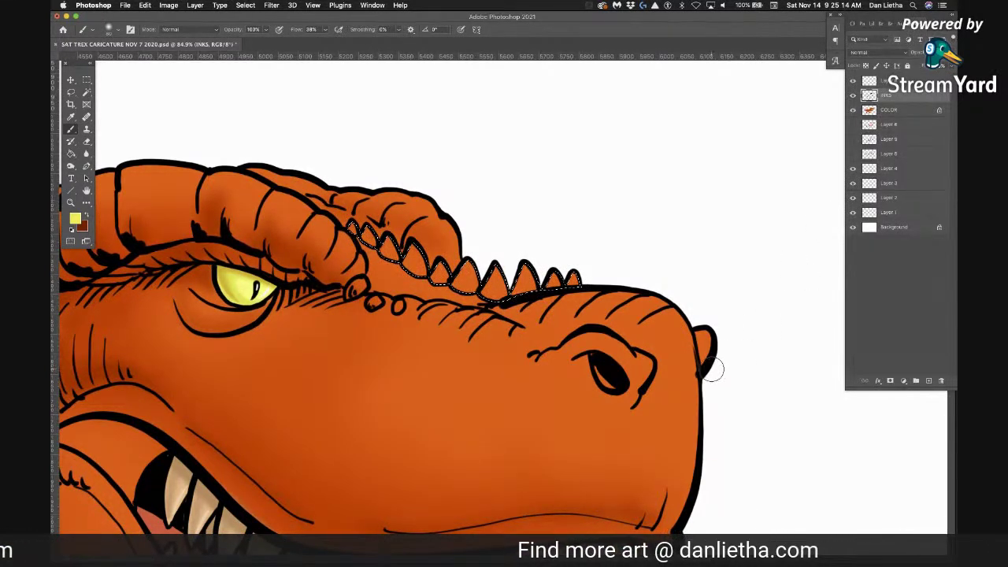
Paint yellow highlights on each selected snout spike on the COLOR layer
left_click(888, 110)
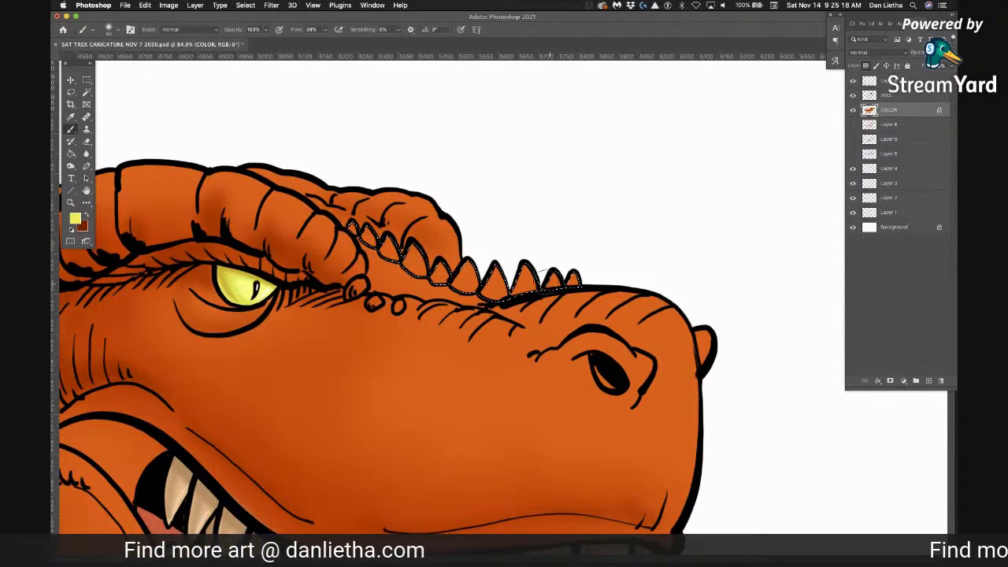
mouse_move(525, 268)
left_mouse_down()
mouse_move(530, 288)
mouse_move(556, 285)
left_mouse_up()
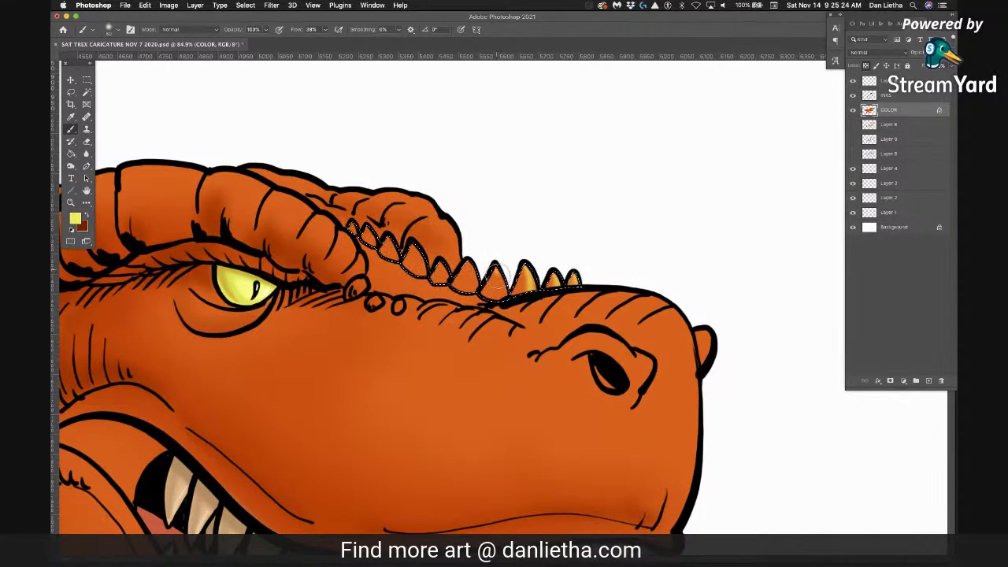
mouse_move(495, 263)
left_mouse_down()
mouse_move(467, 262)
mouse_move(470, 289)
mouse_move(471, 260)
mouse_move(446, 280)
left_mouse_up()
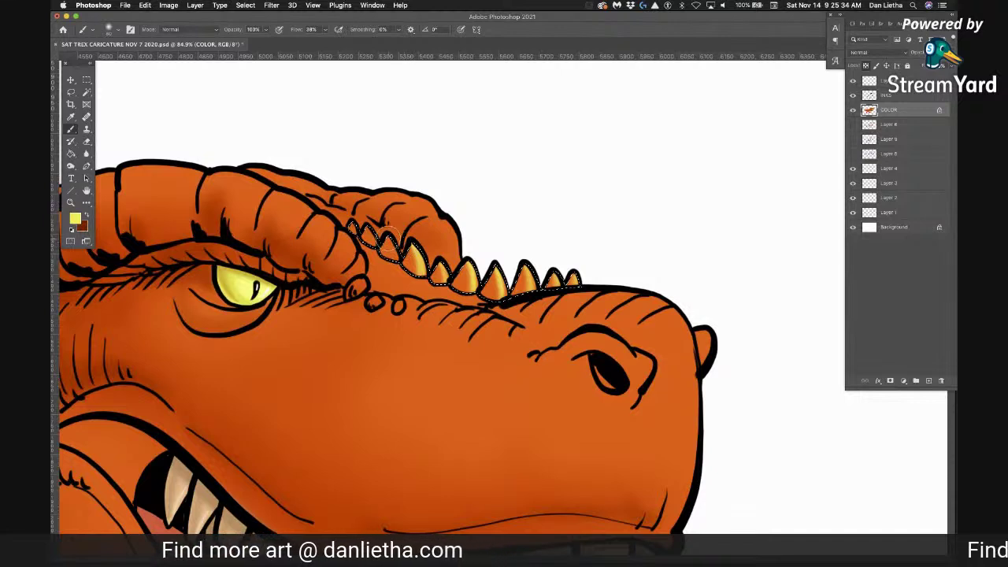
mouse_move(389, 239)
left_mouse_down()
mouse_move(392, 253)
mouse_move(370, 240)
left_mouse_up()
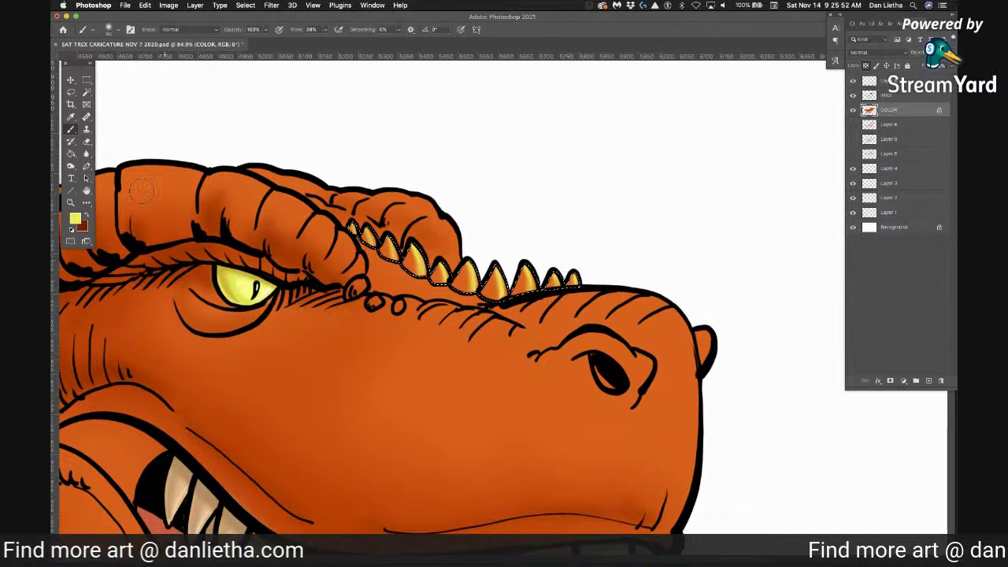
Lower the brush opacity to 26%, glaze the spikes with yellow and clear the selection
left_click(267, 29)
left_click_drag(265, 41, 224, 41)
left_click(254, 20)
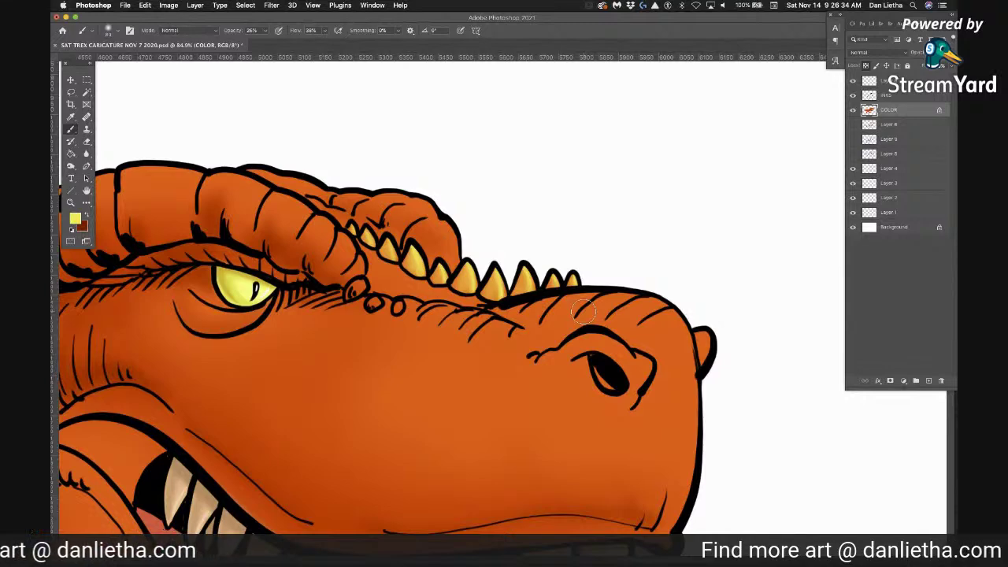
Lasso the small gap between the two front arms at the near wrist and clear its color
left_click(70, 204)
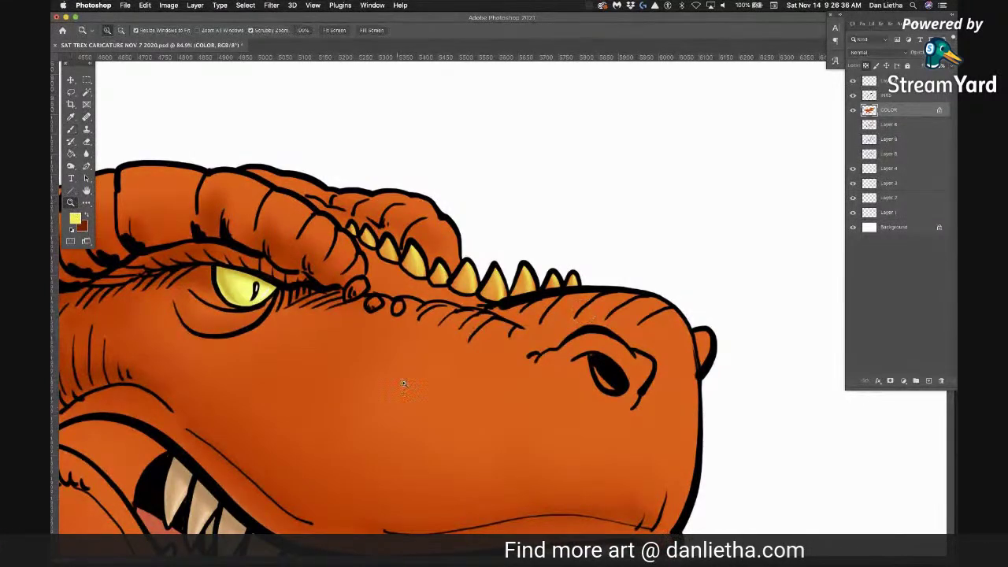
left_click_drag(392, 394, 327, 391)
left_click_drag(430, 423, 394, 425)
left_click_drag(608, 361, 628, 369)
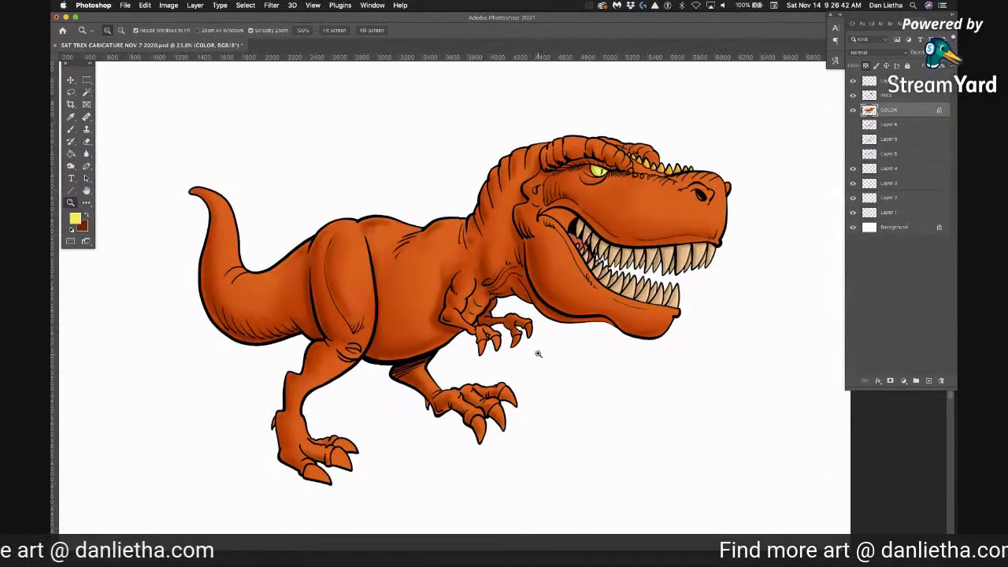
mouse_move(541, 344)
left_mouse_down()
mouse_move(583, 360)
mouse_move(544, 339)
left_mouse_up()
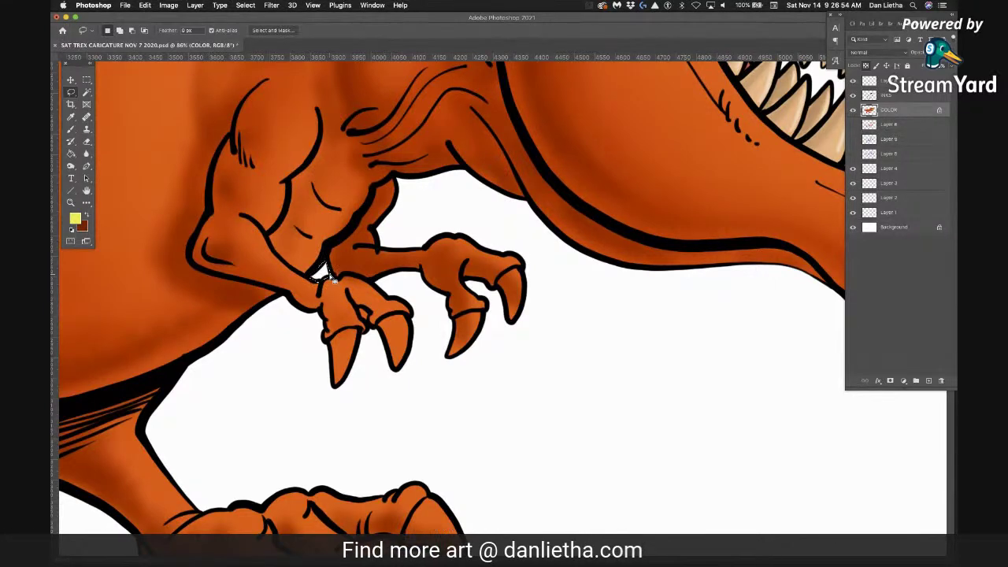
Lasso the small gap between the two fingers of the near hand and clear its orange fill
left_click_drag(354, 433, 698, 268)
left_click_drag(398, 301, 649, 322)
left_click_drag(353, 347, 402, 409)
left_click_drag(652, 227, 242, 286)
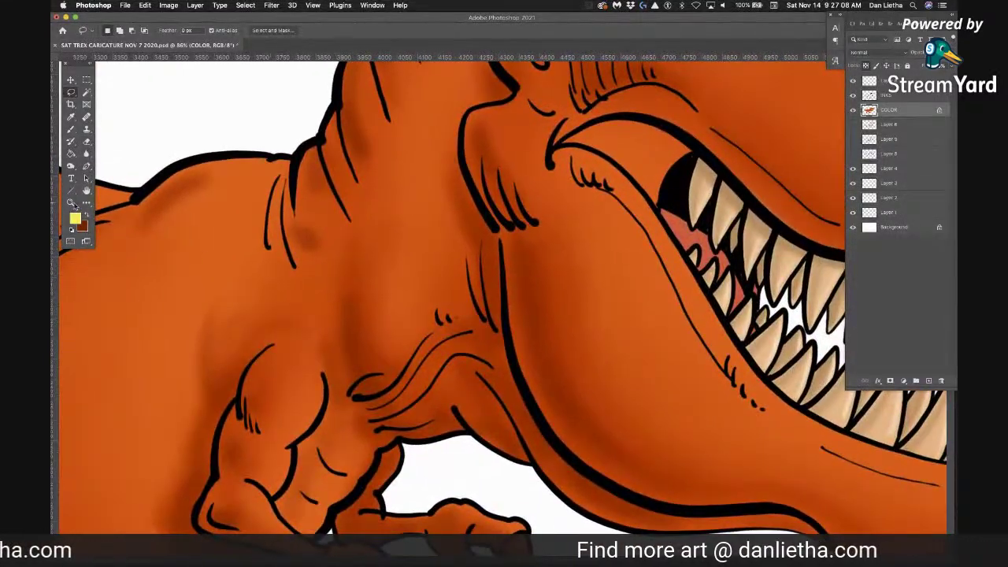
left_click_drag(459, 321, 414, 323)
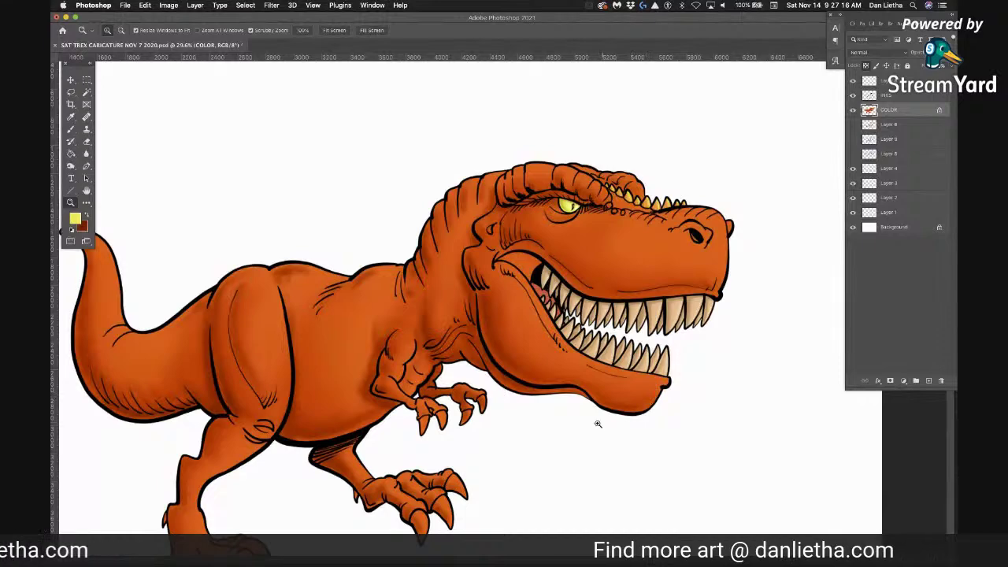
scroll(452, 427, "up", 8)
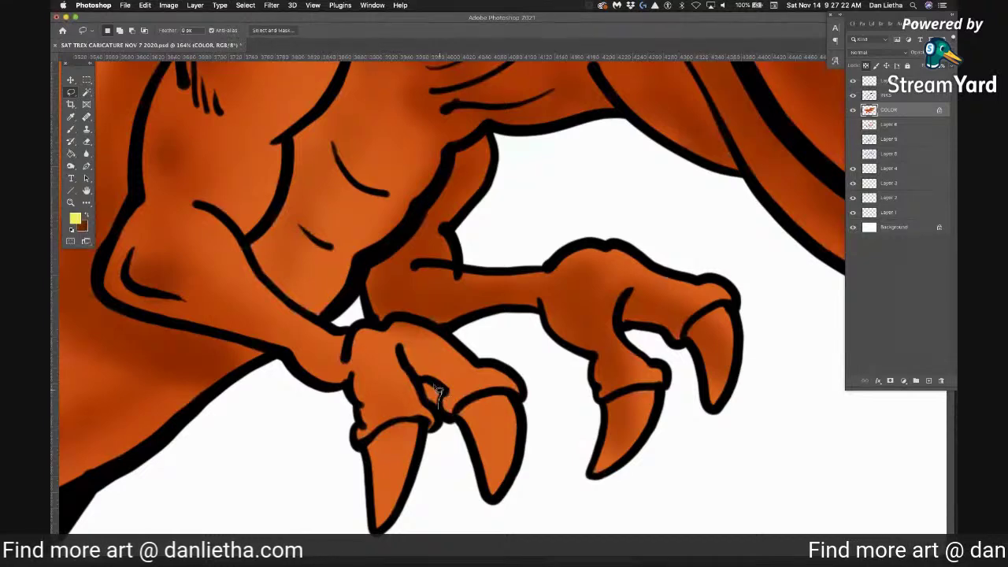
left_click_drag(423, 387, 419, 394)
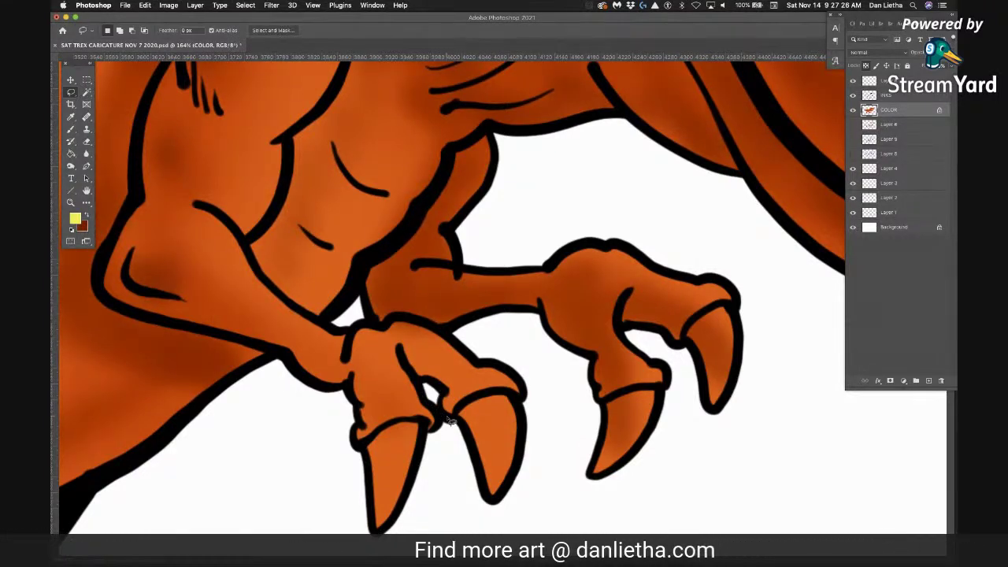
Set the brush opacity to 100% and paint yellow highlight streaks on the near hand's two claws
left_click(70, 204)
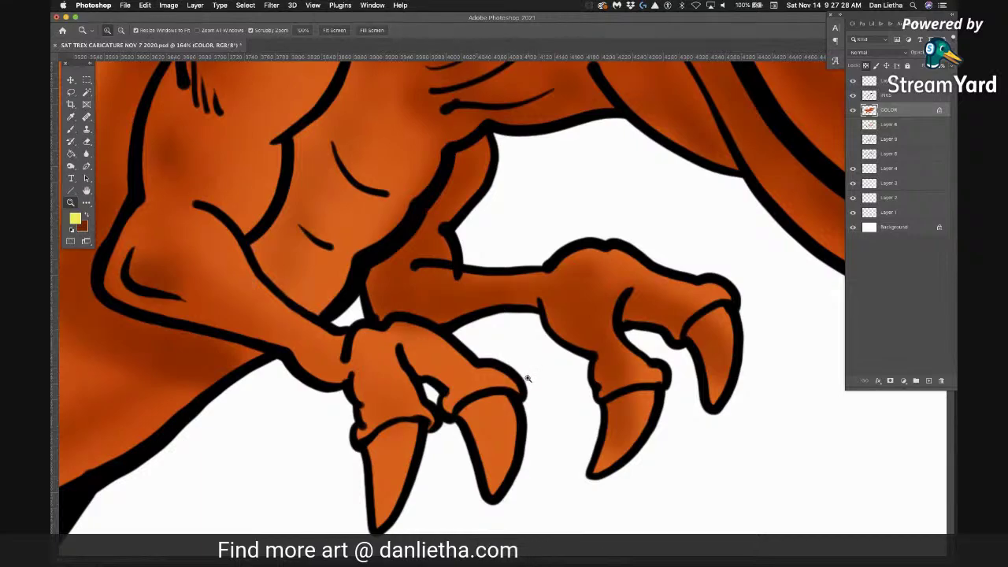
left_click_drag(517, 376, 454, 379)
left_click_drag(551, 406, 583, 423)
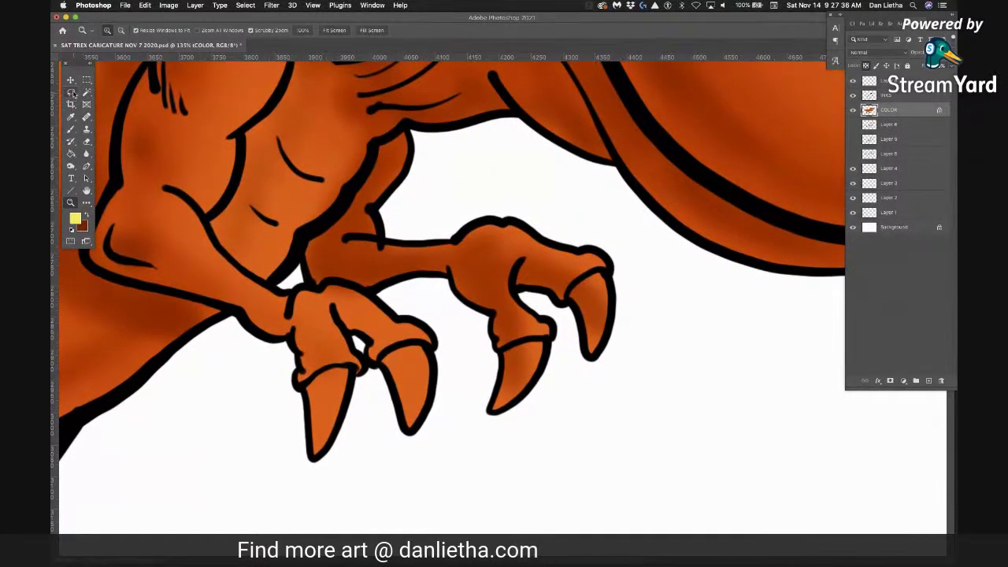
left_click(71, 130)
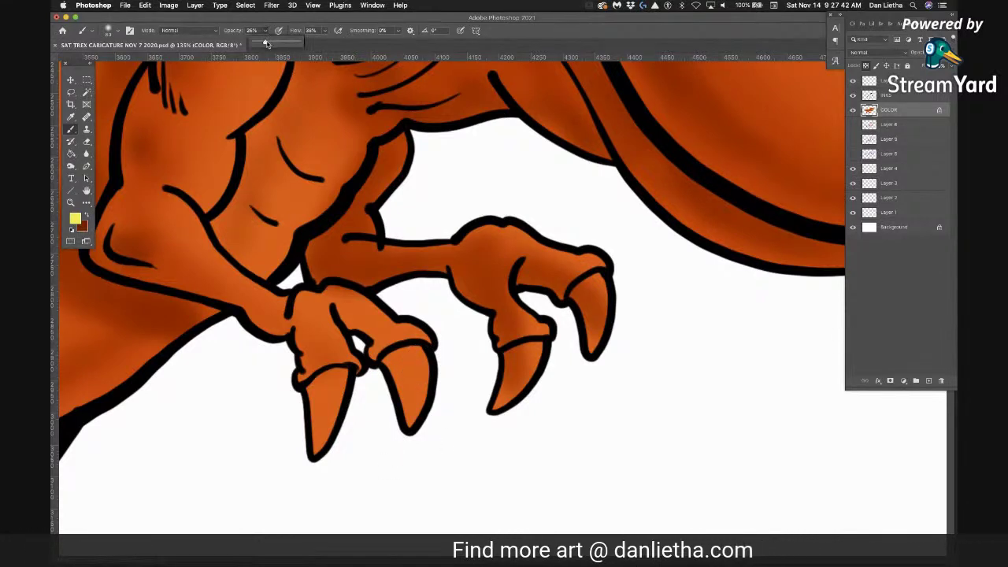
left_click(325, 48)
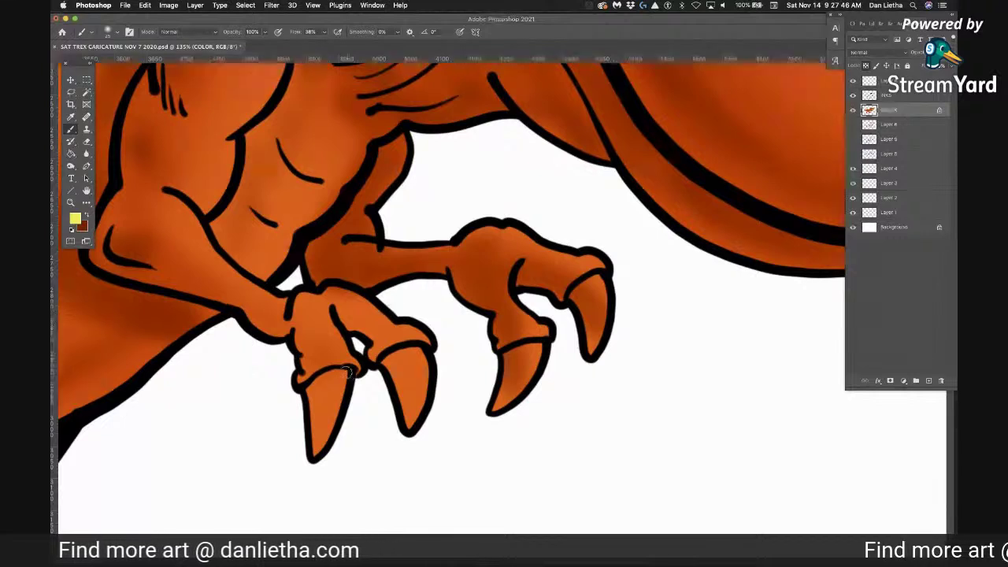
left_click_drag(339, 375, 316, 445)
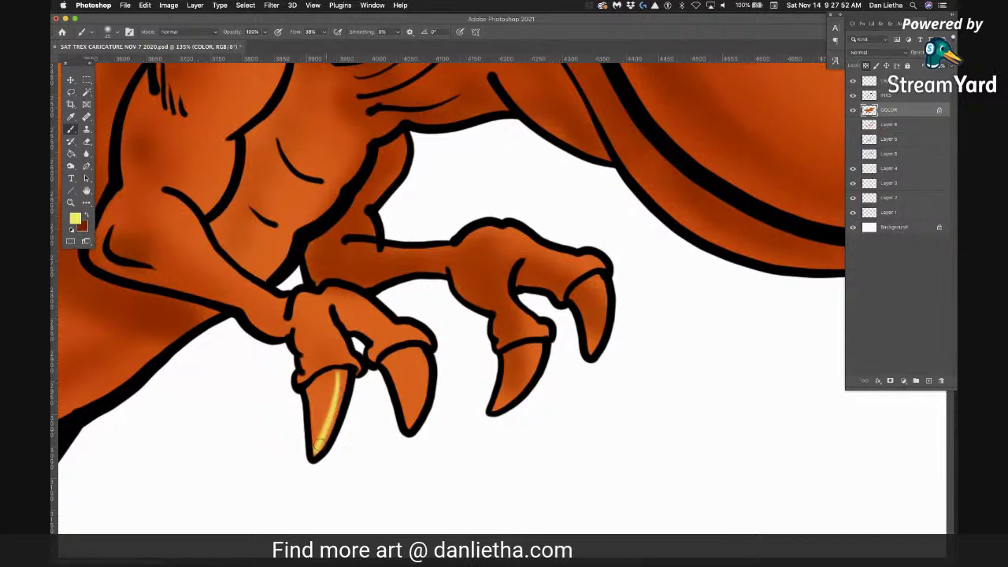
left_click_drag(409, 423, 413, 351)
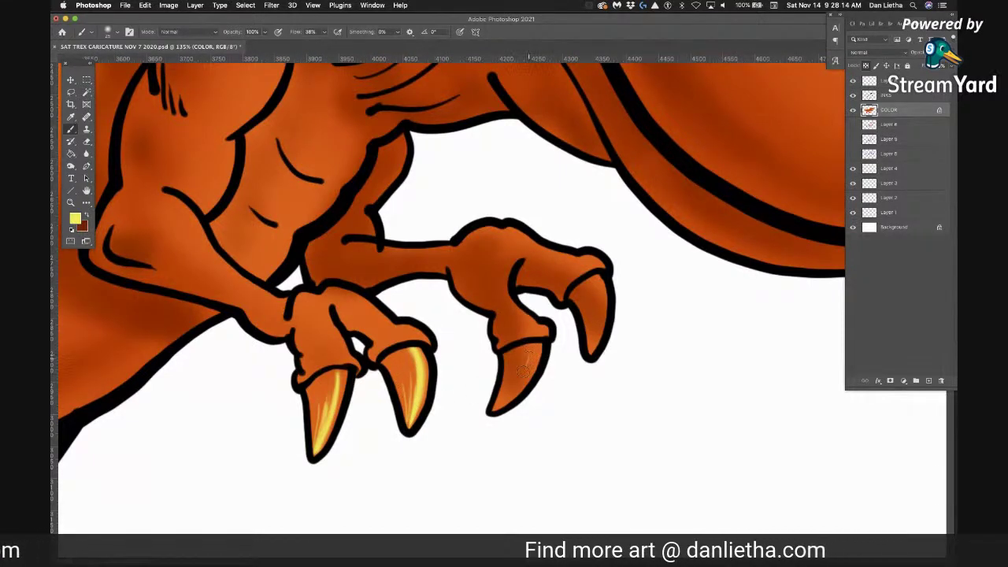
Paint yellow highlight streaks on the two claws of the far hand
left_click_drag(527, 367, 536, 341)
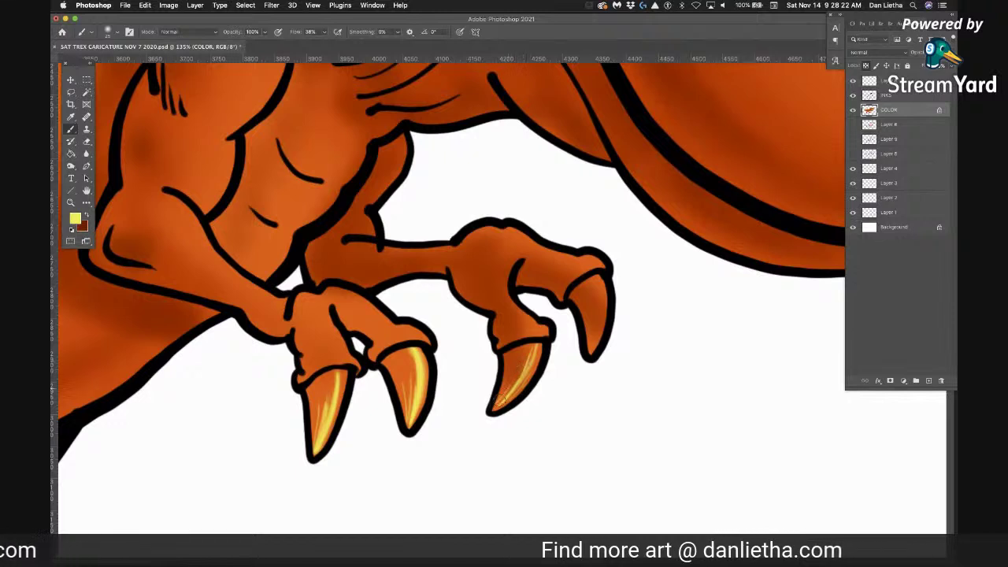
left_click_drag(523, 356, 515, 382)
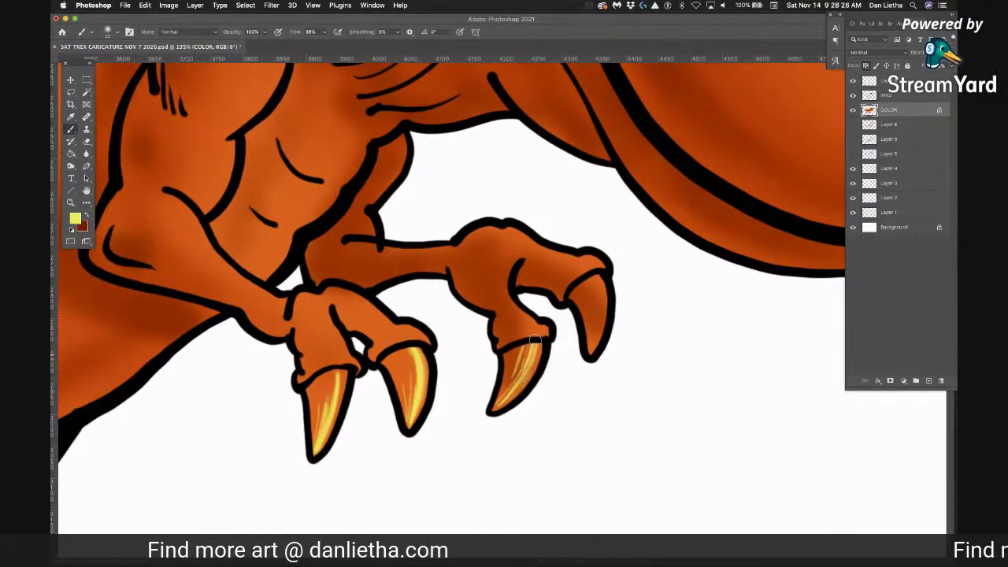
left_click_drag(594, 347, 598, 285)
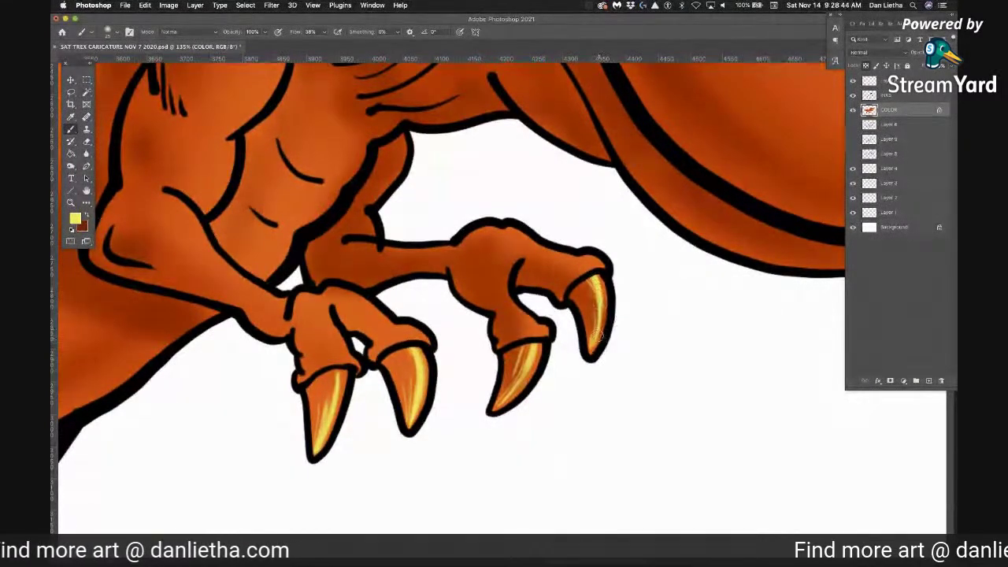
Lower the brush opacity and glaze translucent yellow over the claws on the T. rex's hands
left_click(252, 32)
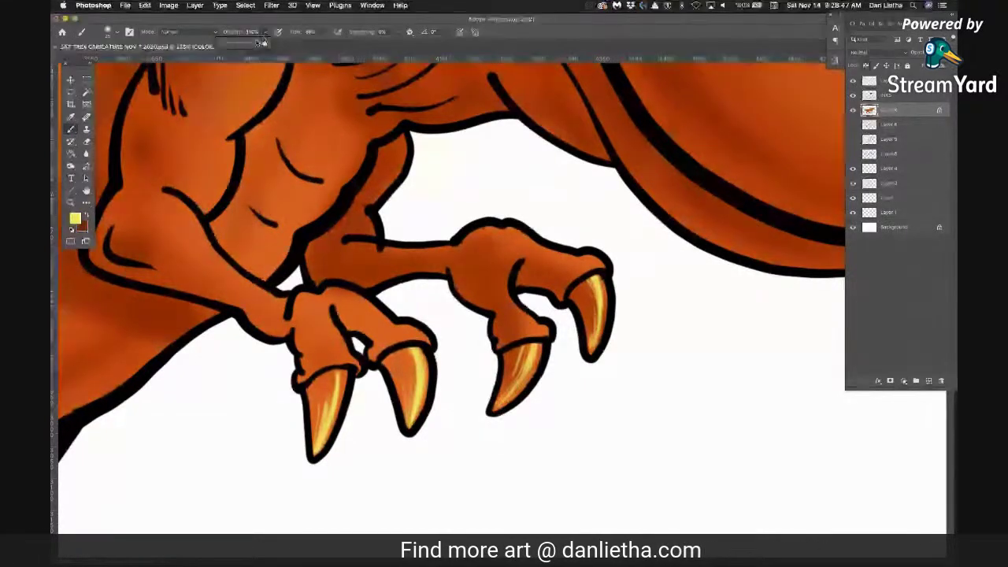
left_click_drag(235, 45, 229, 45)
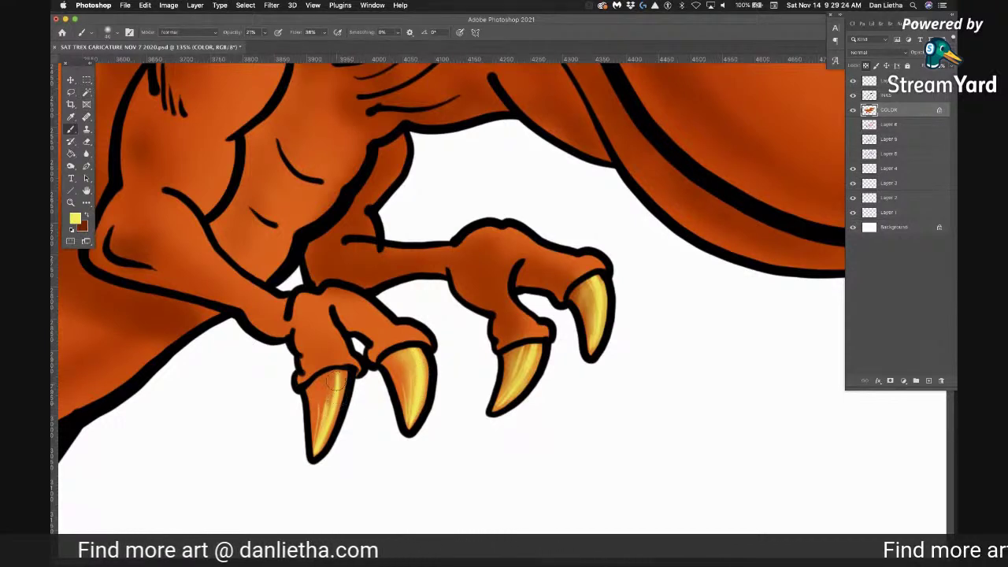
left_click_drag(337, 376, 316, 447)
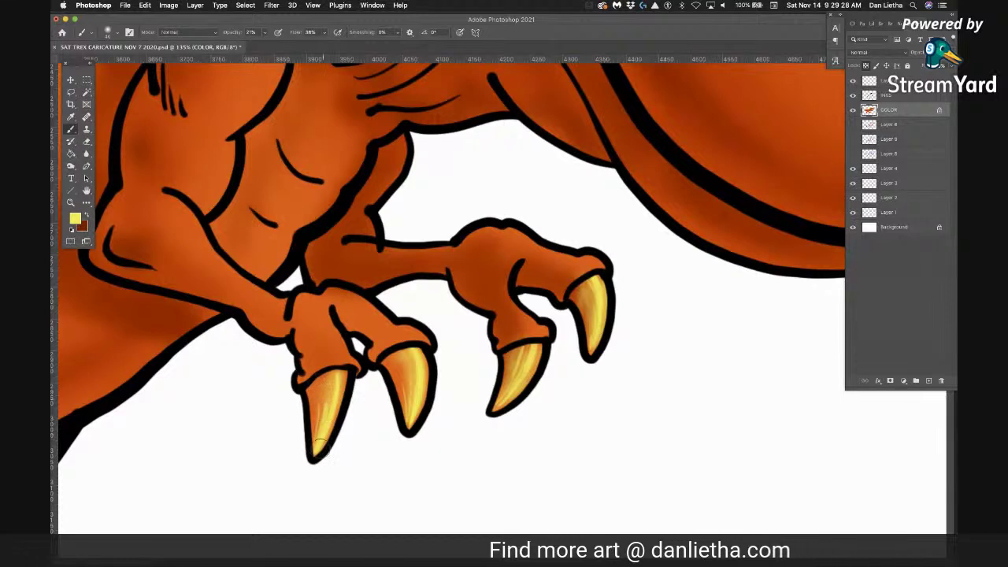
left_click_drag(338, 404, 327, 439)
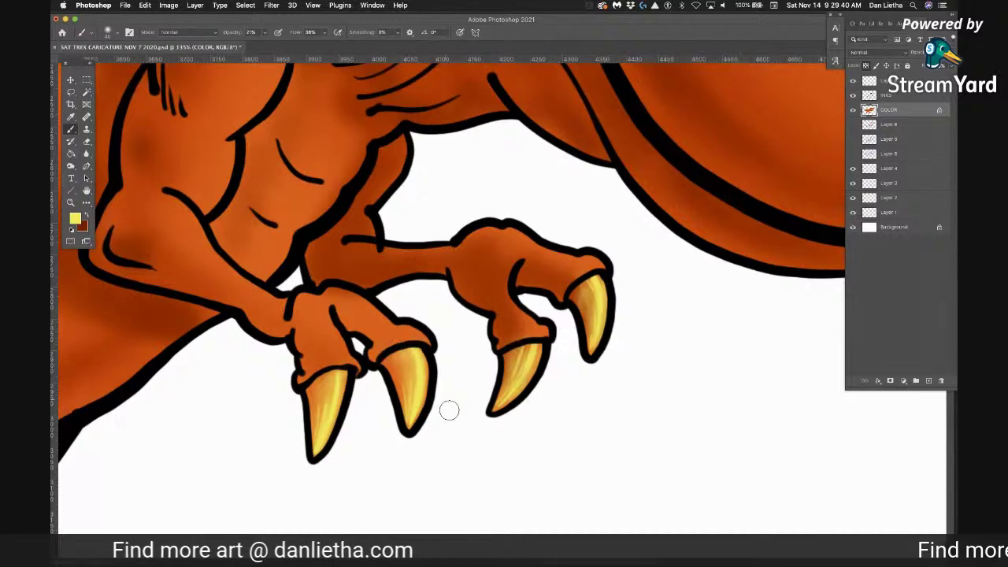
Set the brush opacity to 100% and paint a yellow highlight along the outer curve of each claw on the front foot
left_click_drag(405, 460, 768, 140)
left_click_drag(584, 390, 340, 284)
left_click_drag(421, 323, 410, 325)
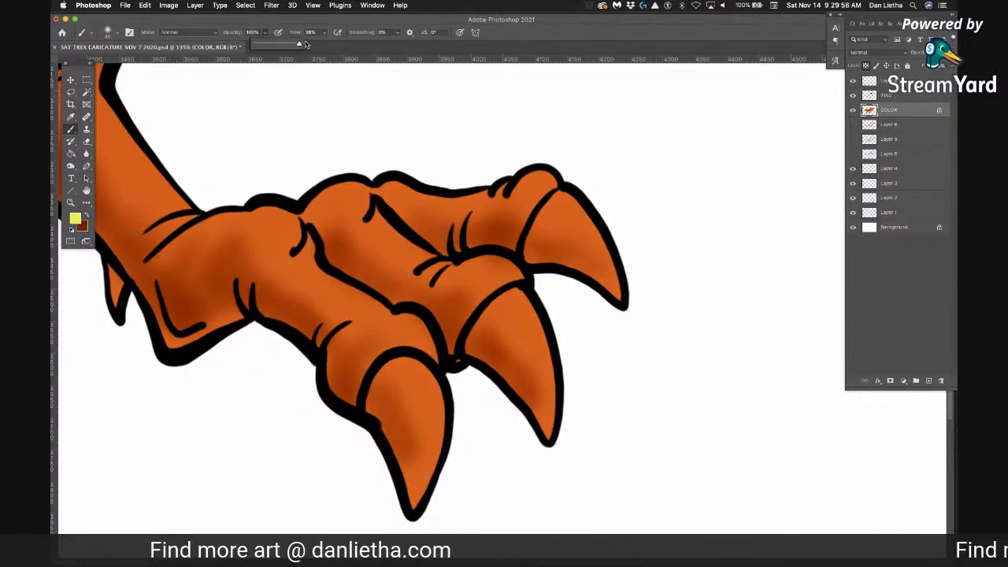
left_click(306, 44)
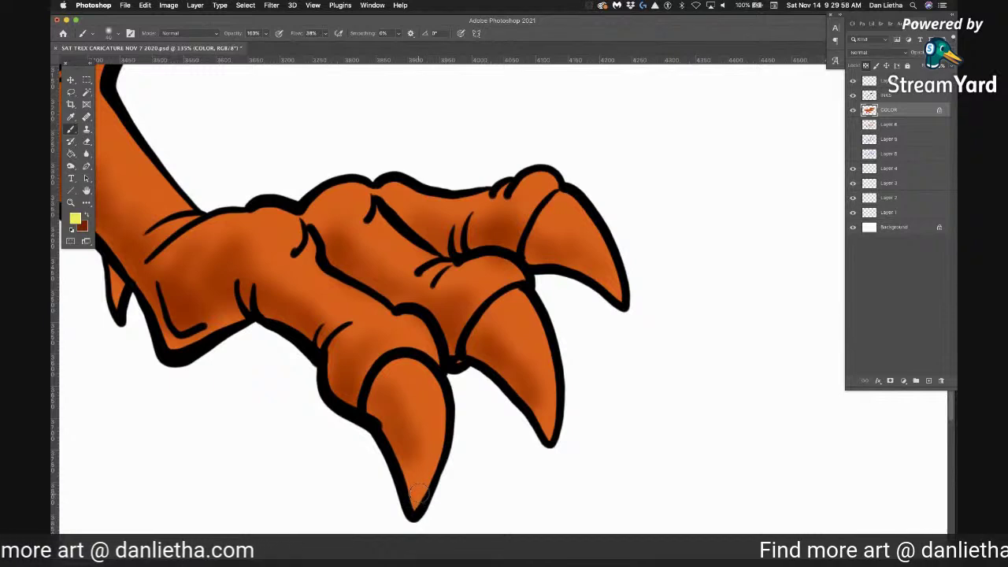
left_click_drag(416, 500, 430, 452)
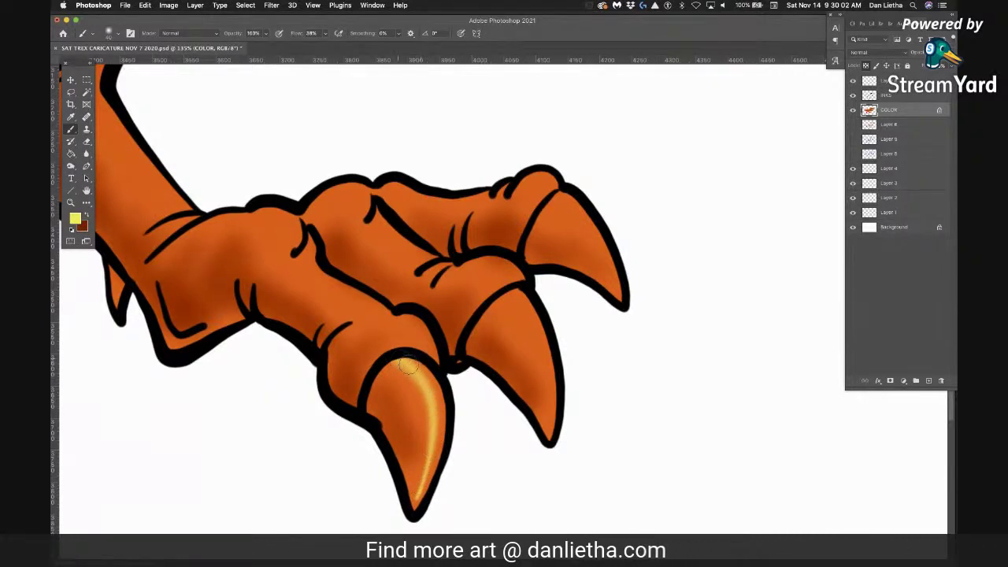
left_click_drag(413, 504, 405, 362)
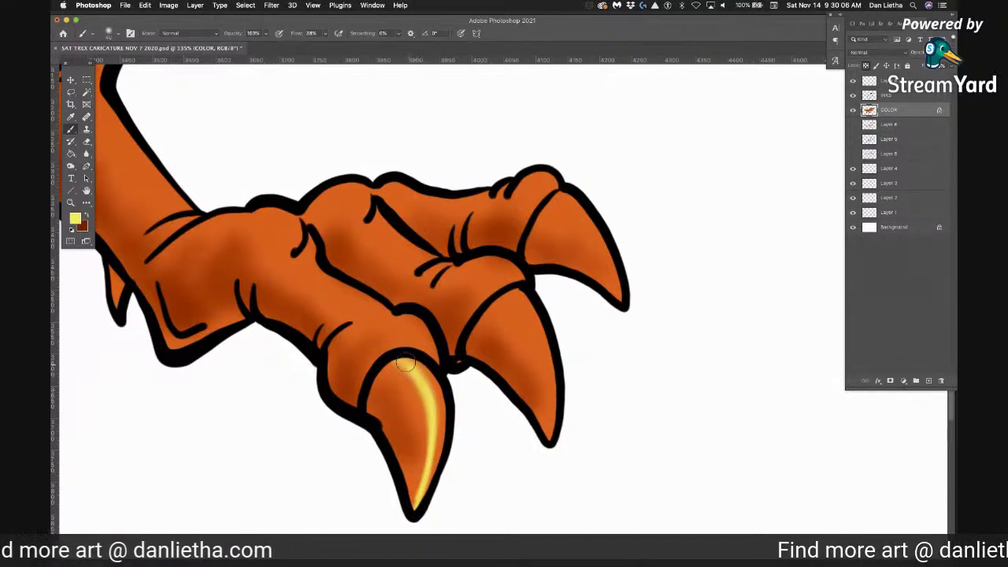
left_click_drag(550, 435, 542, 359)
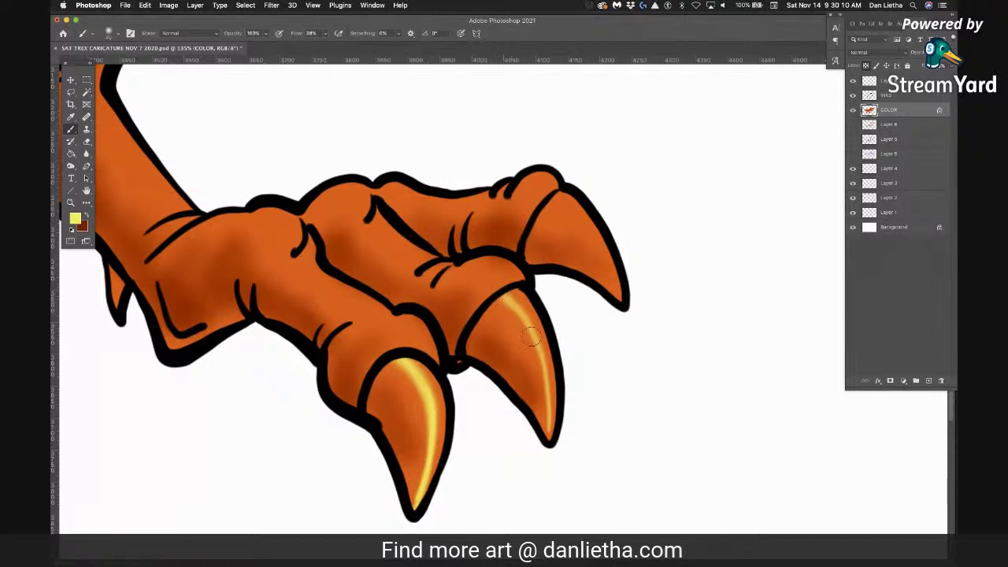
mouse_move(531, 323)
left_mouse_down()
mouse_move(509, 297)
mouse_move(545, 377)
mouse_move(550, 437)
left_mouse_up()
left_click_drag(620, 298, 592, 233)
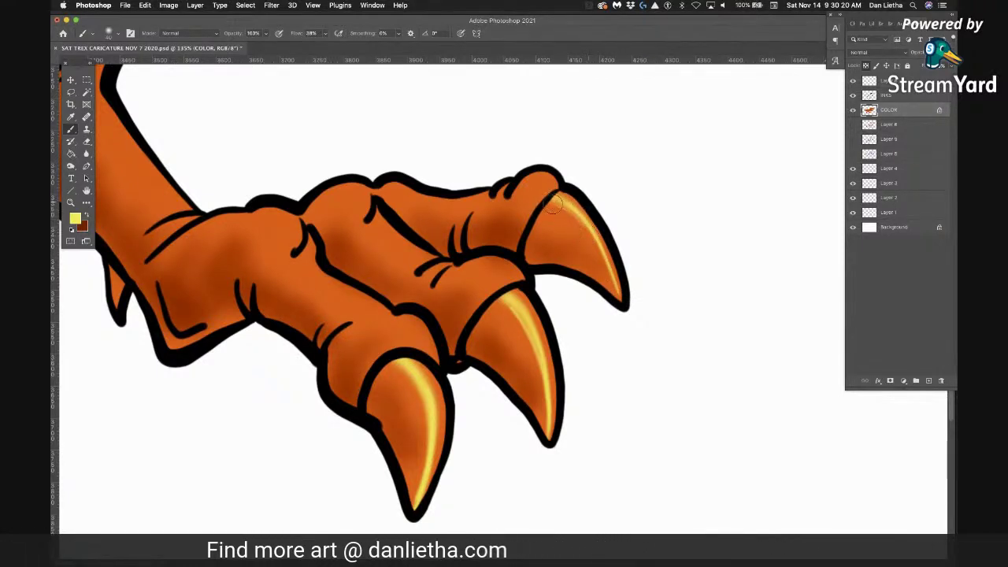
Add fine yellow streaks following the curve inside the three claws of the front foot
mouse_move(600, 249)
left_mouse_down()
mouse_move(620, 295)
mouse_move(563, 212)
mouse_move(589, 229)
mouse_move(580, 213)
mouse_move(590, 247)
mouse_move(556, 216)
mouse_move(587, 229)
mouse_move(575, 205)
left_mouse_up()
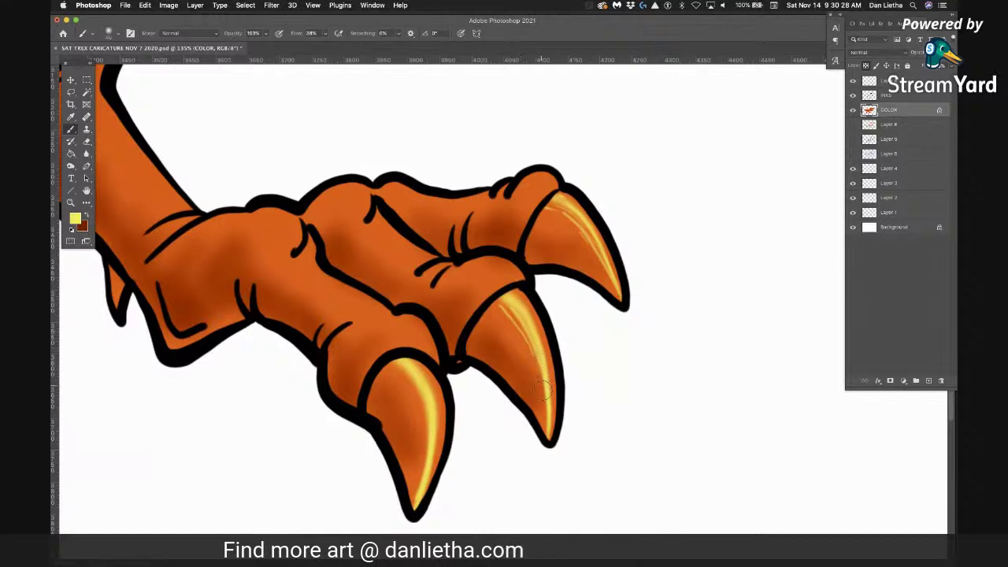
mouse_move(545, 421)
left_mouse_down()
mouse_move(540, 361)
mouse_move(531, 358)
mouse_move(547, 423)
mouse_move(502, 318)
left_mouse_up()
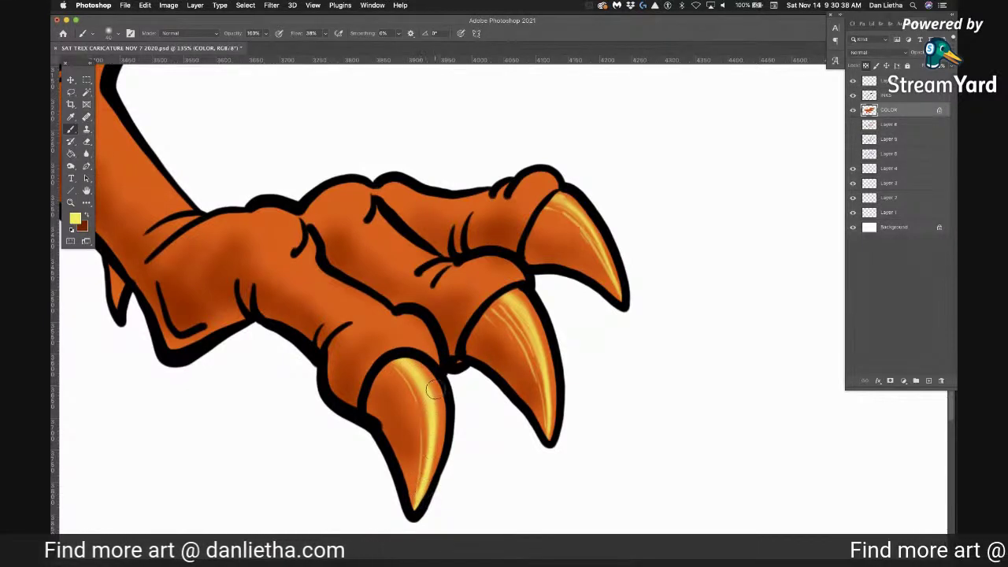
left_click_drag(391, 374, 413, 481)
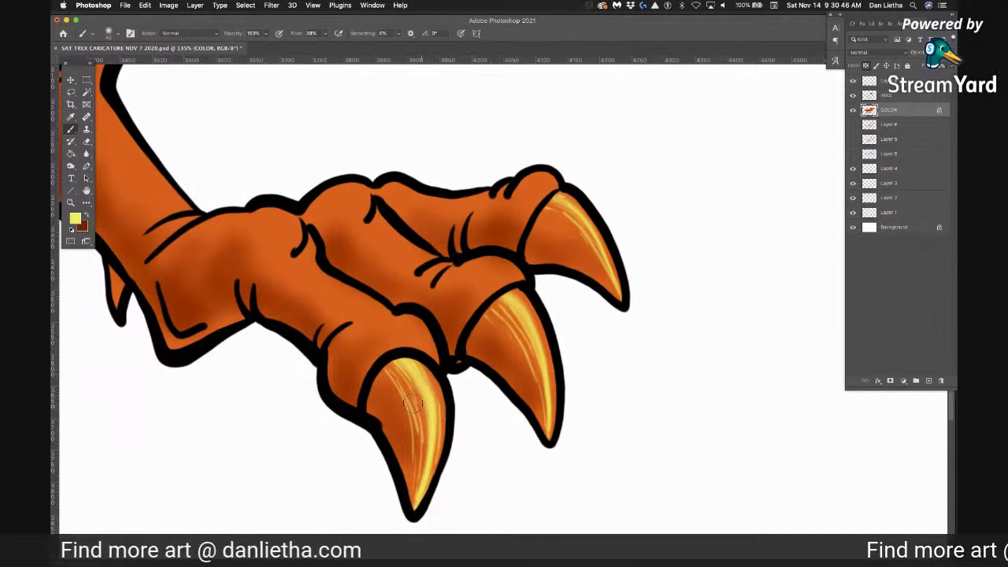
mouse_move(380, 372)
left_mouse_down()
mouse_move(405, 420)
mouse_move(412, 481)
left_mouse_up()
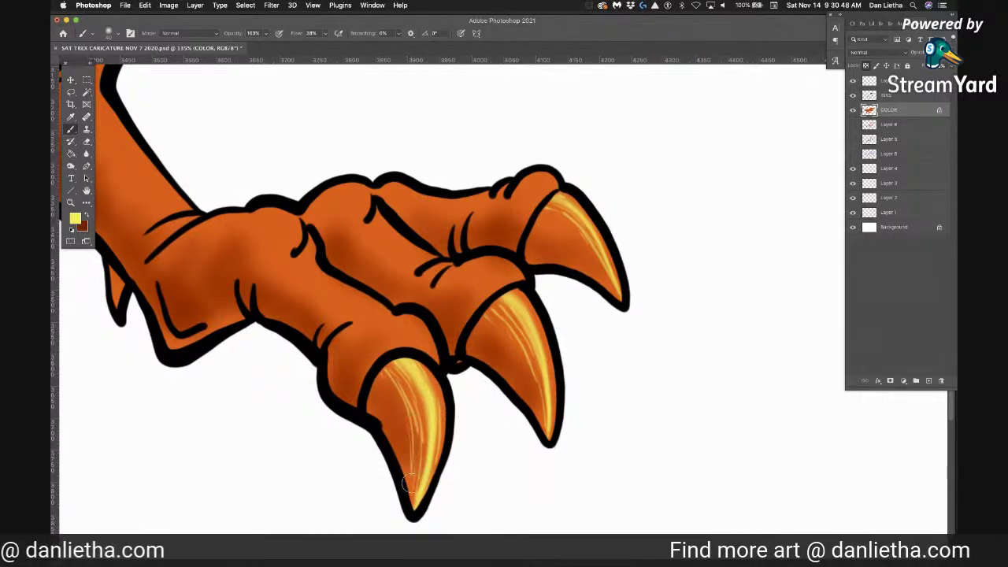
left_click_drag(421, 437, 417, 497)
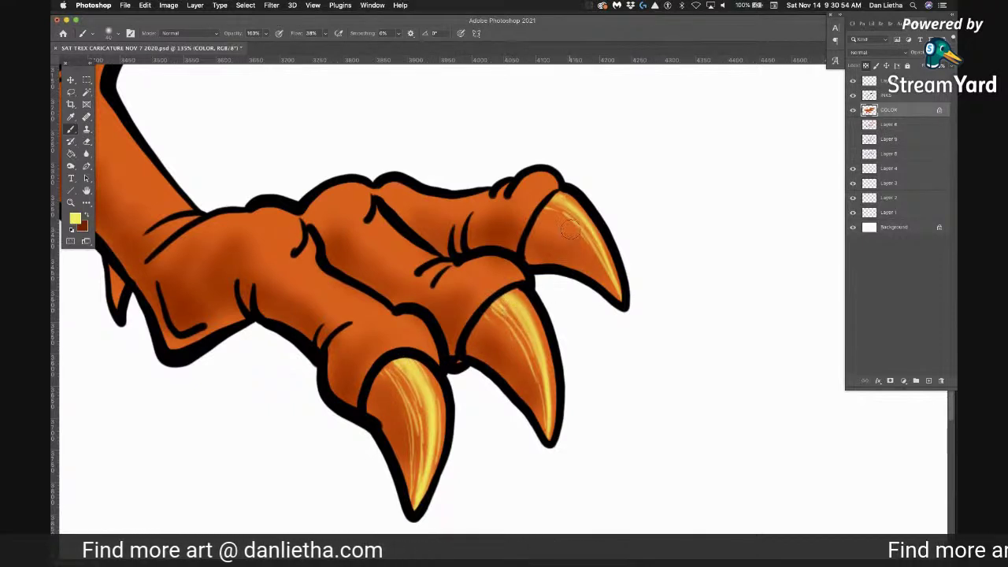
left_click_drag(563, 208, 611, 276)
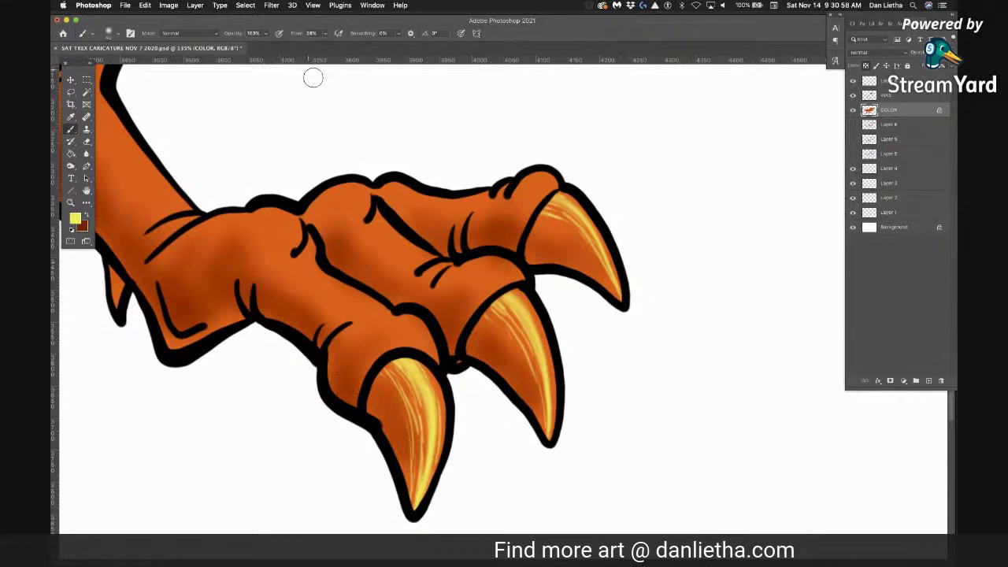
Paint yellow highlights and curved streaks on the middle and far claws of the rear foot
left_click_drag(396, 498, 612, 338)
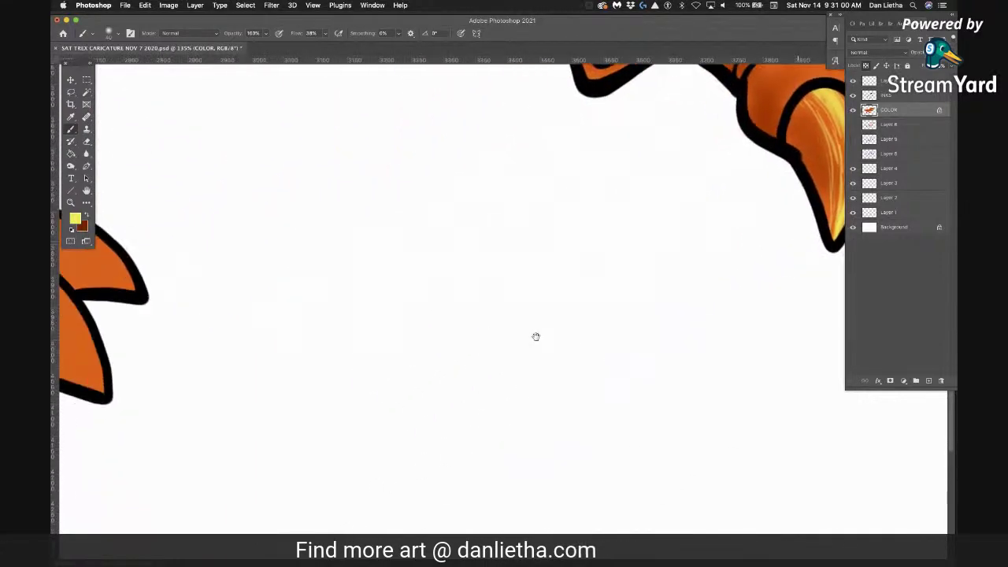
left_click_drag(441, 362, 670, 405)
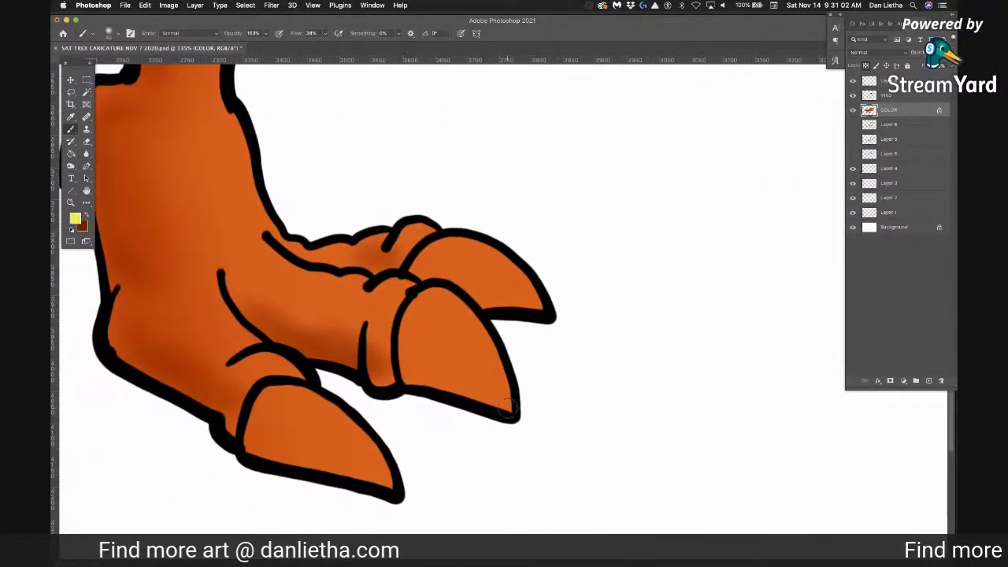
left_click_drag(508, 408, 463, 316)
left_click_drag(419, 293, 472, 324)
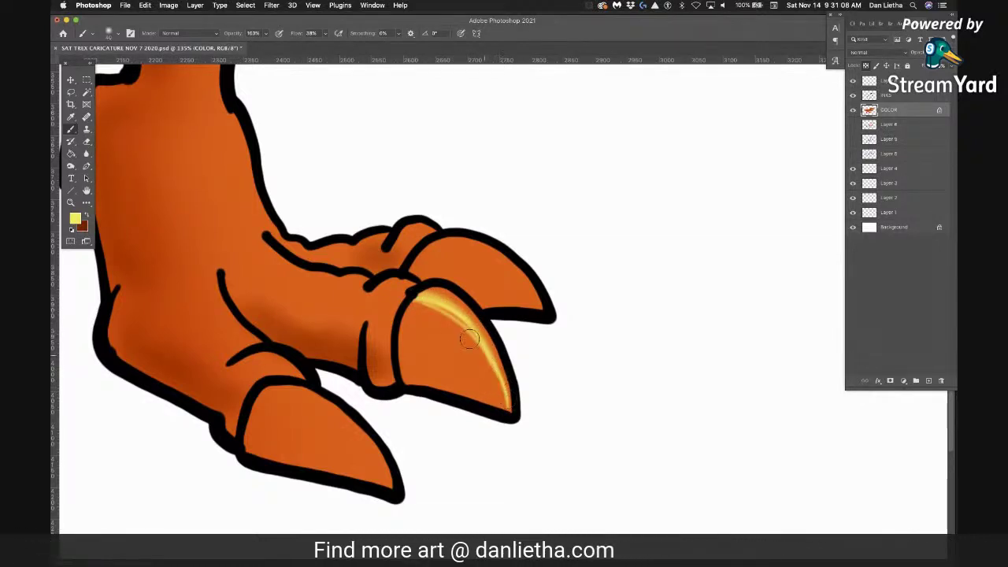
mouse_move(461, 344)
left_mouse_down()
mouse_move(406, 319)
mouse_move(416, 331)
left_mouse_up()
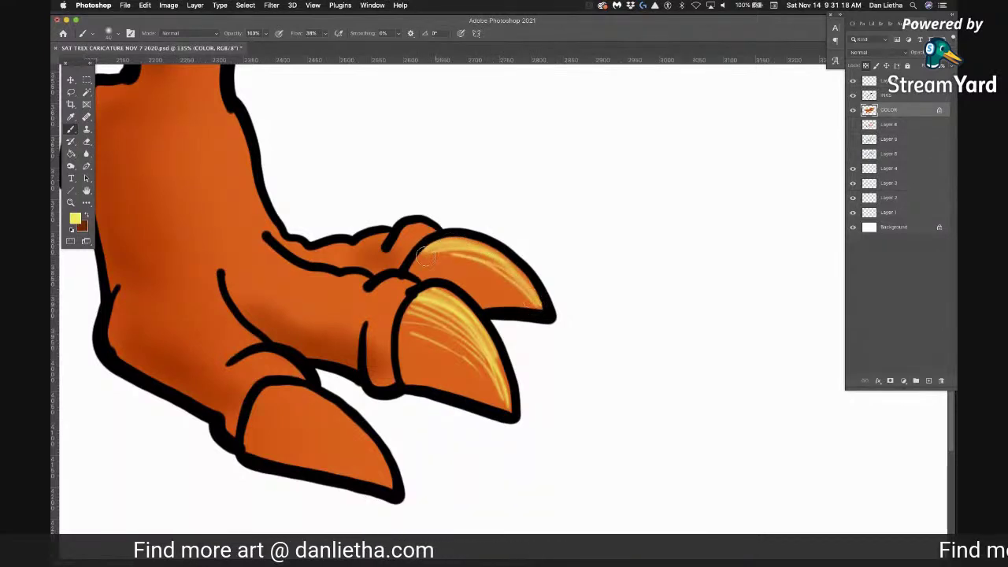
mouse_move(534, 301)
left_mouse_down()
mouse_move(439, 241)
mouse_move(526, 296)
mouse_move(424, 265)
left_mouse_up()
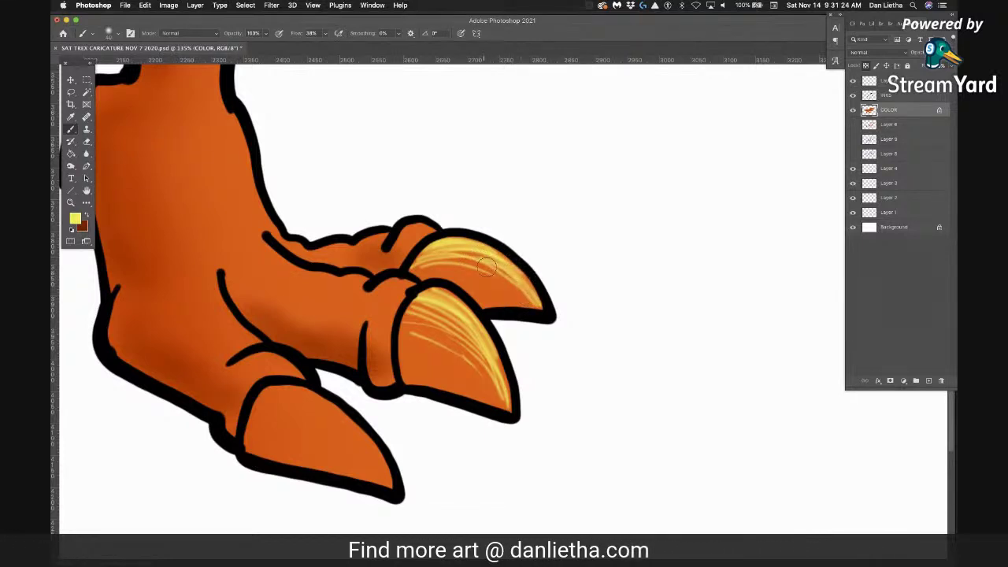
Paint a yellow highlight and curved streaks along the upper edge of the rear foot's nearest claw
mouse_move(387, 480)
left_mouse_down()
mouse_move(345, 425)
mouse_move(272, 391)
left_mouse_up()
mouse_move(388, 479)
left_mouse_down()
mouse_move(332, 413)
mouse_move(289, 392)
mouse_move(350, 426)
mouse_move(336, 411)
mouse_move(264, 393)
left_mouse_up()
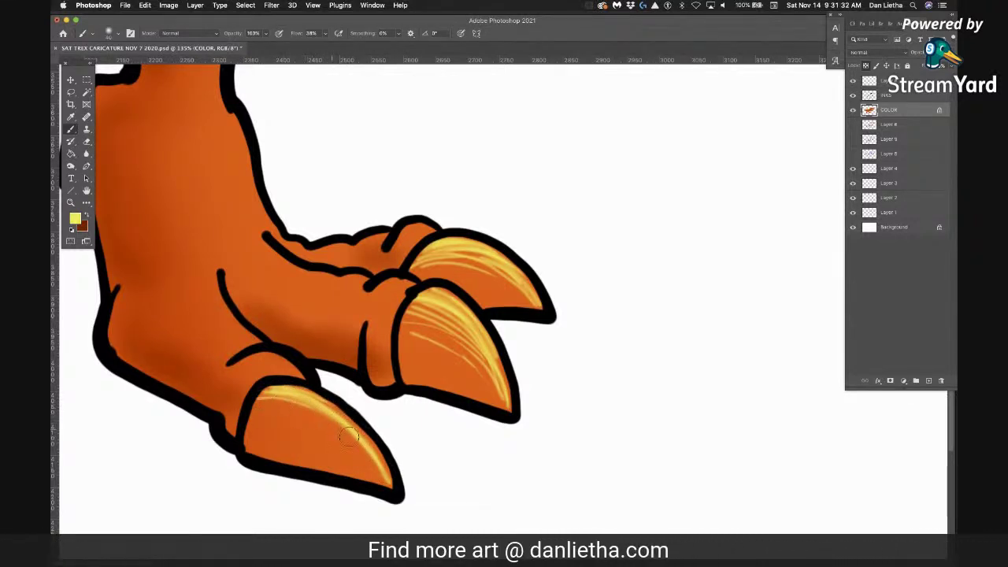
mouse_move(381, 478)
left_mouse_down()
mouse_move(343, 439)
mouse_move(293, 414)
mouse_move(306, 414)
mouse_move(265, 403)
left_mouse_up()
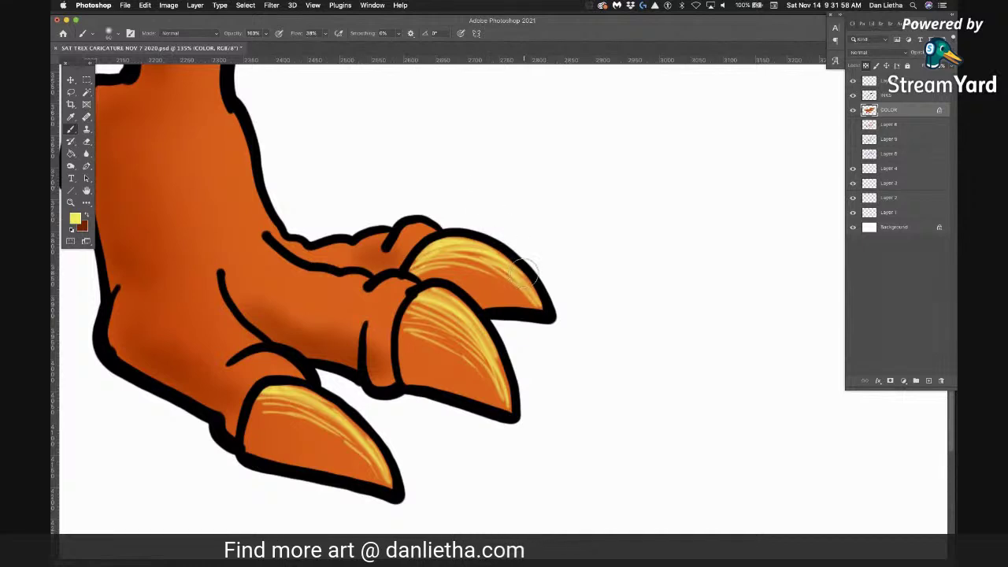
Set the brush opacity to 18% and glaze soft yellow over all three claws of the rear foot
left_click(266, 34)
left_click_drag(271, 45, 229, 46)
left_click(251, 34)
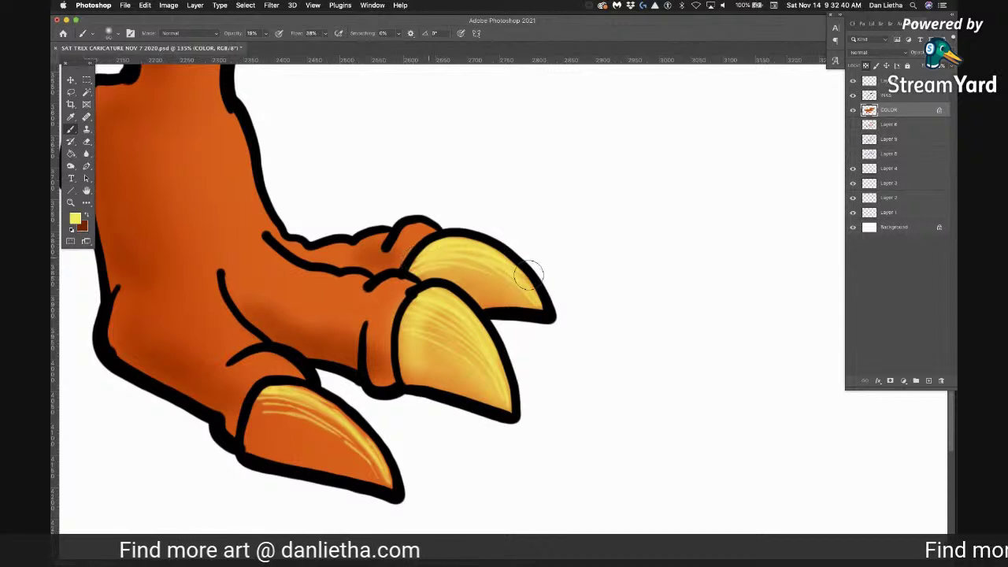
left_click_drag(292, 396, 368, 459)
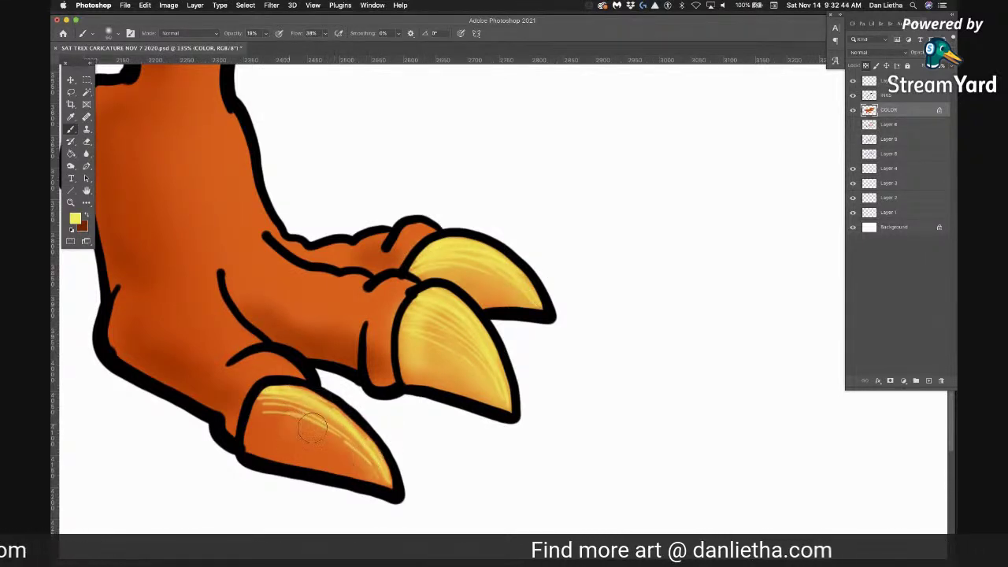
left_click_drag(287, 449, 341, 471)
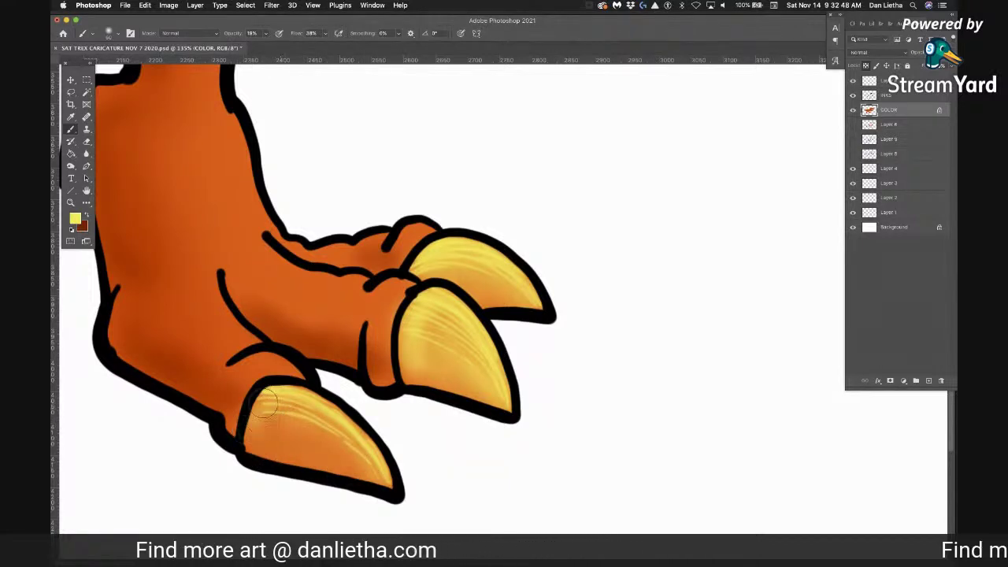
mouse_move(271, 409)
left_mouse_down()
mouse_move(271, 450)
mouse_move(303, 448)
mouse_move(363, 483)
mouse_move(288, 425)
mouse_move(364, 470)
mouse_move(308, 417)
mouse_move(355, 437)
mouse_move(322, 402)
mouse_move(287, 395)
mouse_move(338, 409)
mouse_move(325, 401)
mouse_move(292, 395)
mouse_move(356, 416)
left_mouse_up()
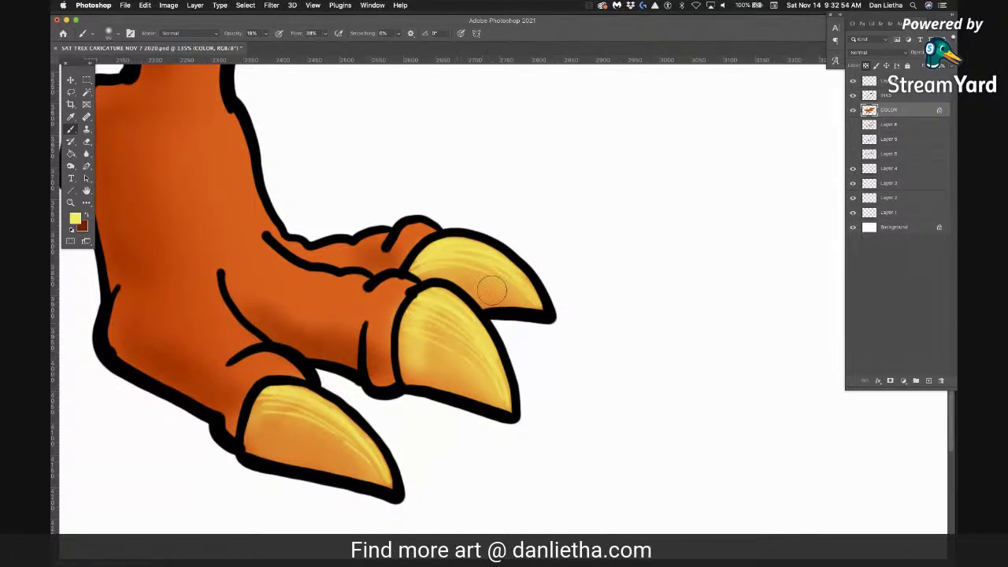
Examine the whole T. rex illustration to judge the yellow claws against the rest of the body
left_click(70, 202)
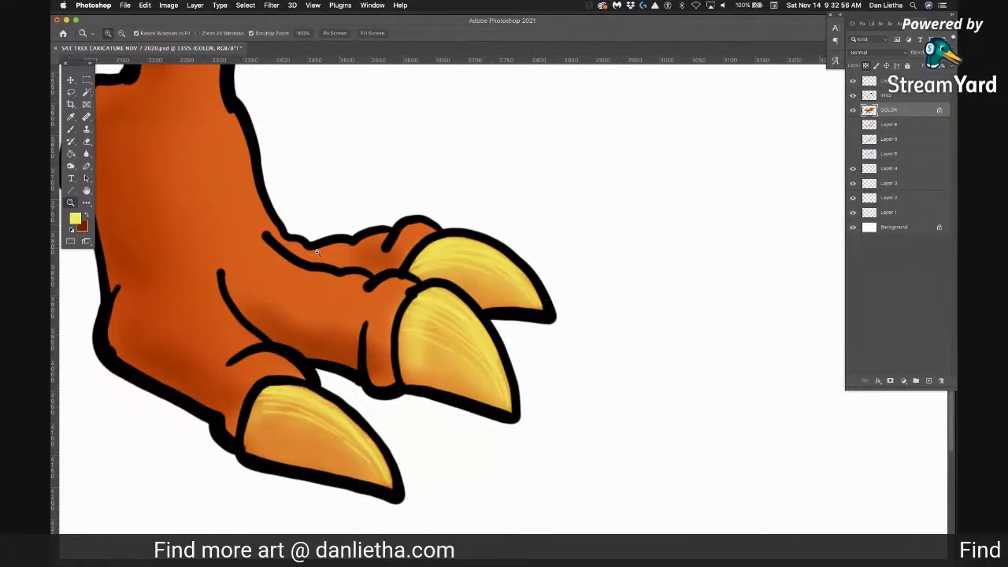
left_click_drag(406, 283, 367, 283)
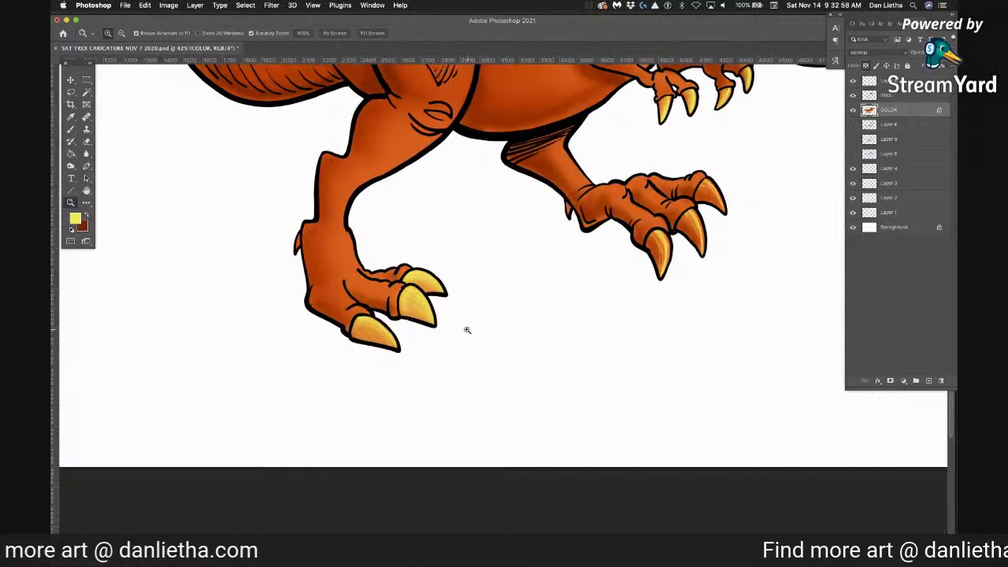
left_click_drag(468, 330, 441, 349)
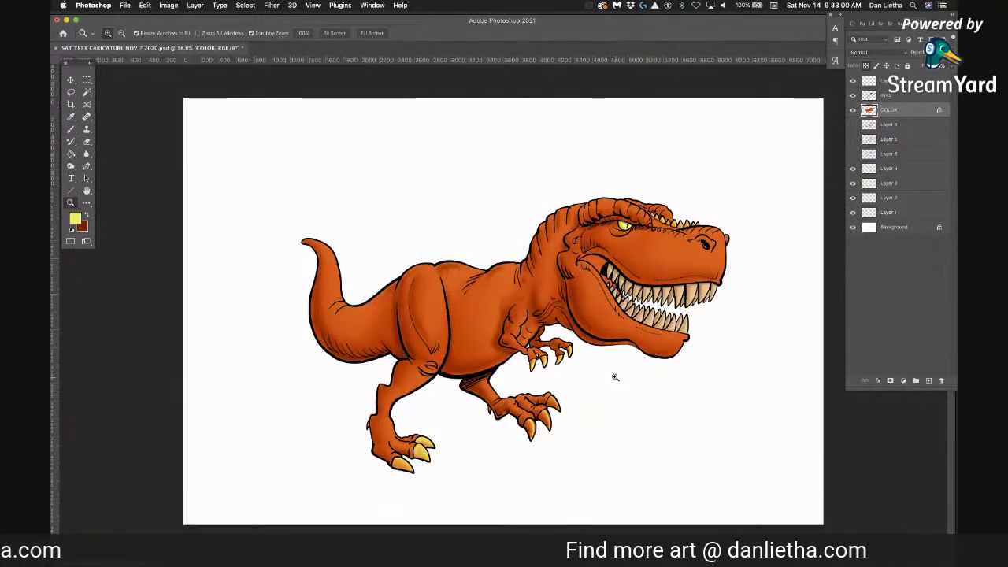
left_click_drag(595, 391, 629, 425)
left_click_drag(653, 389, 664, 387)
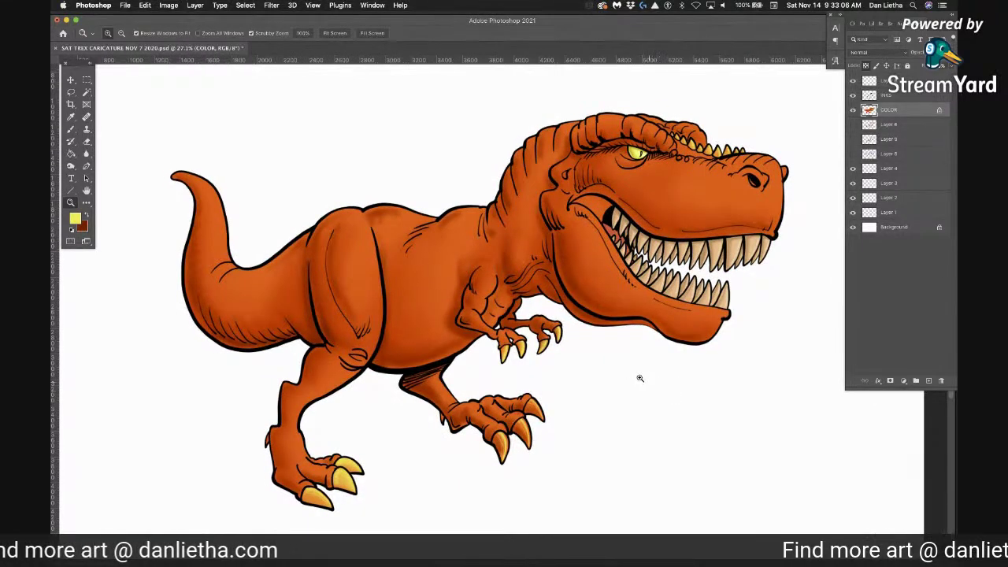
left_click_drag(576, 354, 585, 355)
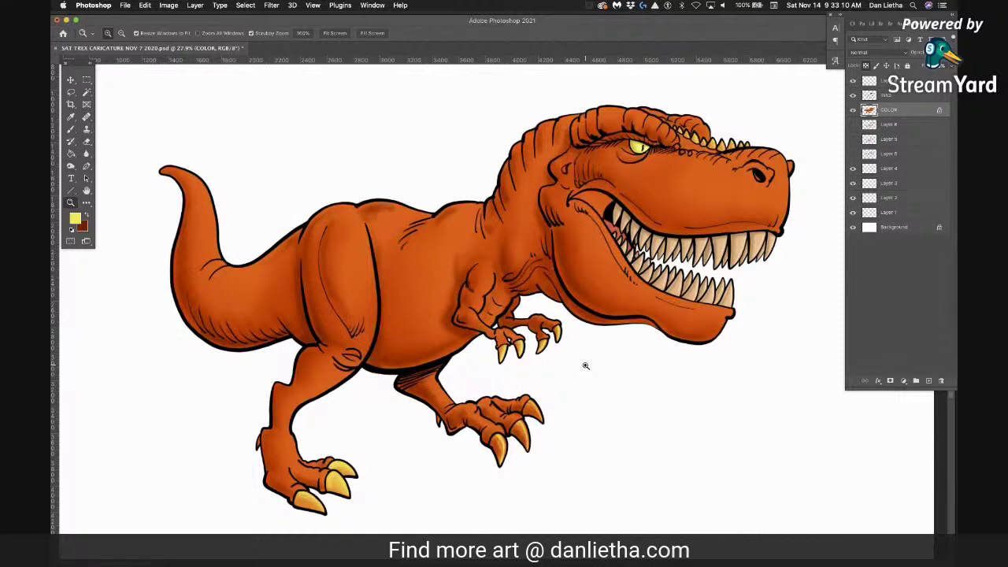
Sample the orange of the T. rex's body and darken the foreground colour to a92f0e
left_click(70, 117)
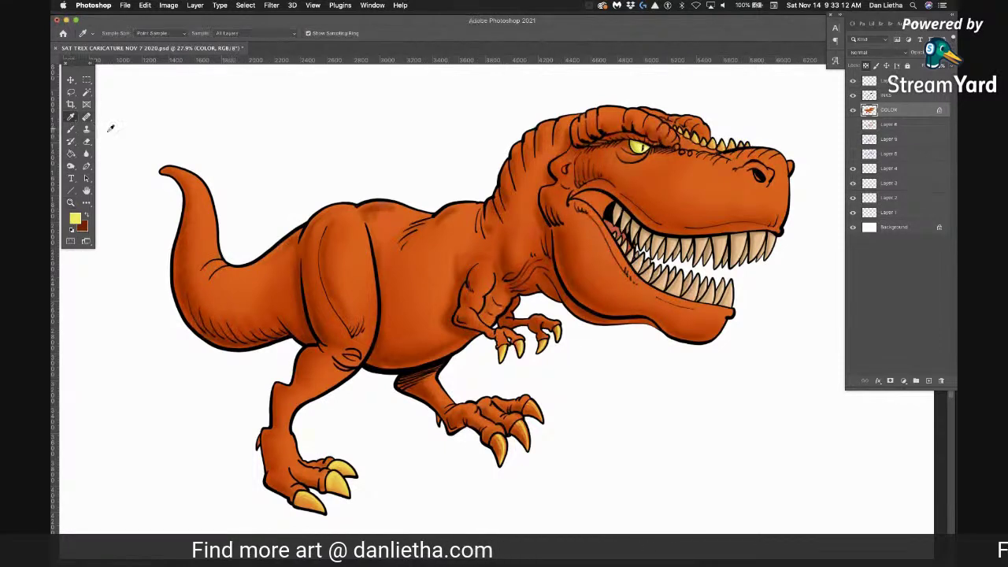
key("z")
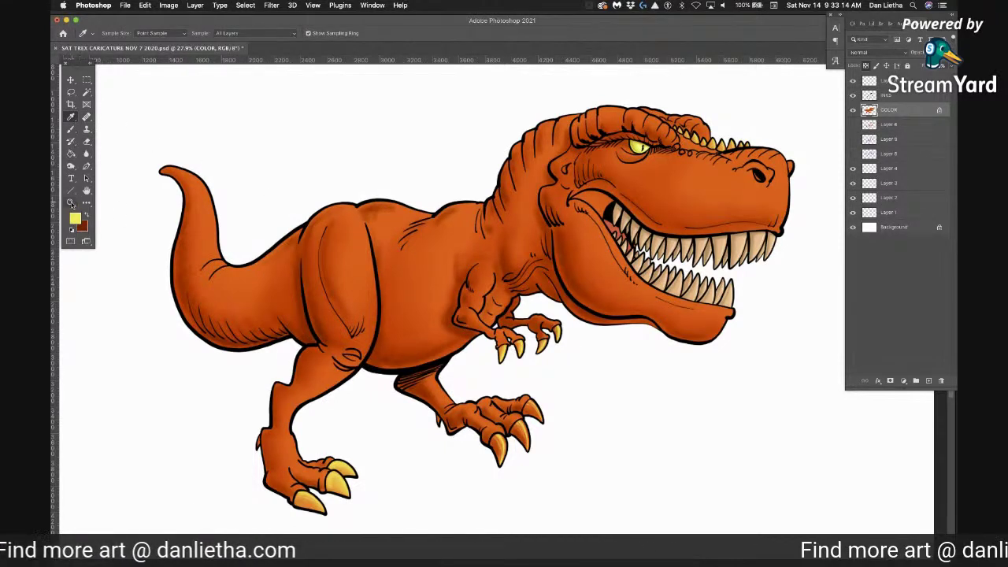
left_click_drag(464, 298, 471, 297)
left_click(70, 131)
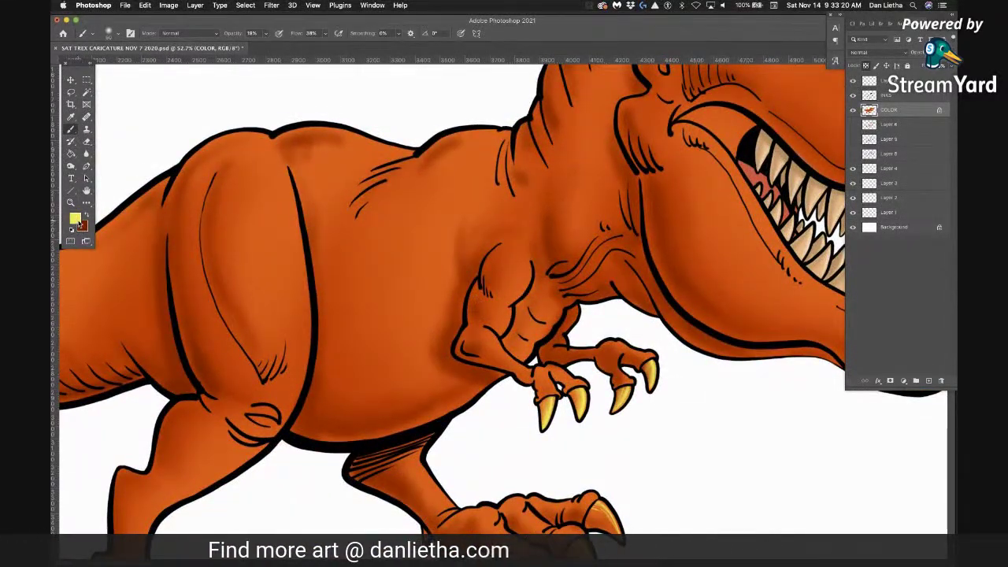
key("i")
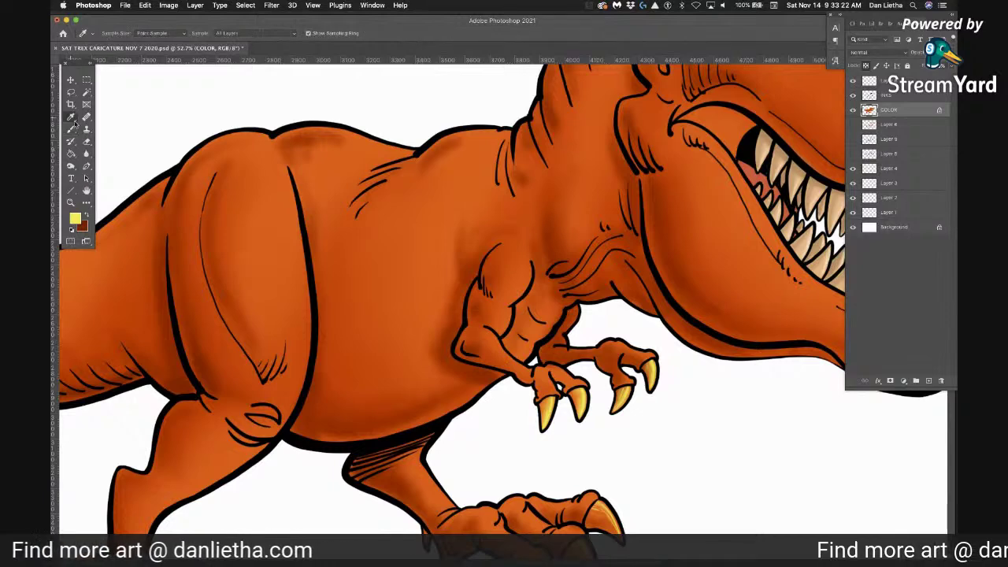
left_click(389, 223)
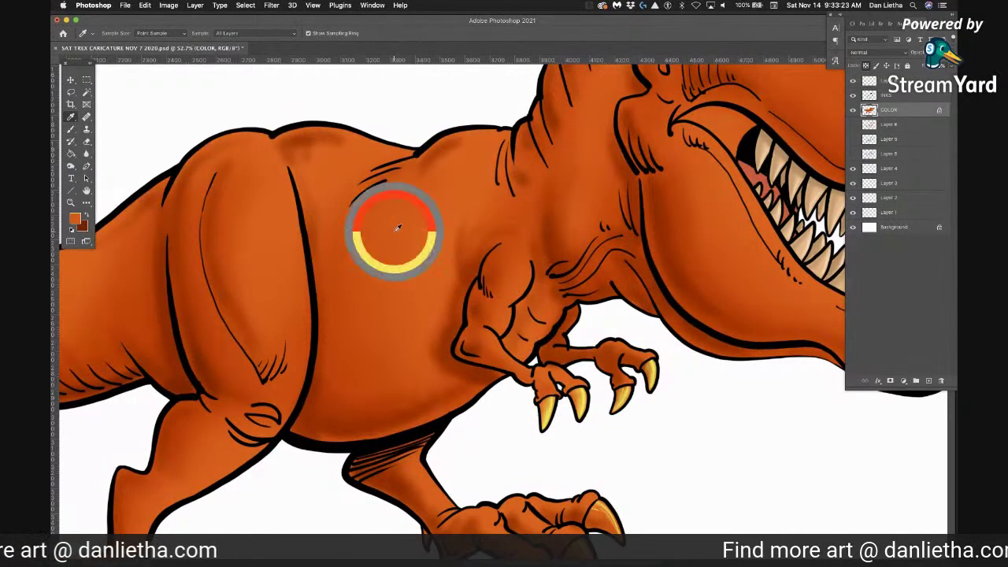
left_click(75, 218)
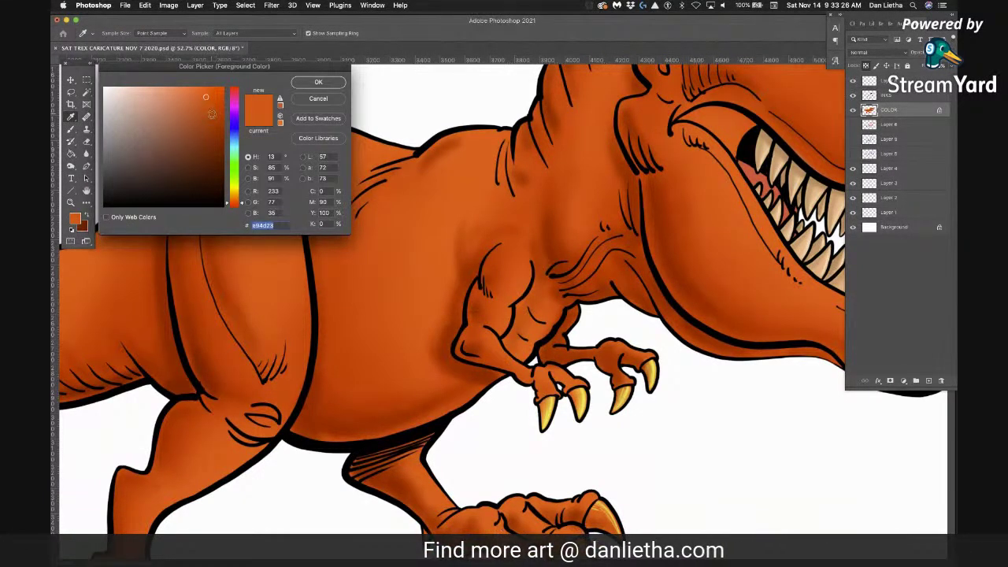
left_click(212, 127)
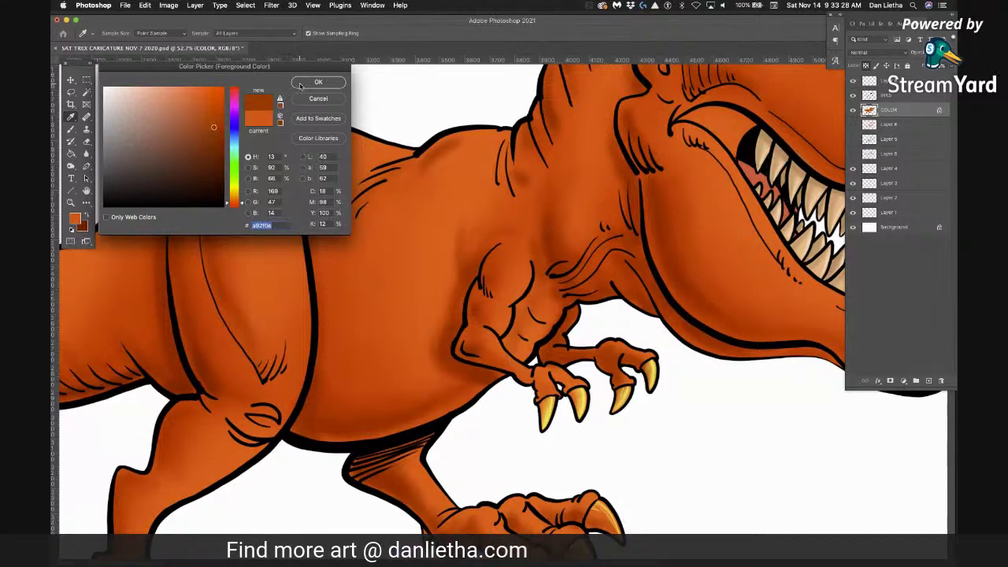
left_click(300, 84)
Create a new layer named SCALES directly above the COLOR layer
key("b")
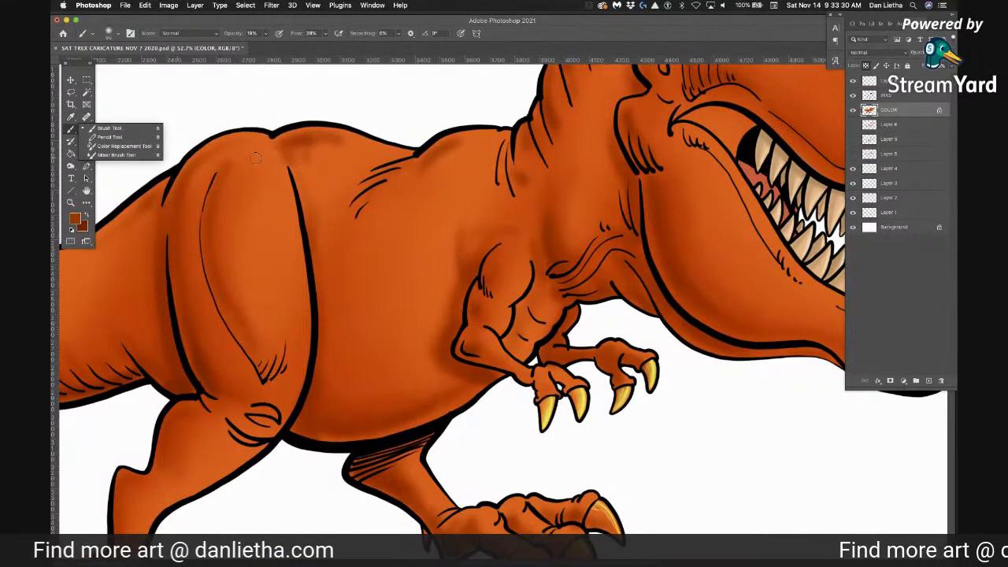
left_click(929, 382)
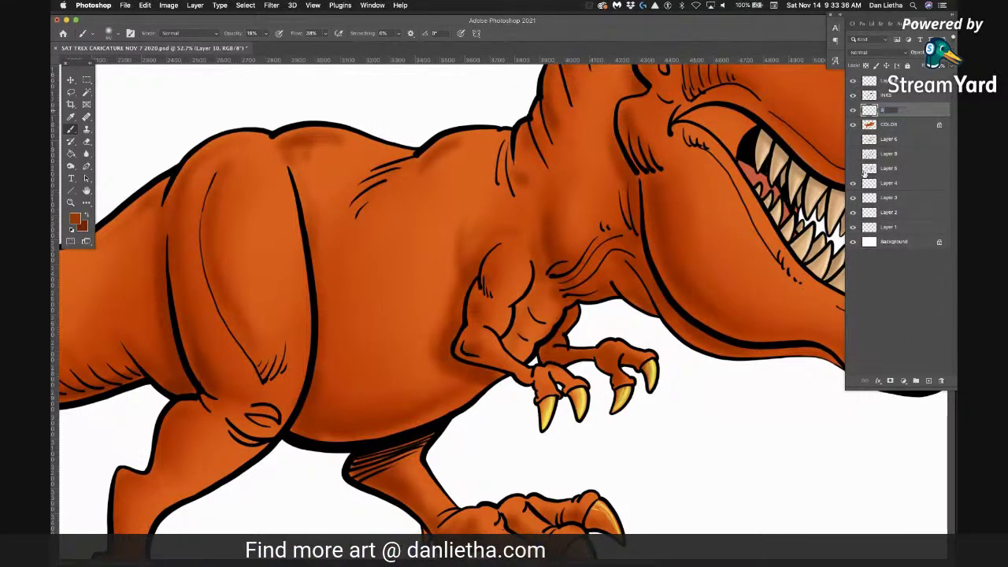
key("Return")
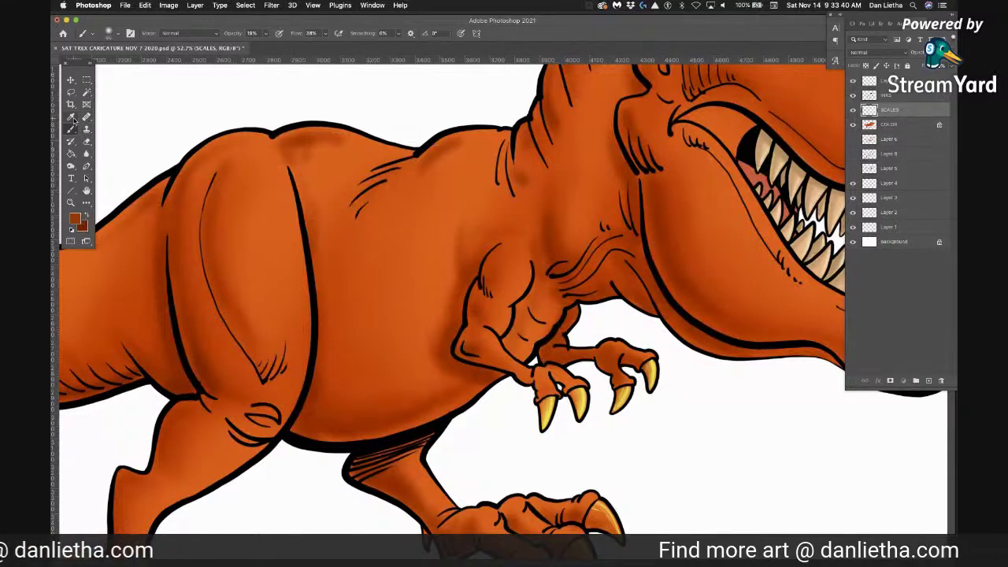
Set up the Hard Round Pressure Size brush at 100% opacity for painting the scales
left_click(112, 34)
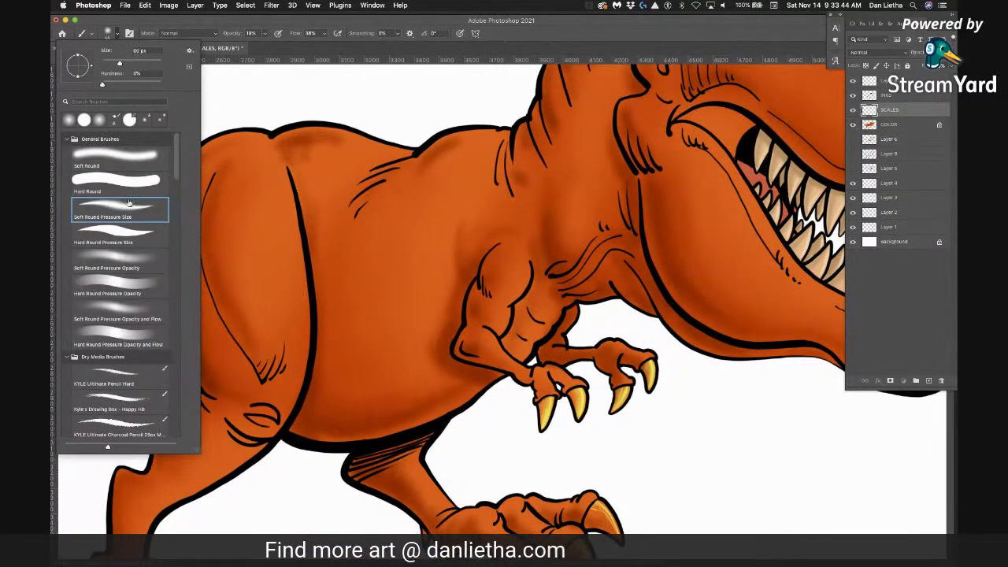
double_click(120, 230)
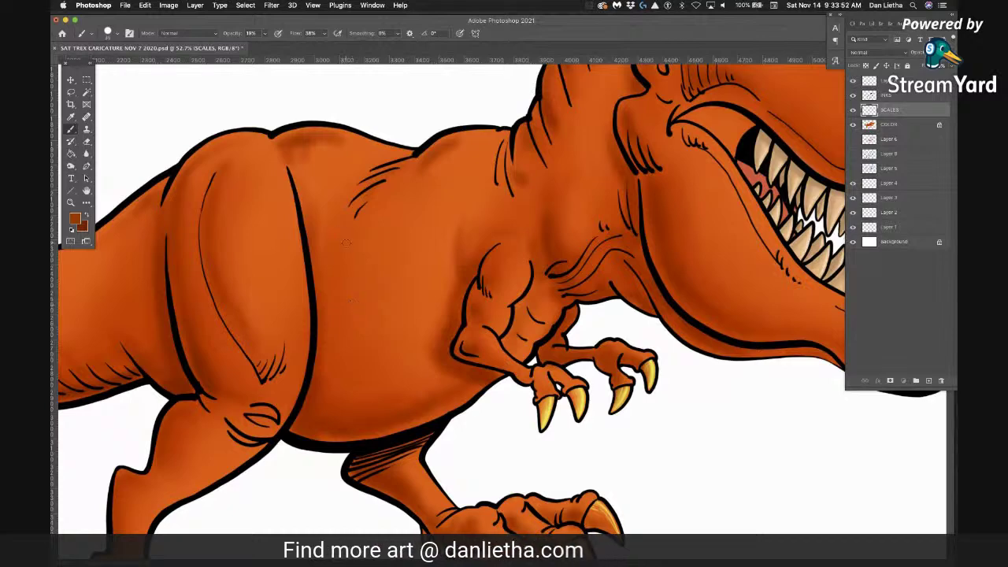
mouse_move(266, 34)
left_mouse_down()
mouse_move(264, 44)
mouse_move(308, 44)
left_mouse_up()
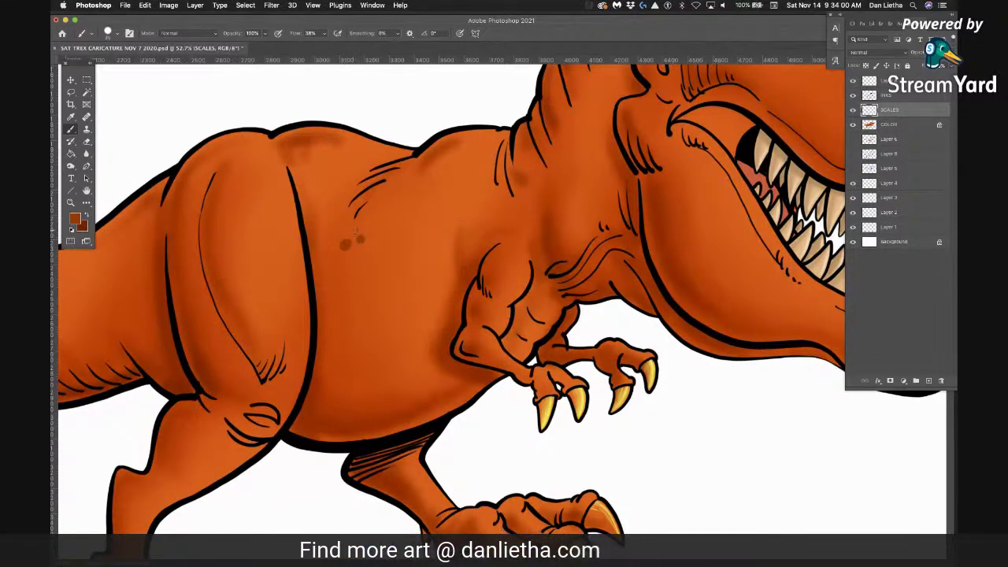
Dot a cluster of dark, varied round scales on the middle of the T. rex's flank
left_click(376, 233)
left_click(369, 254)
left_click(384, 245)
left_click(385, 254)
left_click(387, 233)
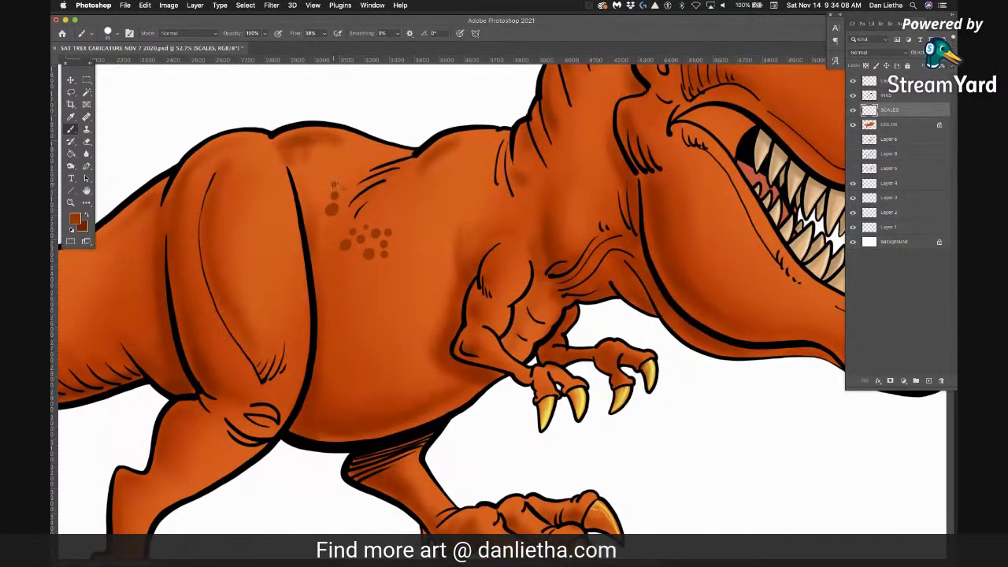
Dot smaller scales on the upper flank around the crease lines with a reduced brush size
key("[")
left_click(323, 191)
left_click(382, 196)
left_click(381, 215)
left_click(375, 223)
left_click(397, 196)
Dot clusters of dark scales on the shoulder and along the ridge of the back
left_click(473, 192)
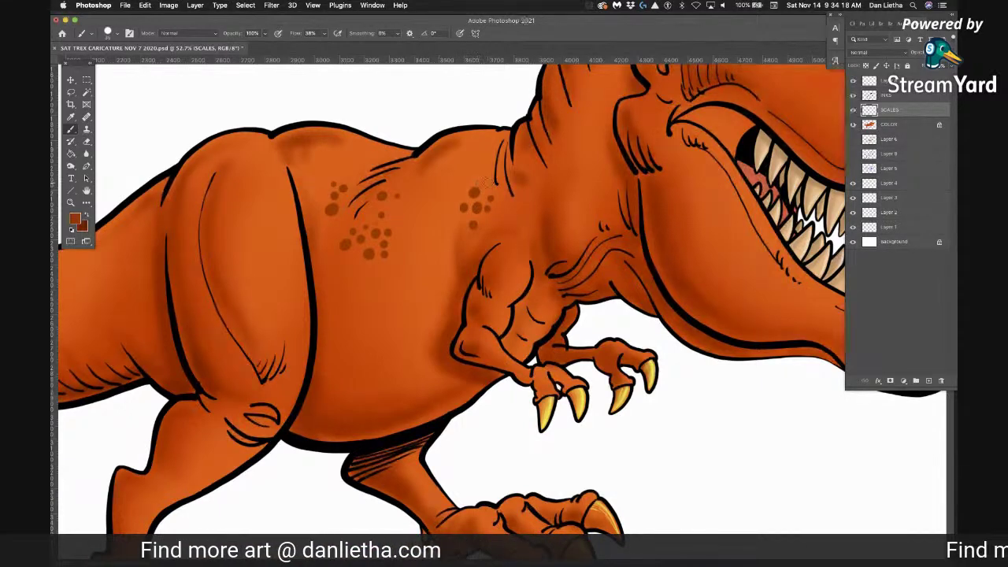
left_click(480, 135)
left_click(473, 145)
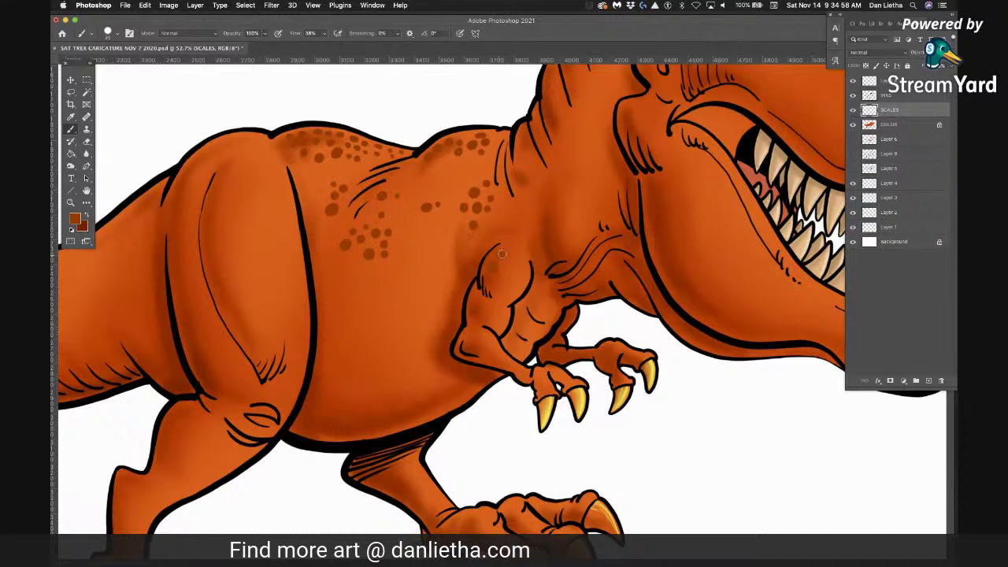
Dot a tight cluster of scales on the upper arm just below the shoulder line
left_click(499, 258)
left_click(509, 259)
left_click(500, 268)
left_click(510, 269)
left_click(505, 281)
left_click(495, 281)
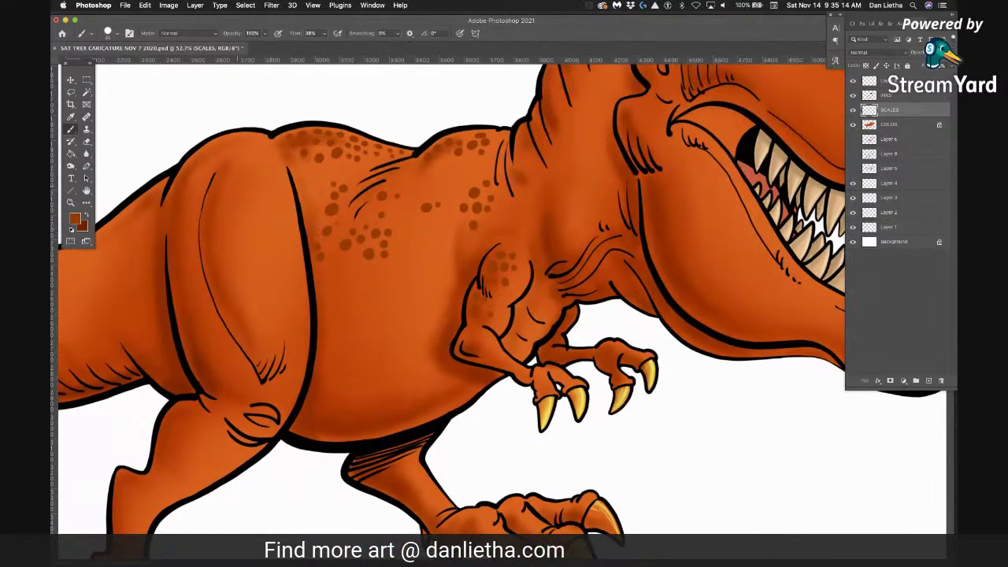
Dot a small group of scales on the upper part of the near thigh
left_click_drag(234, 185, 236, 187)
left_click(247, 186)
left_click(237, 198)
left_click(234, 216)
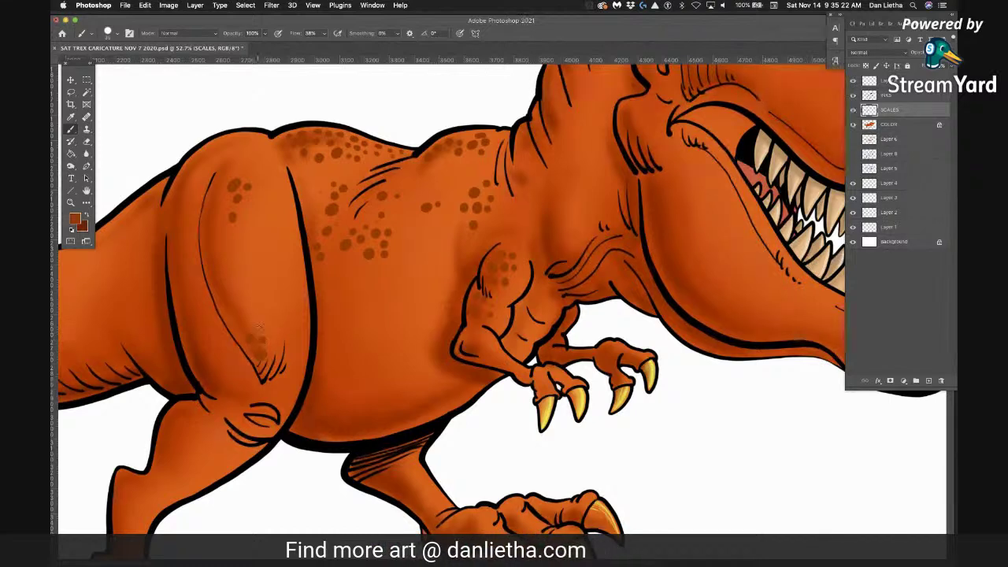
Dot scales over the middle and lower thigh on both sides of the long muscle crease
left_click(245, 313)
left_click(228, 311)
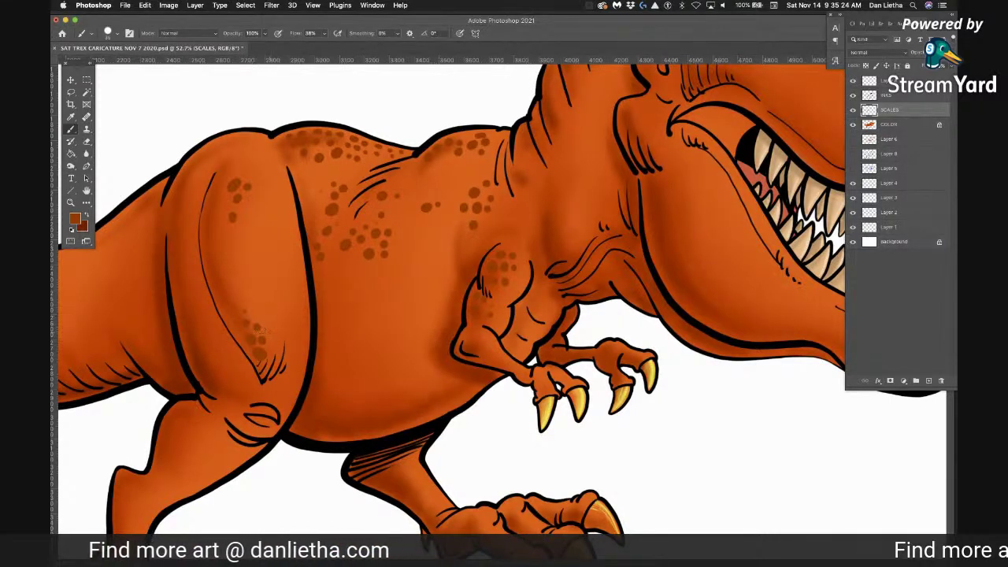
left_click(204, 362)
left_click(202, 345)
left_click(214, 349)
left_click(213, 334)
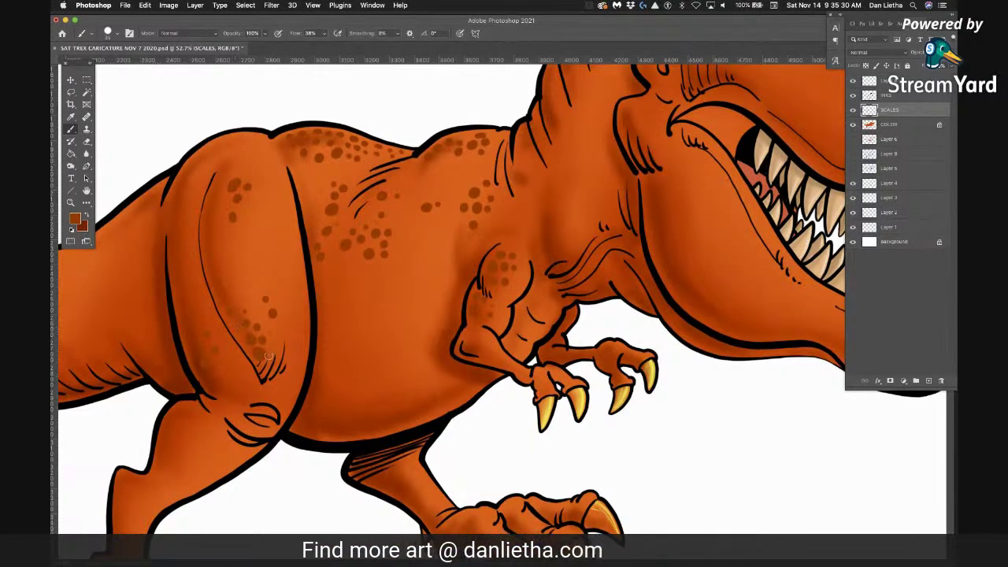
left_click(252, 278)
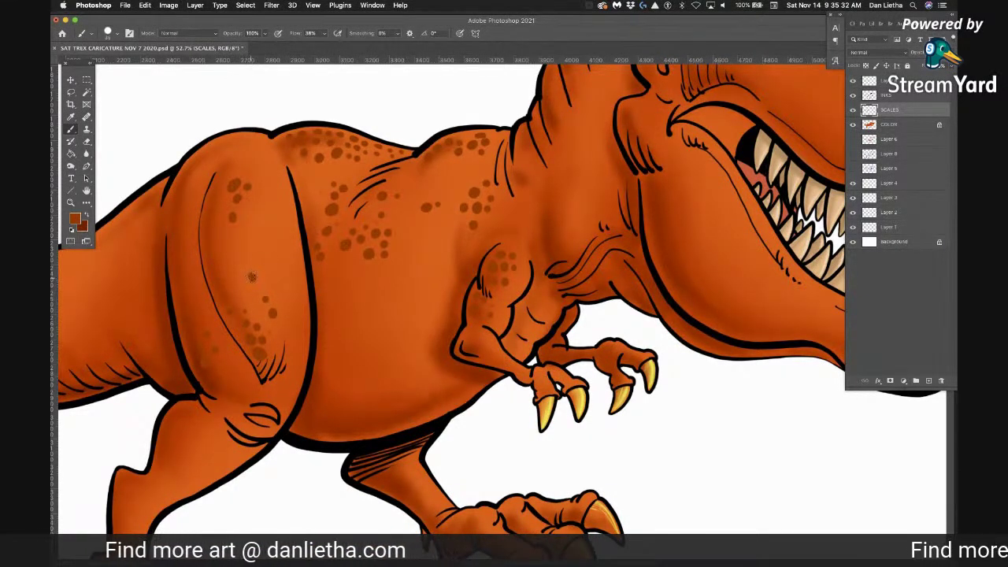
left_click(242, 268)
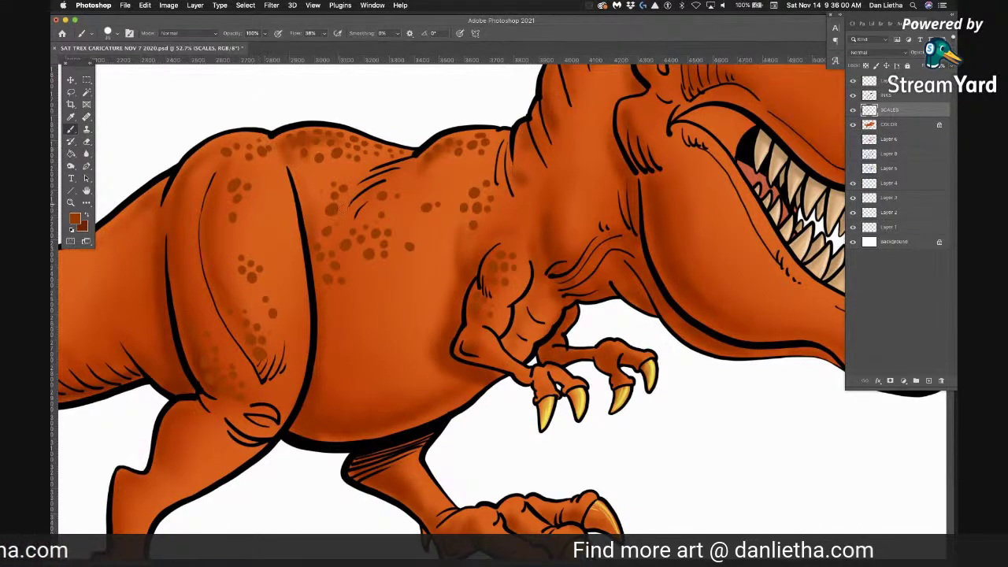
Dot scales around the creases in the tail's bend and along its upper edge
left_click_drag(313, 332, 635, 320)
left_click_drag(335, 254, 334, 257)
left_click(353, 250)
left_click(346, 264)
left_click(328, 275)
left_click(321, 251)
left_click(318, 262)
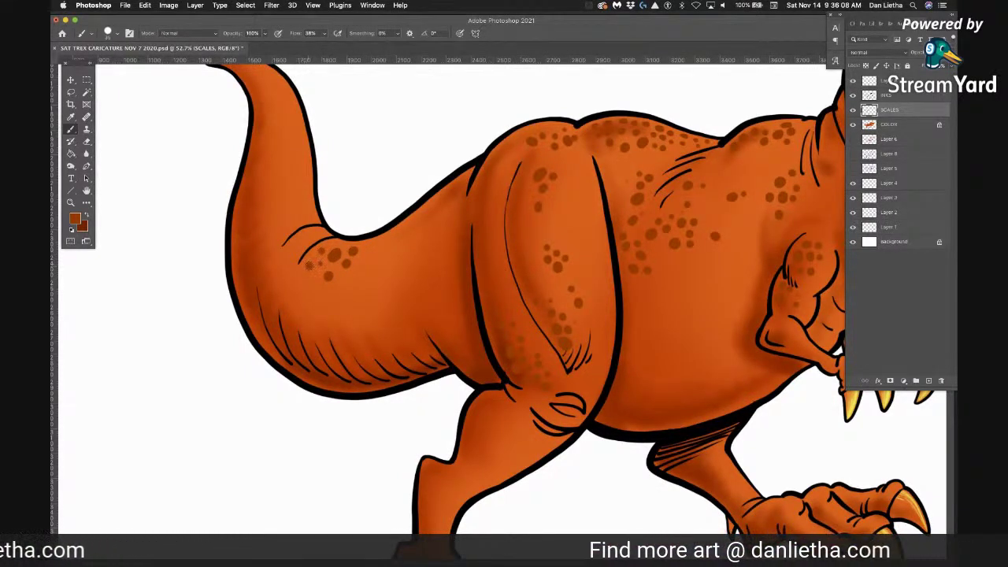
left_click(385, 240)
left_click(398, 231)
left_click(408, 225)
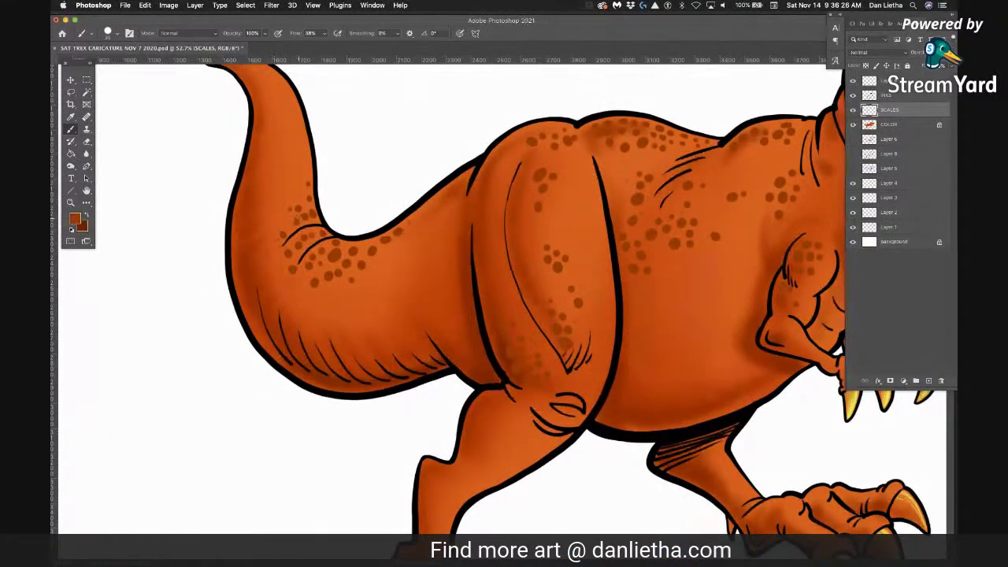
Extend the tail's scale cluster diagonally up the tail towards the hip
left_click(383, 276)
left_click(391, 264)
left_click(400, 249)
left_click(407, 228)
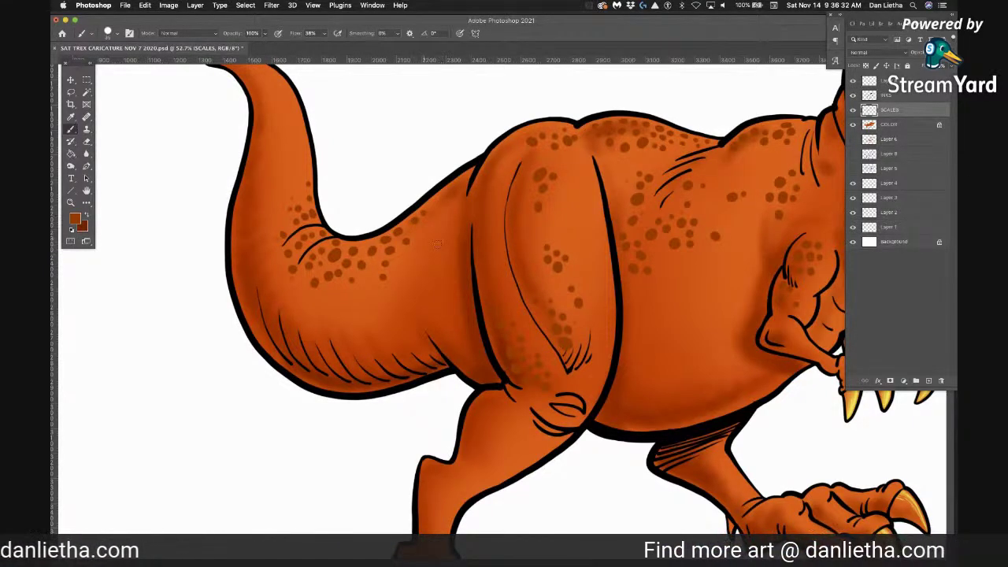
Dot a few scales along the outer edge near the tip of the tail
mouse_move(457, 264)
left_mouse_down()
mouse_move(460, 295)
mouse_move(488, 343)
left_mouse_up()
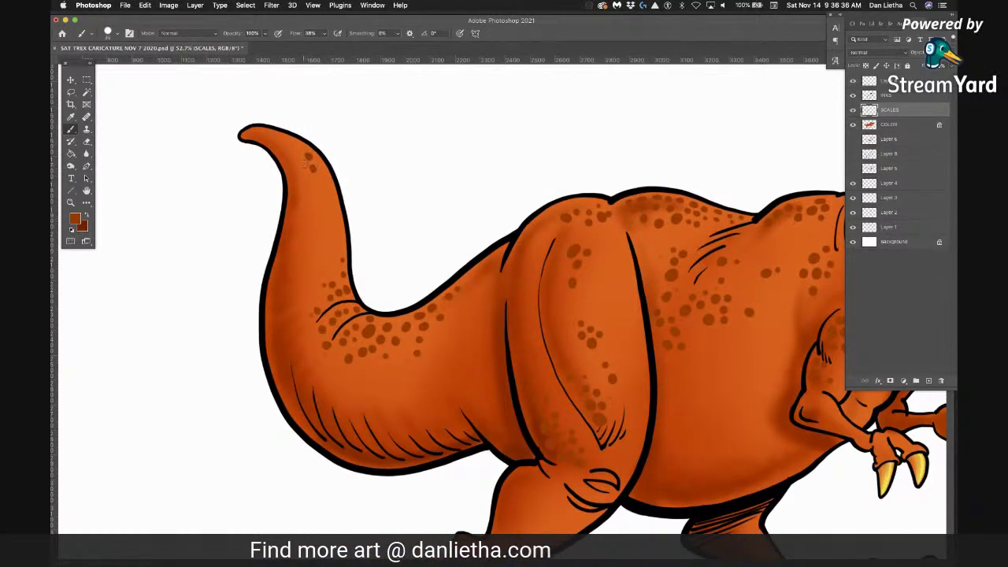
left_click(297, 149)
left_click(288, 141)
left_click(322, 174)
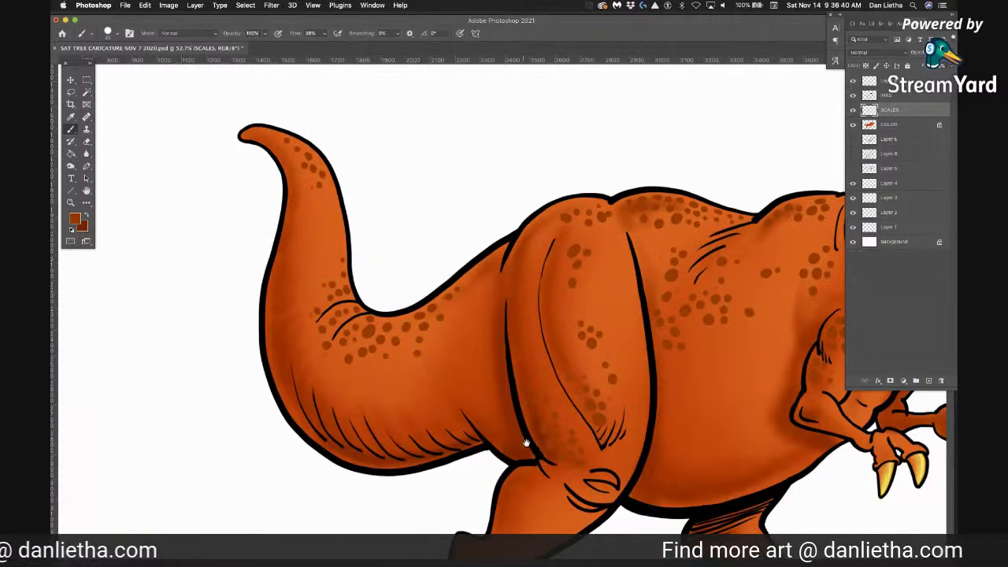
Extend the flank's scale cluster forward towards the arm with more dots
left_click_drag(511, 444, 188, 374)
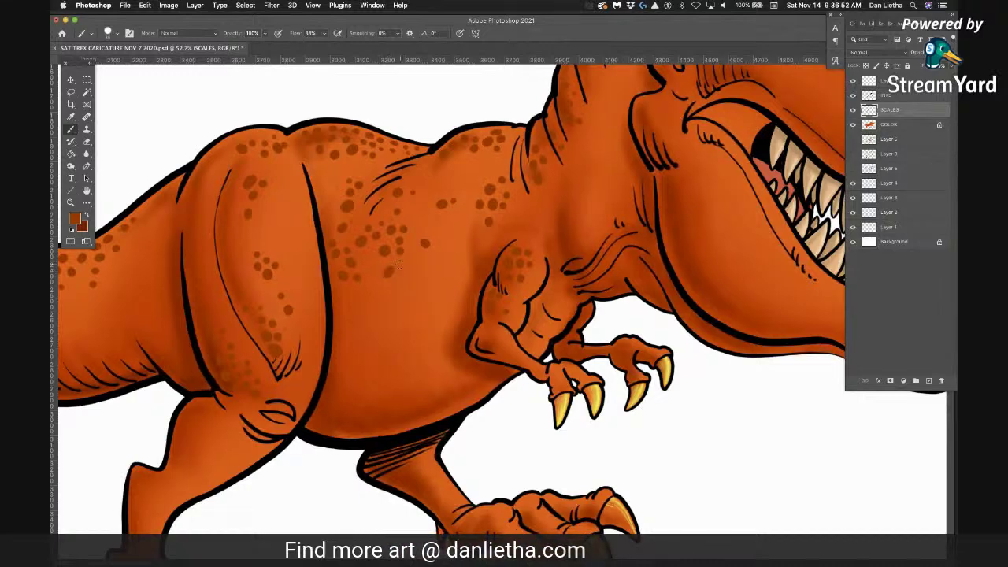
left_click(419, 260)
left_click(429, 256)
left_click(419, 271)
left_click(404, 278)
left_click(432, 267)
left_click(444, 257)
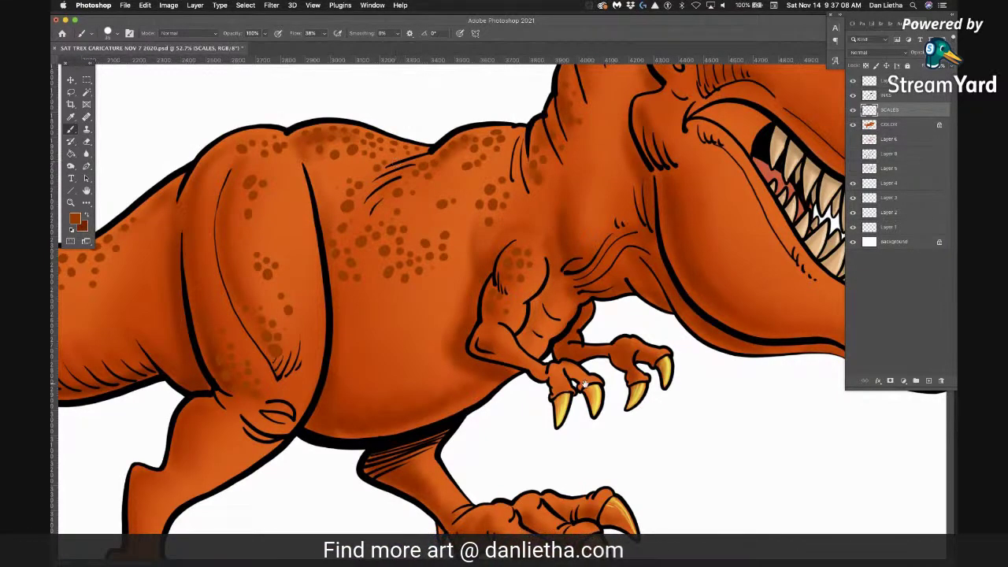
Dot a column of scales on the lower neck, behind the jaw and above the throat folds
scroll(585, 384, "right", 10)
scroll(585, 384, "up", 5)
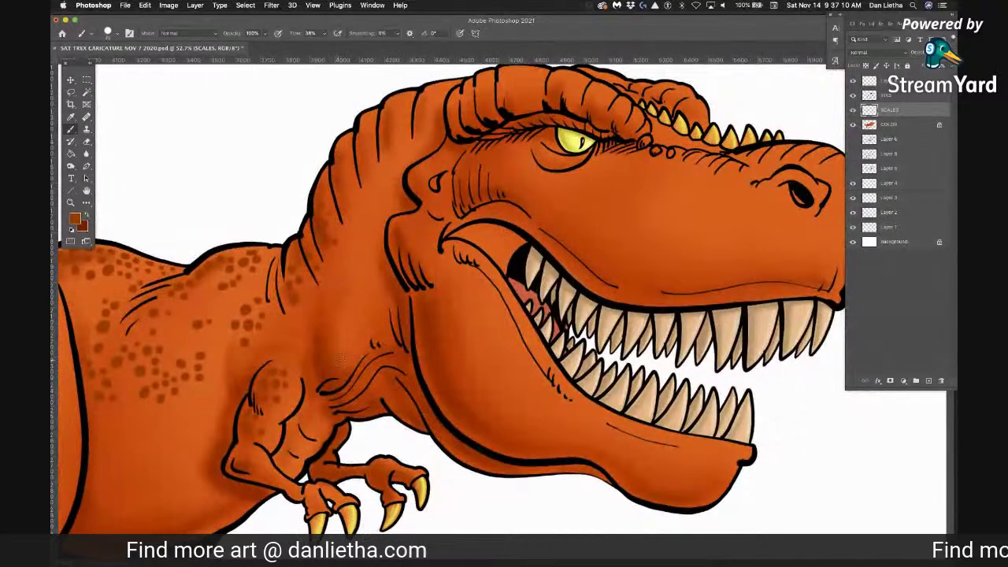
left_click(335, 322)
left_click(343, 334)
left_click(344, 321)
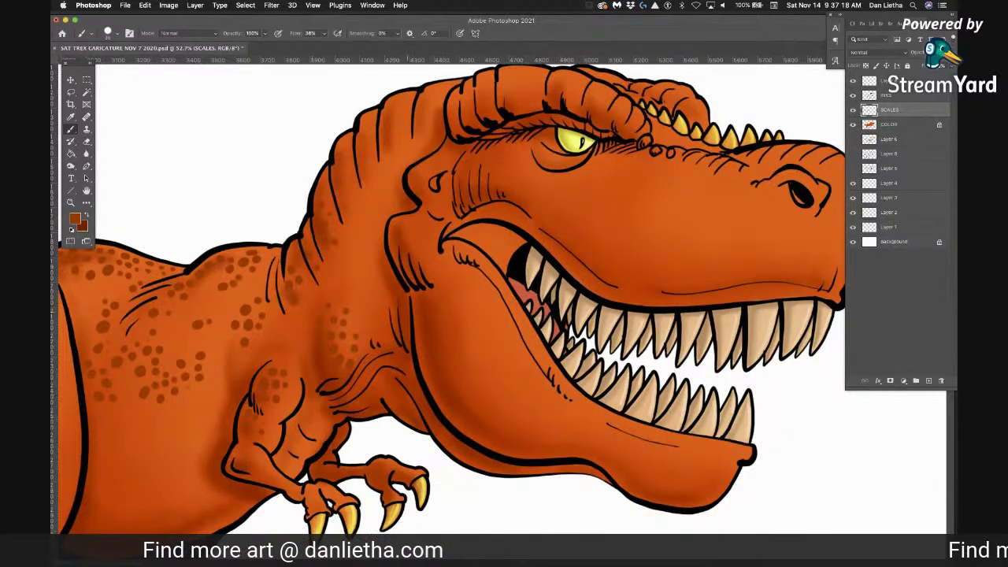
Dot scales on the rear of the lower jaw, beneath the corner of the mouth
left_click(456, 311)
left_click(455, 296)
left_click(449, 278)
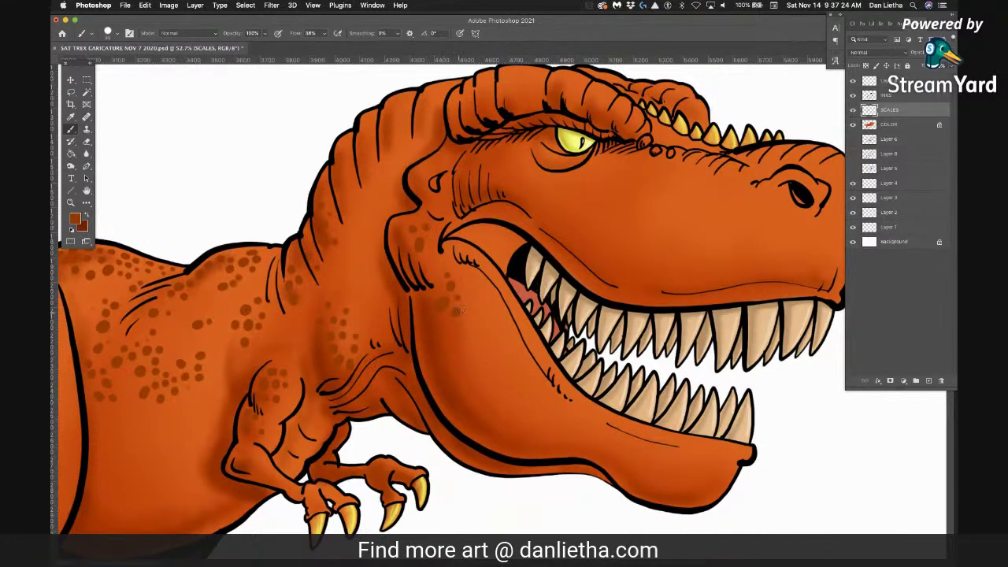
Dot a dense cluster of scales on the cheek below the eye
left_click(543, 199)
left_click(554, 210)
left_click(559, 197)
left_click(569, 195)
left_click(567, 205)
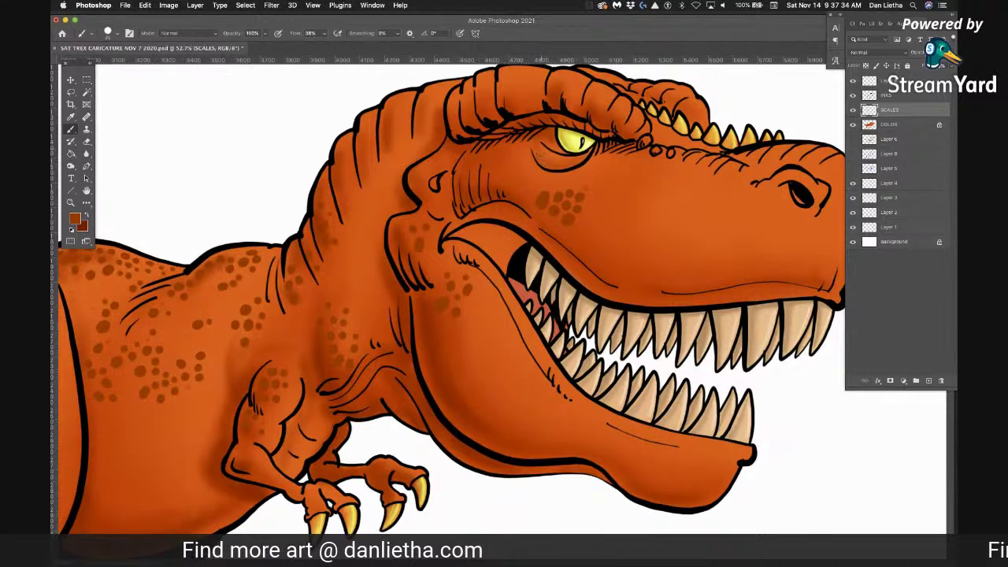
Dot a short row of scales in the fold beneath the eye
left_click(548, 159)
left_click(557, 162)
left_click(566, 161)
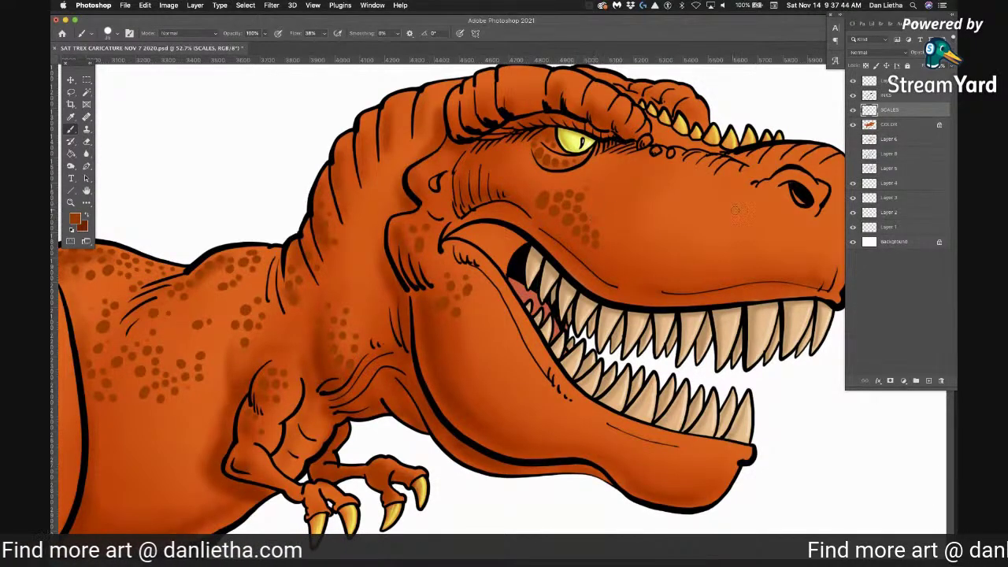
Dot a curved row of scales on the ridge above the nostril
left_click_drag(743, 236, 457, 249)
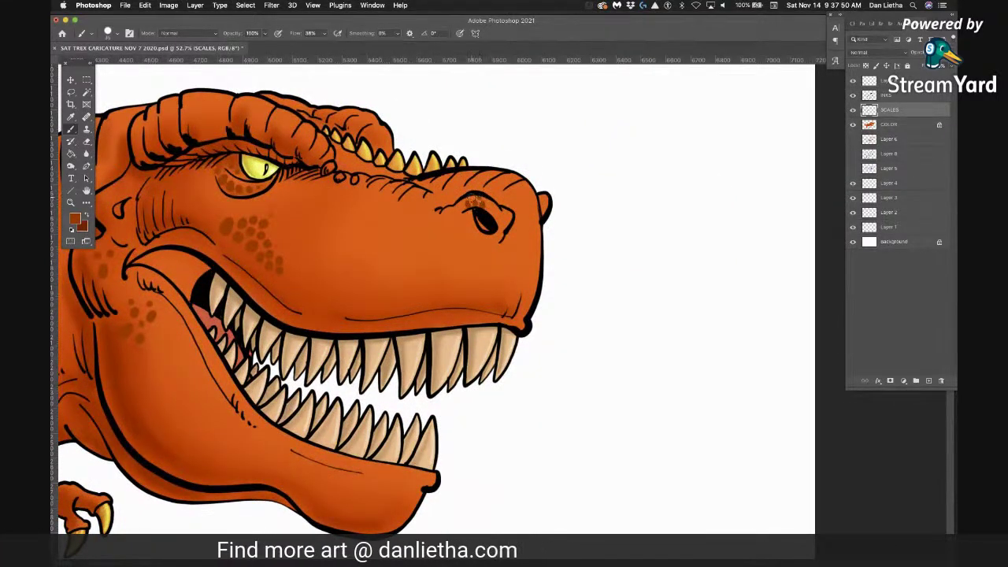
left_click(459, 209)
left_click(486, 206)
left_click(493, 210)
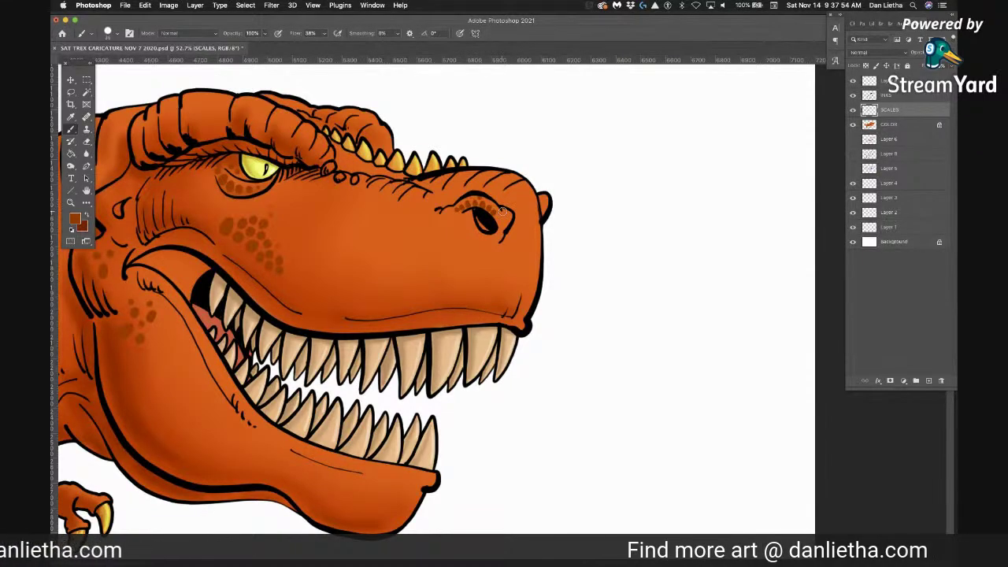
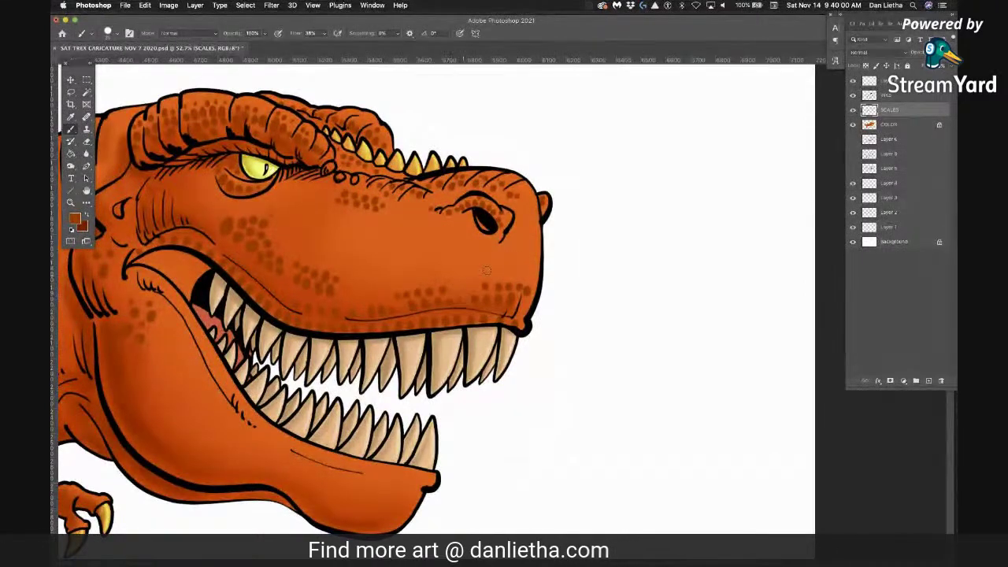
Dot scales near the tip of the snout, just in front of and below the nostril
left_click(516, 235)
left_click(523, 239)
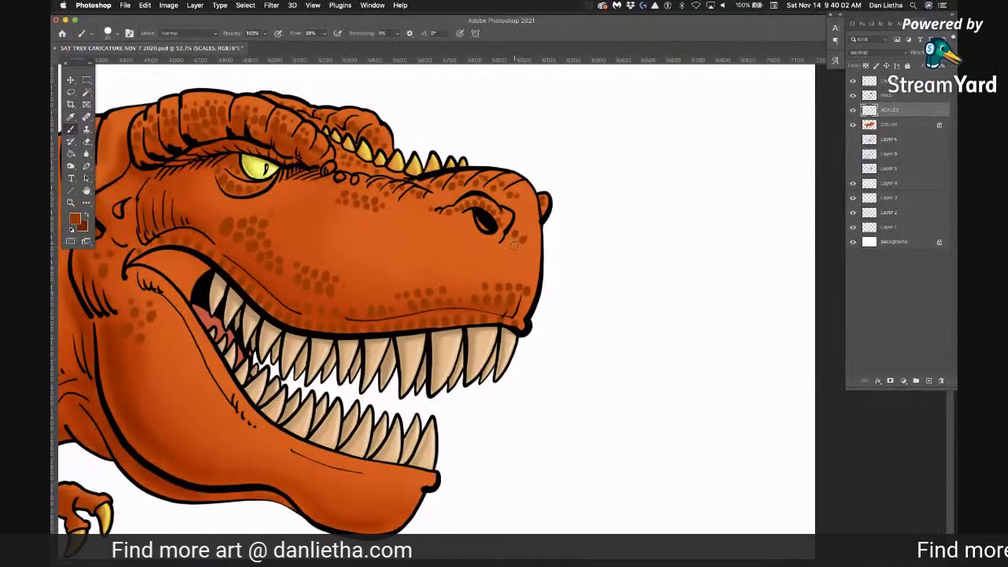
left_click(514, 245)
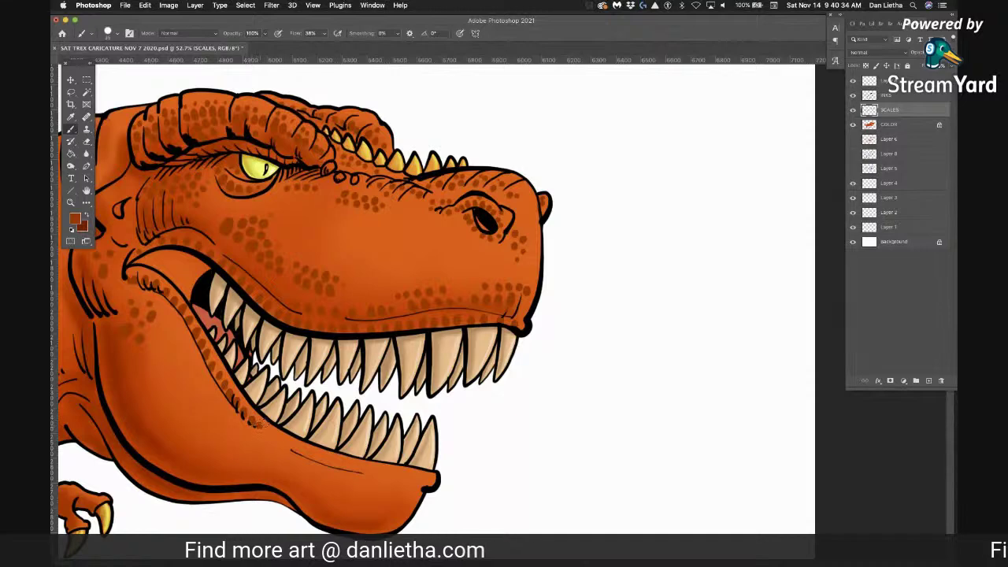
Continue the row of scales along the lower jaw's lip line beneath the teeth
left_click(315, 458)
left_click(325, 462)
left_click(288, 447)
left_click(279, 440)
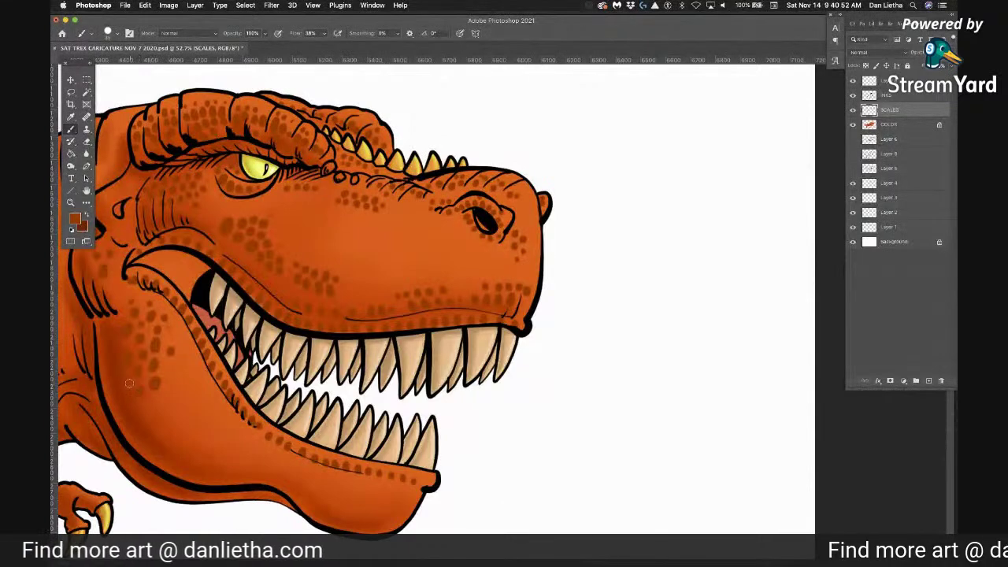
Extend the scale cluster on the rear of the lower jaw downwards with larger dots
left_click_drag(168, 365, 169, 397)
left_click(179, 372)
left_click(182, 382)
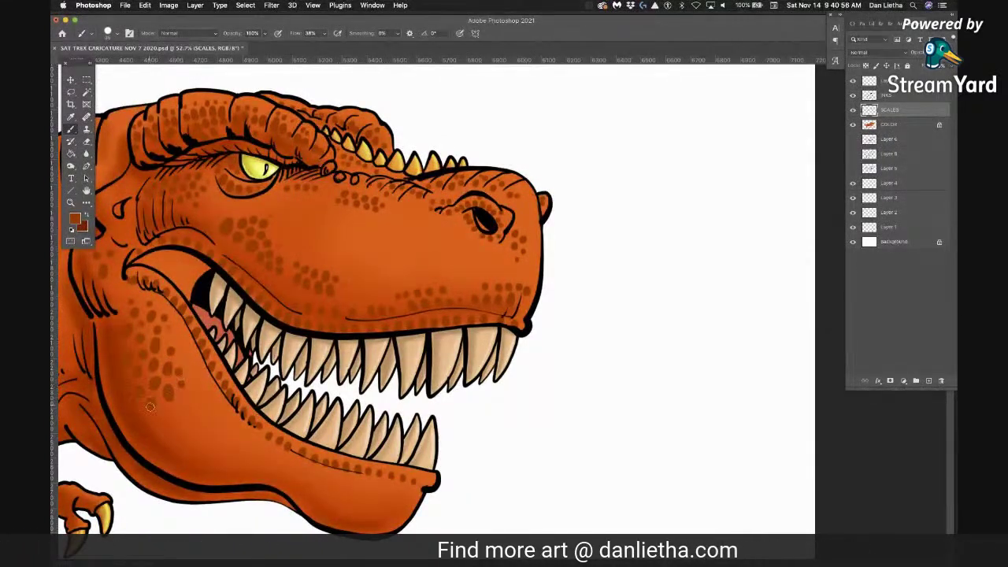
left_click(153, 421)
left_click(166, 415)
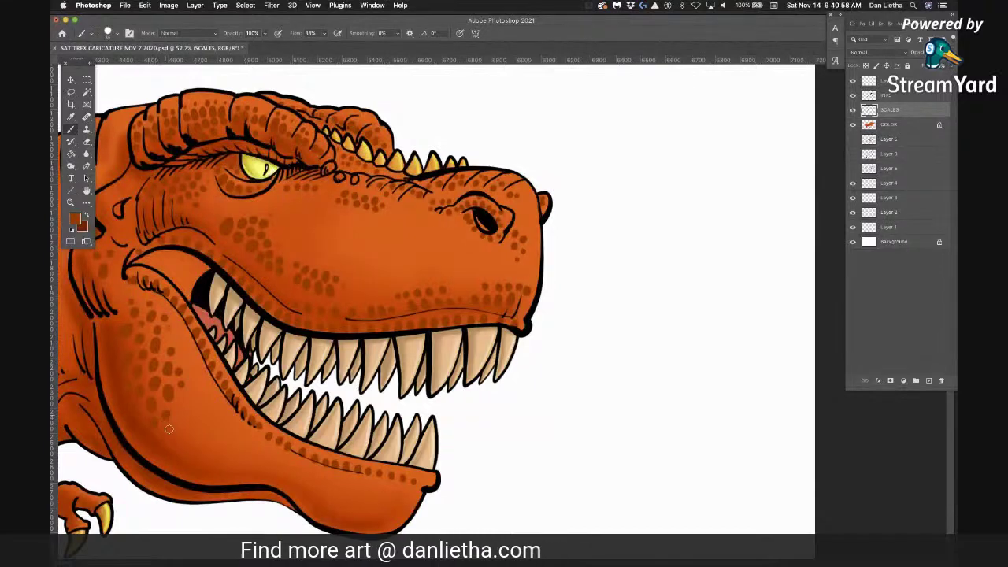
left_click(171, 437)
left_click(176, 410)
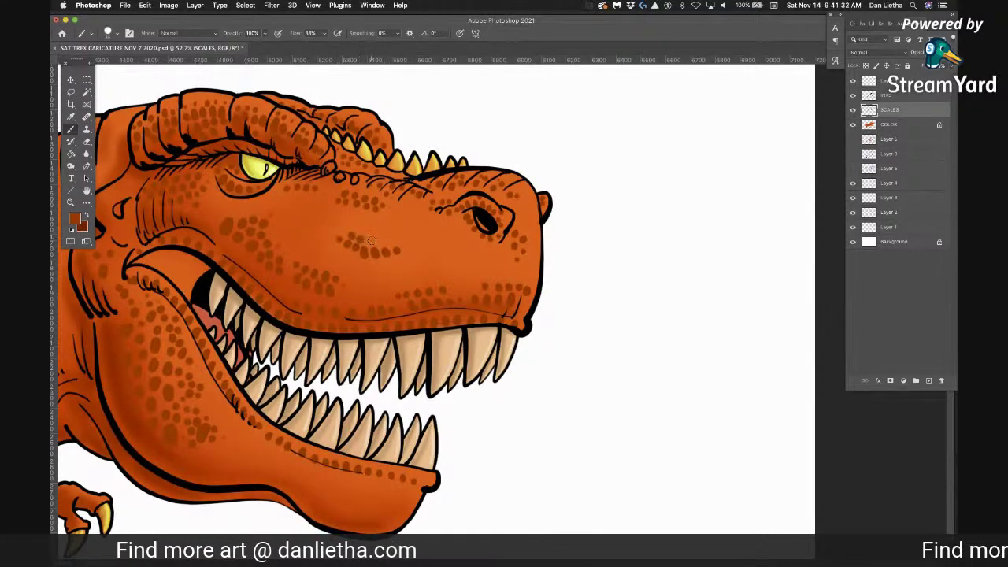
Extend the lower rear of the flank's scale cluster, beside the thigh, with more dots
left_click_drag(423, 458, 694, 387)
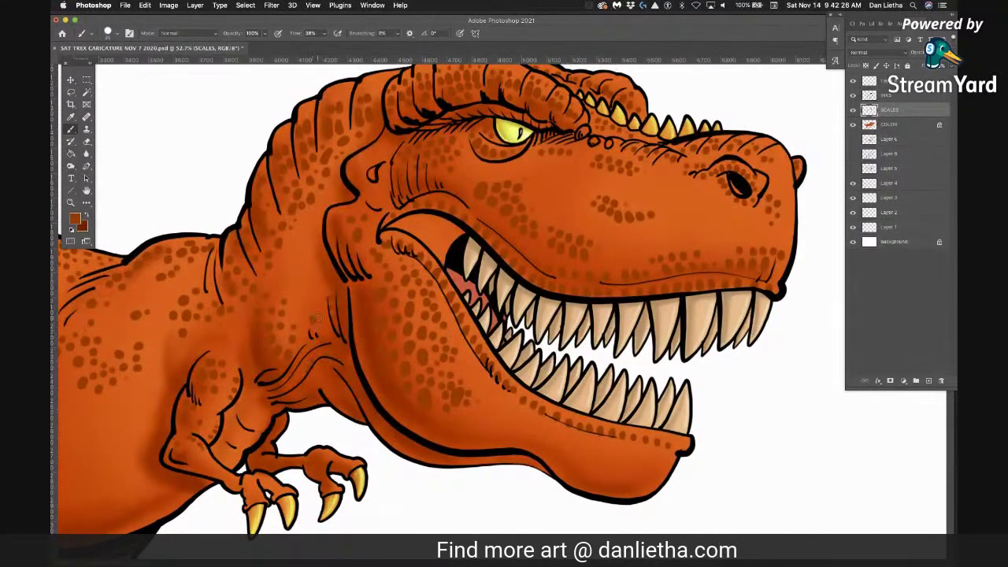
left_click_drag(367, 486, 662, 426)
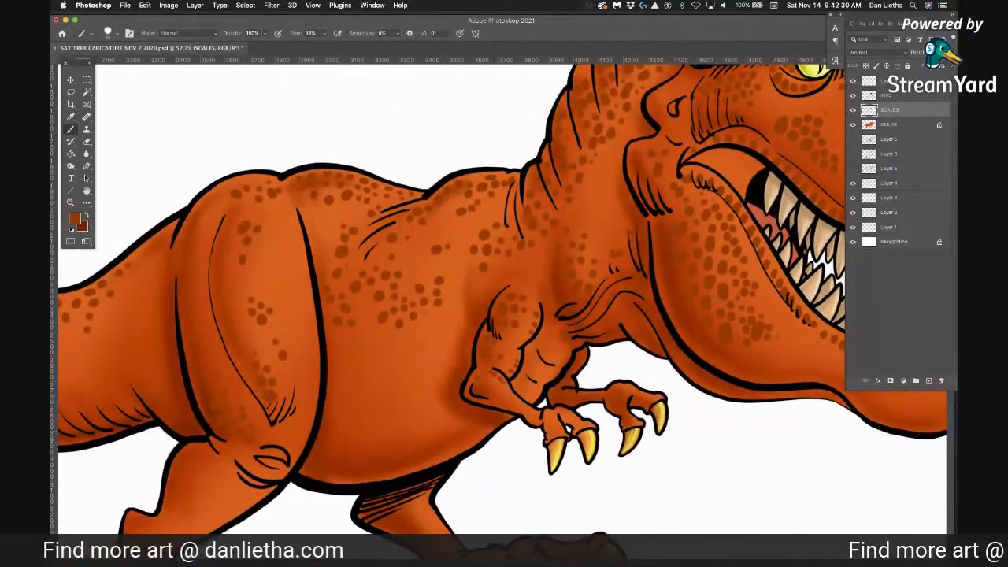
left_click_drag(360, 352, 356, 362)
left_click(373, 349)
left_click(367, 337)
left_click(358, 339)
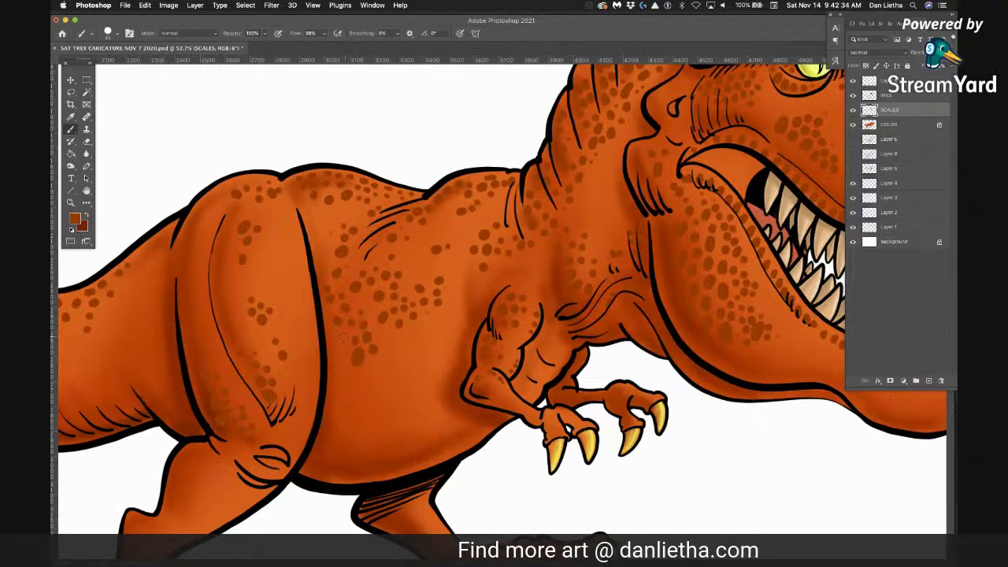
Dot a column of scales down the upper thigh and continue the spots on the near leg below the knee
left_click(269, 273)
left_click(269, 263)
left_click(268, 253)
left_click(268, 234)
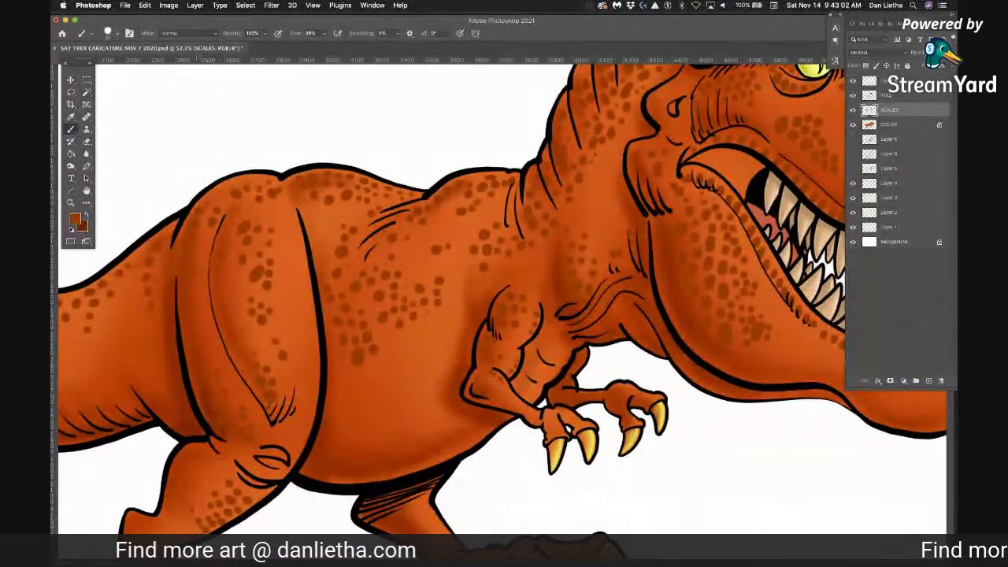
left_click(194, 521)
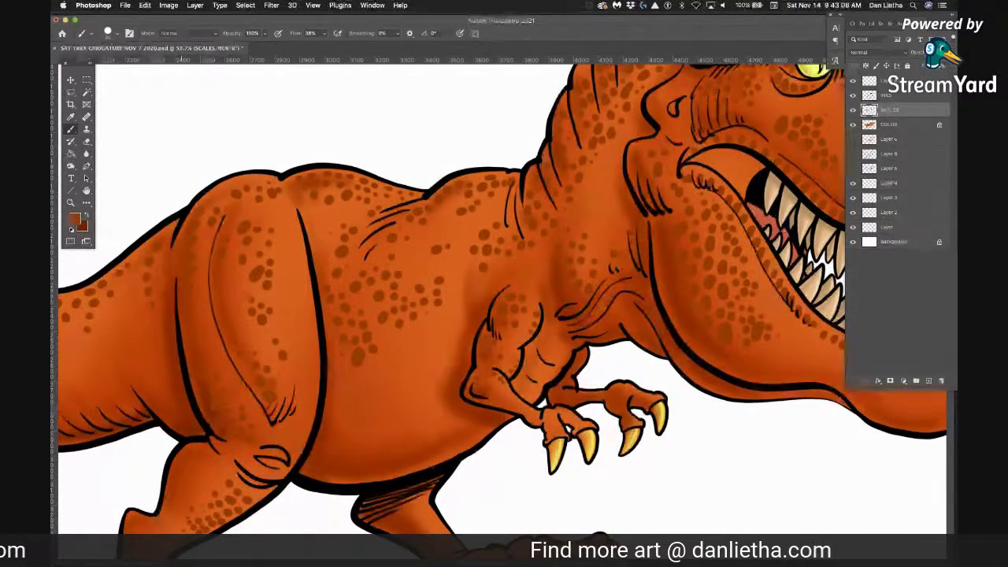
Dot rows of scales along the toes and top of the near foot
mouse_move(341, 501)
left_mouse_down()
mouse_move(418, 310)
mouse_move(501, 275)
left_mouse_up()
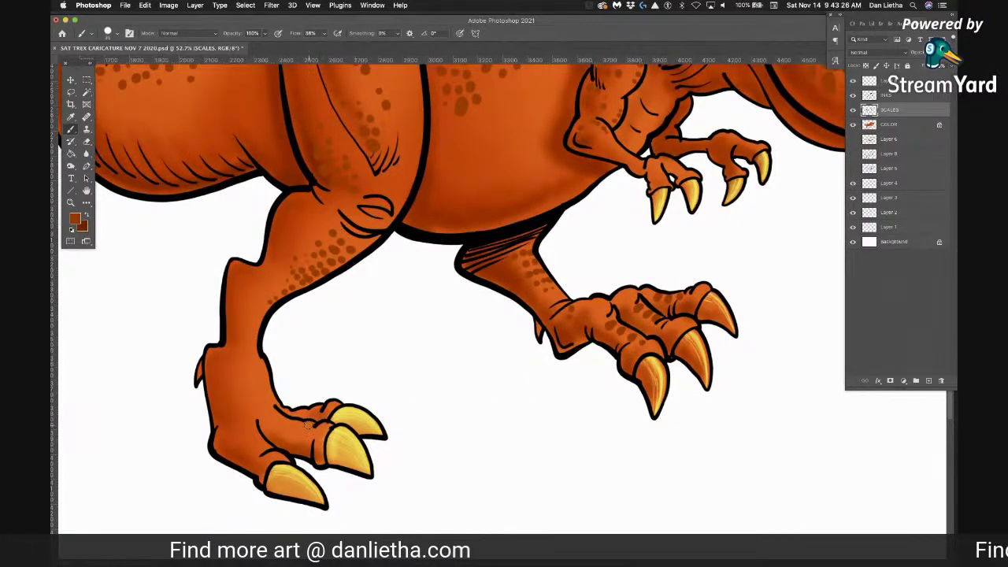
left_click(295, 427)
left_click(286, 423)
left_click(277, 417)
left_click(268, 410)
left_click(293, 411)
left_click(305, 408)
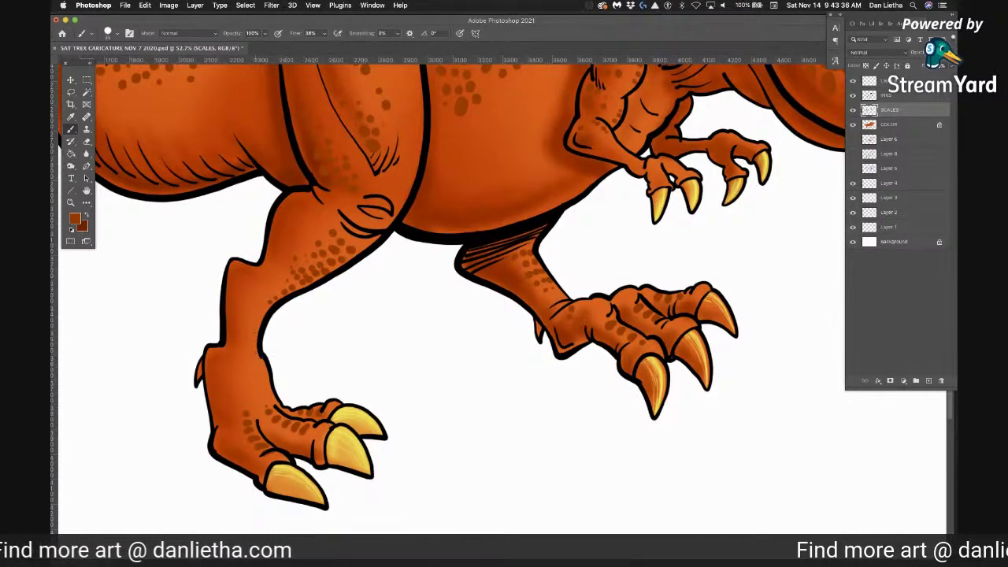
Dot scales down the front of the near shin and on the knuckles of the far foot
left_click(259, 311)
left_click(257, 319)
left_click(255, 327)
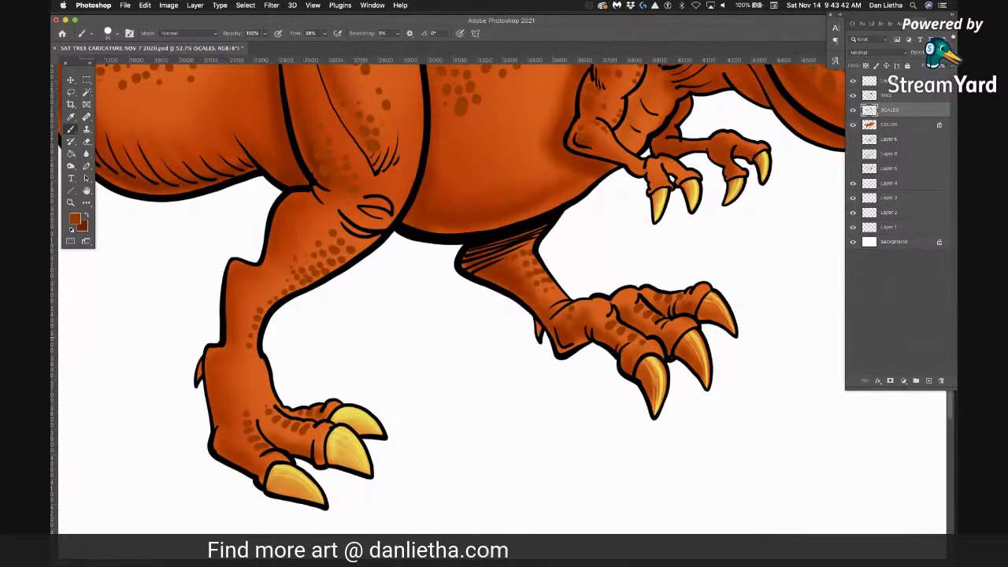
left_click(598, 310)
left_click(626, 301)
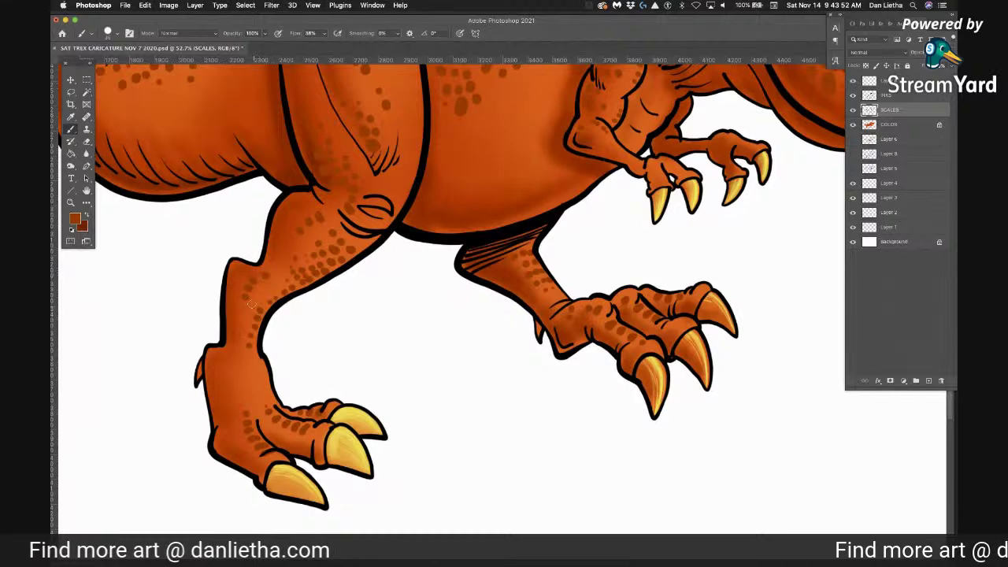
Dot scales on the back of the near shin and down the ankle above the foot
left_click(242, 304)
left_click(223, 361)
left_click(224, 371)
left_click(228, 383)
Show the whole T. rex to review the scale pattern, and lock the transparent pixels of the SCALES layer
left_click_drag(596, 300, 403, 521)
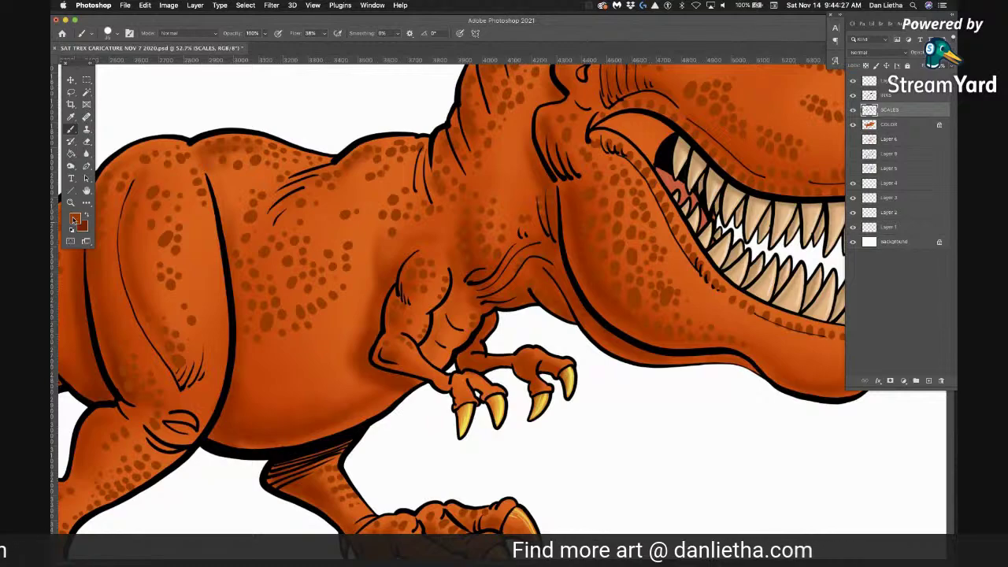
key("z")
left_click(291, 387, "alt")
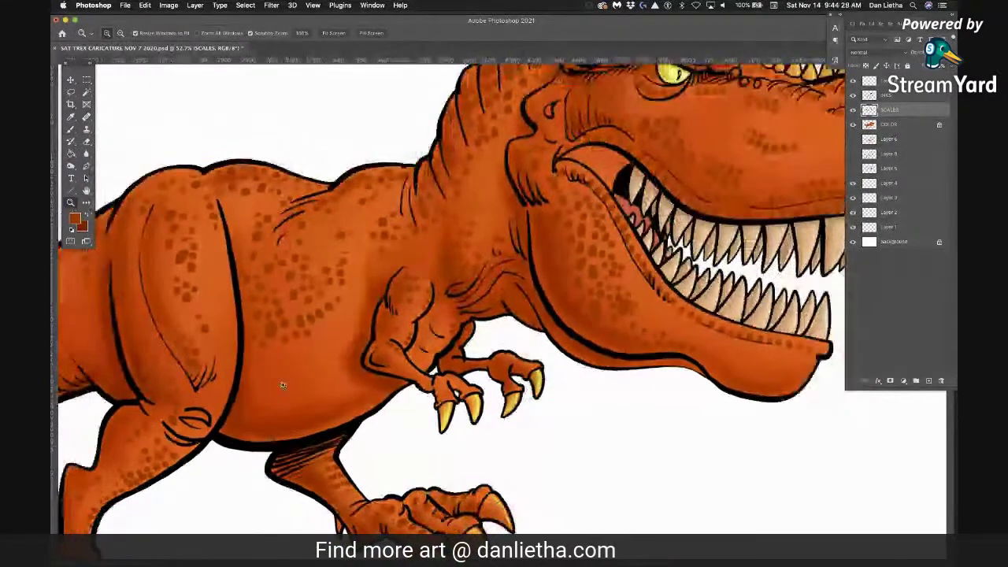
left_click(285, 384, "alt")
key("super+0")
scroll(646, 389, "up", 4)
scroll(653, 393, "up", 3)
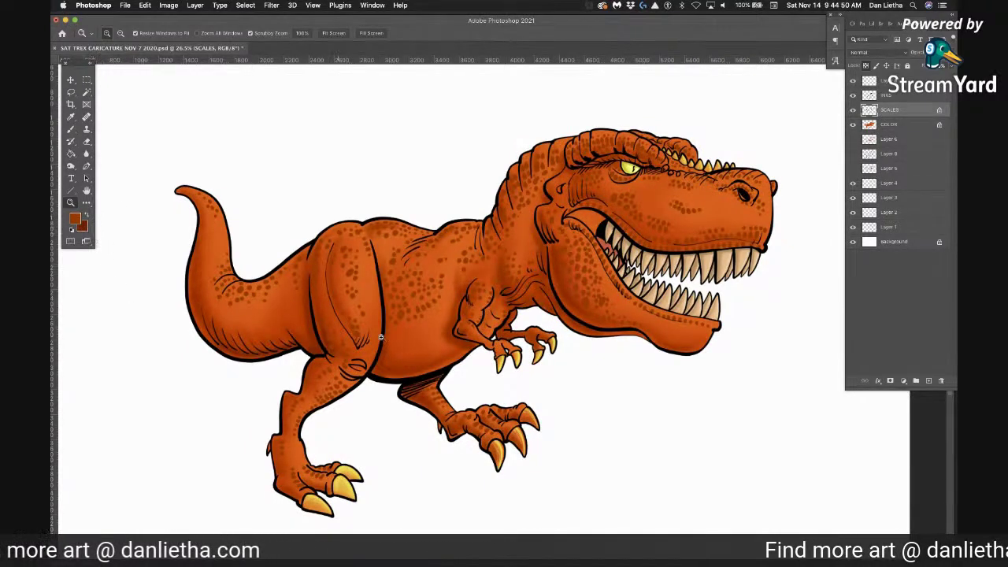
Set the foreground colour to a darker reddish brown with hue 13°, saturation 94% and brightness 47% for shading the head's scales
left_click(579, 387)
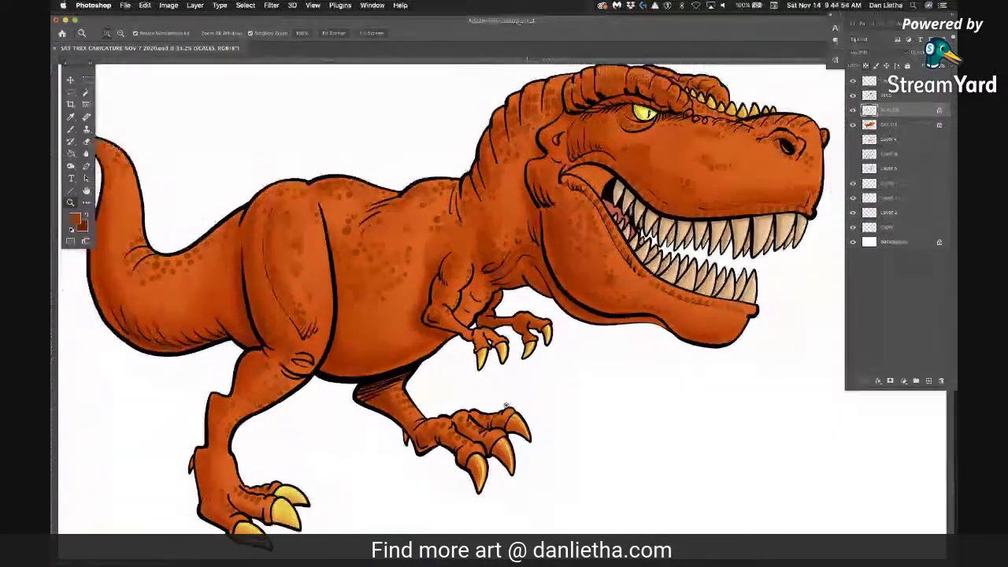
left_click_drag(570, 385, 372, 536)
left_click_drag(627, 352, 618, 376)
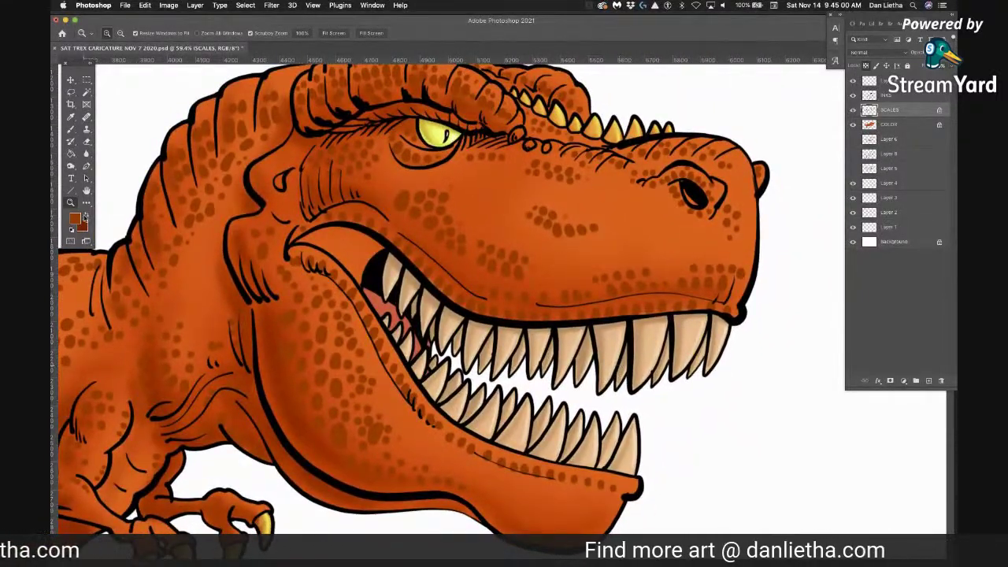
left_click(70, 117)
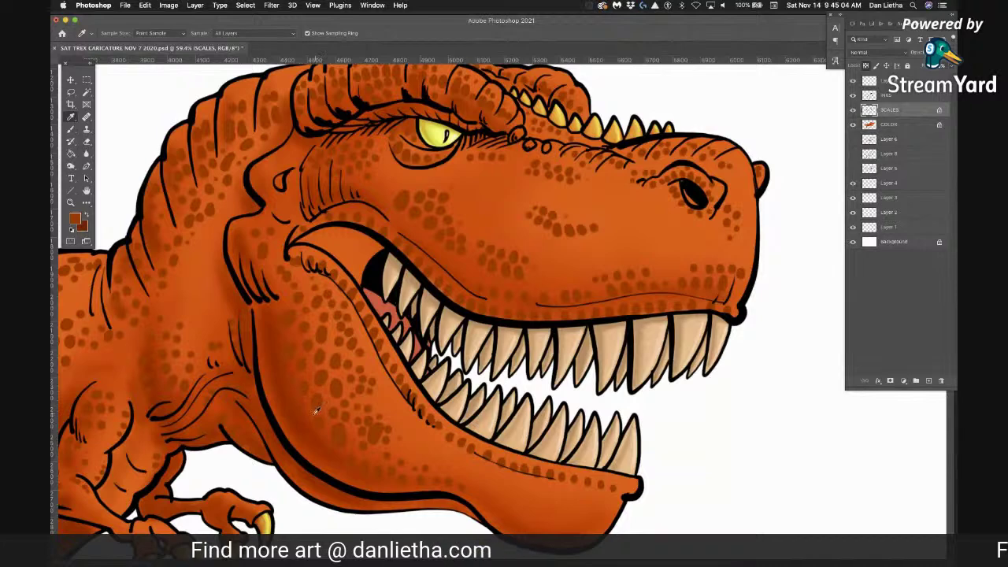
left_click(306, 416)
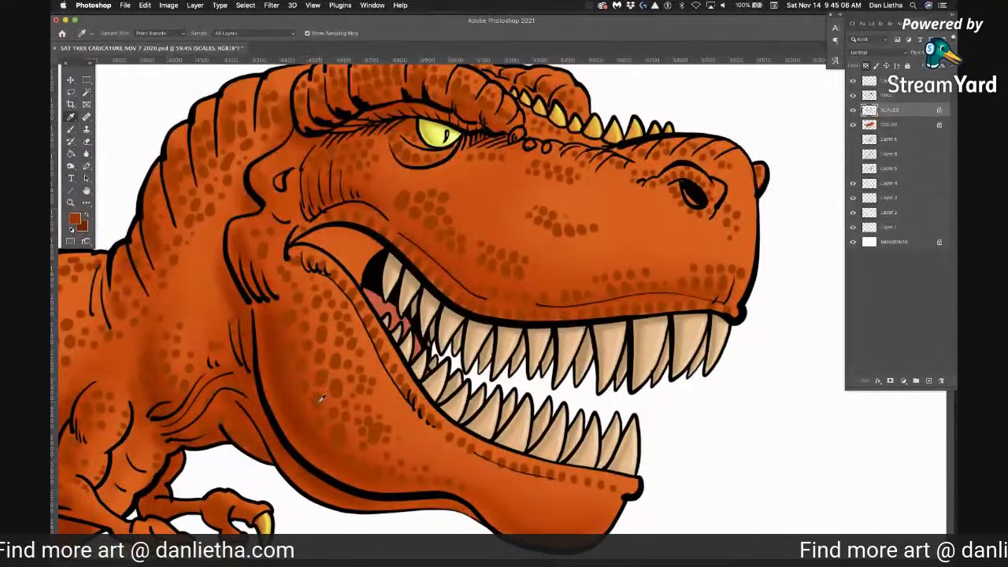
left_click(319, 400)
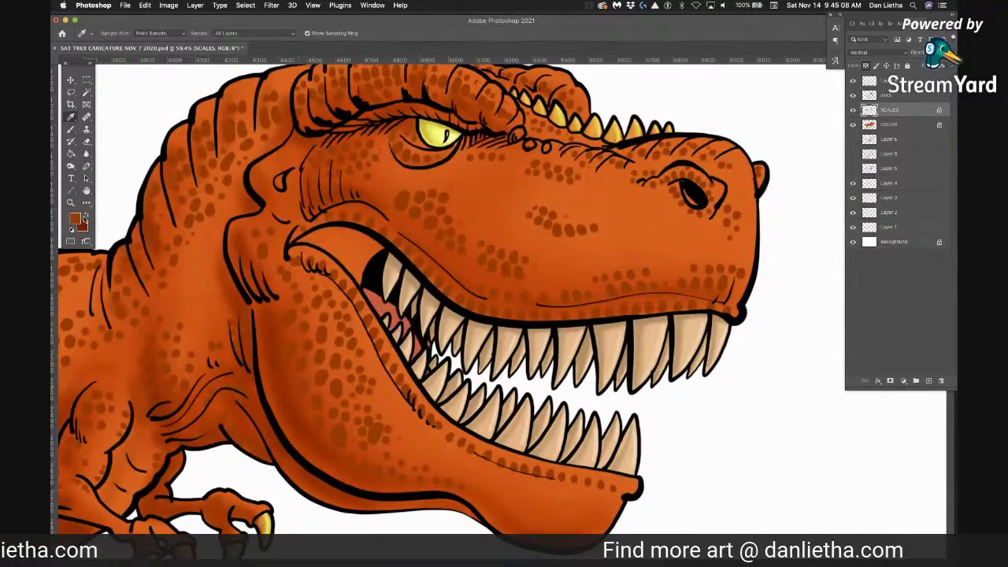
left_click(75, 219)
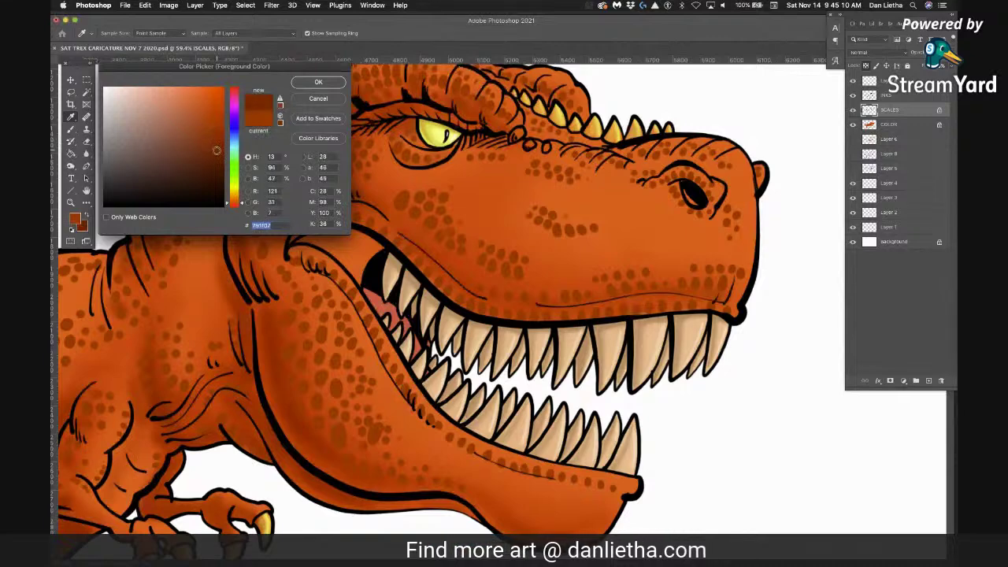
left_click(307, 84)
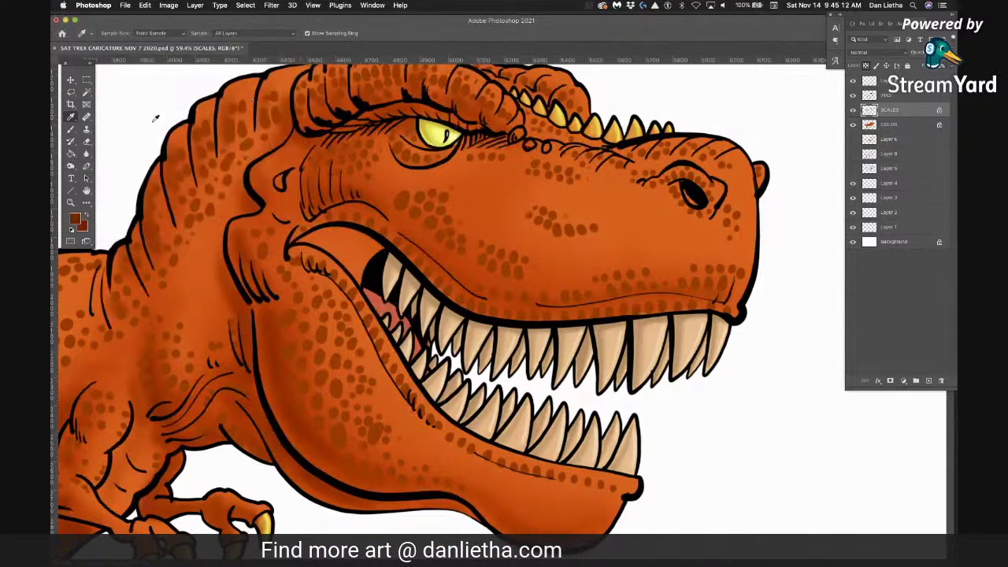
Set up the Brush tool with the Soft Round Pressure Opacity preset and 82% opacity
left_click(70, 130)
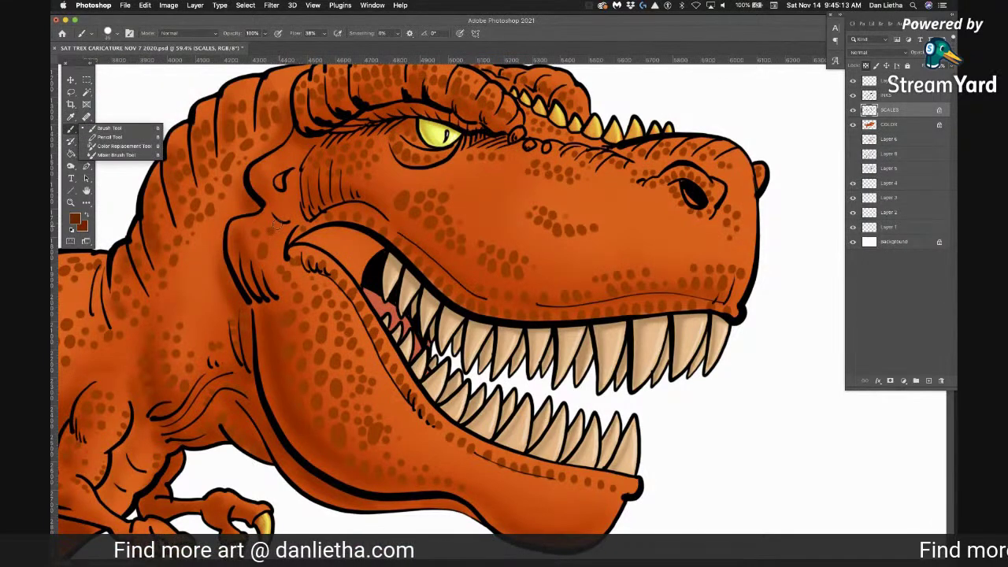
left_click(110, 128)
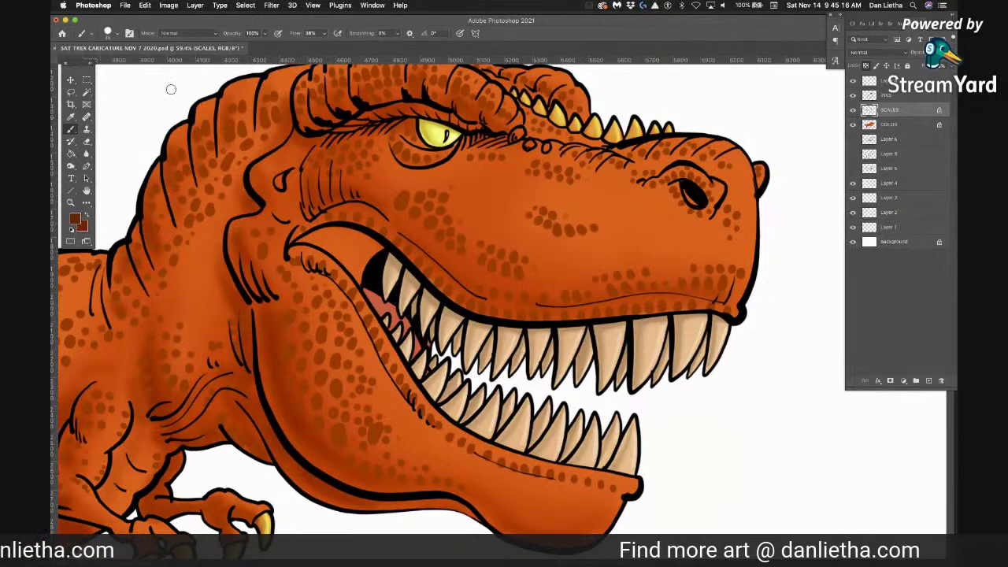
left_click(117, 34)
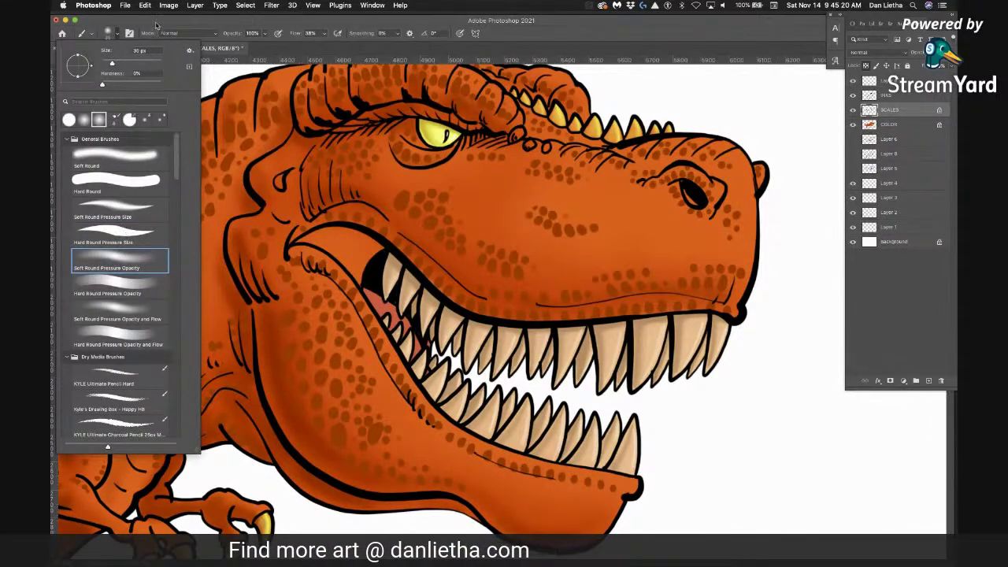
left_click(213, 33)
left_click(266, 36)
left_click_drag(265, 46, 256, 45)
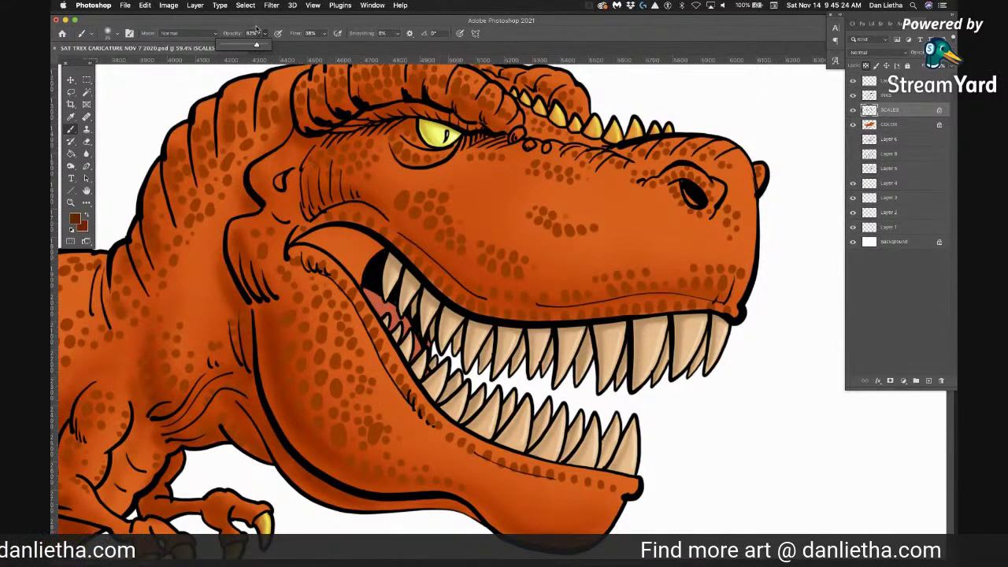
left_click(287, 48)
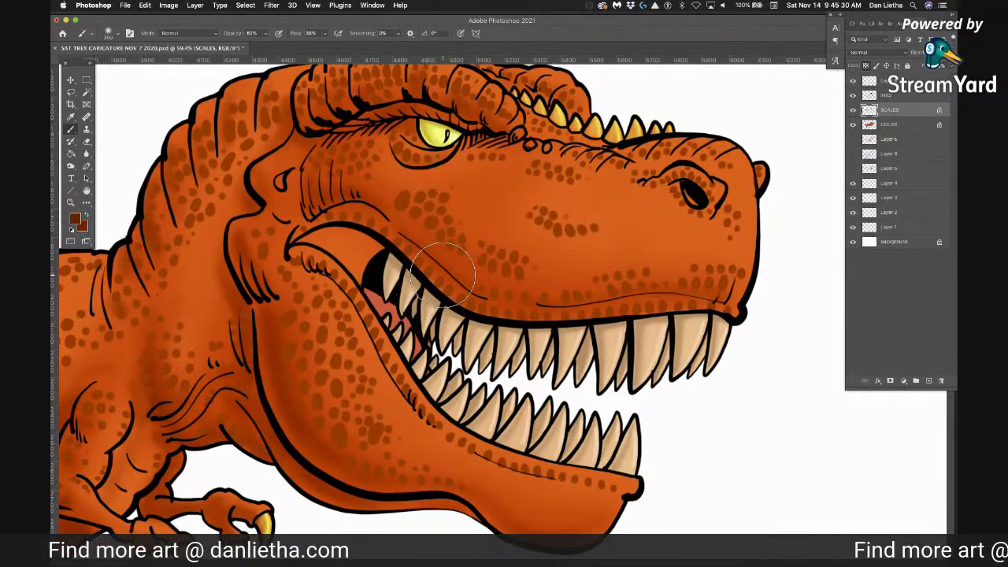
Reduce the soft brush's size and darken the scales on the lower jaw and cheek
key("bracketleft")
key("bracketleft")
key("bracketleft")
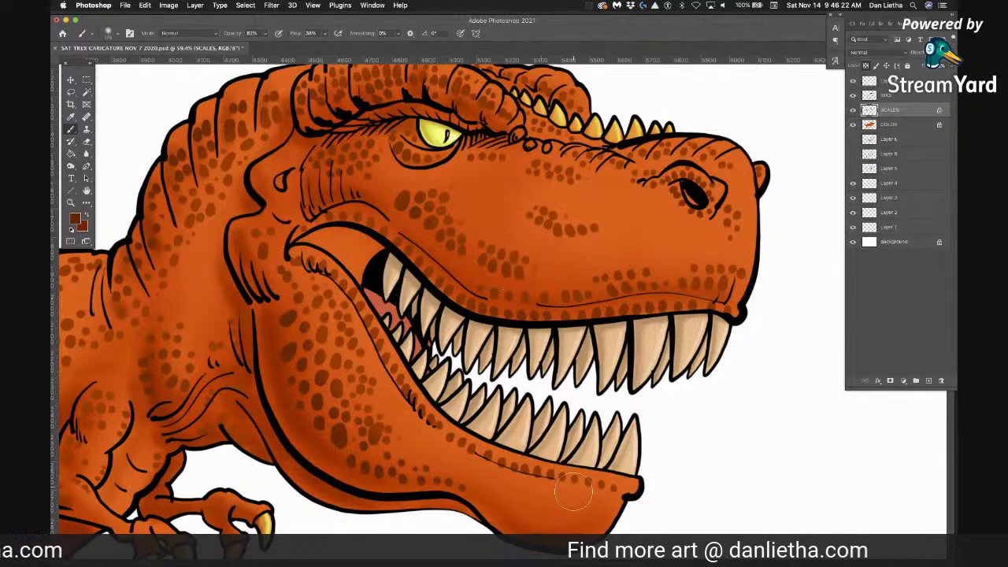
Darken the shadowed scales on the neck, body, legs, tail and head with the soft brush
left_click_drag(259, 439, 497, 368)
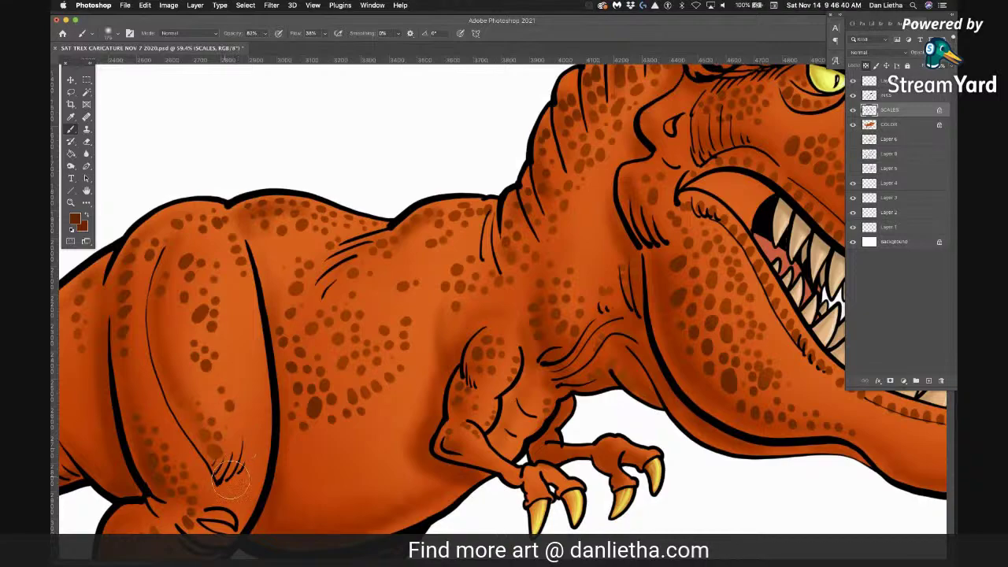
left_click_drag(320, 472, 509, 286)
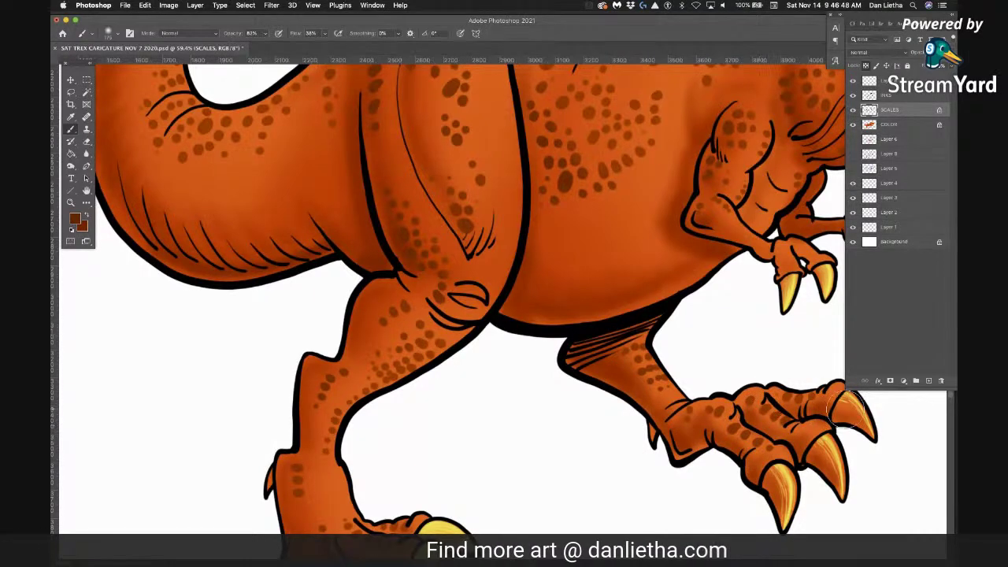
scroll(591, 511, "down", 5)
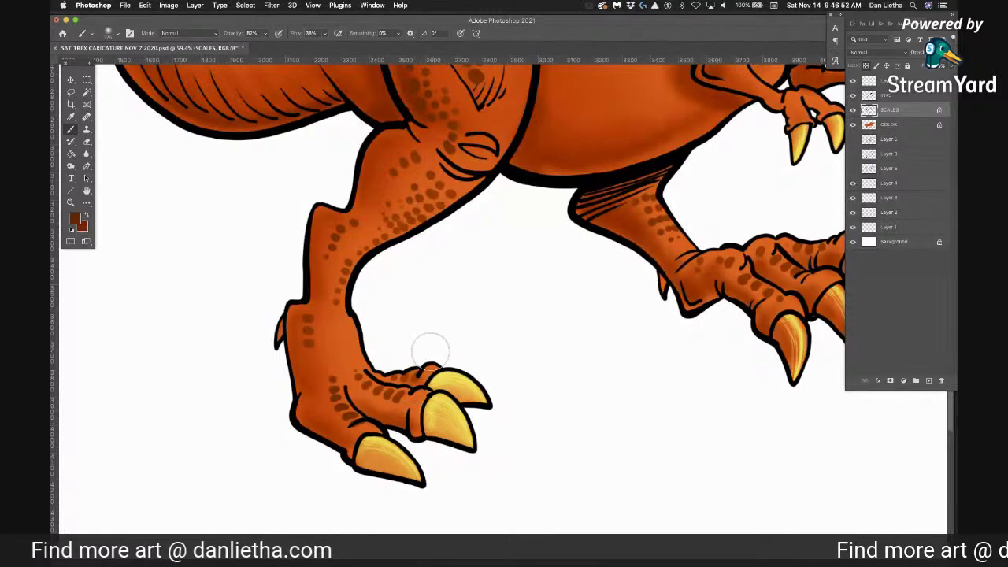
scroll(424, 242, "up", 15)
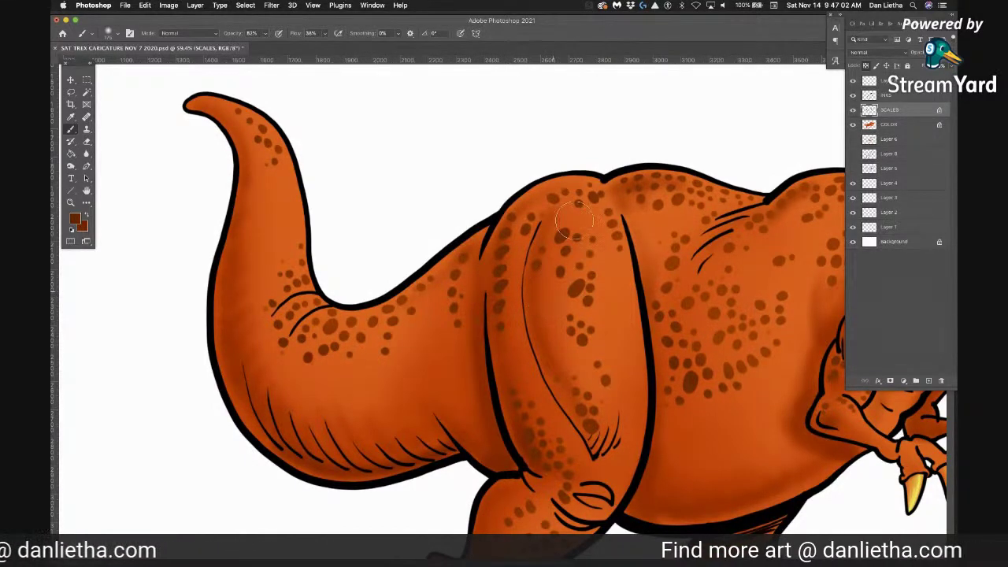
left_click_drag(662, 318, 295, 322)
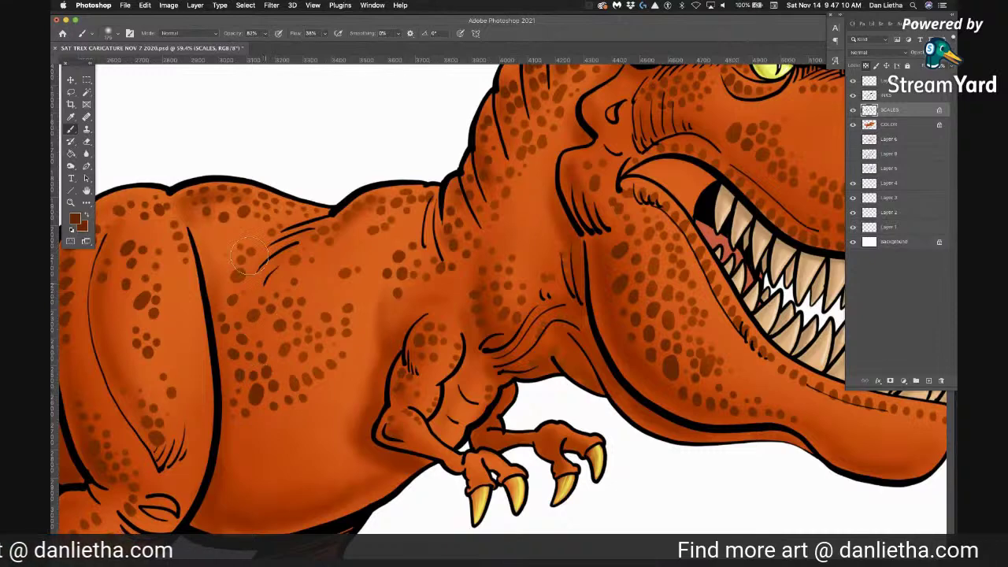
mouse_move(559, 344)
left_mouse_down()
mouse_move(398, 436)
mouse_move(342, 451)
left_mouse_up()
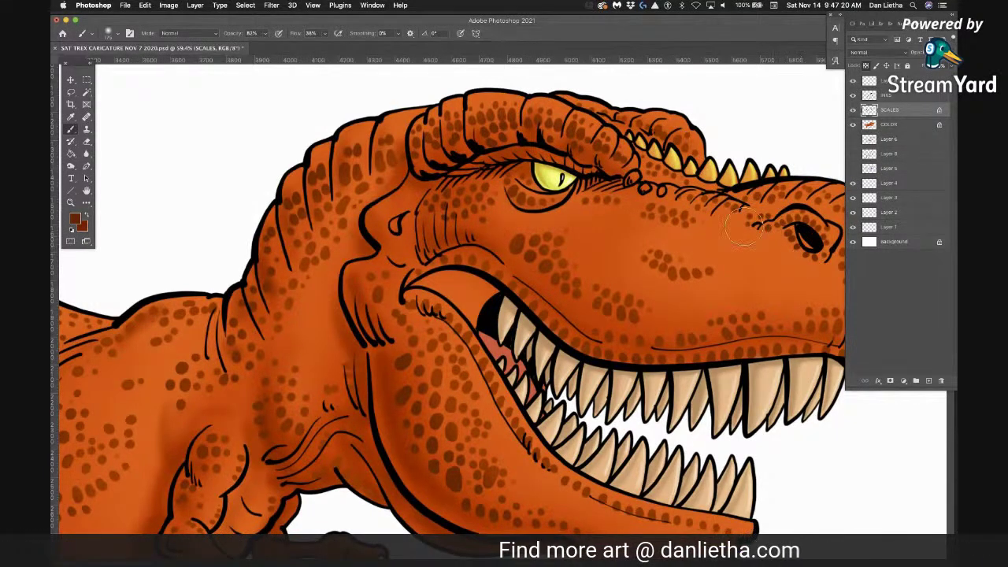
mouse_move(703, 343)
left_mouse_down()
mouse_move(523, 323)
mouse_move(510, 311)
left_mouse_up()
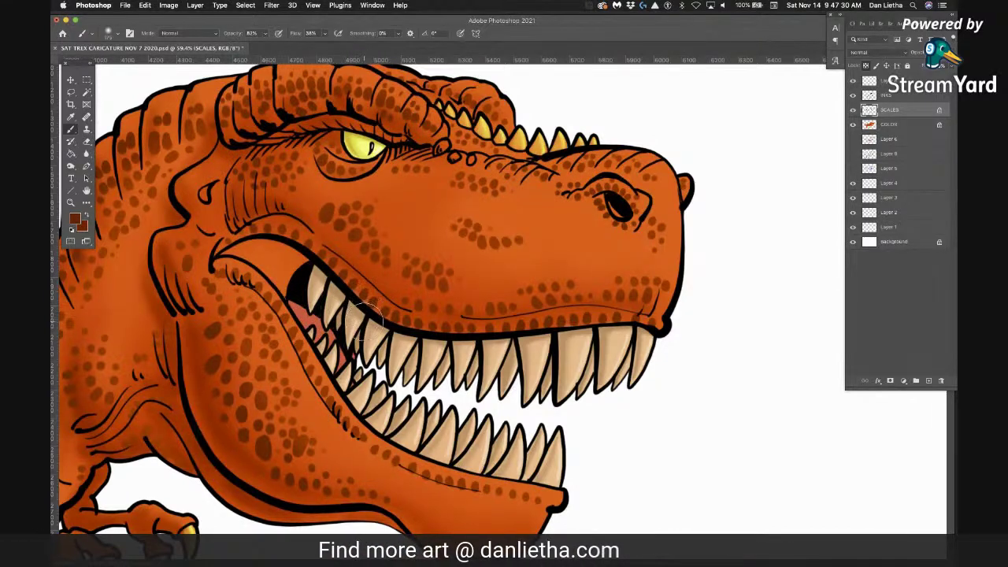
Set the foreground colour to a light peach with hue 12°, saturation 45% and brightness 94% for highlighting the head's scales
left_click(71, 203)
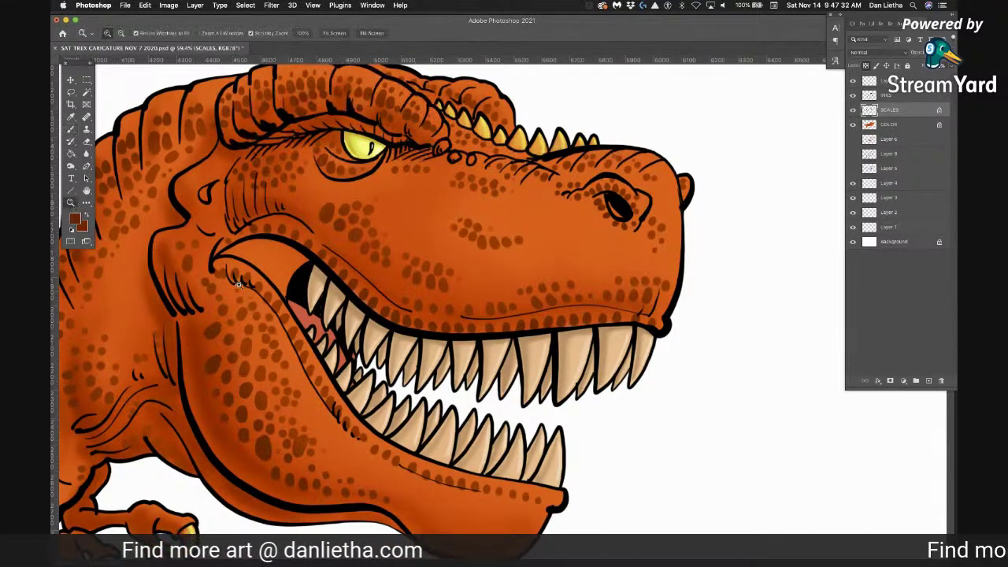
left_click_drag(339, 323, 320, 401)
left_click_drag(599, 351, 663, 356)
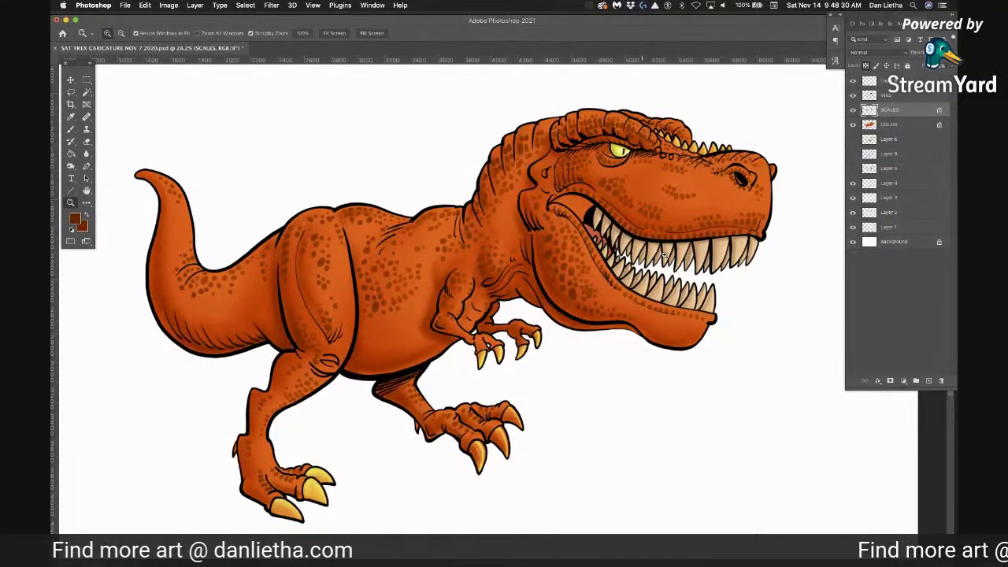
left_click_drag(713, 252, 776, 276)
left_click_drag(692, 308, 640, 432)
scroll(639, 432, "up", 3)
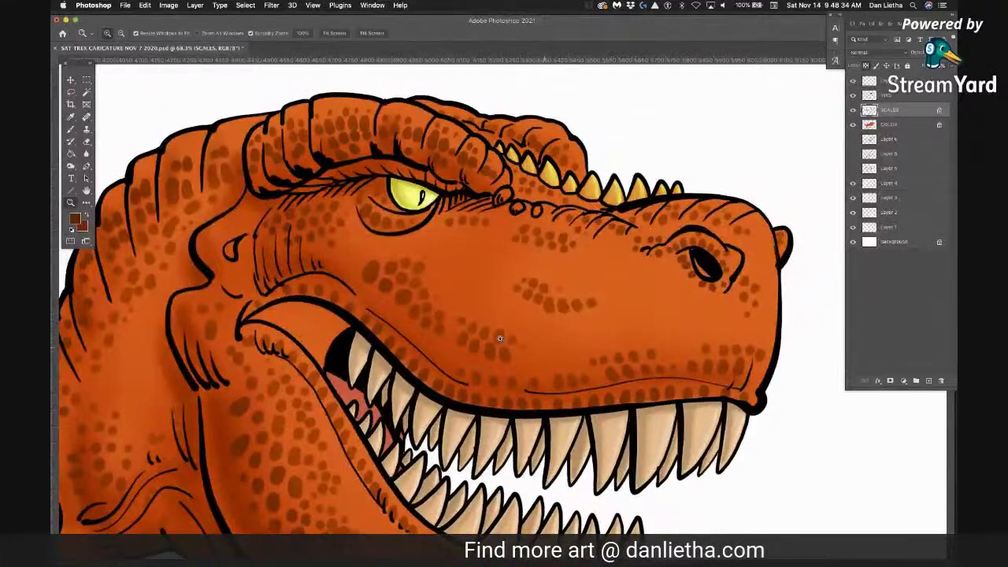
left_click(71, 130)
left_click(81, 219)
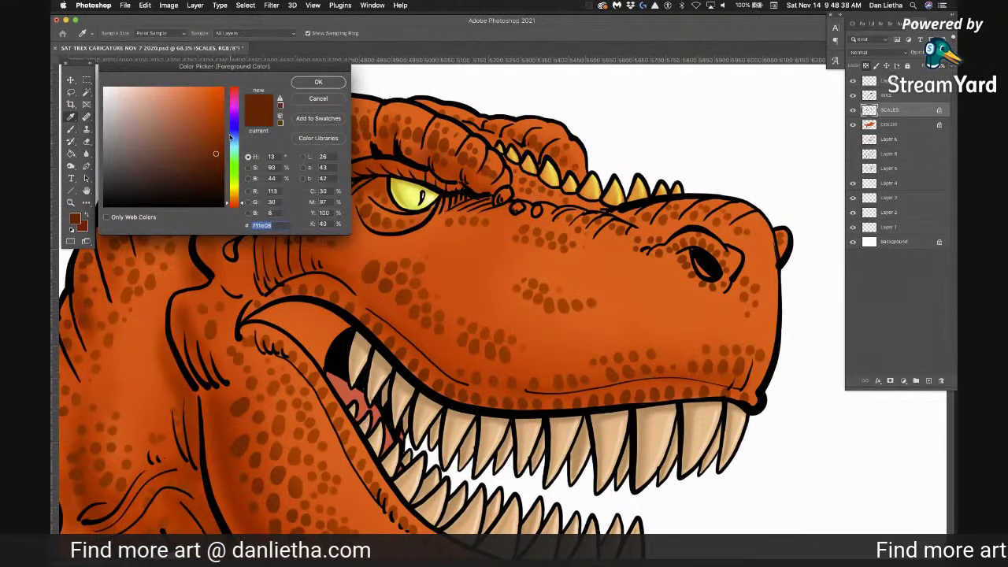
left_click(379, 264)
left_click(171, 96)
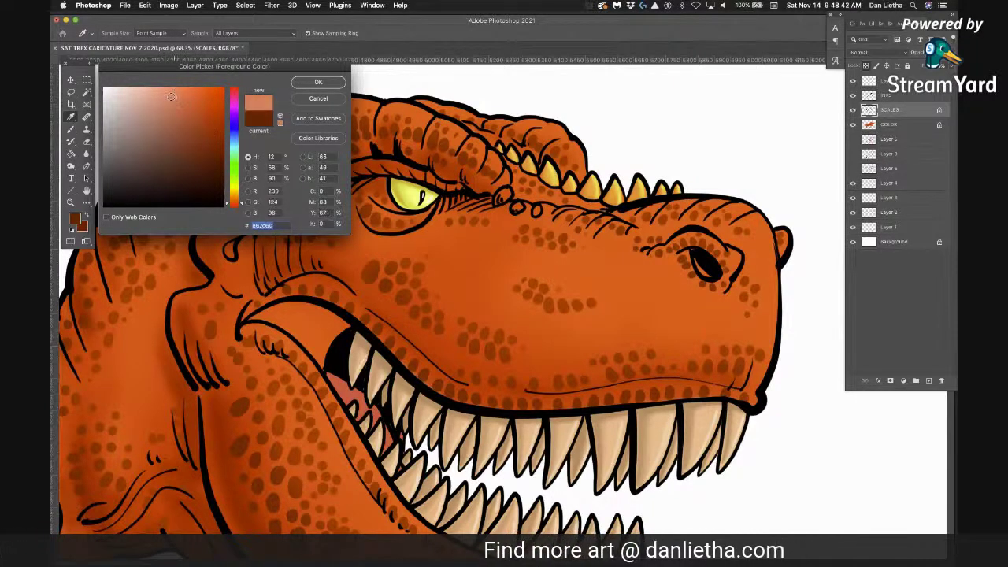
left_click_drag(162, 96, 156, 91)
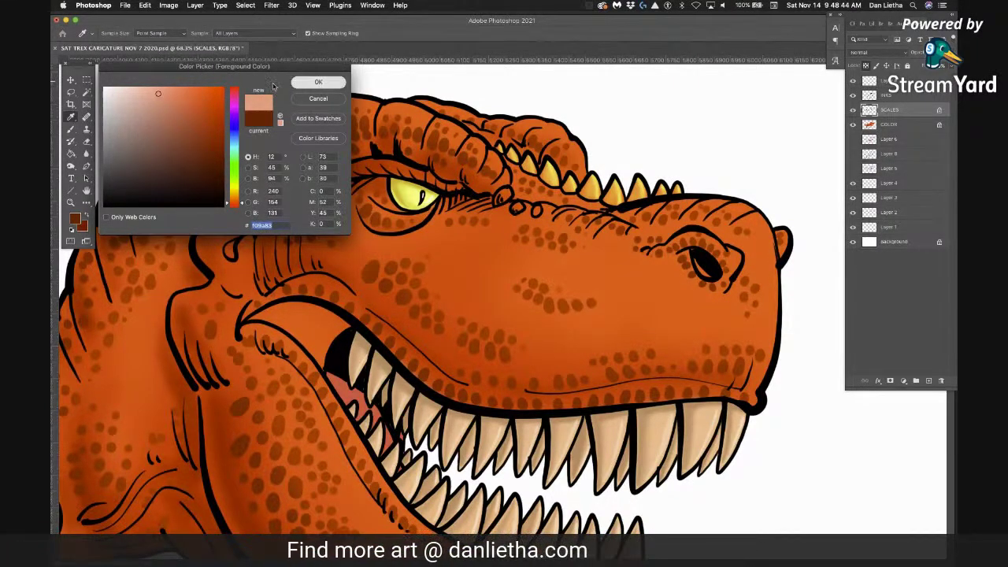
left_click(318, 82)
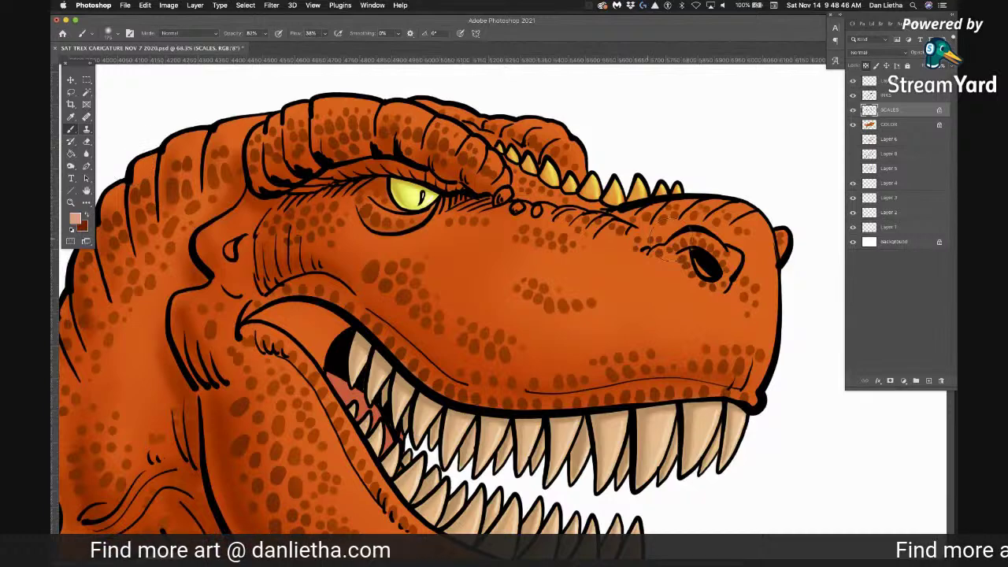
Switch the brush to the Hard Round Pressure Size preset and reduce it to a very small size for tiny highlights
left_click(112, 35)
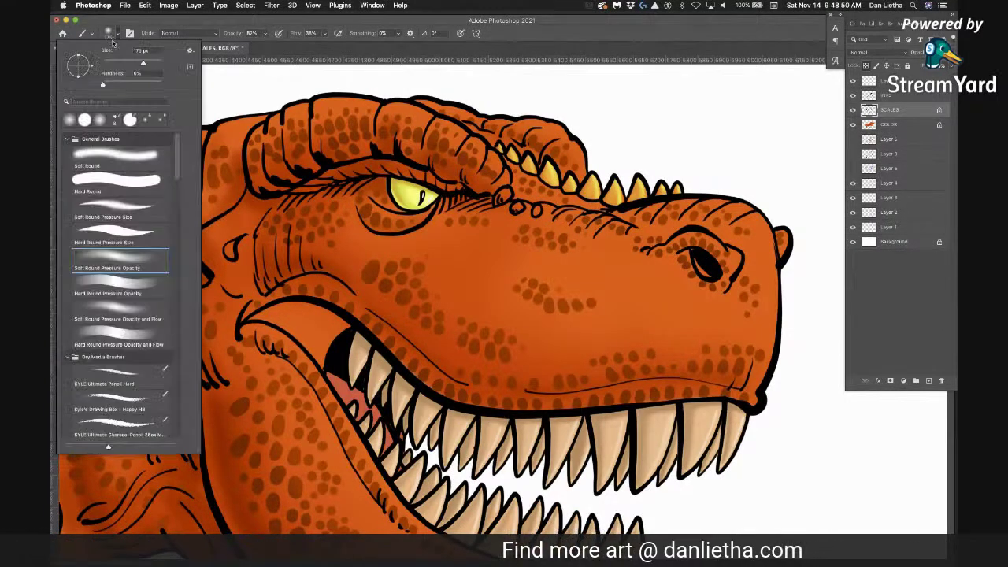
double_click(117, 234)
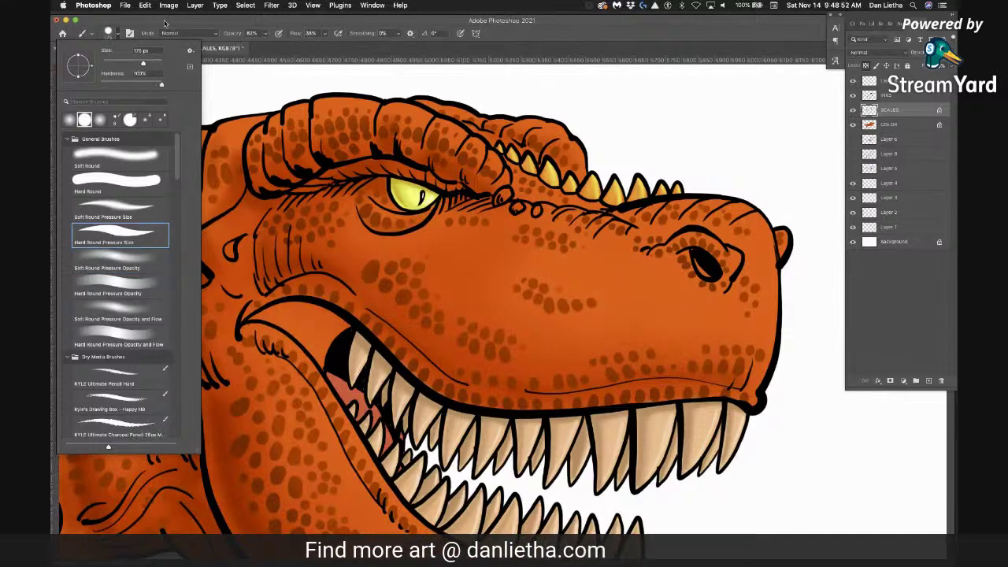
key("[")
key("[")
key("[")
key("[")
key("[")
key("[")
key("[")
key("[")
key("[")
key("[")
key("[")
key("[")
key("[")
key("[")
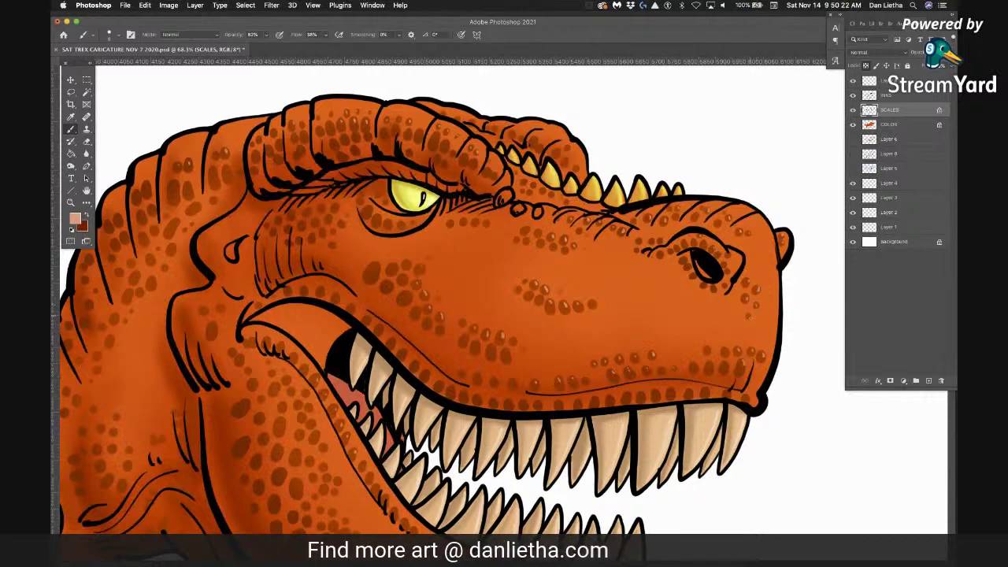
Dab small peach highlights onto the scales of the snout, upper lip, cheek and lower jaw
left_click(721, 350)
left_click(741, 352)
left_click(693, 368)
left_click(707, 375)
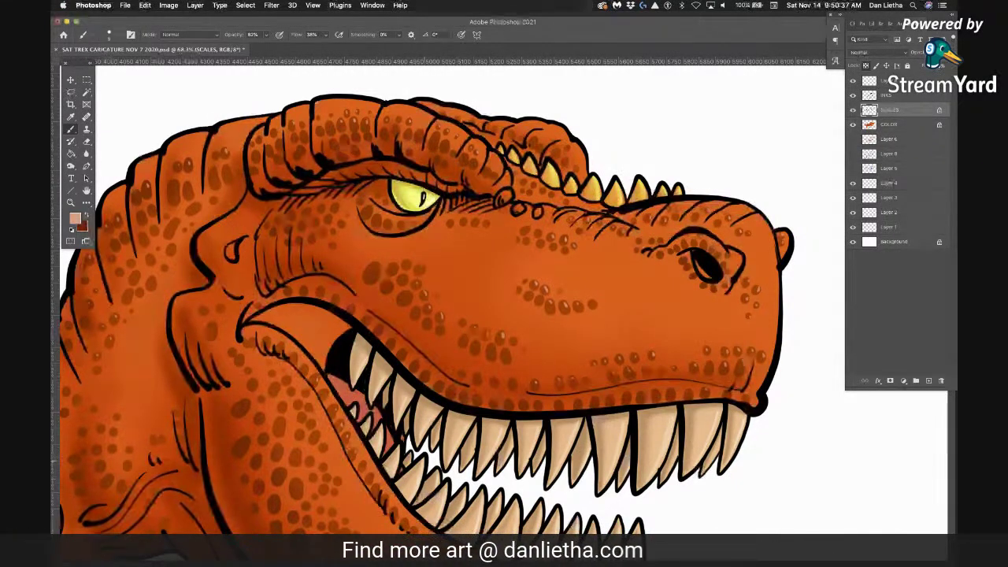
left_click(281, 408)
left_click(237, 350)
left_click(214, 329)
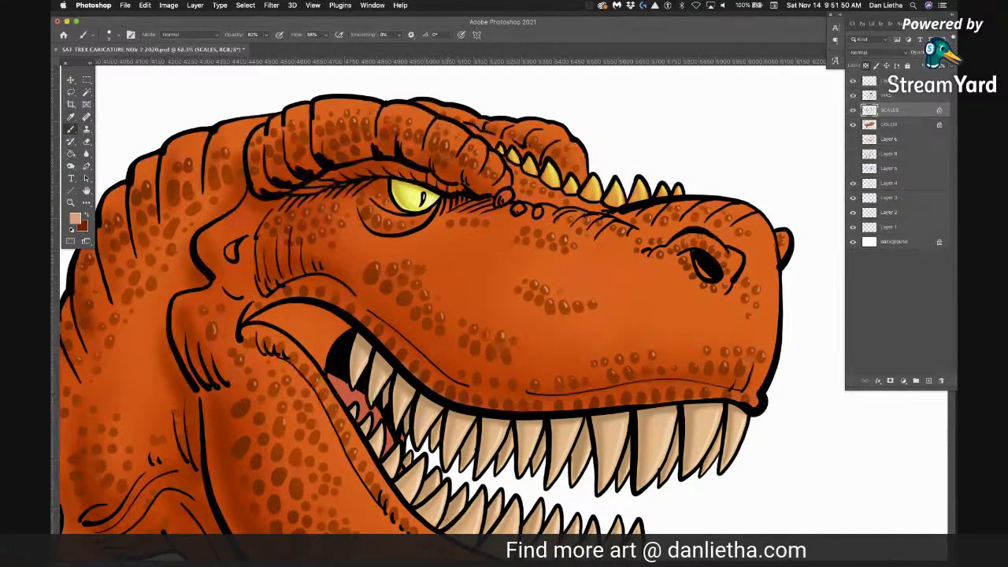
Sample the orange skin on the snout and darken the foreground colour to hue 11°, saturation 91% and brightness 73%
left_click(72, 117)
left_click(447, 279)
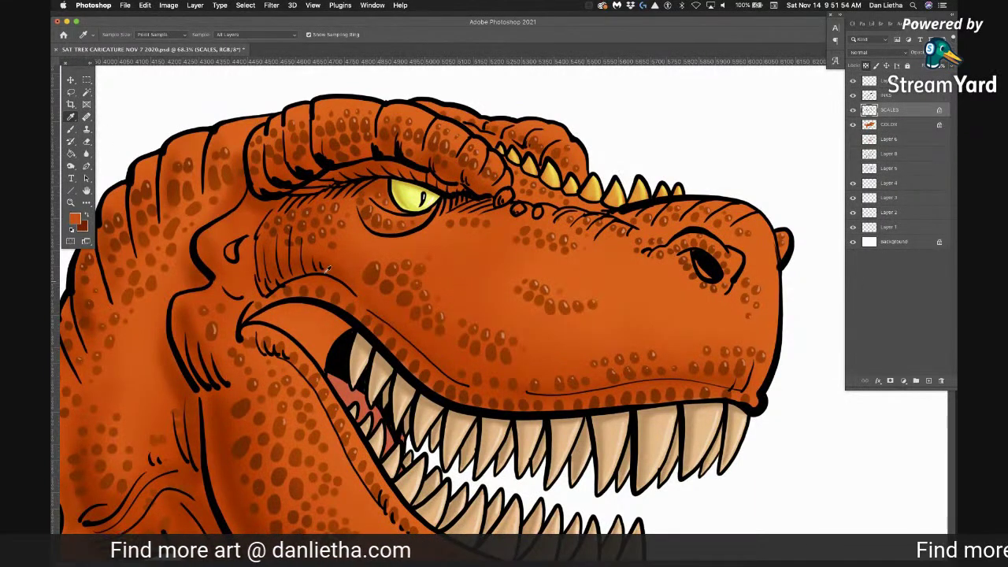
left_click(75, 218)
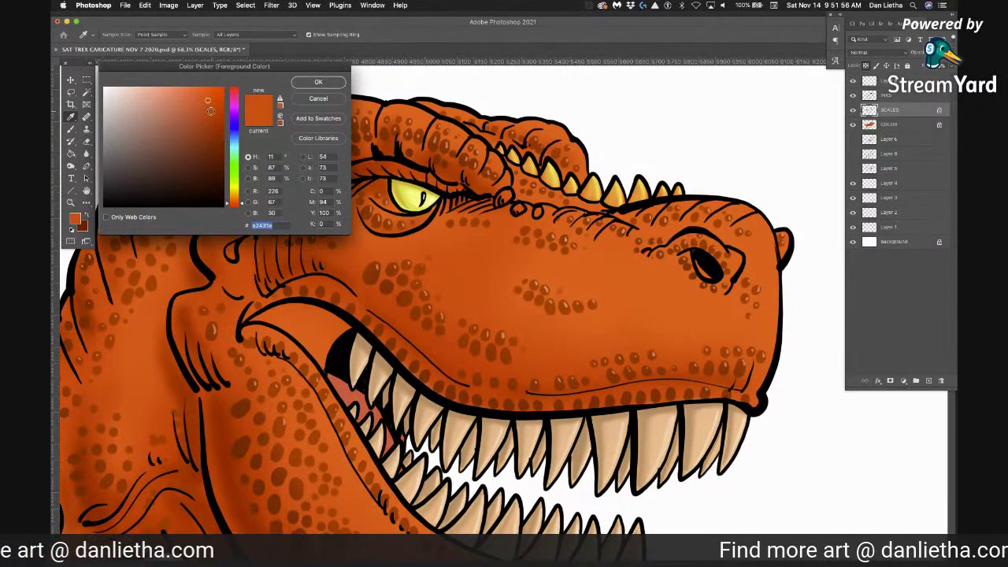
left_click(212, 121)
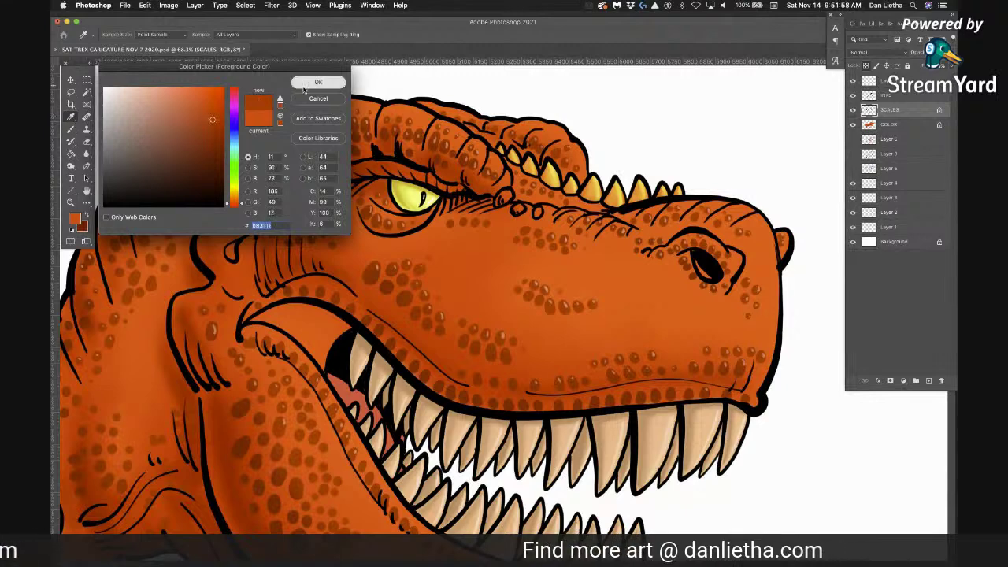
key("Return")
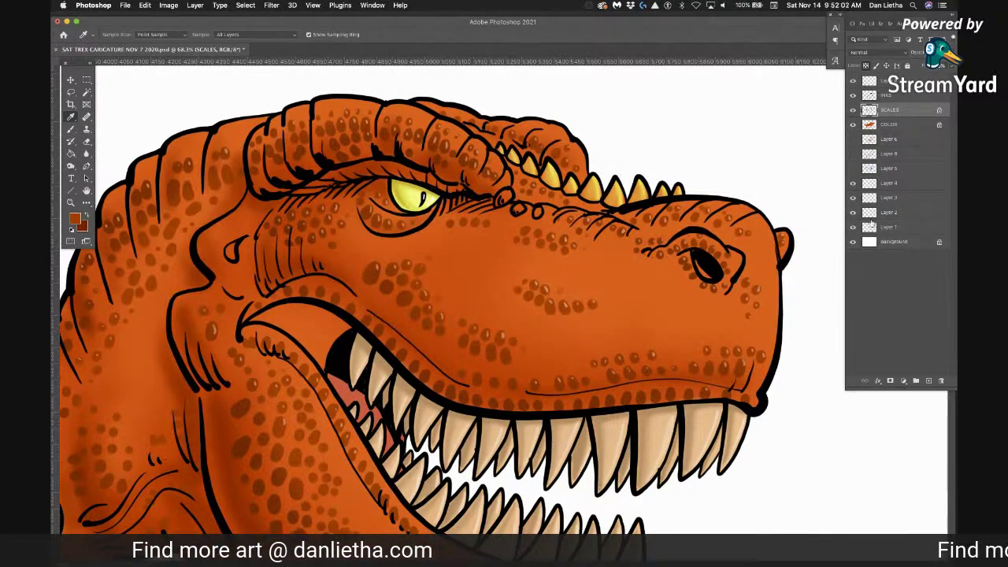
Add a new layer directly above the COLOR layer and brush fine darker wrinkles around the eye, snout and upper lip
left_click(892, 127)
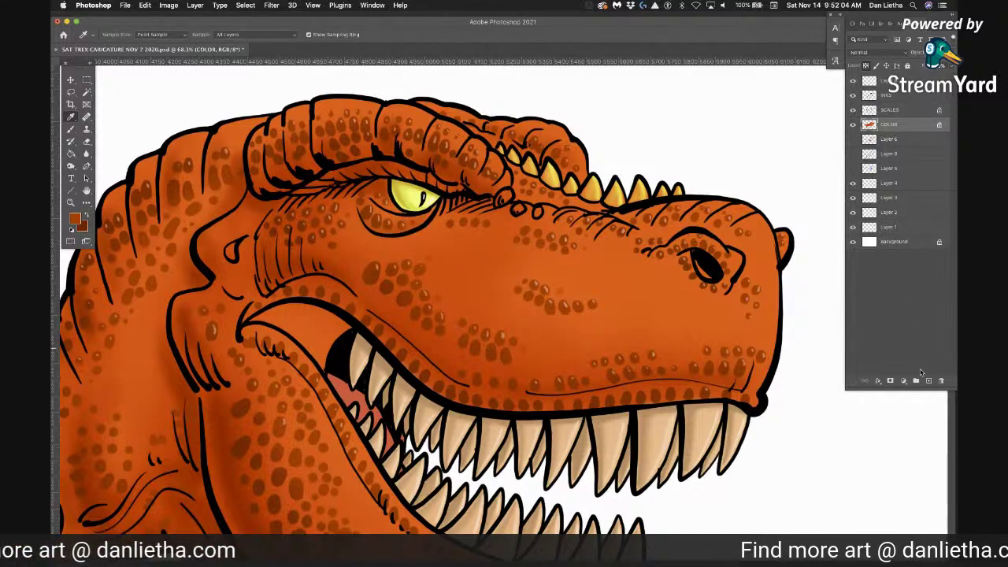
left_click(929, 380)
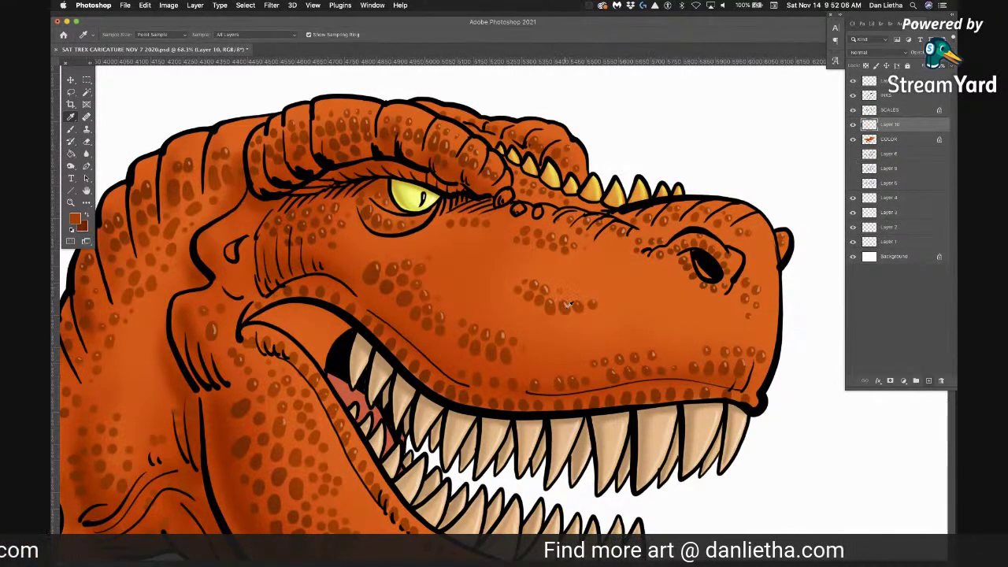
left_click(72, 130)
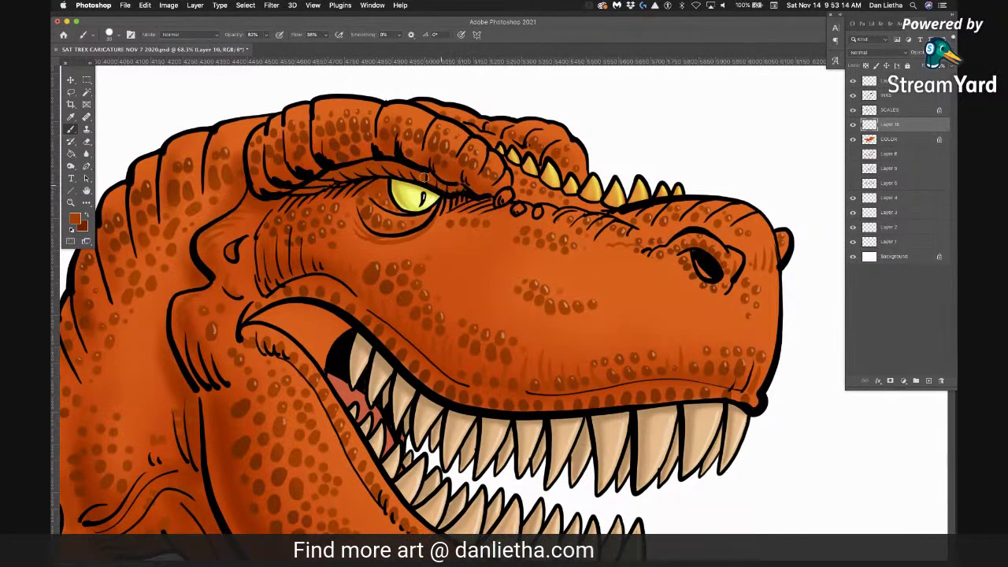
Set the foreground colour to a darker brown with hue 11°, saturation 94% and brightness 56%, and lower the brush's opacity
left_click(75, 219)
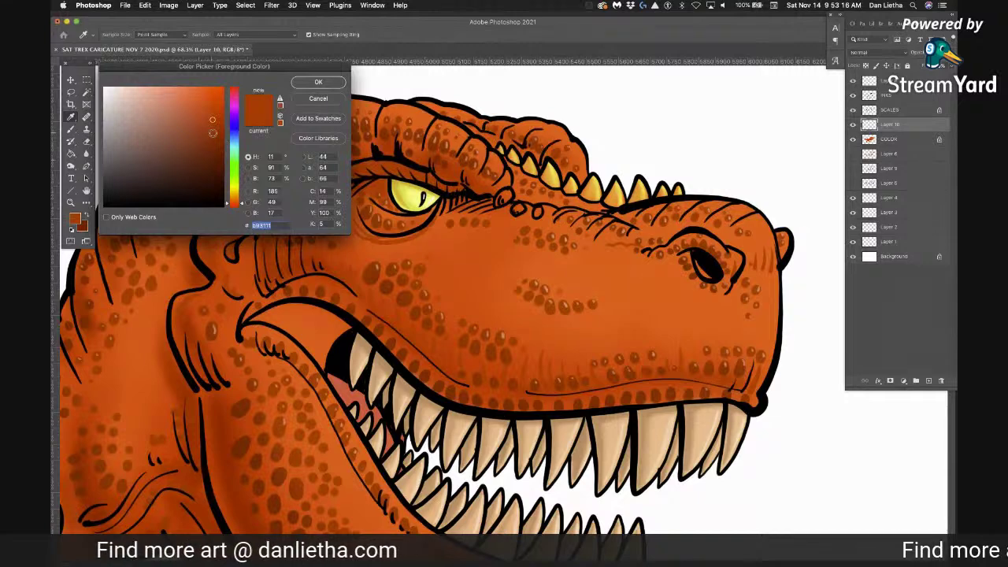
left_click(318, 83)
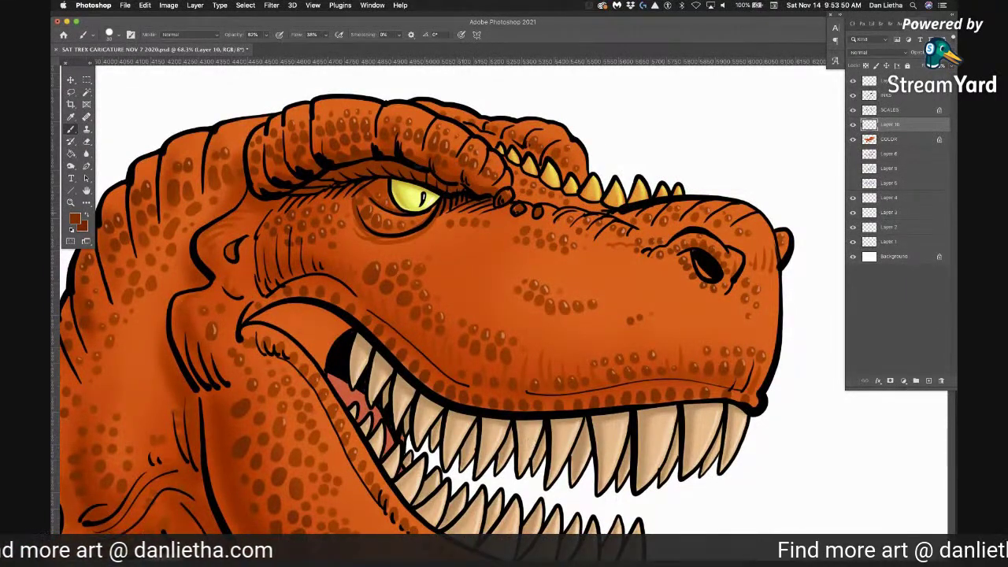
left_click(267, 35)
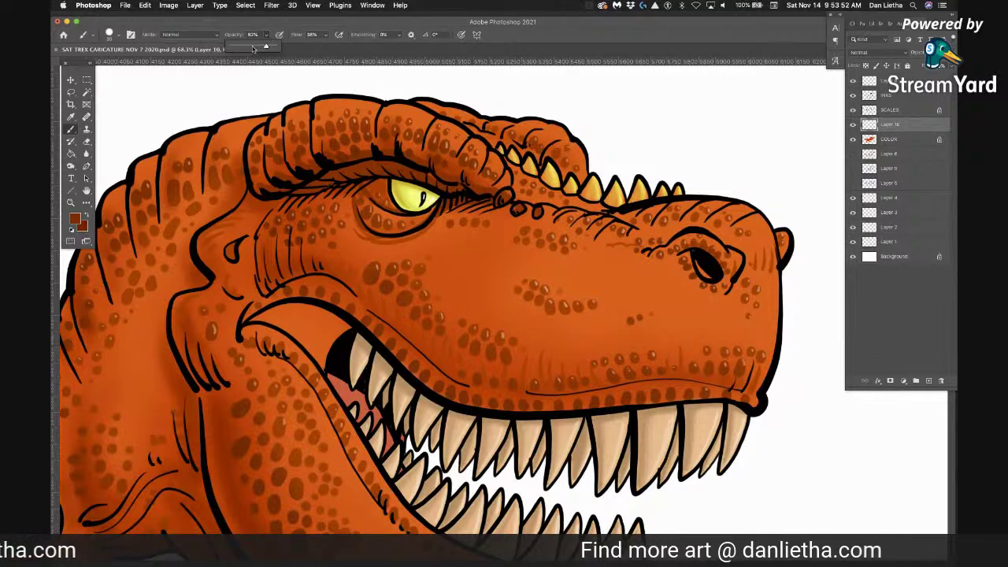
left_click(266, 34)
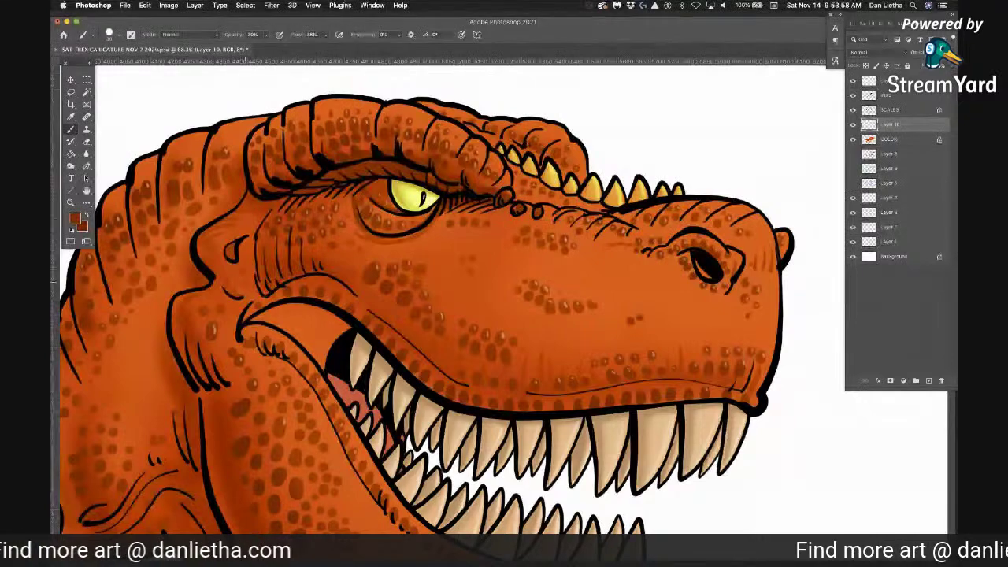
Set the foreground colour to a light orange with hue 11°, saturation 60% and brightness 99% for painting with the brush
key("z")
left_click_drag(455, 429, 354, 445)
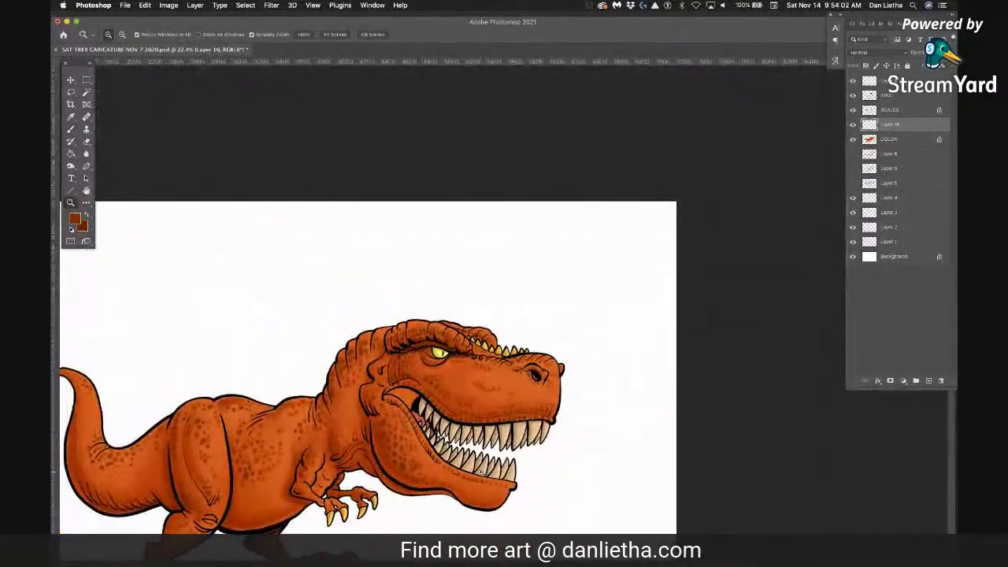
scroll(463, 473, "down", 2)
scroll(658, 374, "up", 3)
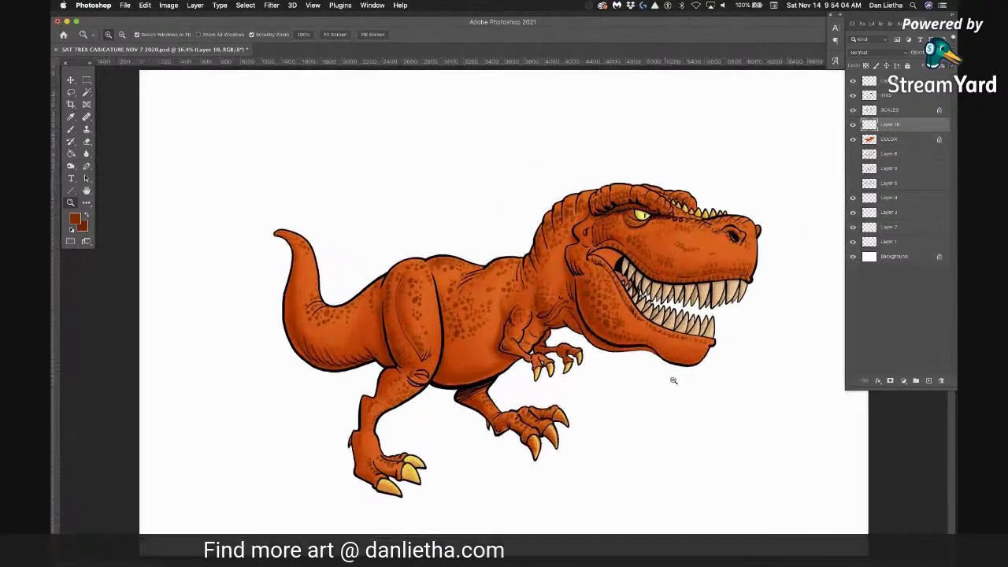
left_click_drag(678, 384, 675, 385)
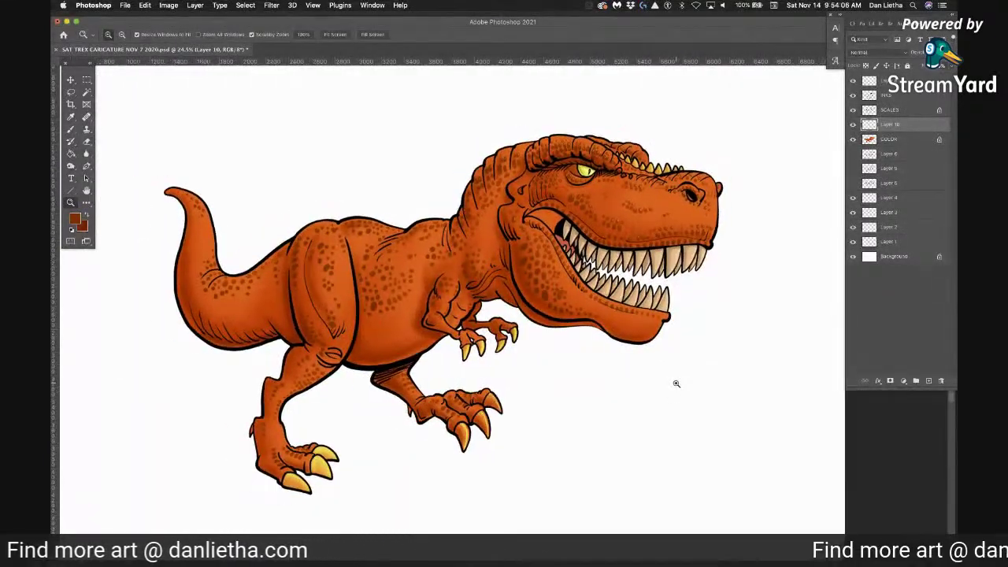
left_click(70, 130)
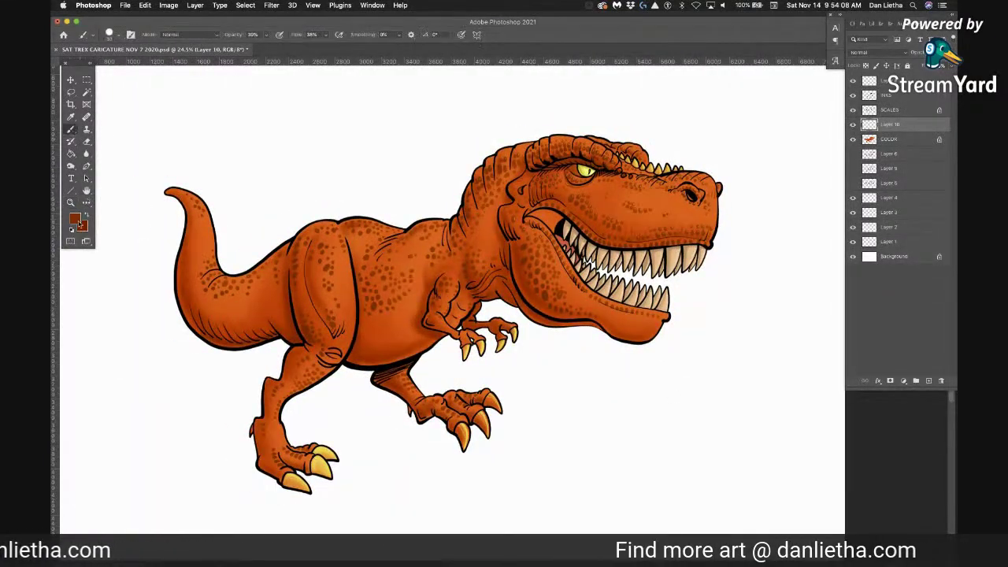
left_click(75, 219)
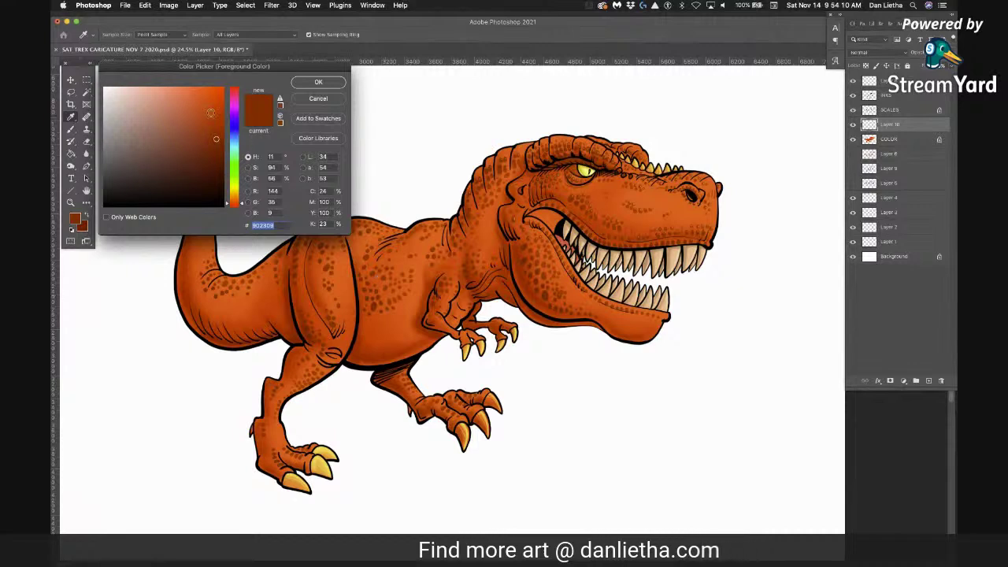
left_click(155, 92)
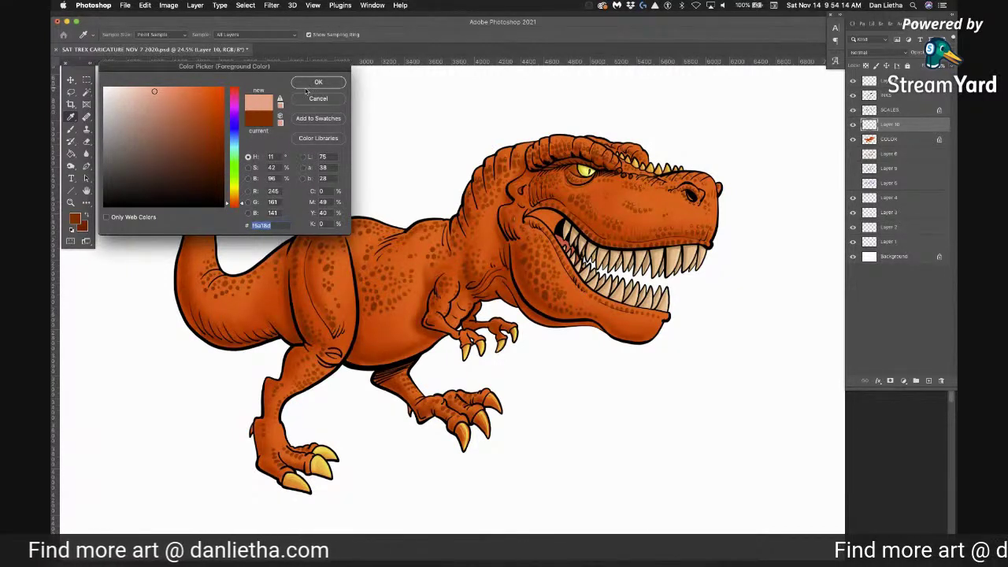
left_click(177, 88)
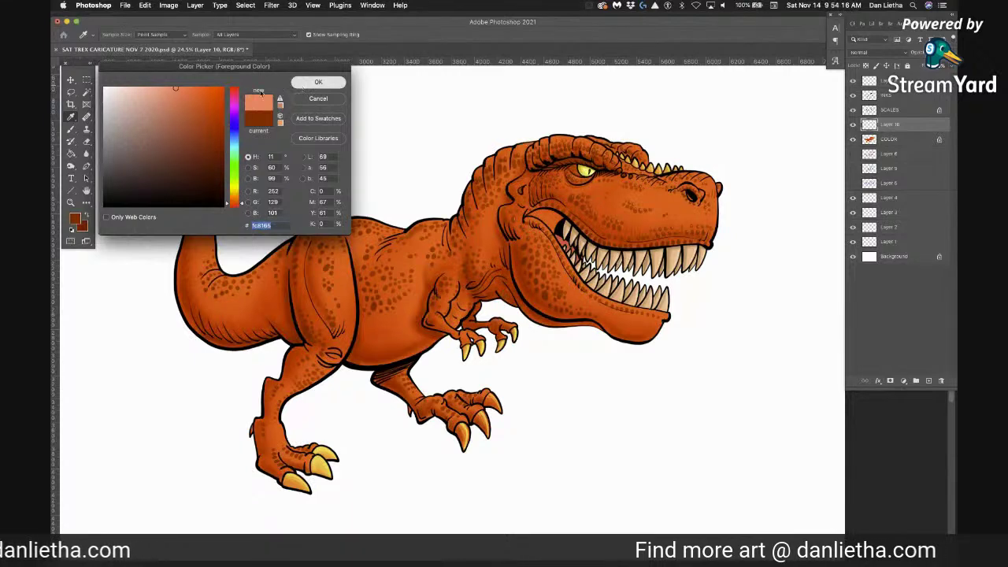
left_click(318, 82)
left_click(71, 131)
right_click(71, 129)
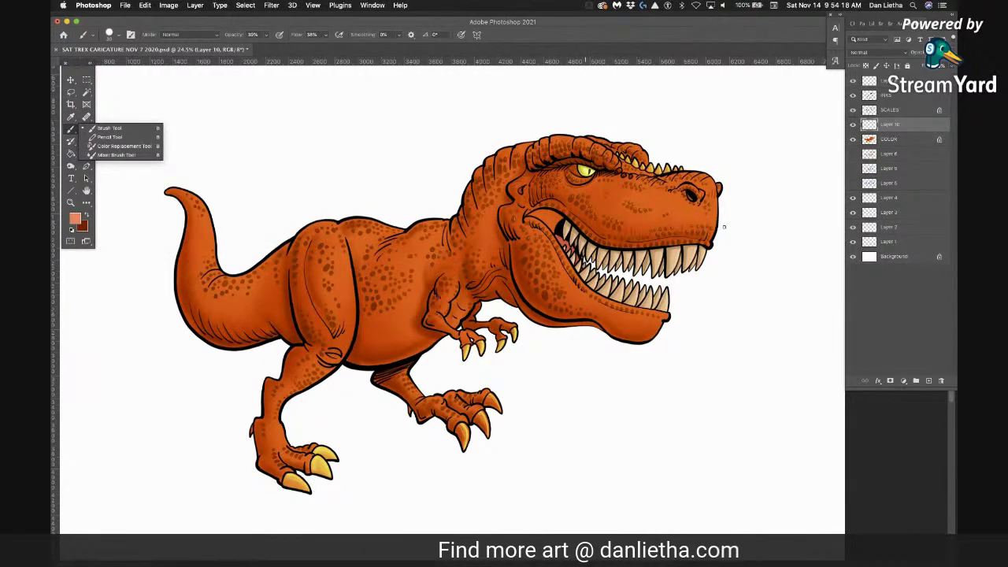
Add a new layer above Layer 10, raise the brush opacity to about 78% and brush a highlight along the snout's front edge
left_click(71, 204)
left_click_drag(702, 246, 788, 291)
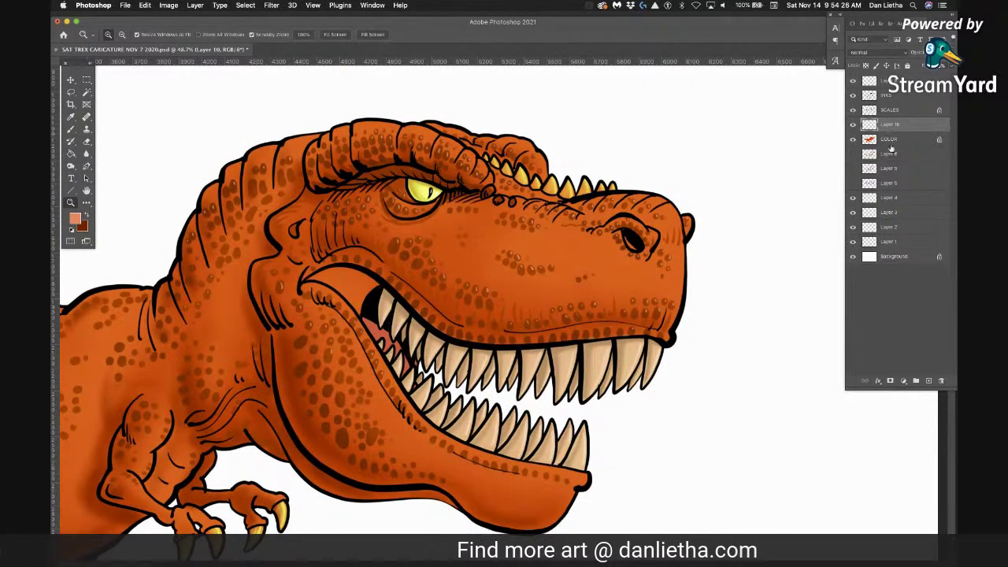
left_click(929, 381)
key("b")
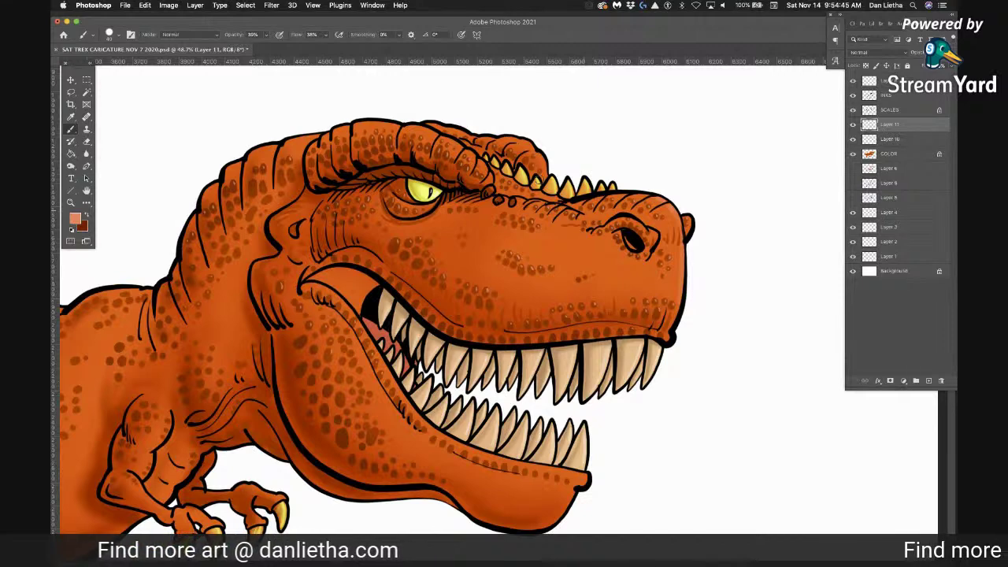
left_click(266, 35)
left_click_drag(269, 46, 284, 48)
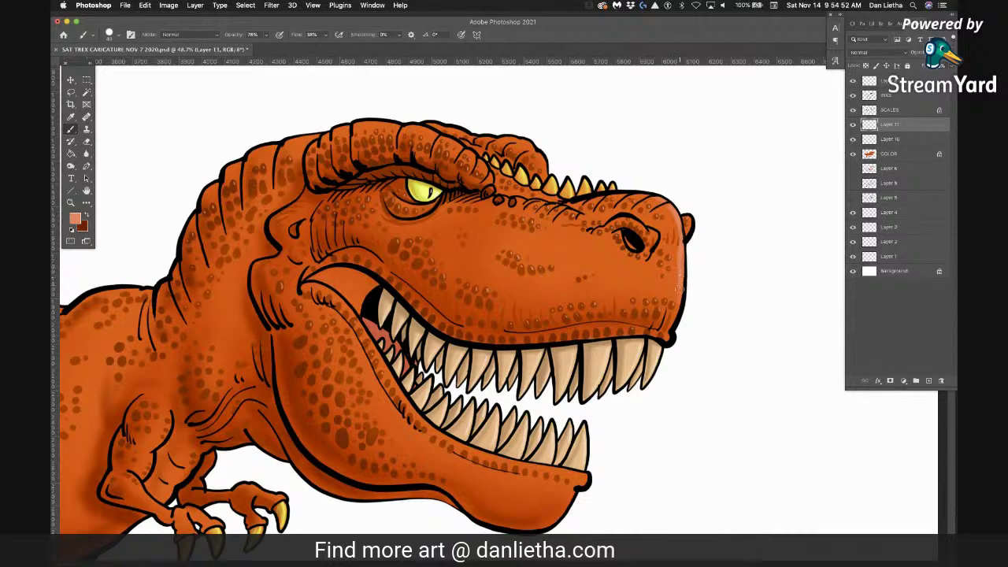
left_click_drag(668, 337, 682, 277)
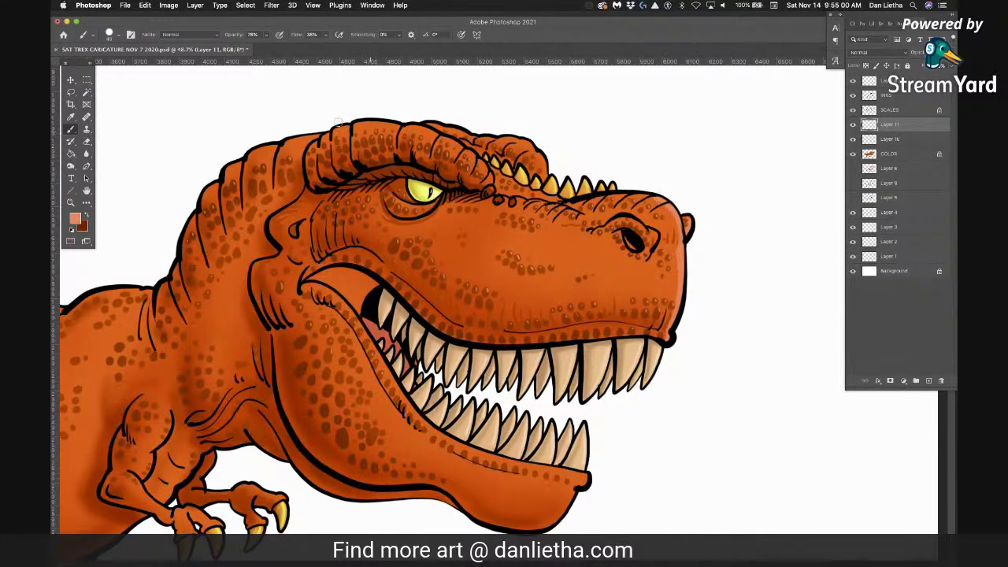
Set the foreground colour to pale peach (hue 11°, saturation 30%, brightness 100%) and brush rim highlights along the brow, head and snout
left_click(75, 219)
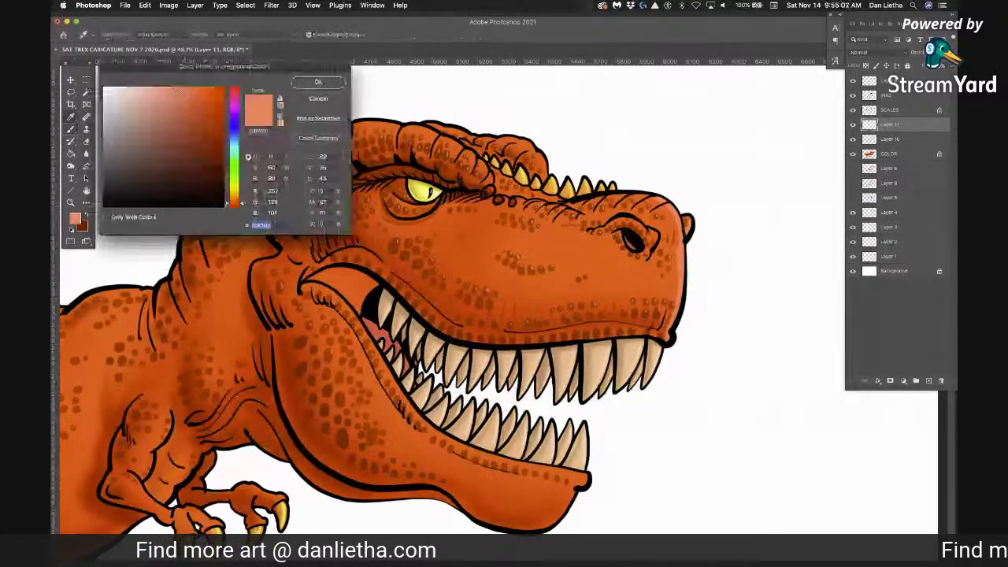
left_click(140, 87)
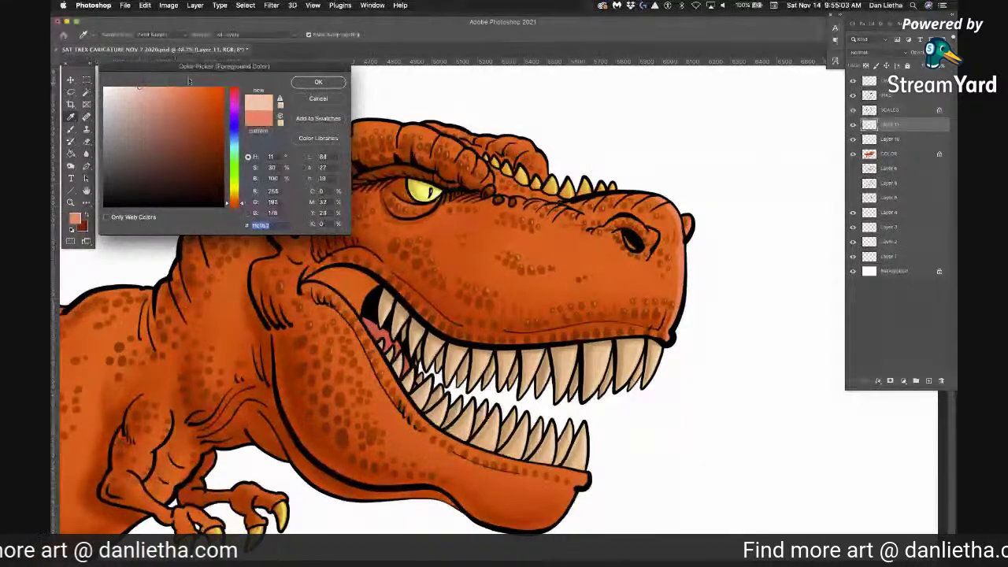
left_click(319, 82)
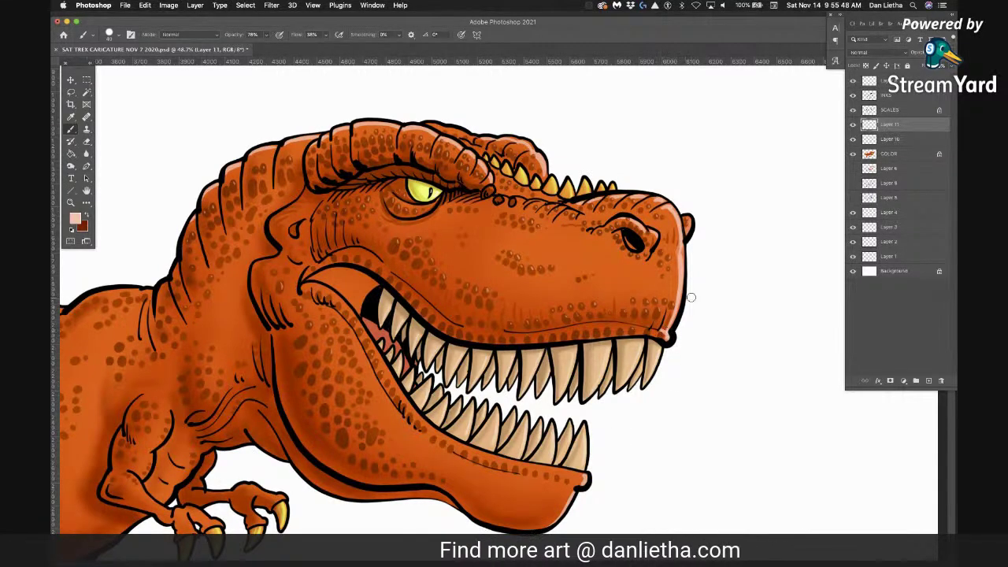
Brush pale peach rim highlights along the upper edges of the back, hip and tail on Layer 11
scroll(691, 297, "left", 10)
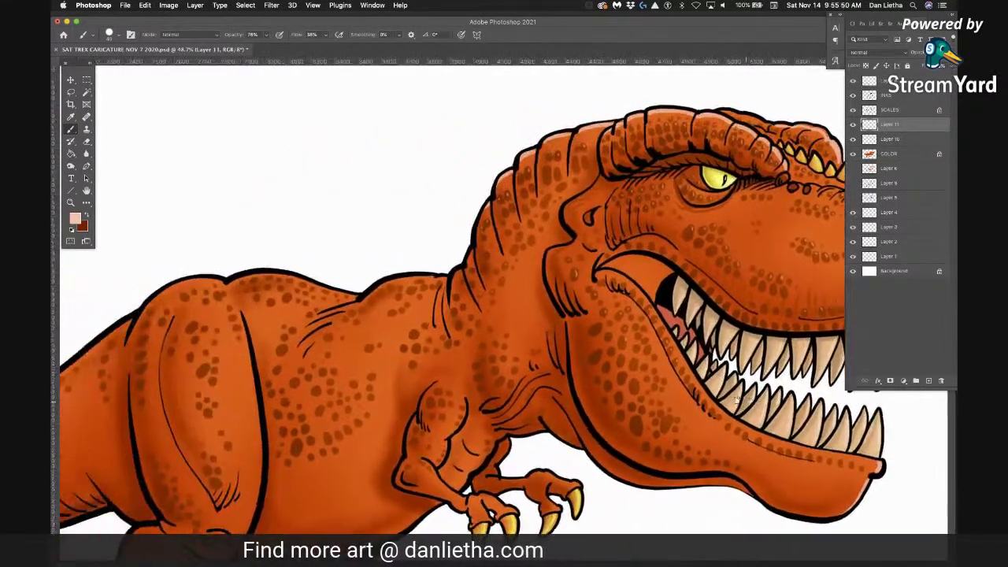
scroll(739, 399, "left", 3)
left_click_drag(466, 276, 359, 290)
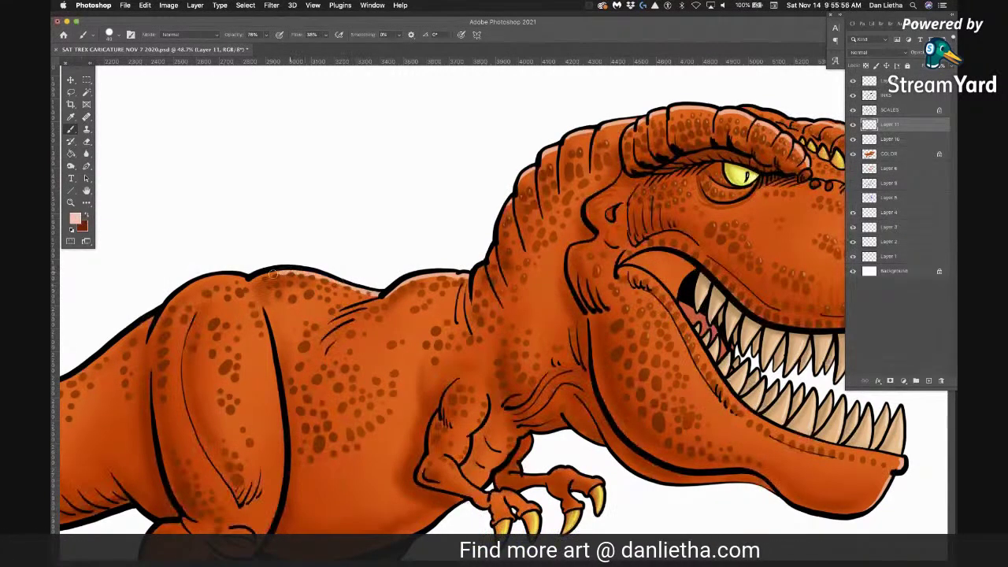
left_click_drag(247, 281, 202, 280)
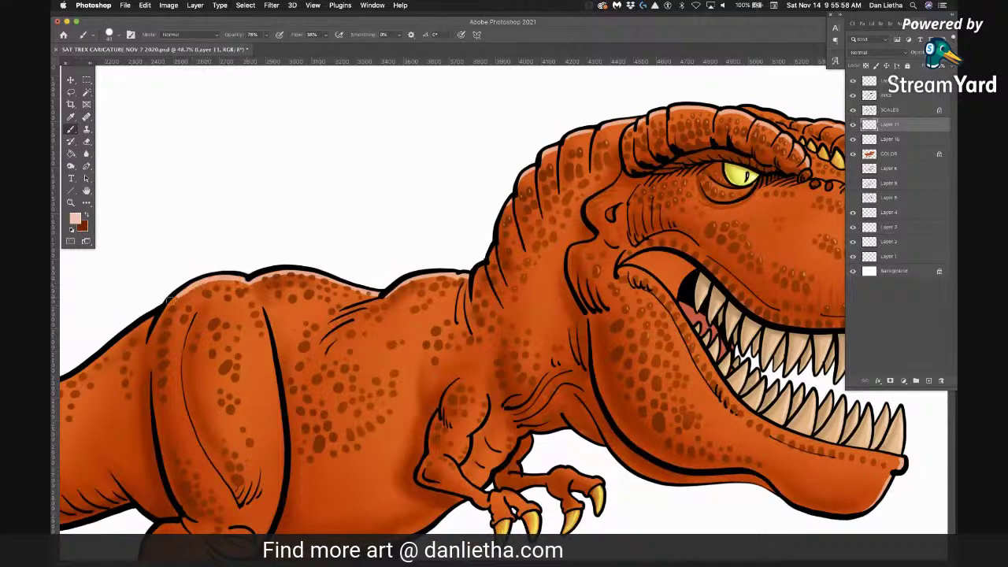
left_click_drag(269, 367, 544, 317)
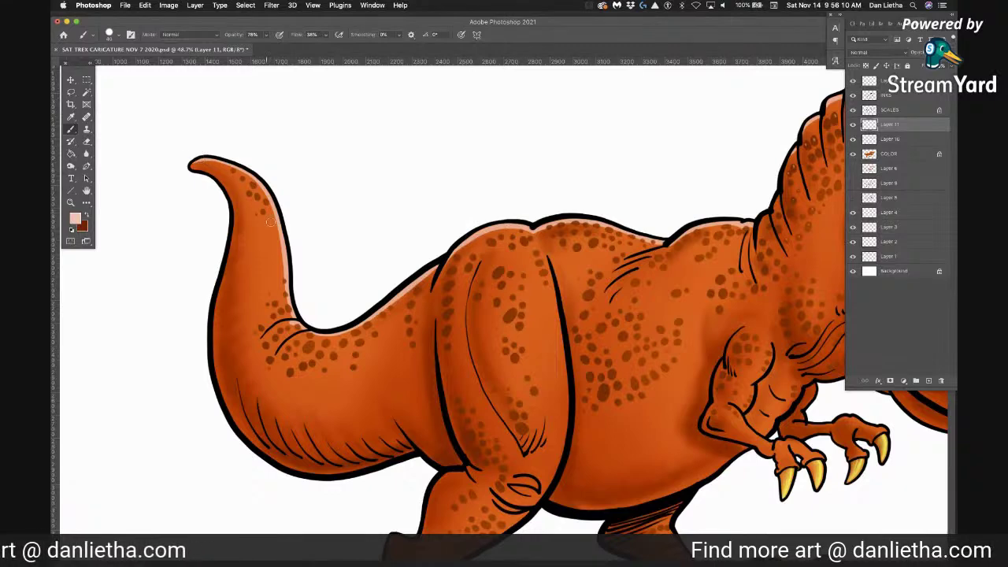
Brush pale peach highlights onto the arms and hands and the toes of the far foot
left_click(71, 202)
left_click_drag(488, 376, 417, 376)
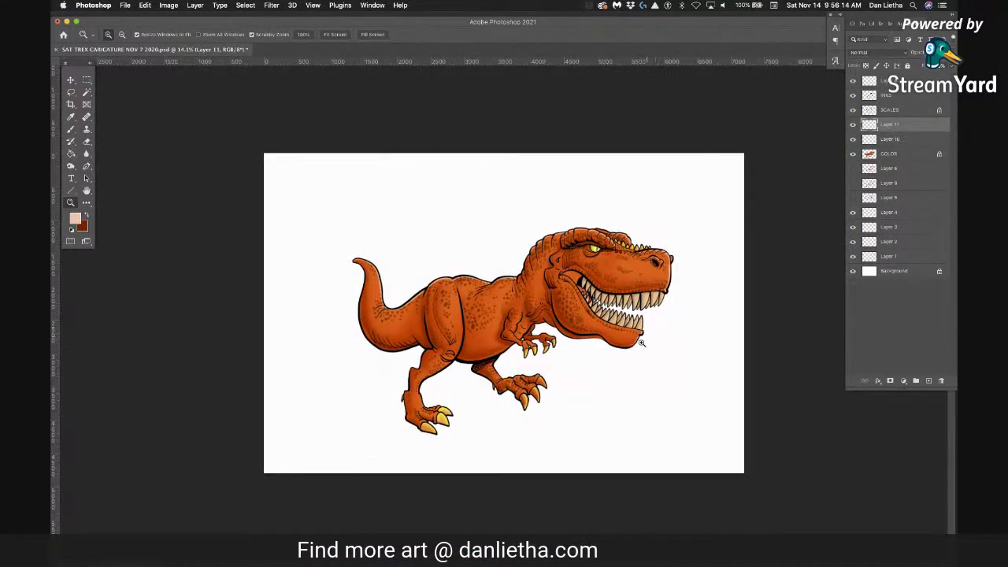
left_click_drag(648, 345, 662, 347)
left_click_drag(497, 370, 536, 368)
key("b")
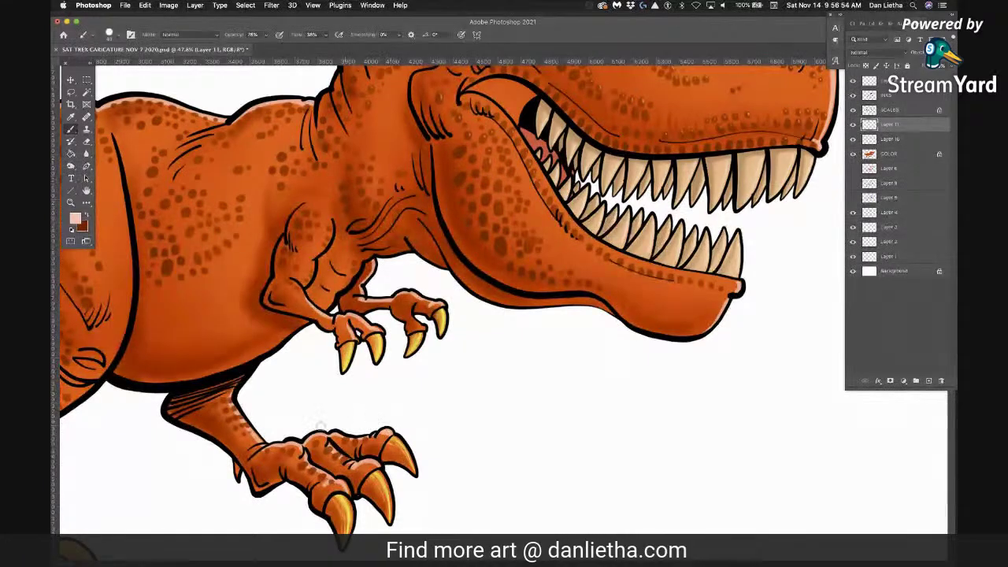
Brush pale peach rim highlights down the near thigh's front edge, the lower leg and the near foot's toes
left_click_drag(440, 372, 778, 263)
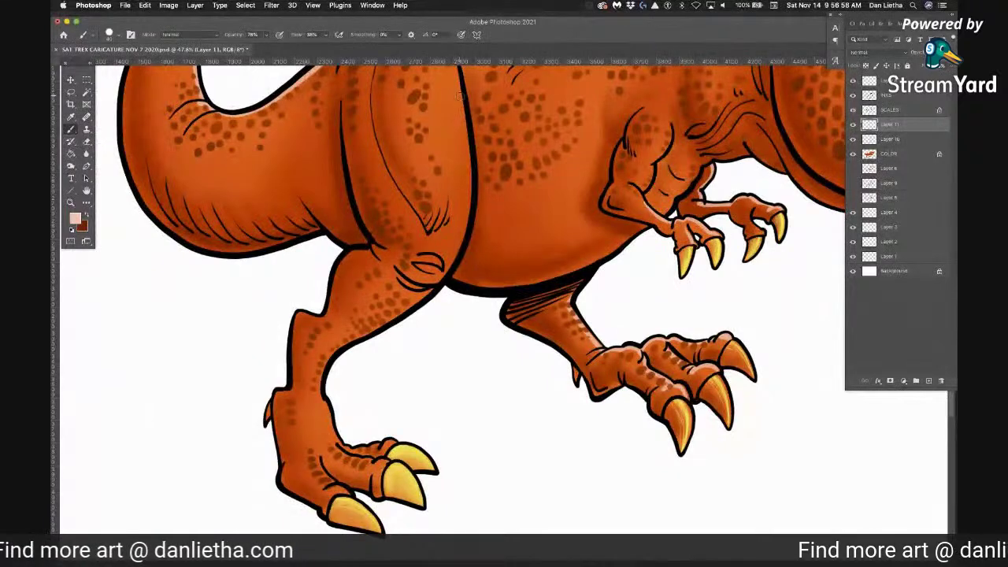
left_click_drag(462, 106, 468, 206)
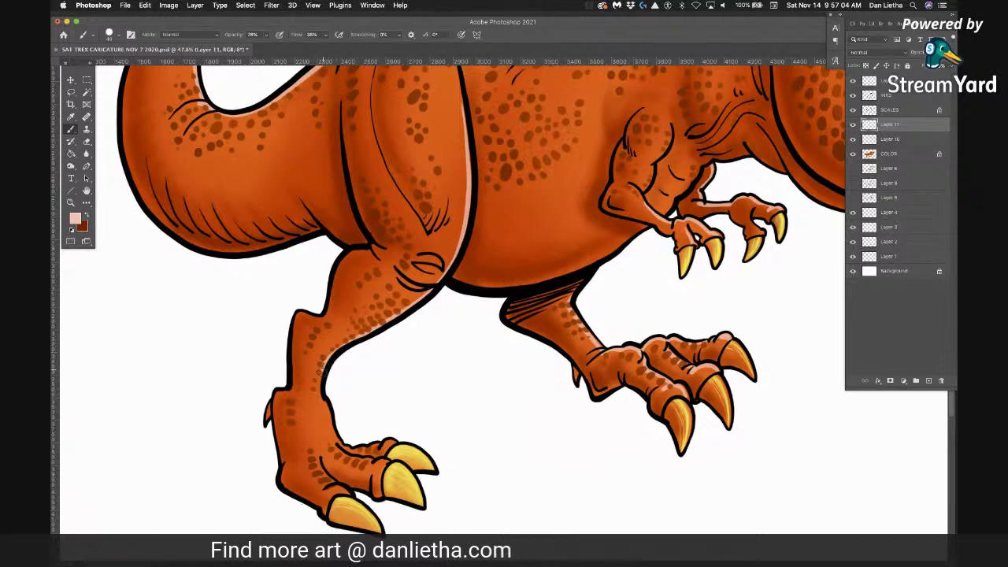
left_click_drag(319, 401, 334, 438)
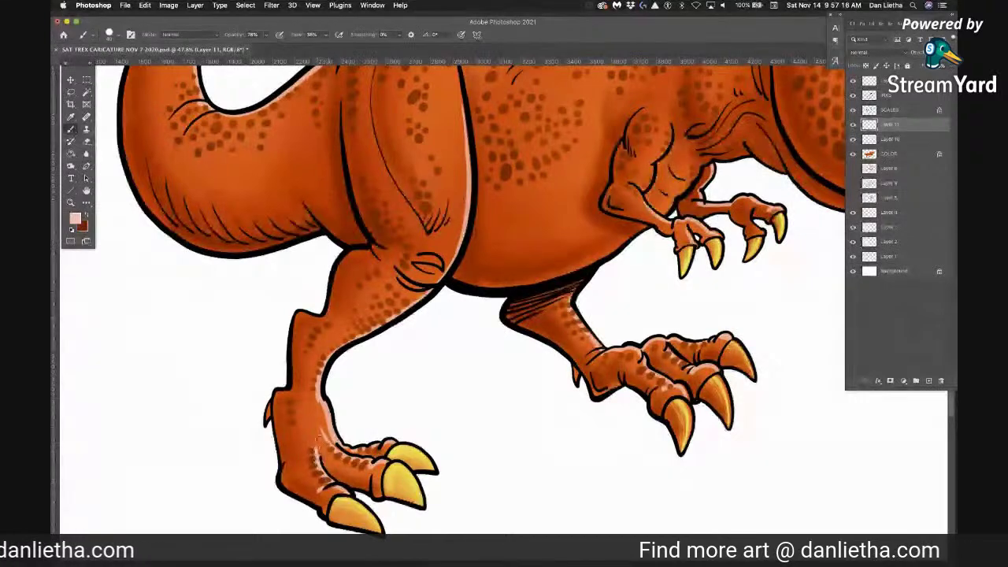
left_click_drag(355, 277, 378, 405)
left_click(71, 203)
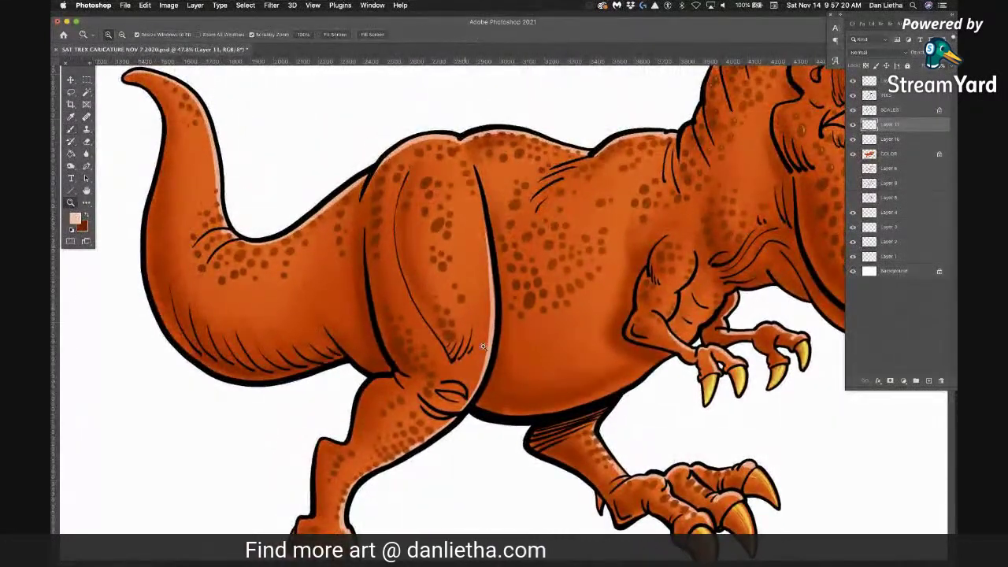
left_click_drag(741, 381, 682, 387)
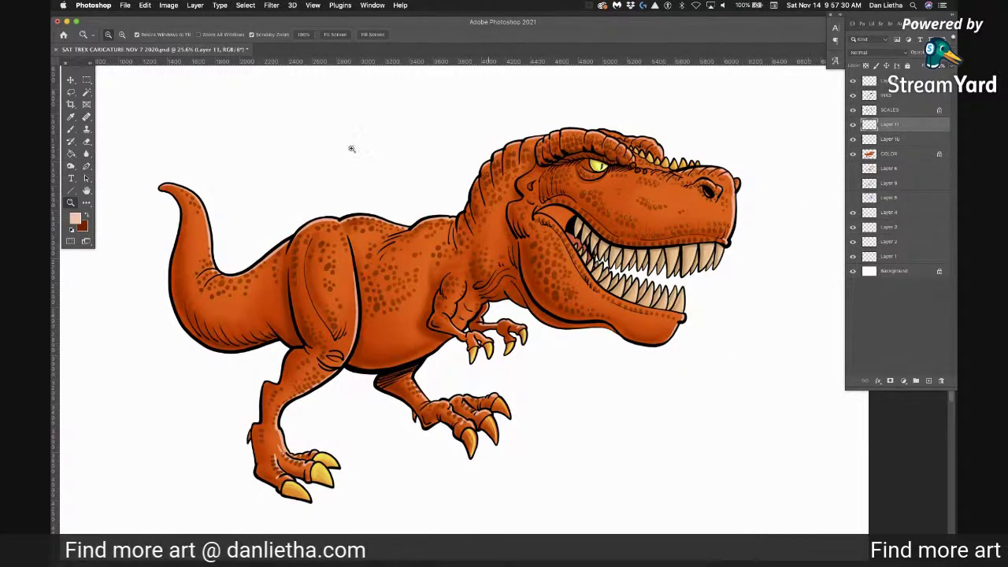
On Layer 4, lasso a loose wavy background shape around the dinosaur, with its lower edge crossing the near ankle
key("l")
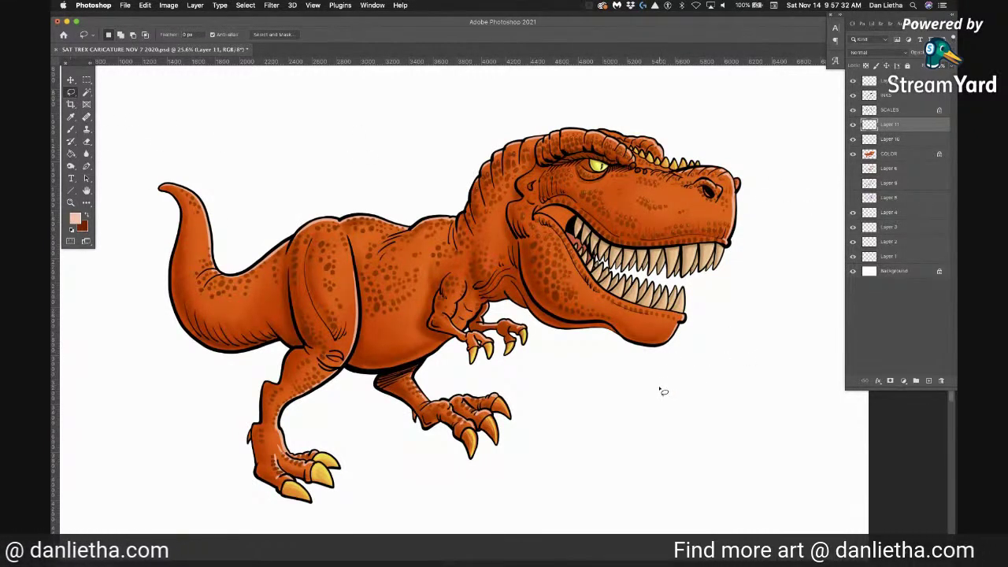
left_click(889, 214)
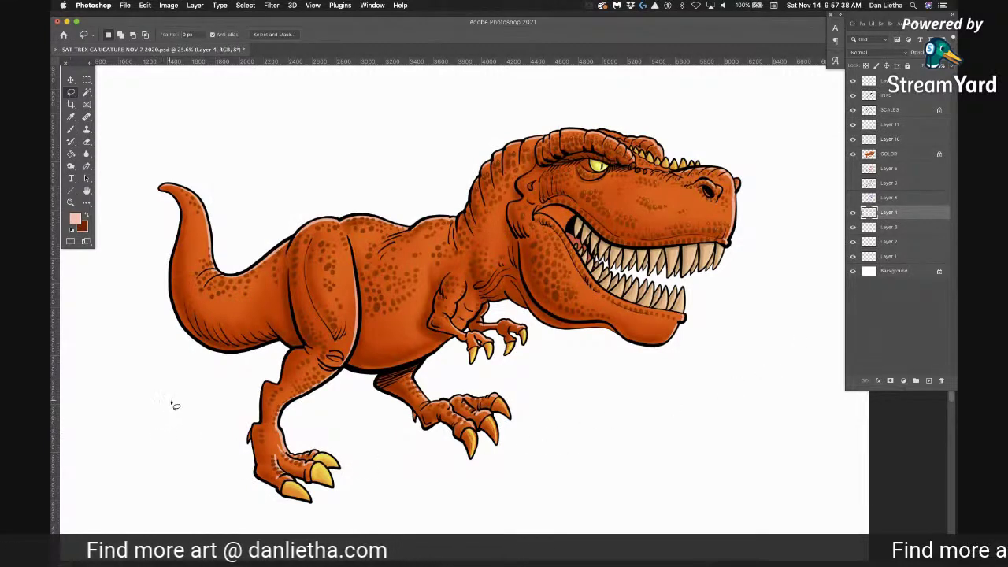
mouse_move(94, 425)
left_mouse_down()
mouse_move(284, 426)
mouse_move(412, 451)
left_mouse_up()
left_click_drag(520, 462, 685, 449)
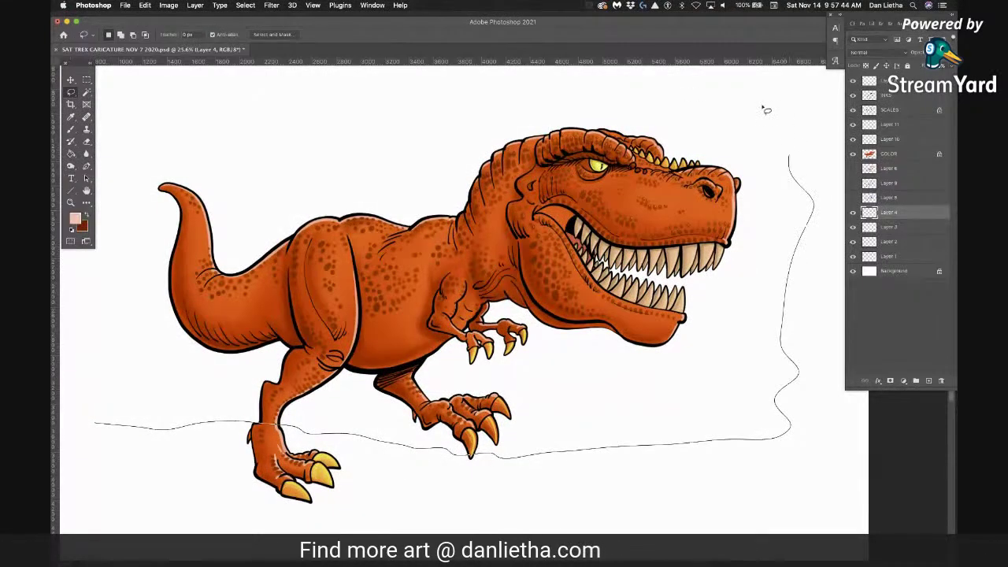
mouse_move(118, 175)
left_mouse_down()
mouse_move(116, 226)
mouse_move(89, 296)
mouse_move(101, 426)
left_mouse_up()
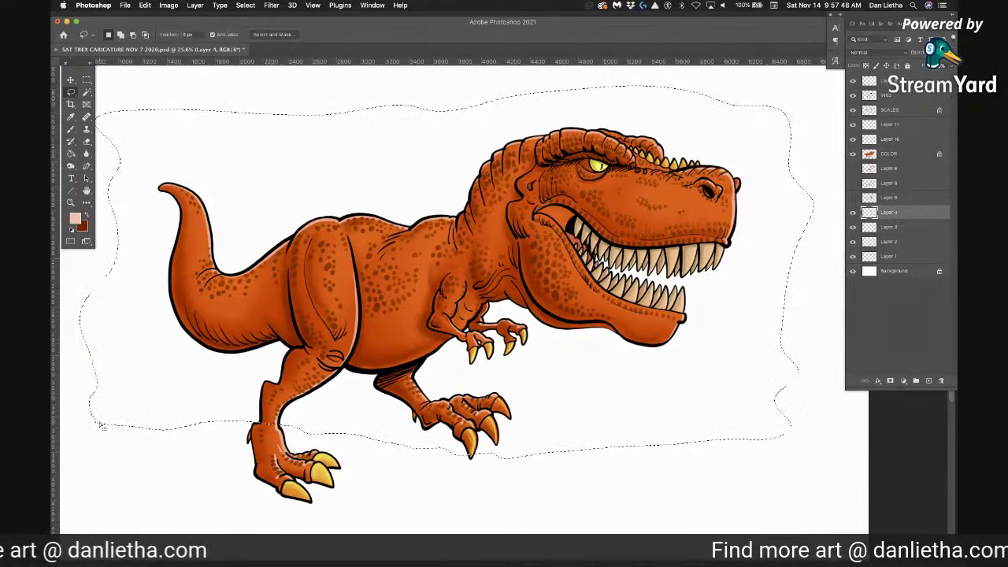
Change the foreground colour to a light sky blue and fill the lassoed background area on Layer 4 with it
left_click(75, 218)
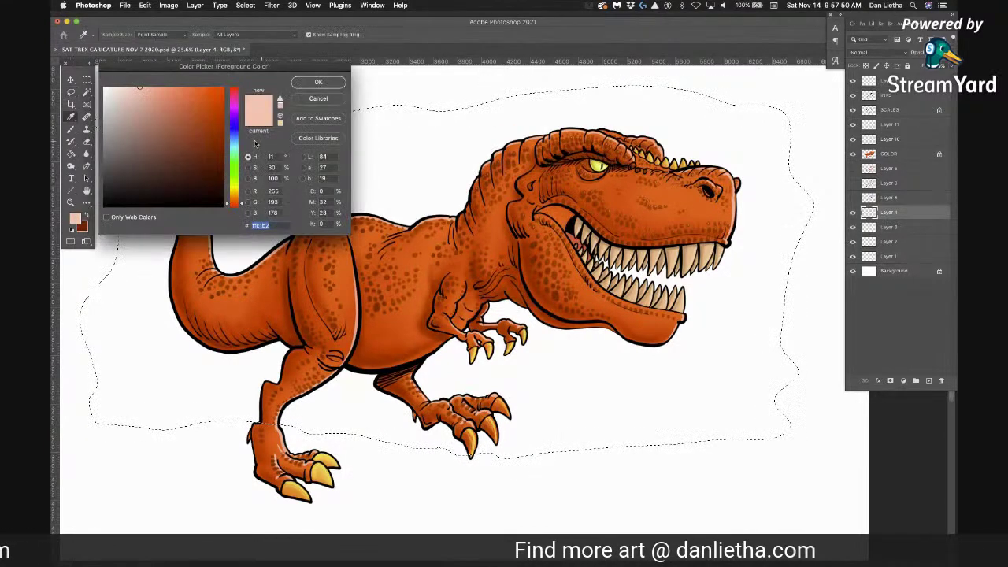
left_click(235, 138)
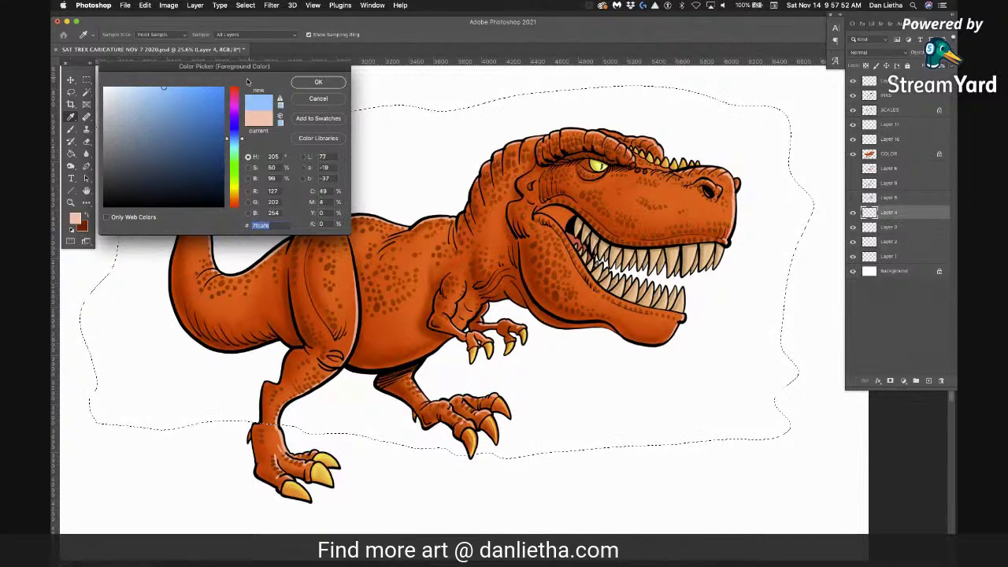
left_click_drag(234, 142, 235, 145)
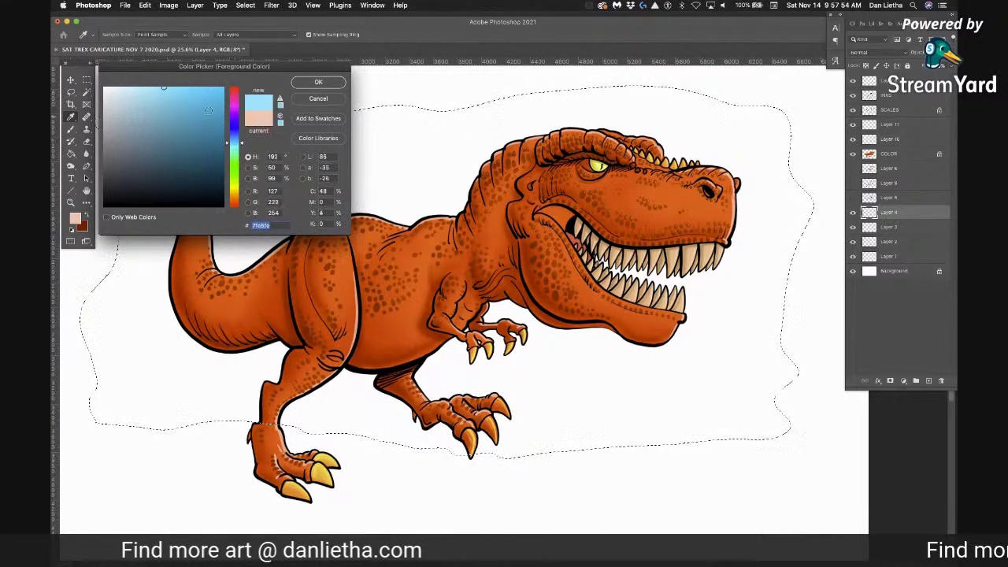
key("Return")
left_click(77, 156)
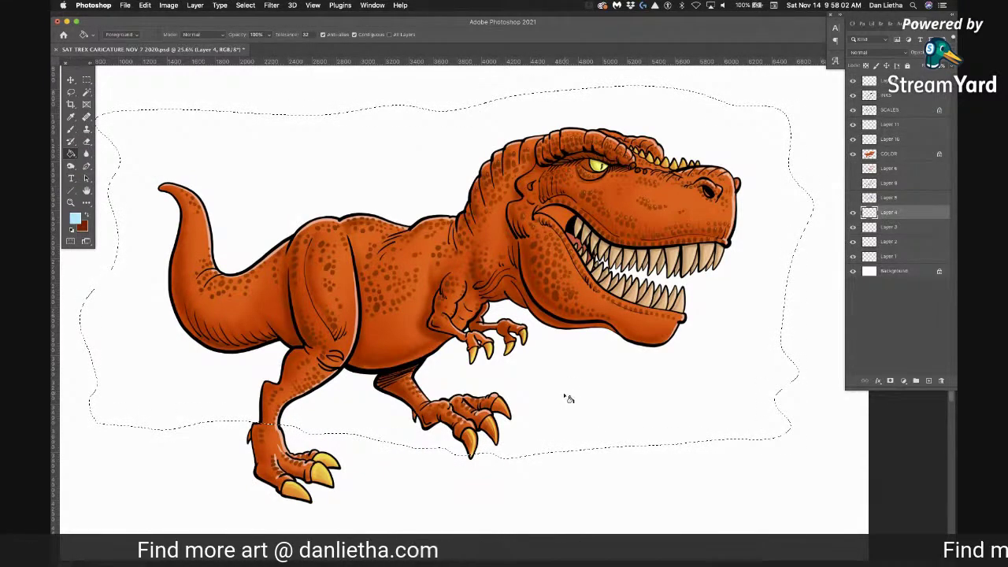
left_click(568, 398)
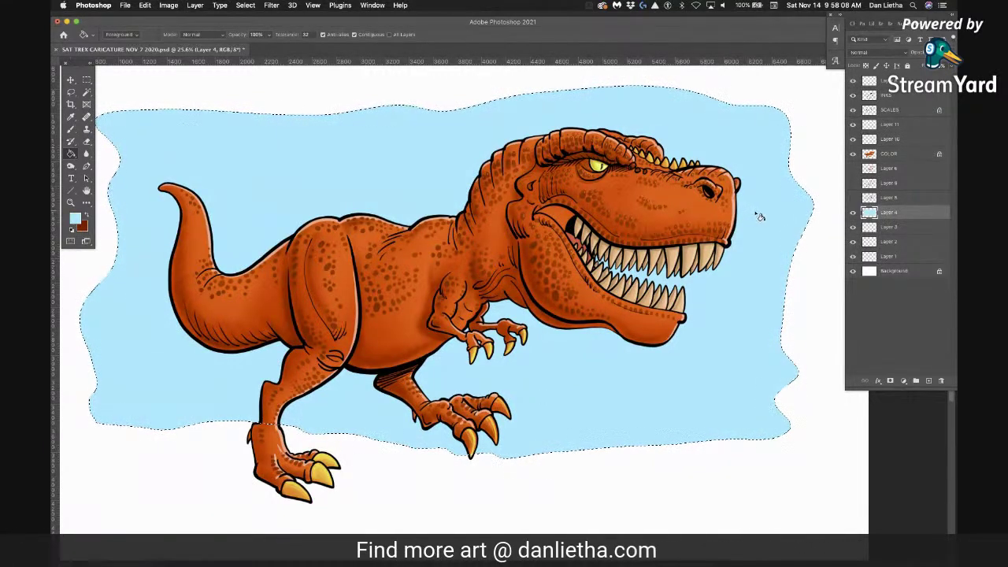
Clear the background selection and, on the COLOR layer, lasso jagged tapering stripes along the dinosaur's back from tail tip to neck
key("super+d")
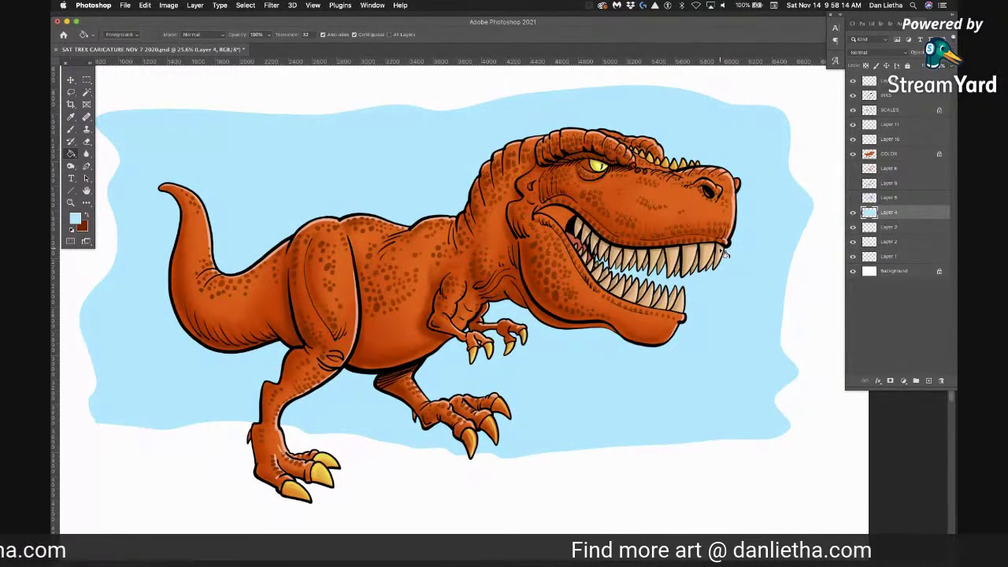
key("l")
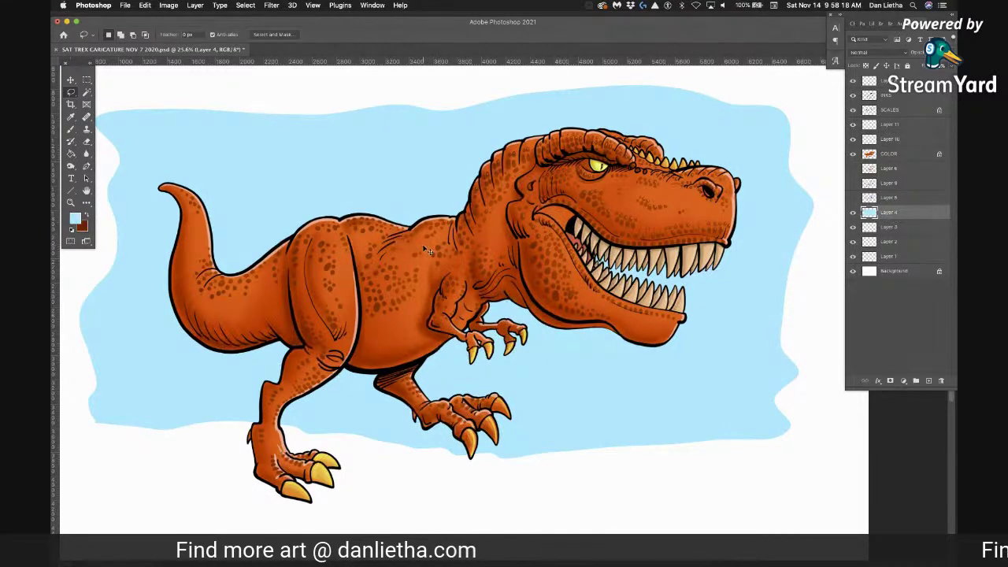
left_click(890, 154)
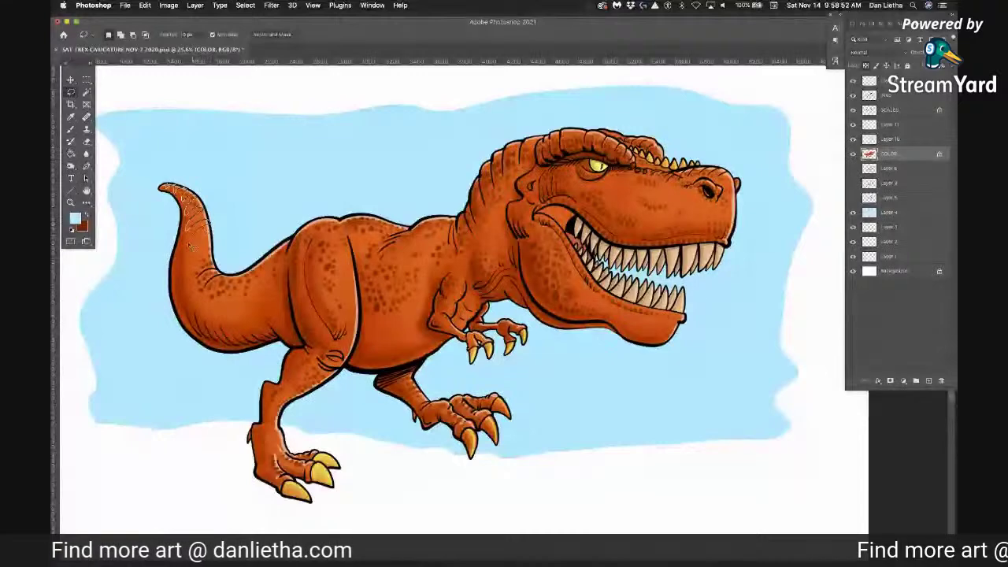
mouse_move(203, 242)
left_mouse_down()
mouse_move(211, 245)
mouse_move(184, 282)
left_mouse_up()
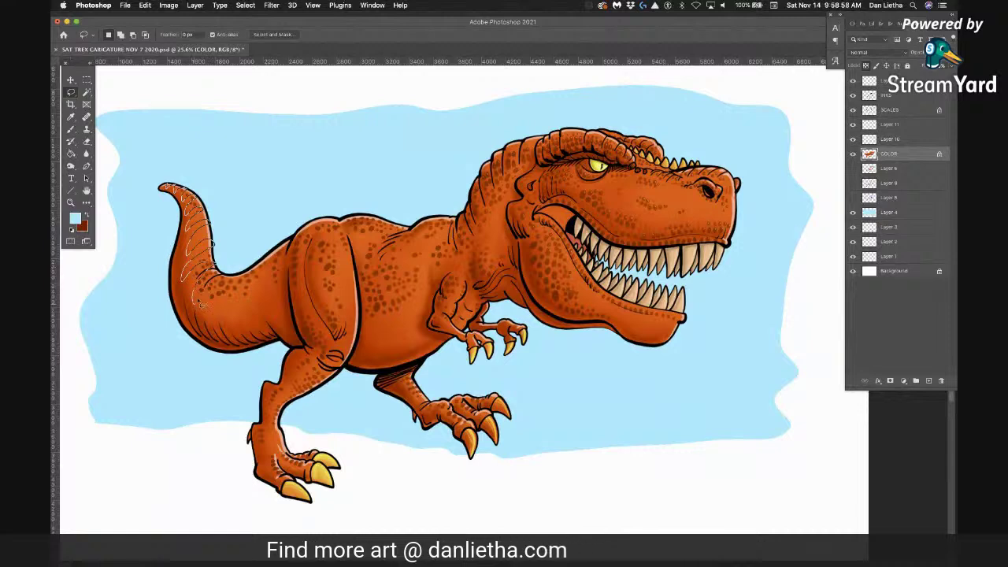
mouse_move(208, 286)
left_mouse_down()
mouse_move(224, 324)
mouse_move(242, 282)
mouse_move(248, 315)
left_mouse_up()
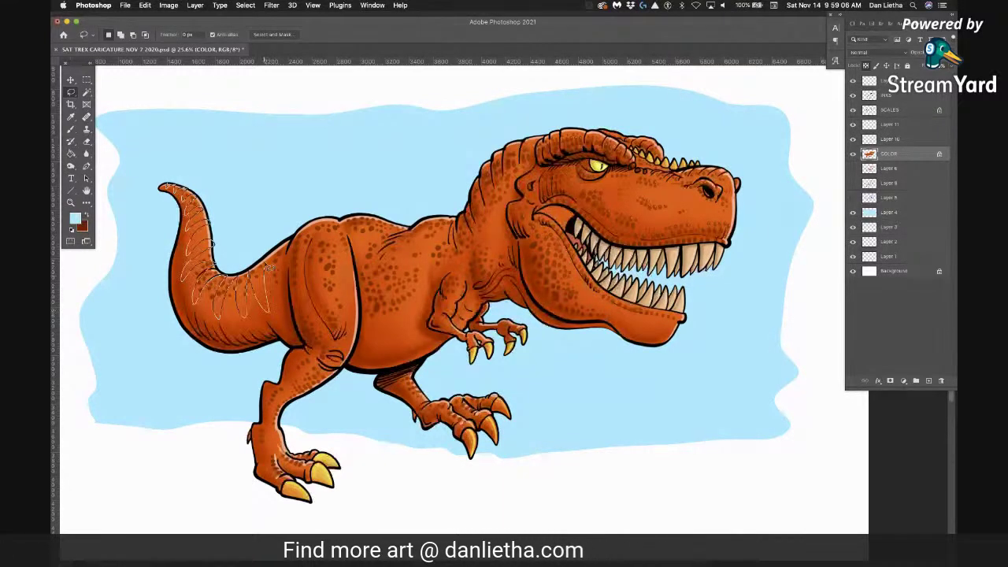
mouse_move(289, 311)
left_mouse_down()
mouse_move(293, 247)
mouse_move(301, 297)
mouse_move(329, 224)
left_mouse_up()
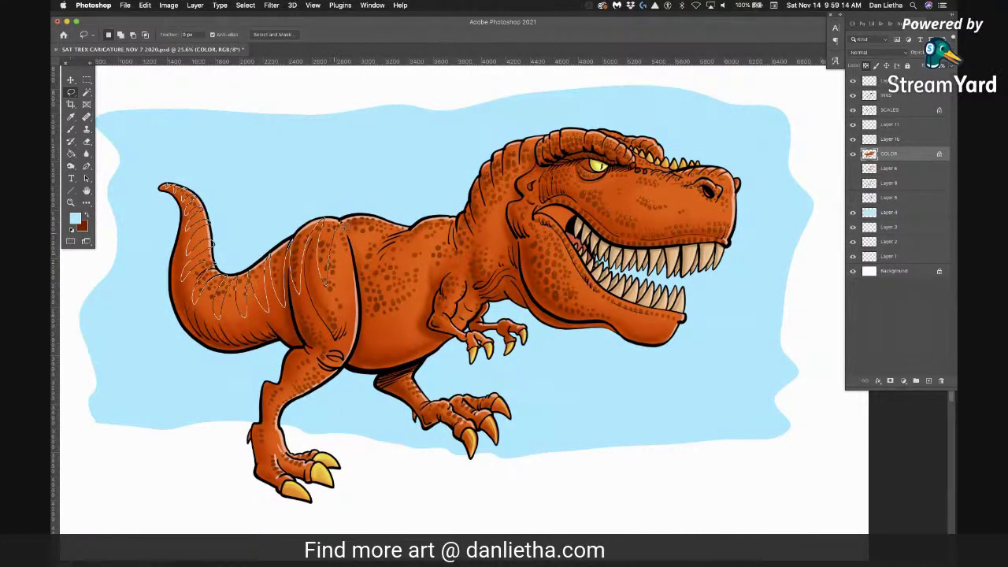
mouse_move(351, 263)
left_mouse_down()
mouse_move(360, 222)
mouse_move(368, 280)
mouse_move(390, 221)
left_mouse_up()
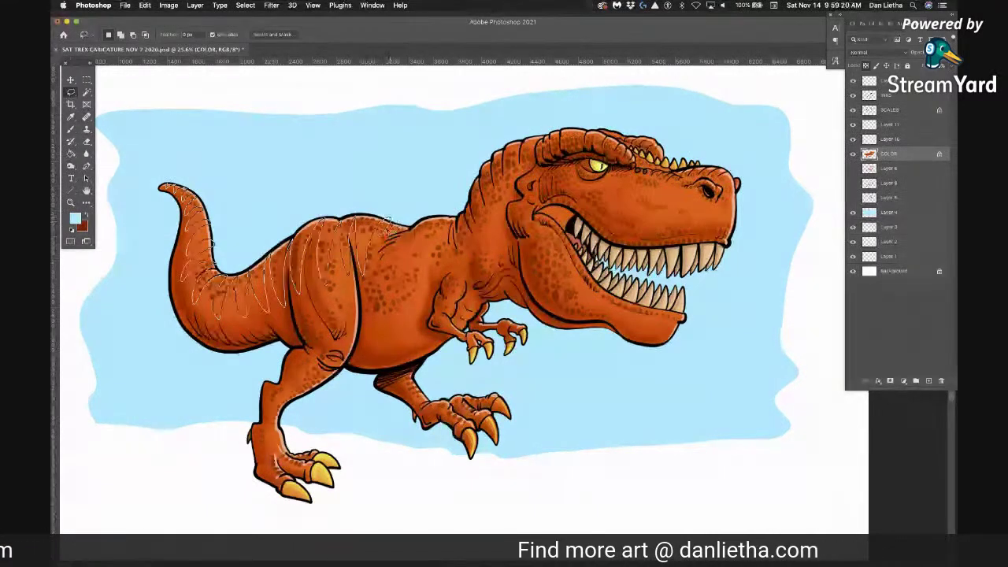
mouse_move(378, 300)
left_mouse_down()
mouse_move(402, 224)
mouse_move(415, 291)
mouse_move(431, 233)
mouse_move(424, 247)
left_mouse_up()
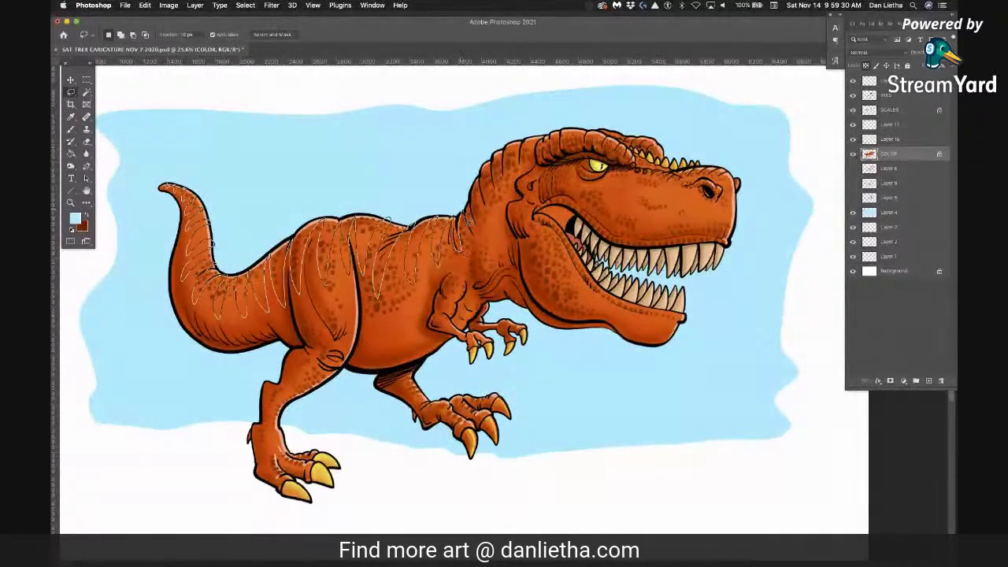
mouse_move(478, 231)
left_mouse_down()
mouse_move(476, 203)
mouse_move(501, 229)
mouse_move(489, 183)
mouse_move(492, 166)
mouse_move(510, 206)
mouse_move(513, 152)
left_mouse_up()
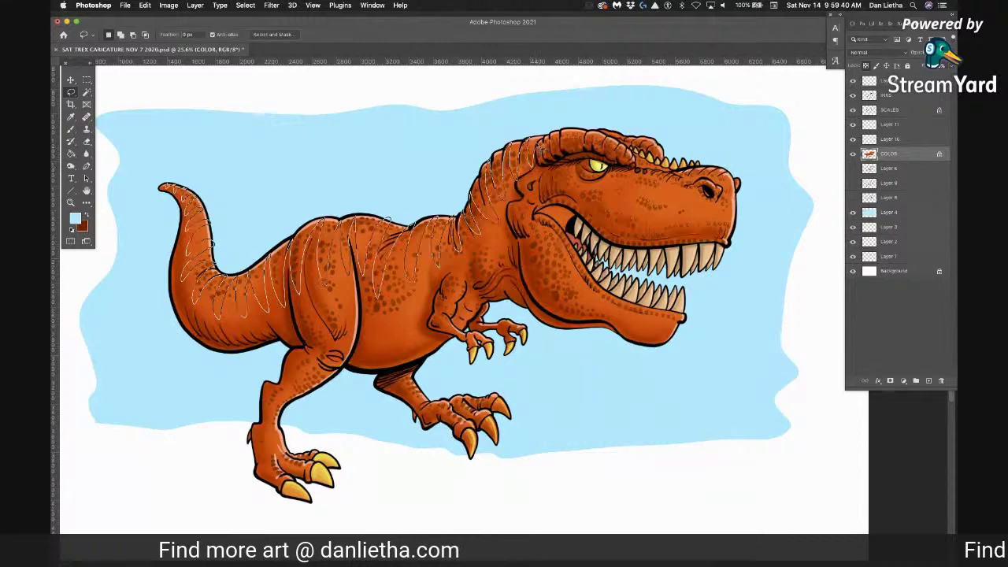
mouse_move(543, 131)
left_mouse_down()
mouse_move(473, 152)
mouse_move(420, 189)
mouse_move(341, 199)
mouse_move(253, 230)
mouse_move(182, 172)
left_mouse_up()
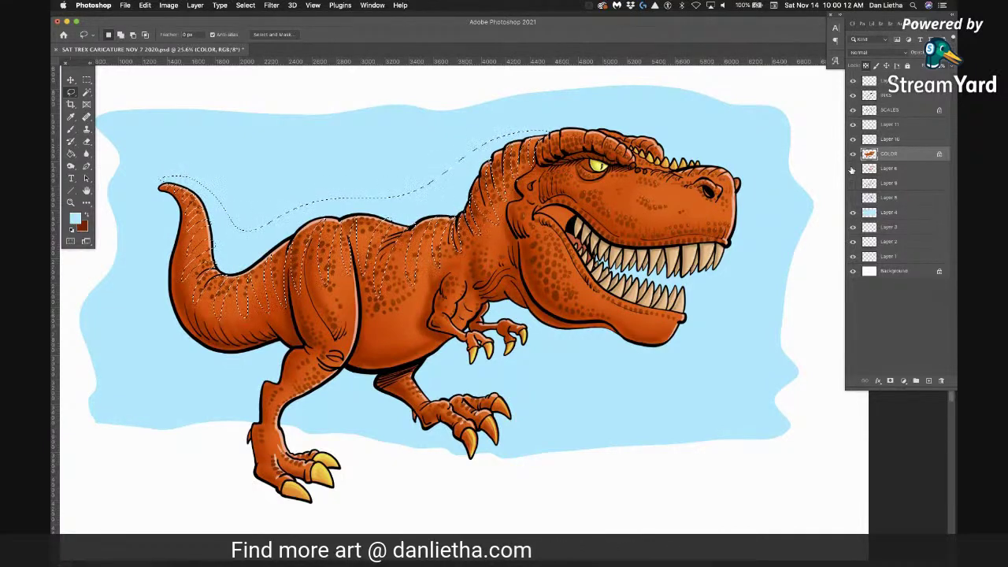
Copy the selected stripes to a new layer and briefly hide the COLOR layer to check them
key("super+j")
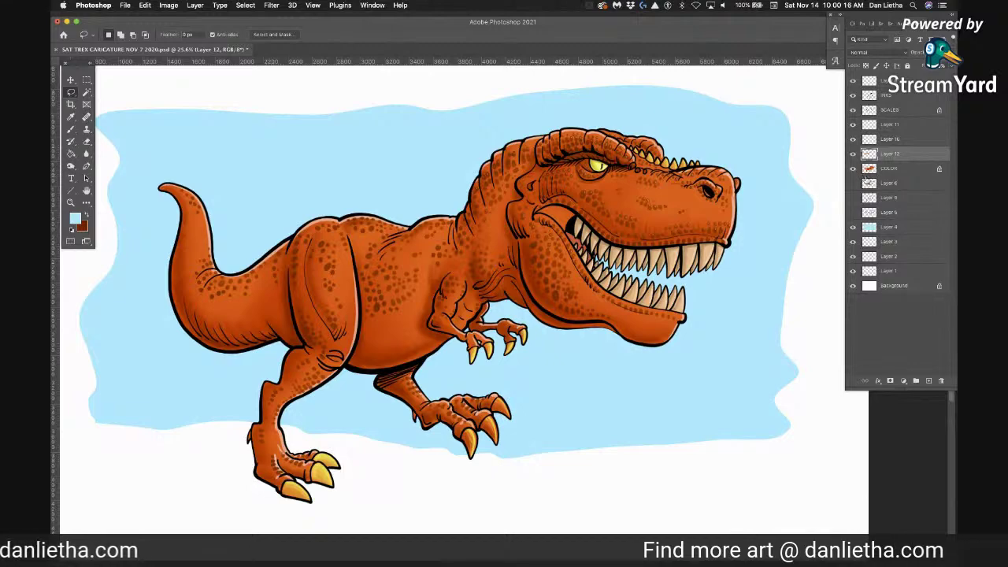
left_click(854, 170)
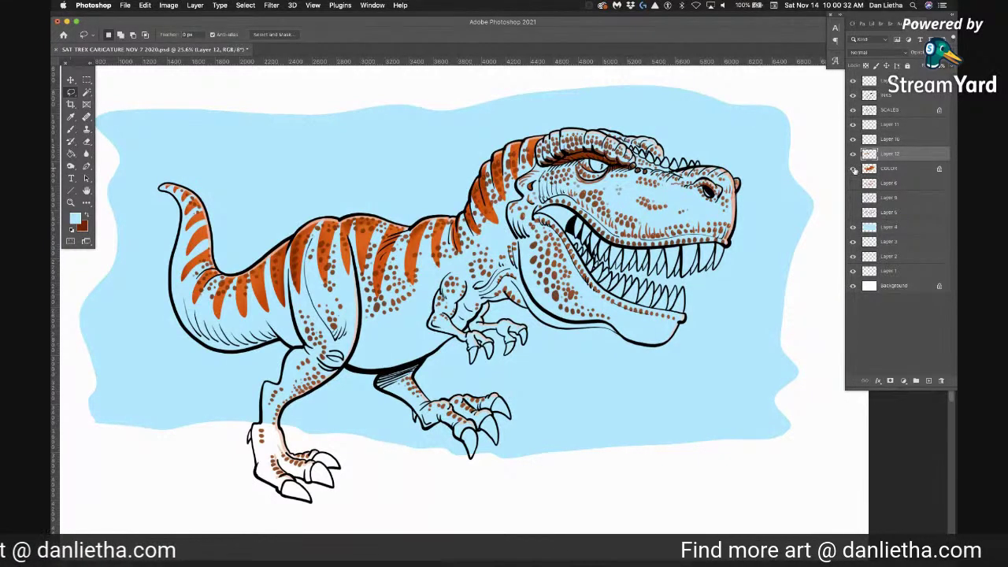
left_click(854, 170)
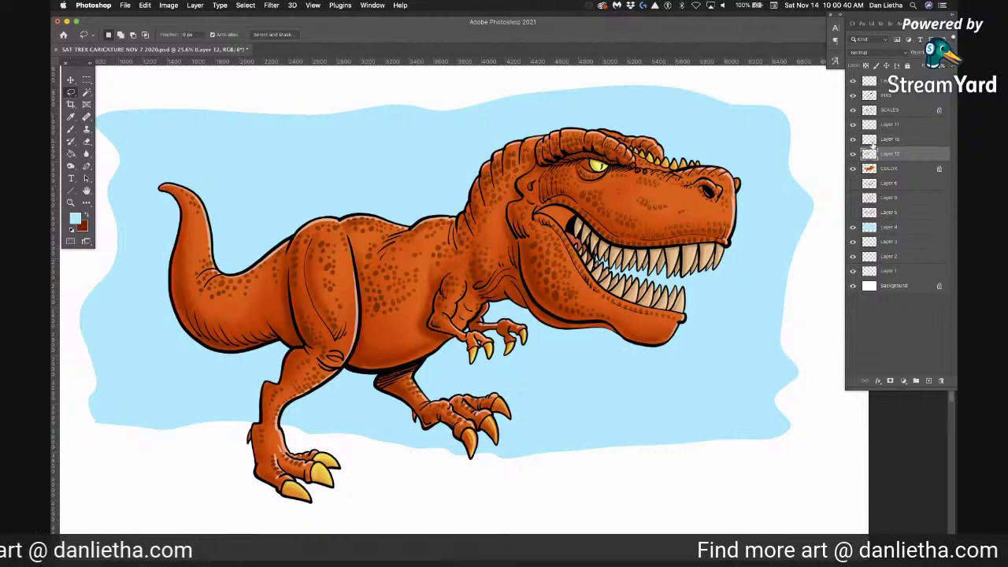
left_click(168, 6)
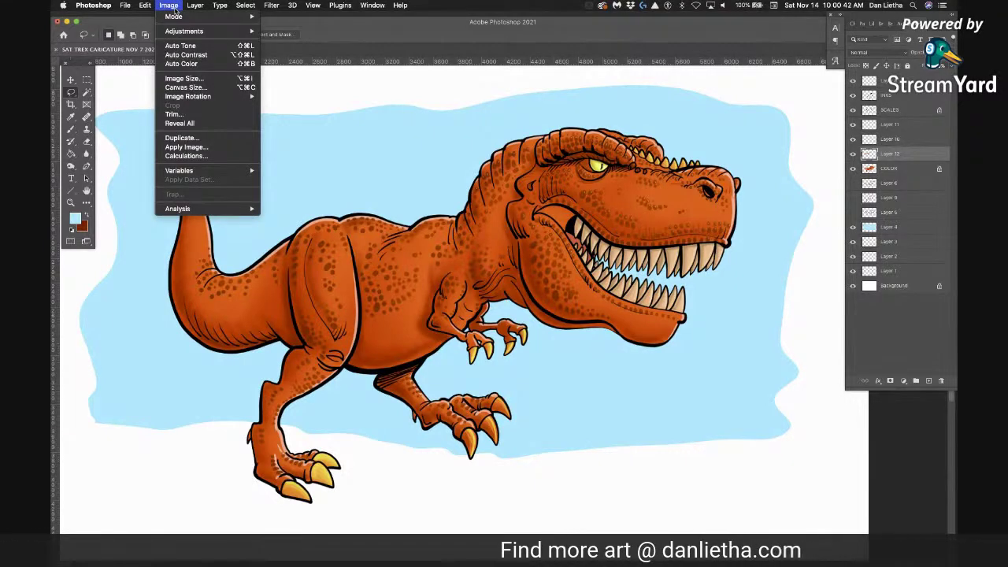
mouse_move(253, 33)
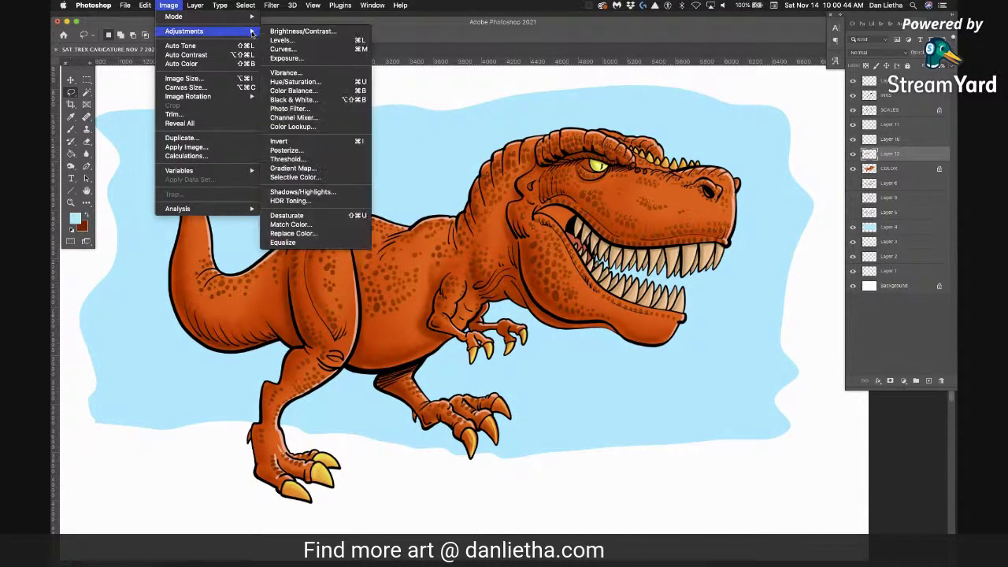
left_click(303, 83)
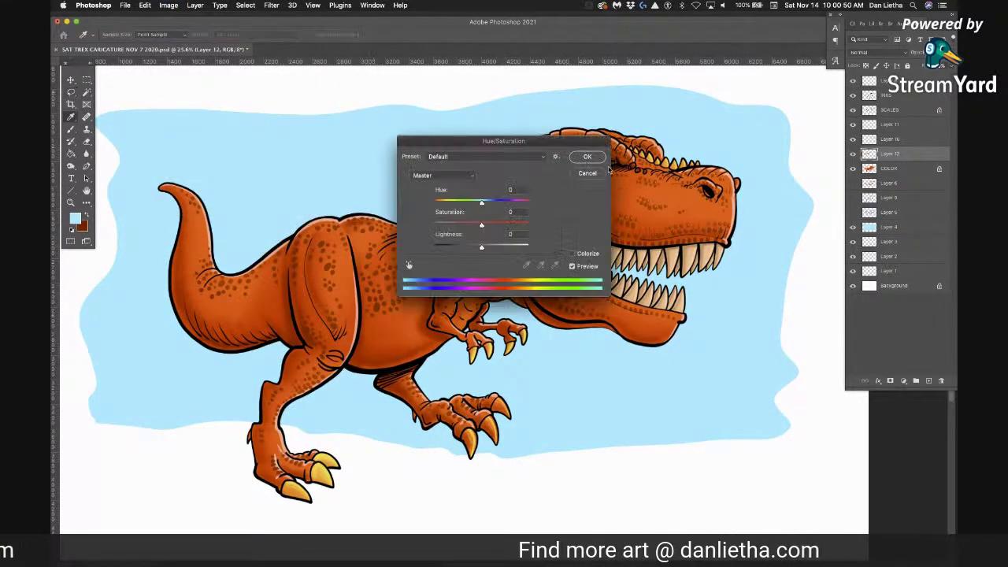
left_click_drag(581, 145, 733, 378)
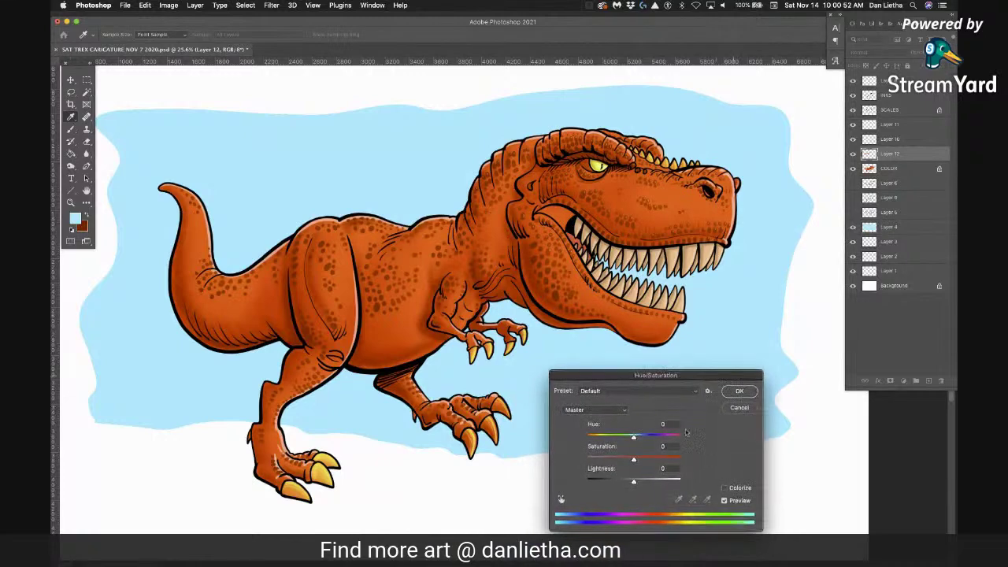
left_click_drag(634, 439, 606, 465)
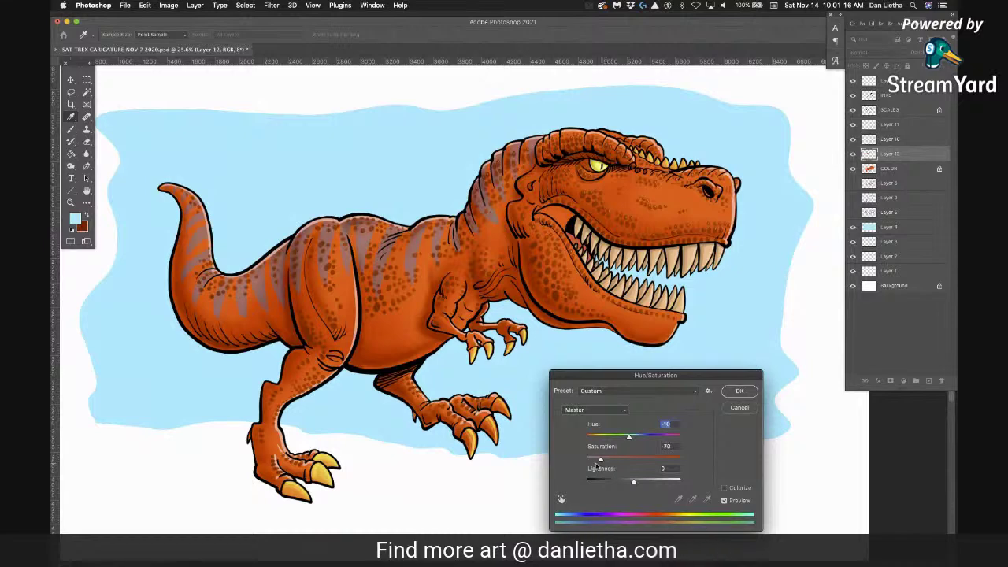
left_click_drag(594, 465, 597, 465)
left_click(613, 461)
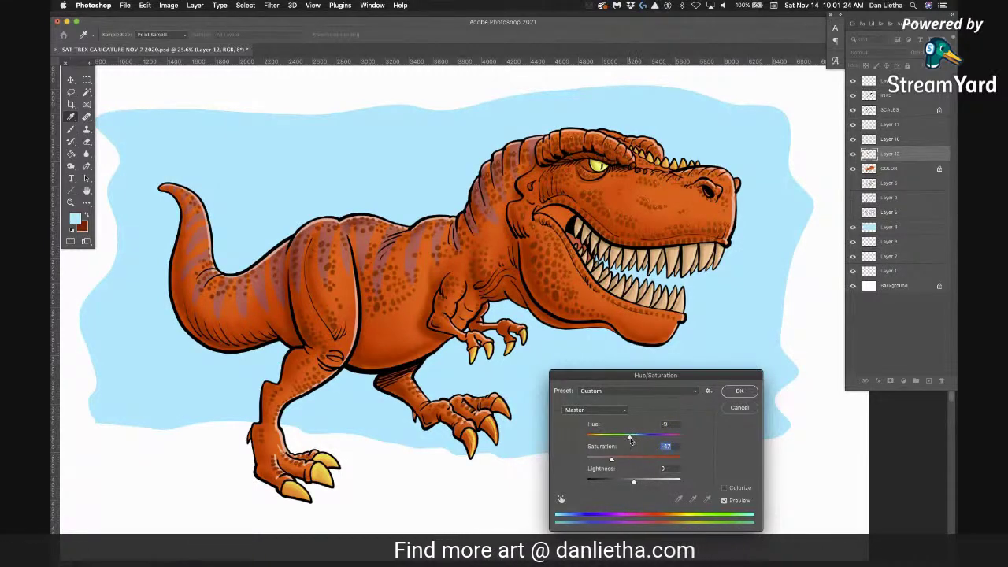
left_click_drag(651, 440, 638, 439)
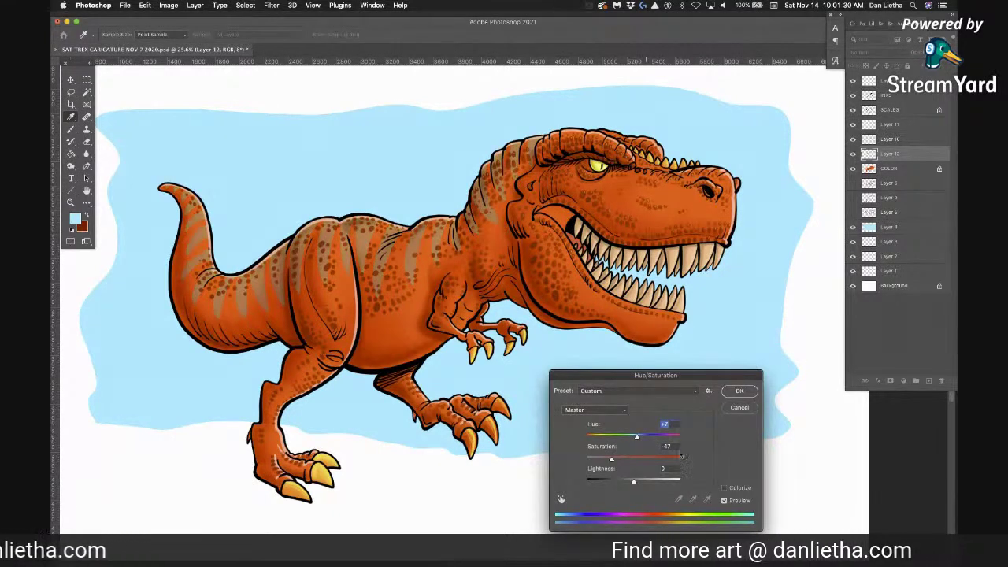
left_click_drag(638, 438, 622, 439)
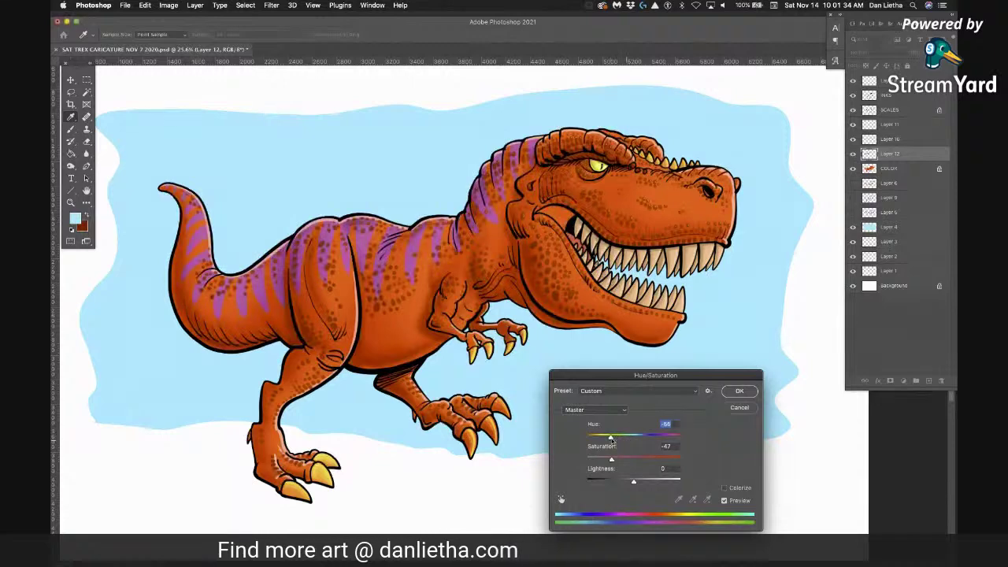
left_click_drag(611, 440, 604, 439)
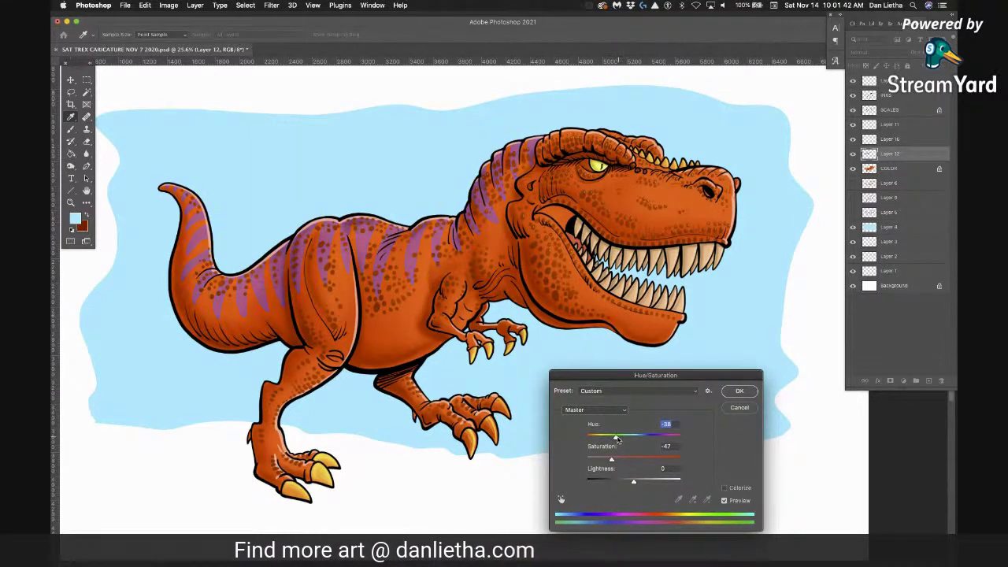
left_click_drag(616, 438, 643, 439)
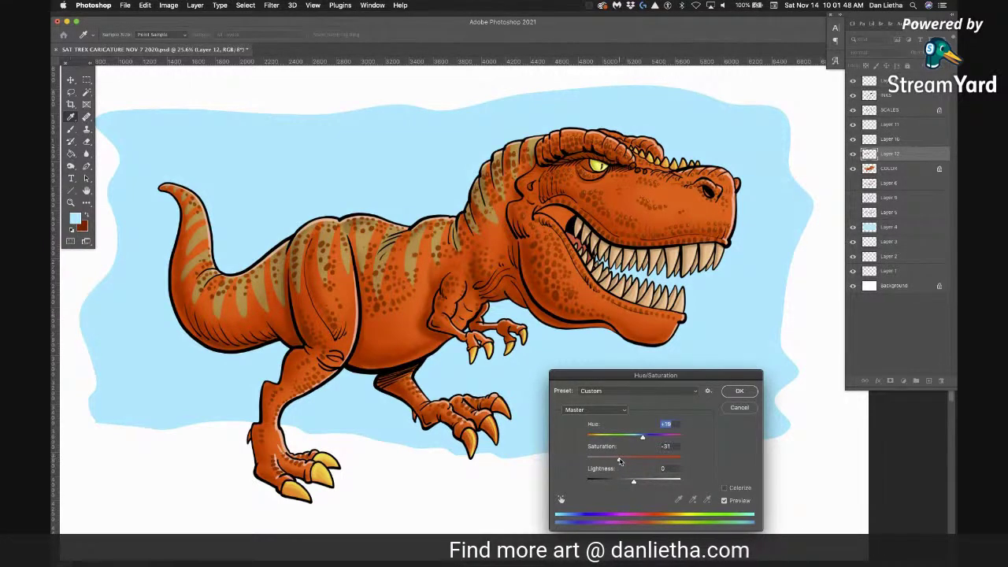
left_click(623, 412)
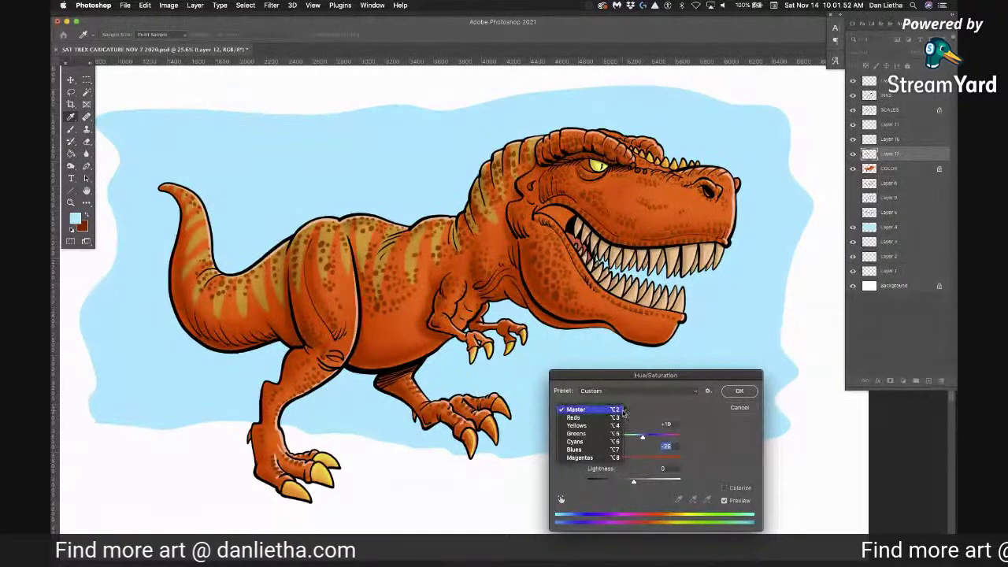
left_click(621, 412)
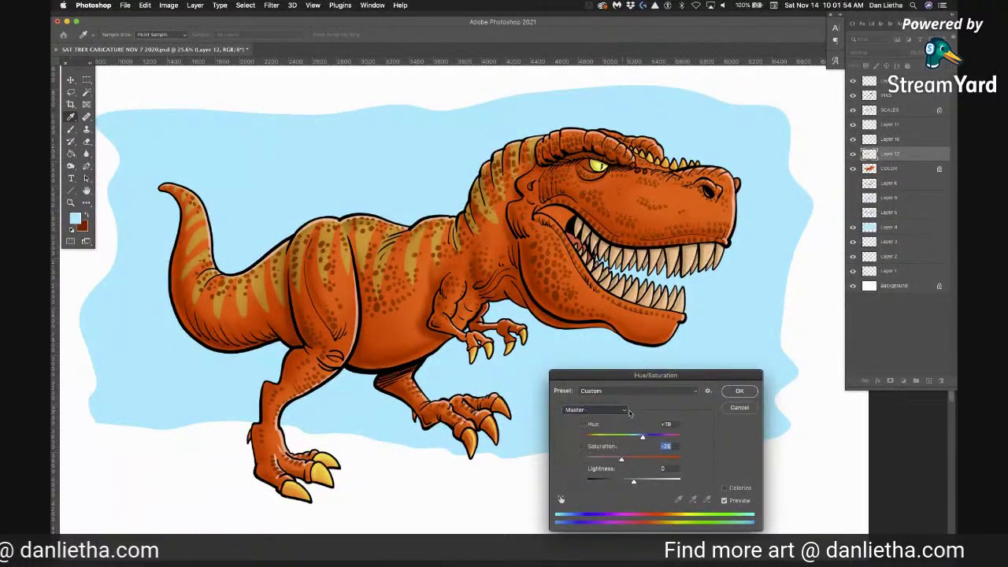
left_click(740, 409)
key("l")
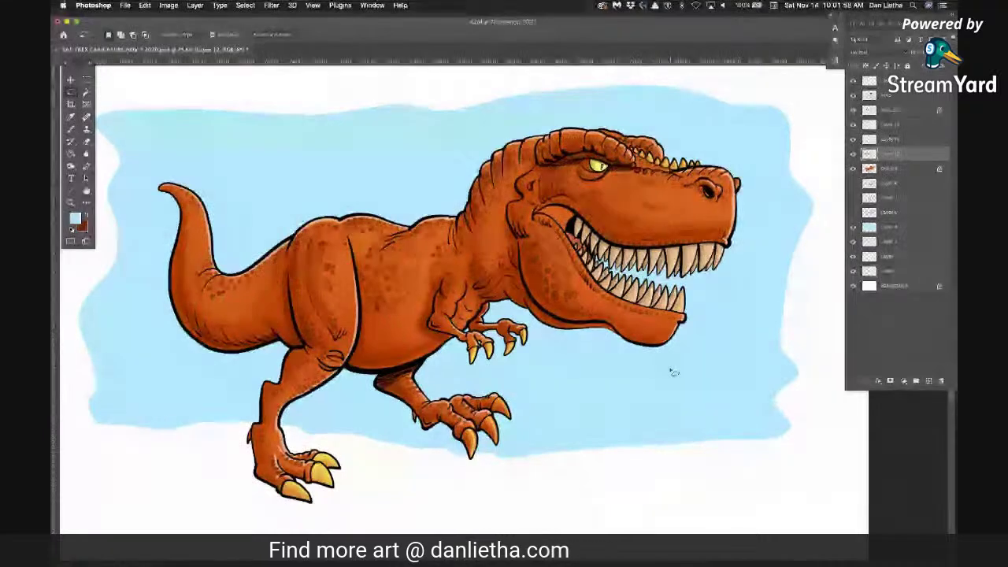
Apply Color Balance to the copied stripe layer, shifting the midtones to -76 cyan, +83 green and +6 blue
left_click(169, 5)
mouse_move(212, 31)
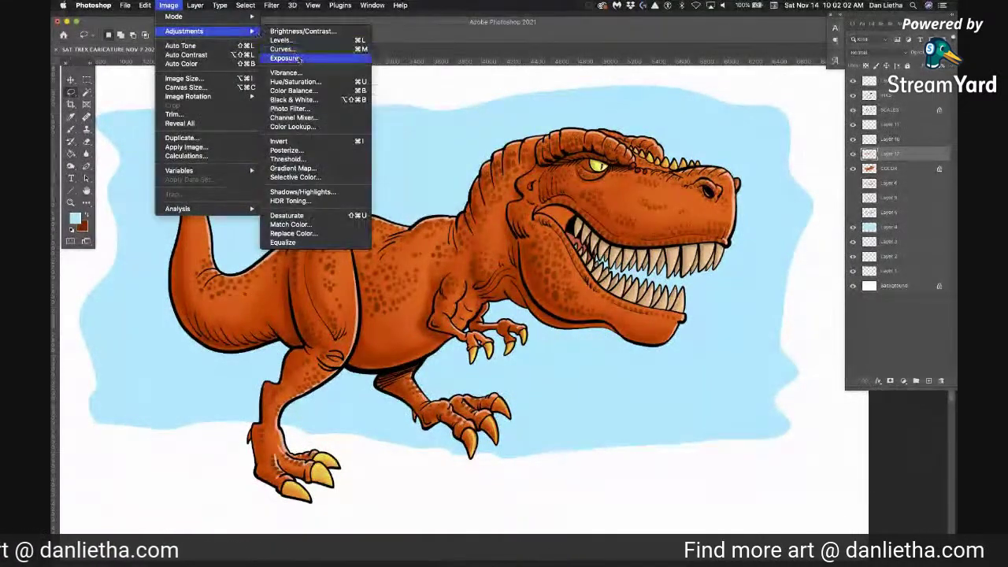
left_click(293, 90)
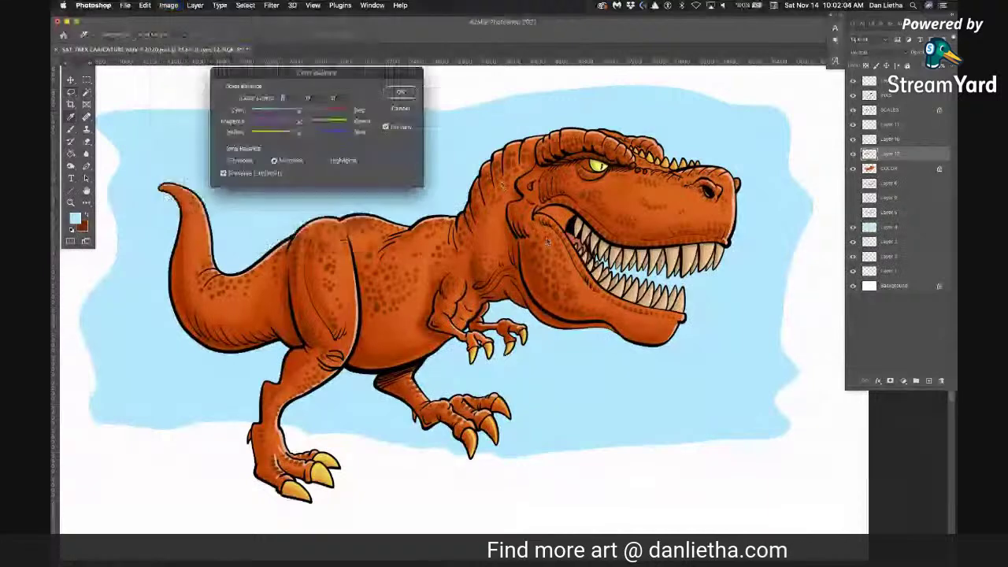
left_click_drag(316, 73, 649, 387)
left_click_drag(631, 428, 608, 431)
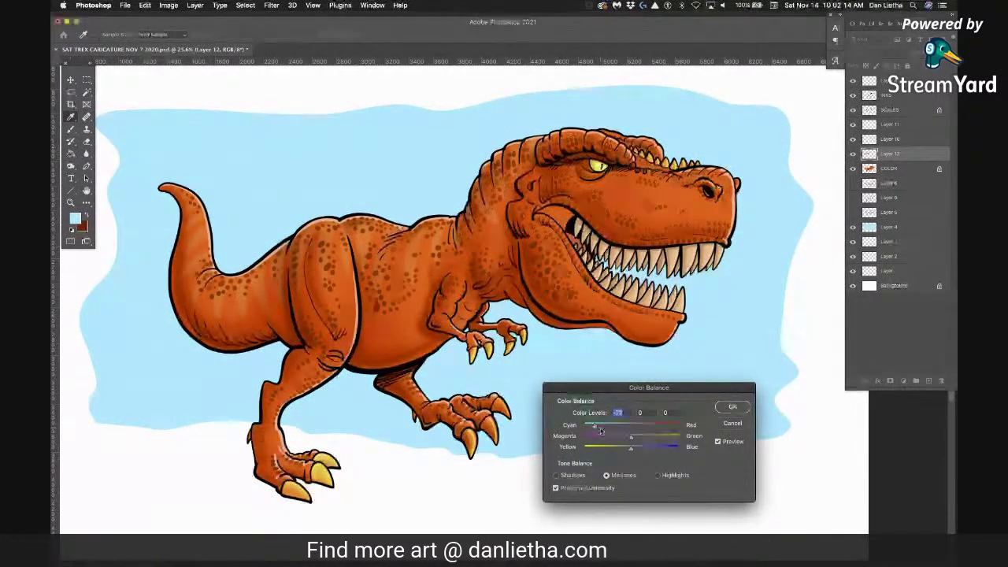
left_click_drag(589, 428, 662, 428)
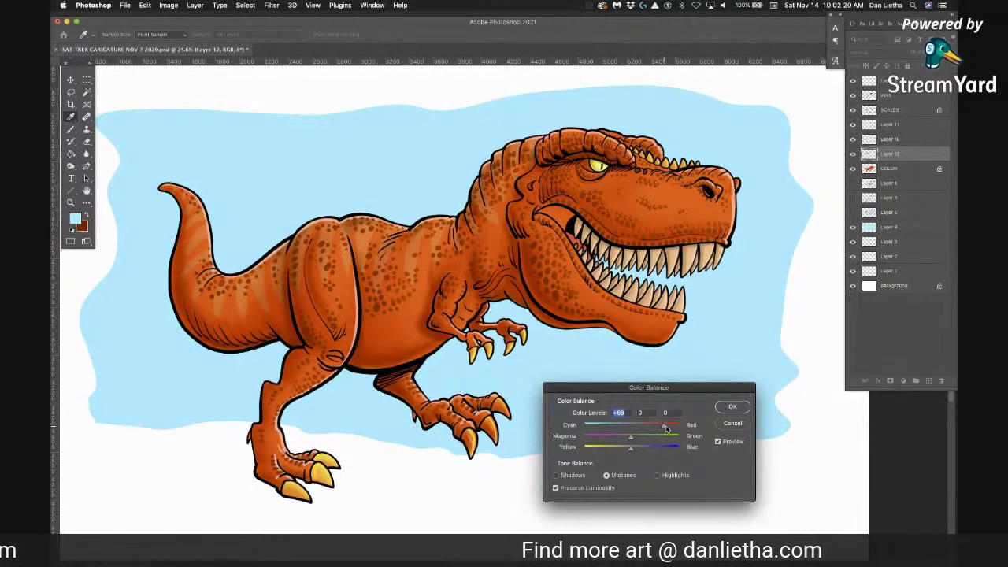
left_click_drag(664, 428, 669, 428)
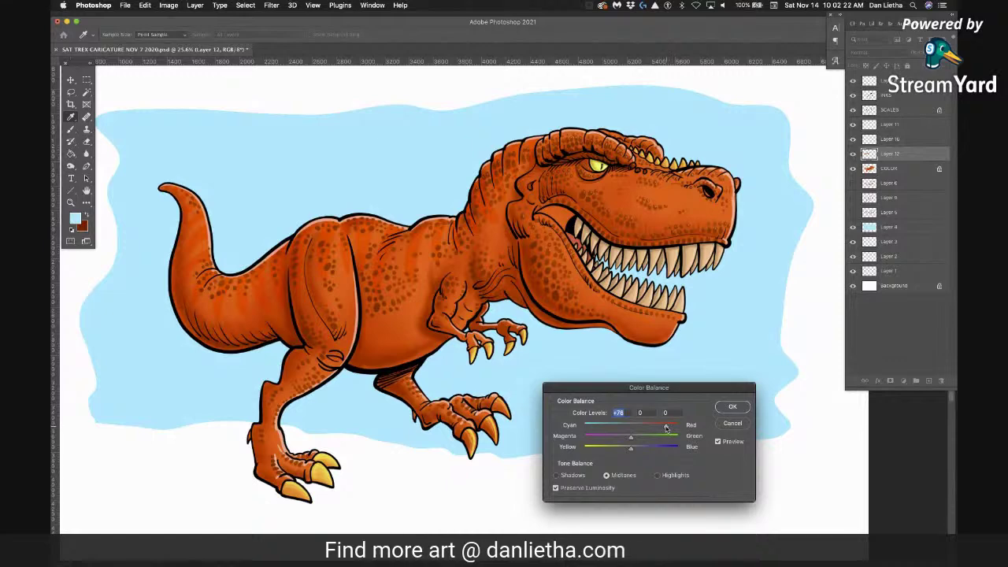
left_click_drag(620, 440, 653, 438)
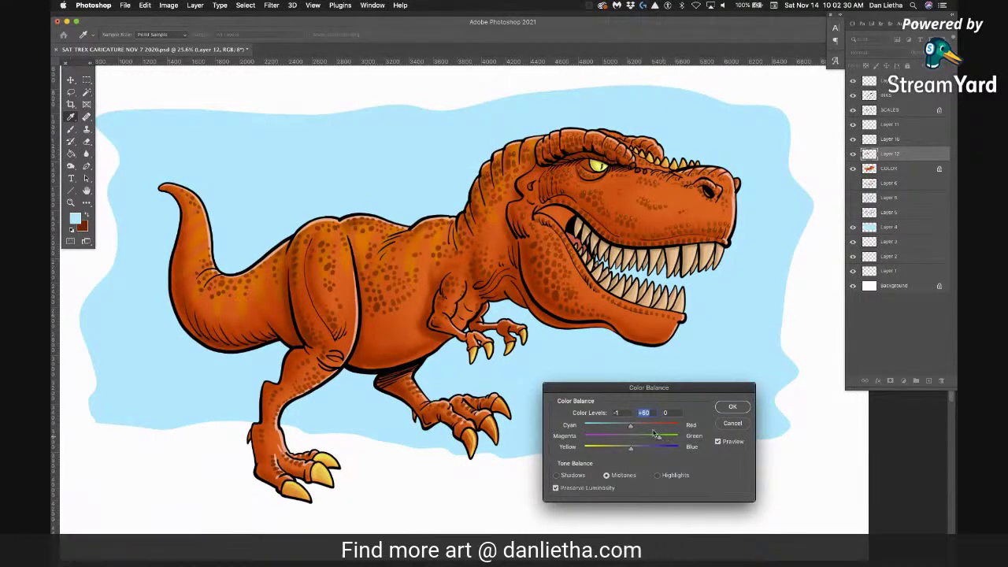
left_click_drag(673, 439, 600, 429)
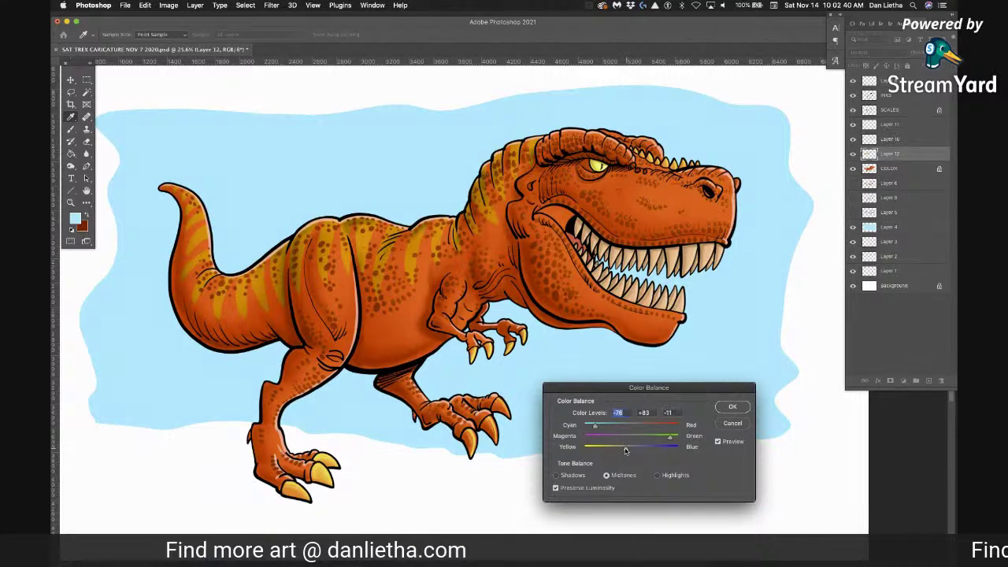
left_click_drag(622, 450, 664, 451)
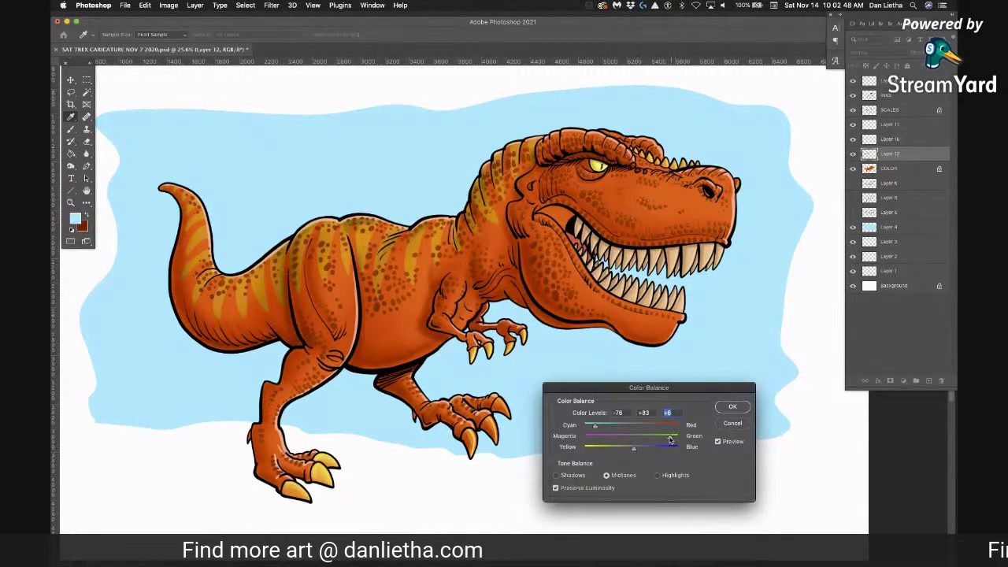
Refine the stripes' midtone colour balance to -75, +69, -91 for a golden tone and accept it
left_click_drag(656, 441, 668, 440)
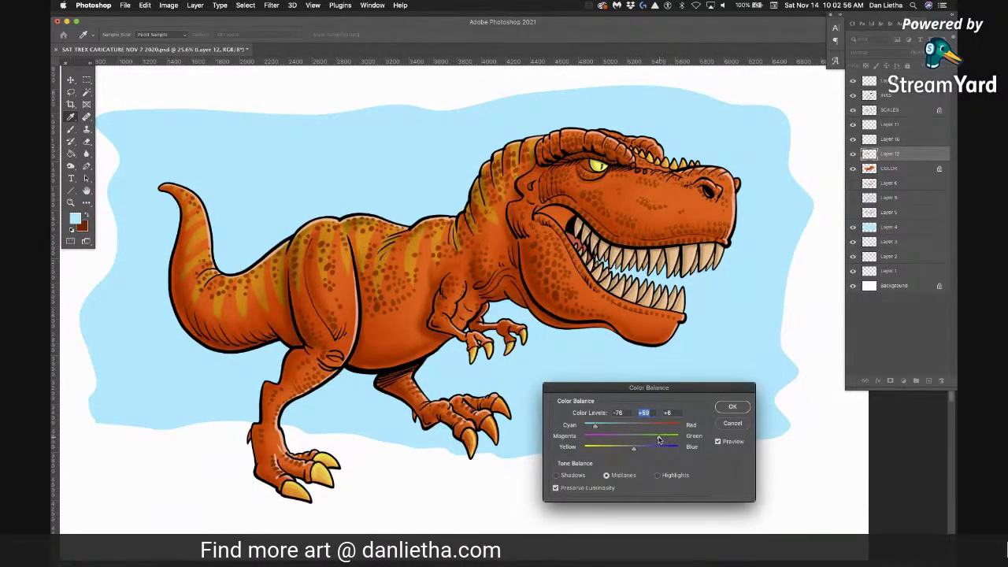
left_click_drag(596, 426, 600, 429)
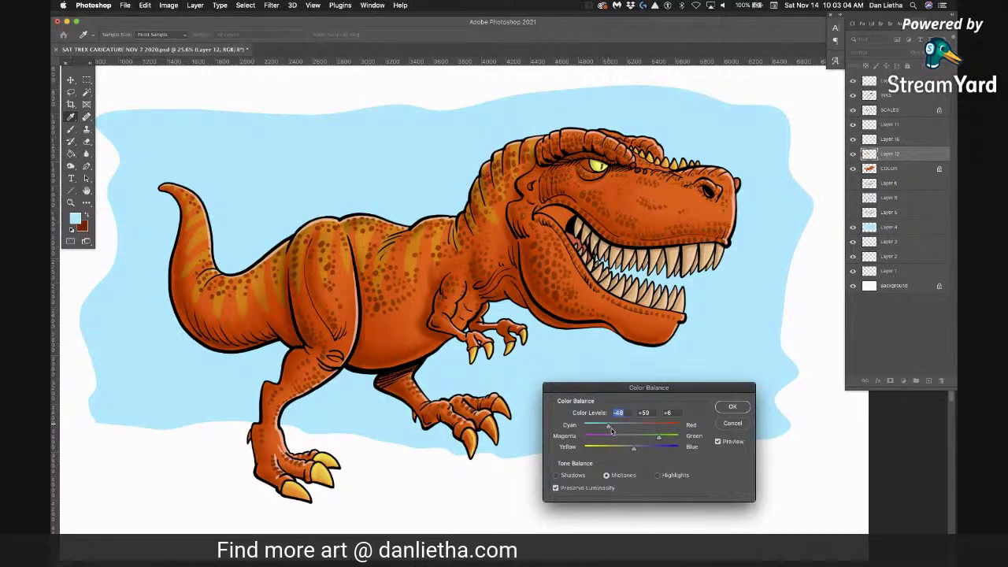
left_click_drag(612, 427, 593, 427)
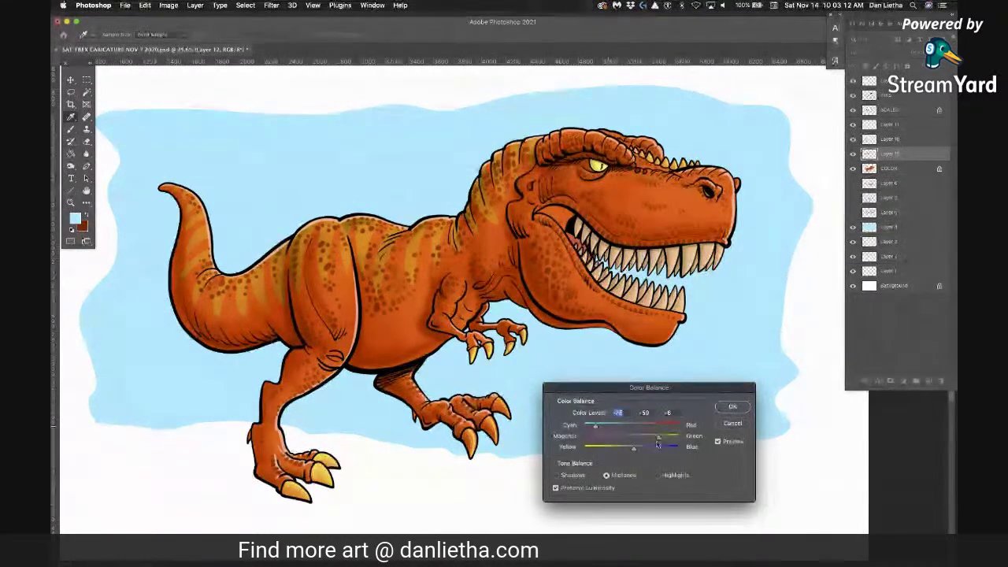
left_click_drag(640, 449, 653, 450)
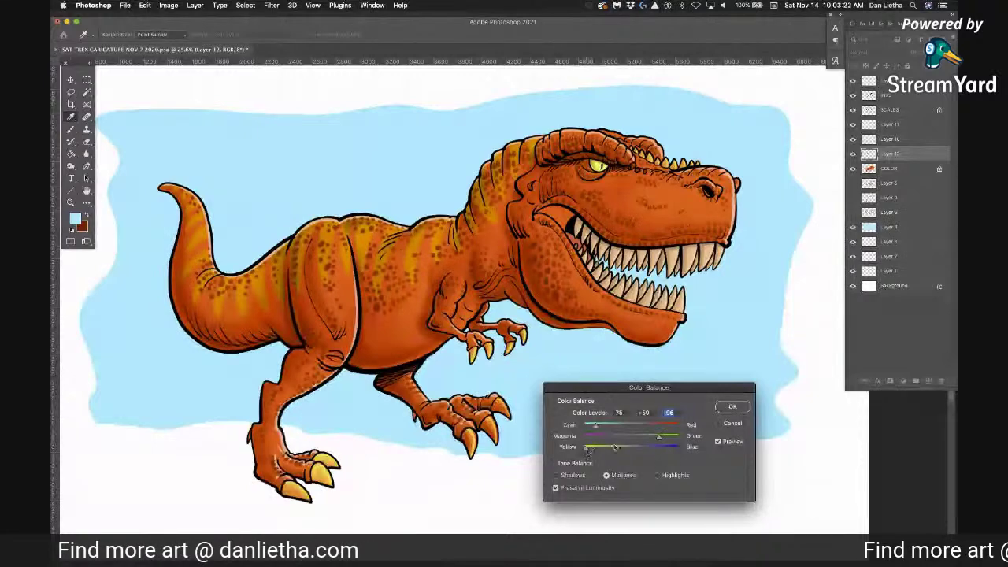
left_click_drag(666, 441, 650, 442)
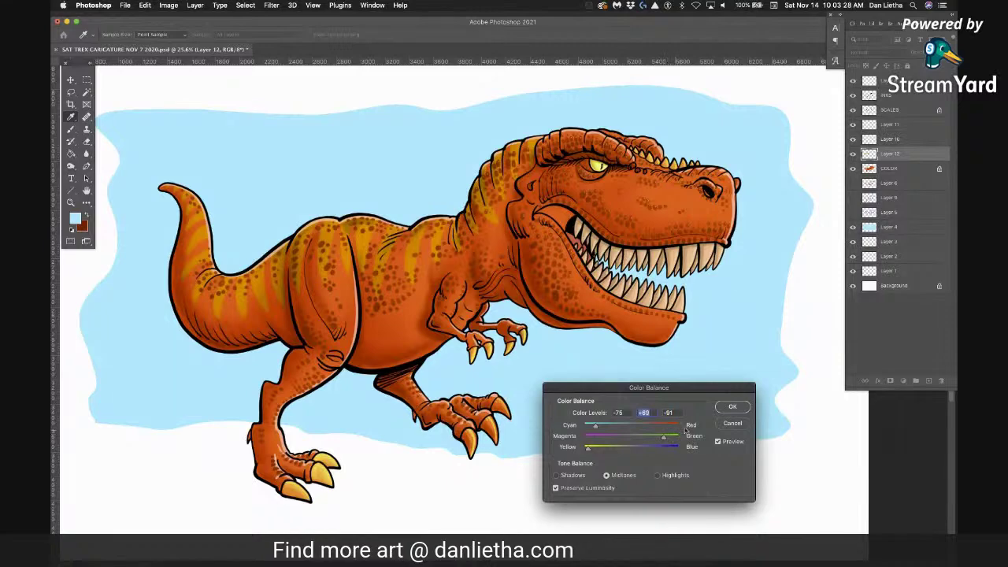
left_click(731, 407)
key("l")
Raise the brightness of the stripe layer to 32 with Brightness/Contrast
left_click(169, 6)
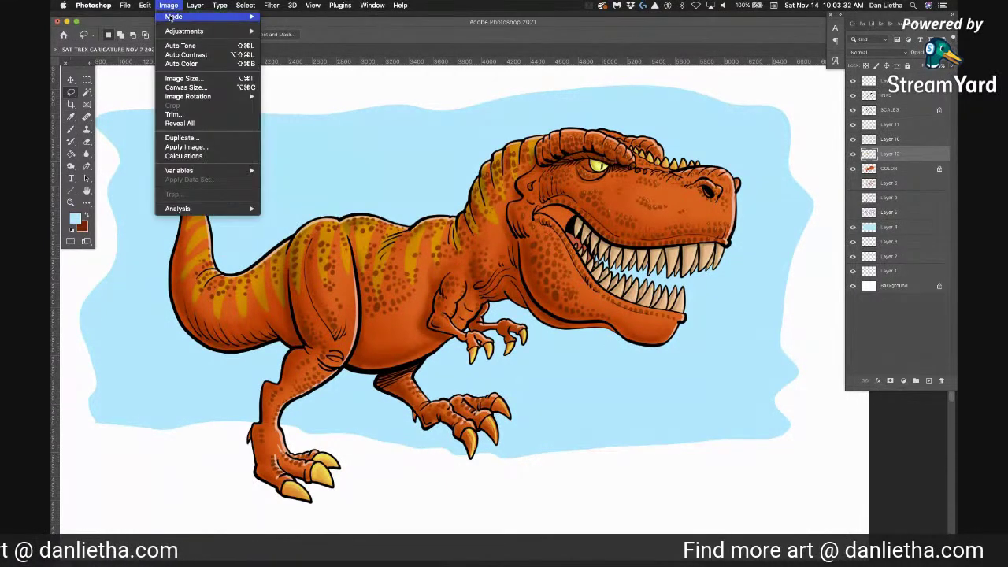
mouse_move(223, 34)
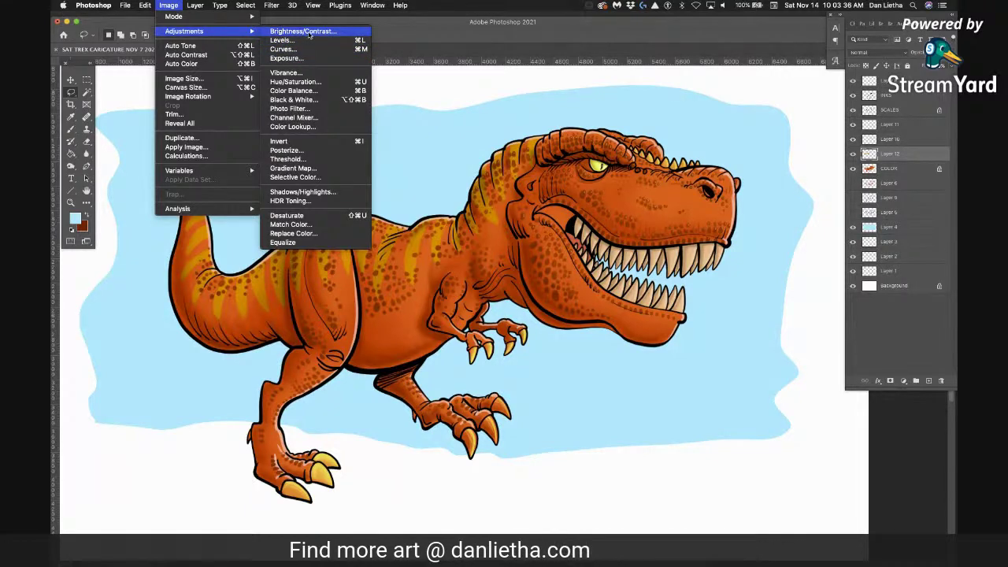
left_click(304, 32)
left_click_drag(354, 167, 670, 409)
left_click_drag(583, 436, 590, 435)
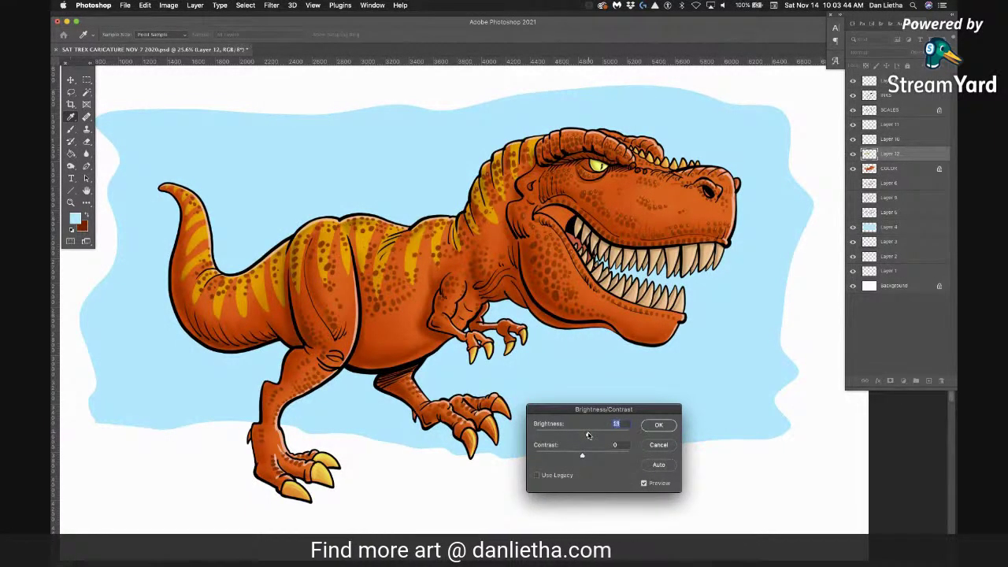
left_click_drag(589, 435, 593, 435)
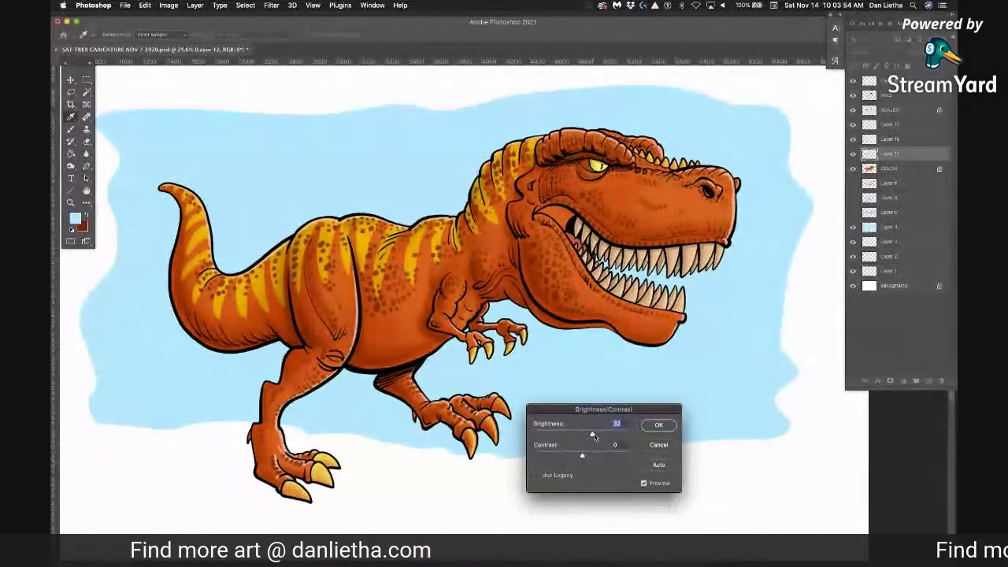
left_click(659, 426)
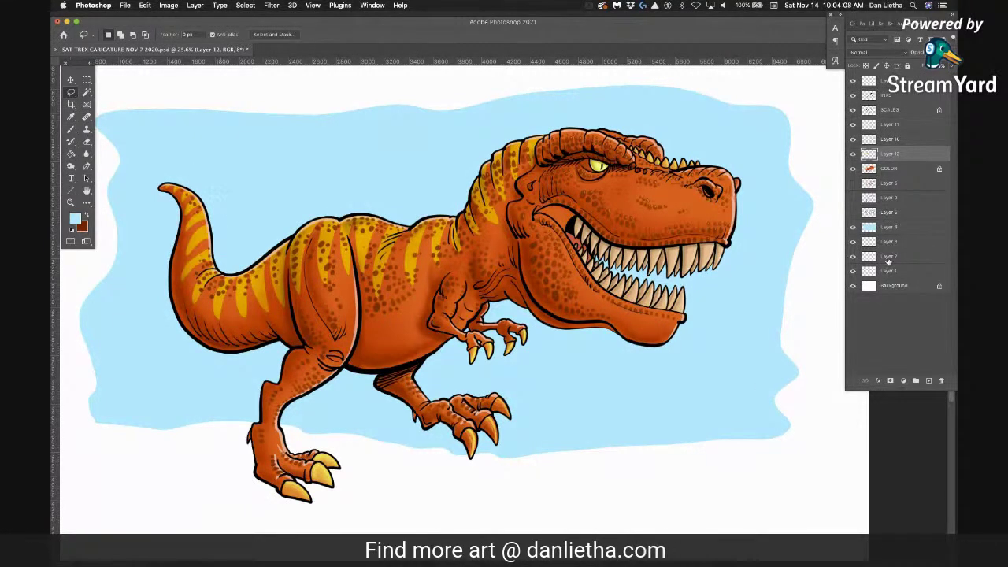
Add a new layer above Layer 4 and lasso a small palm tree and a spiky grass strip behind the near leg
left_click(890, 233)
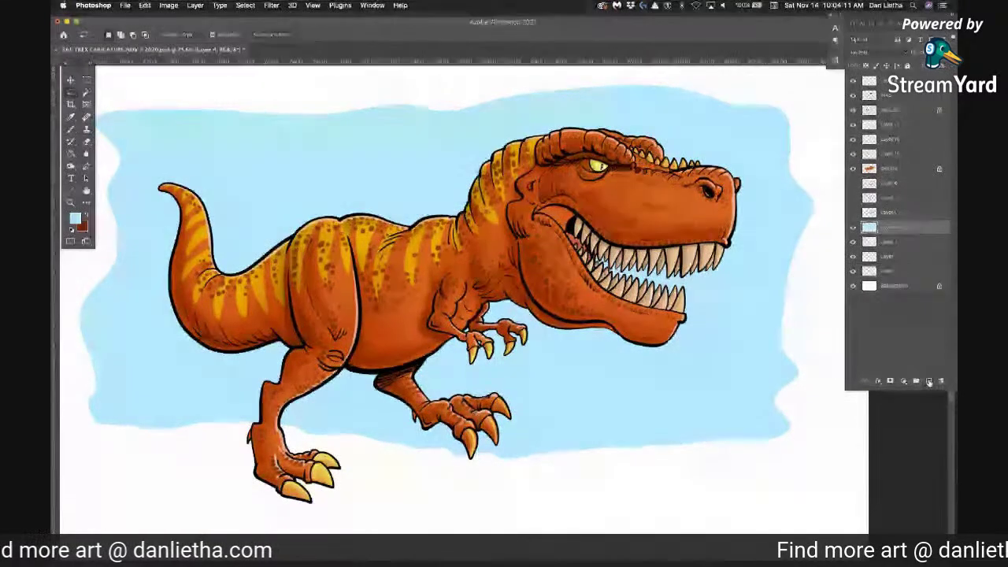
left_click(929, 381)
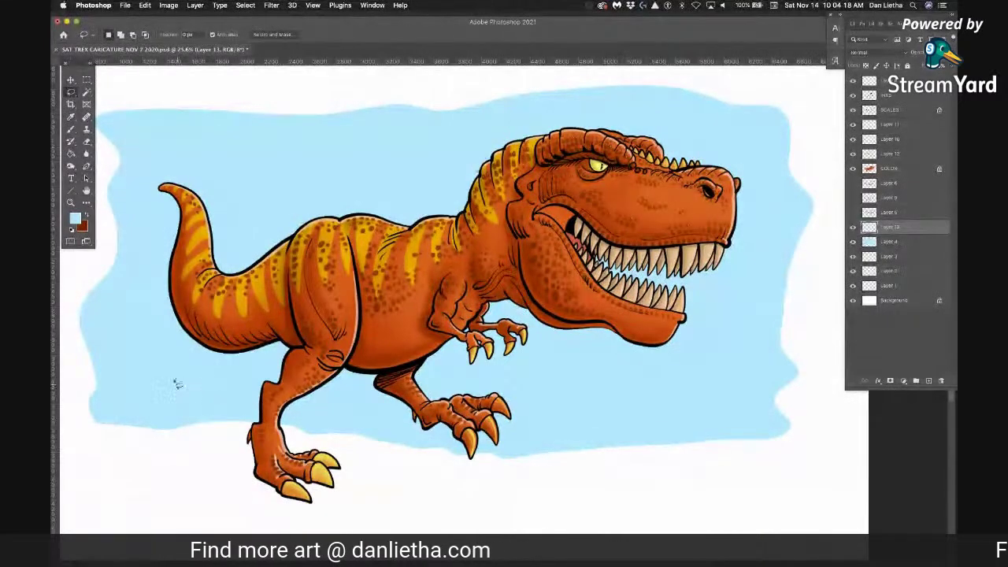
mouse_move(155, 379)
left_mouse_down()
mouse_move(161, 410)
mouse_move(167, 391)
mouse_move(176, 412)
mouse_move(201, 400)
left_mouse_up()
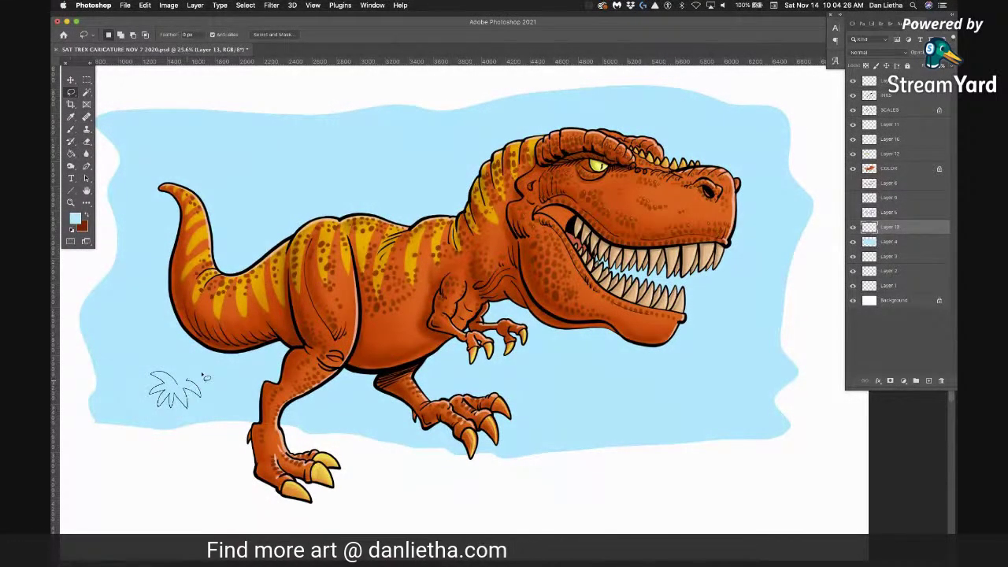
mouse_move(182, 381)
left_mouse_down()
mouse_move(165, 365)
mouse_move(177, 391)
left_mouse_up()
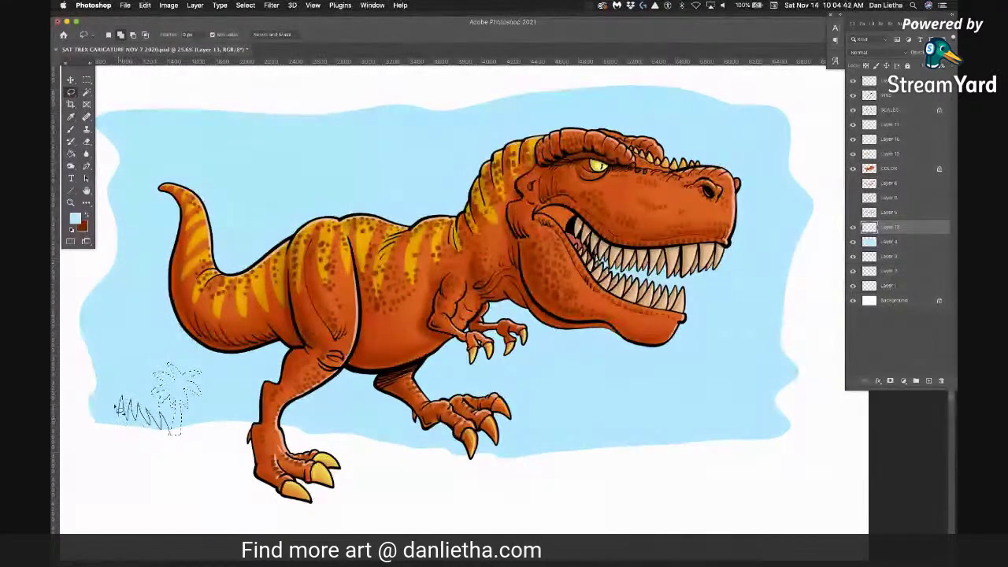
mouse_move(99, 406)
left_mouse_down()
mouse_move(73, 428)
mouse_move(95, 442)
mouse_move(247, 450)
left_mouse_up()
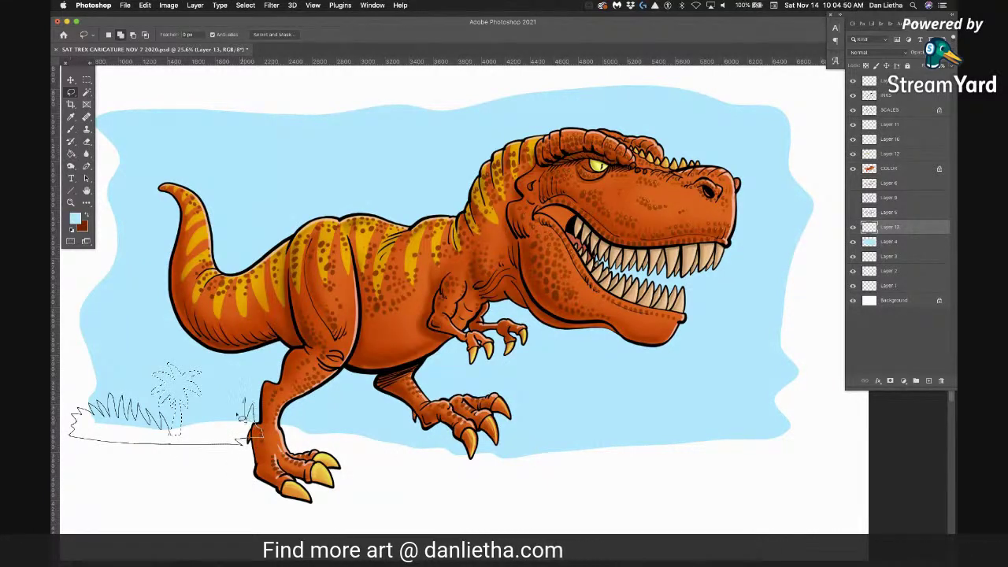
mouse_move(223, 400)
left_mouse_down()
mouse_move(217, 424)
mouse_move(202, 406)
mouse_move(203, 427)
mouse_move(199, 413)
mouse_move(180, 430)
left_mouse_up()
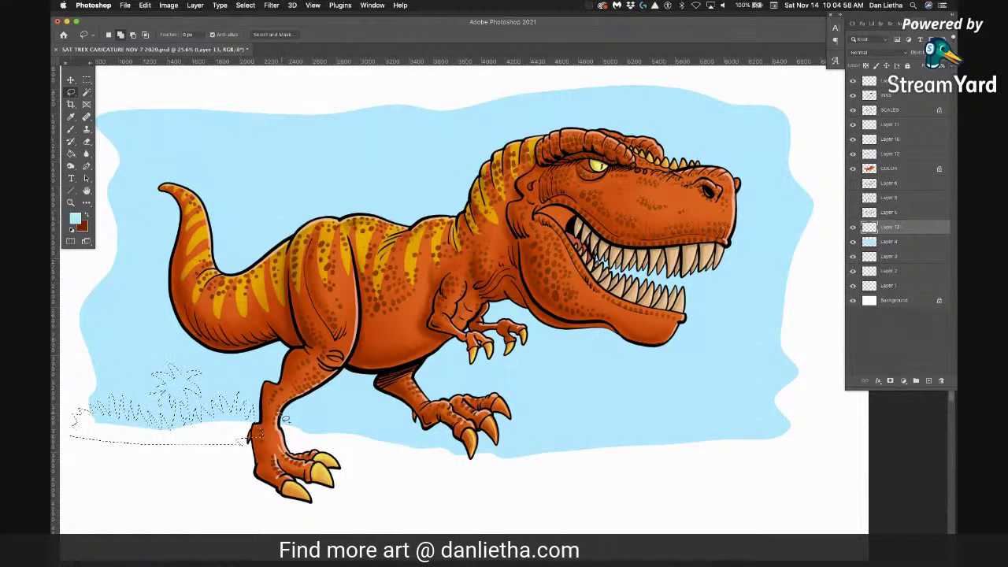
Add jagged grass to the selection between the legs and from the far foot to the right edge of the blue background
mouse_move(290, 414)
left_mouse_down()
mouse_move(330, 405)
mouse_move(382, 424)
left_mouse_up()
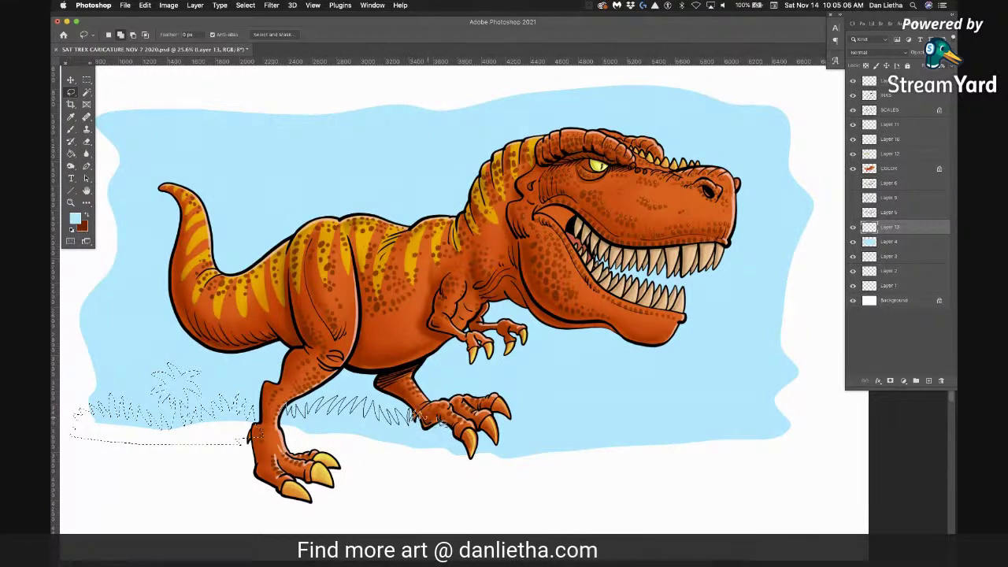
left_click_drag(456, 436, 284, 438)
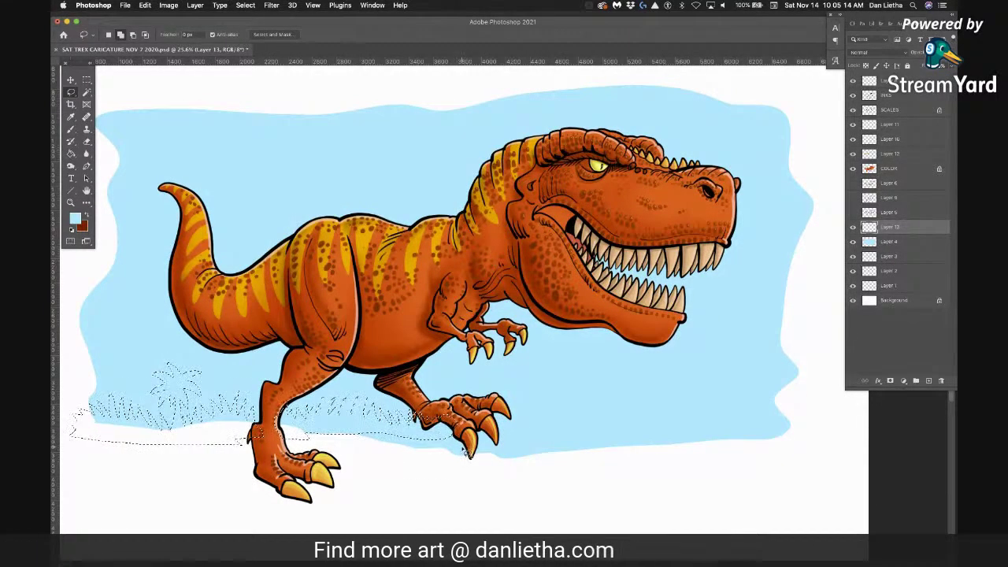
mouse_move(448, 443)
left_mouse_down()
mouse_move(785, 437)
mouse_move(780, 424)
left_mouse_up()
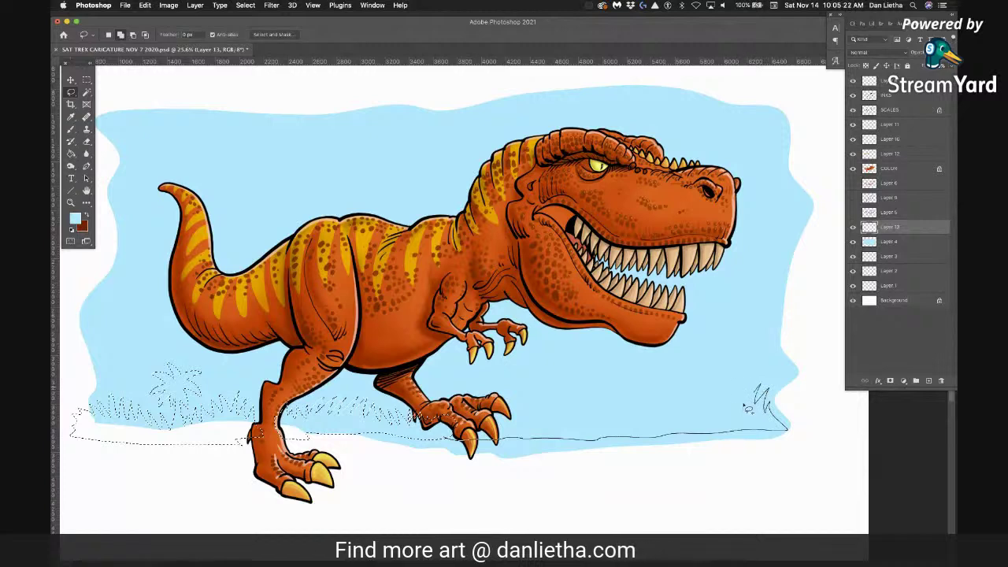
mouse_move(715, 425)
left_mouse_down()
mouse_move(692, 406)
mouse_move(659, 422)
mouse_move(630, 424)
left_mouse_up()
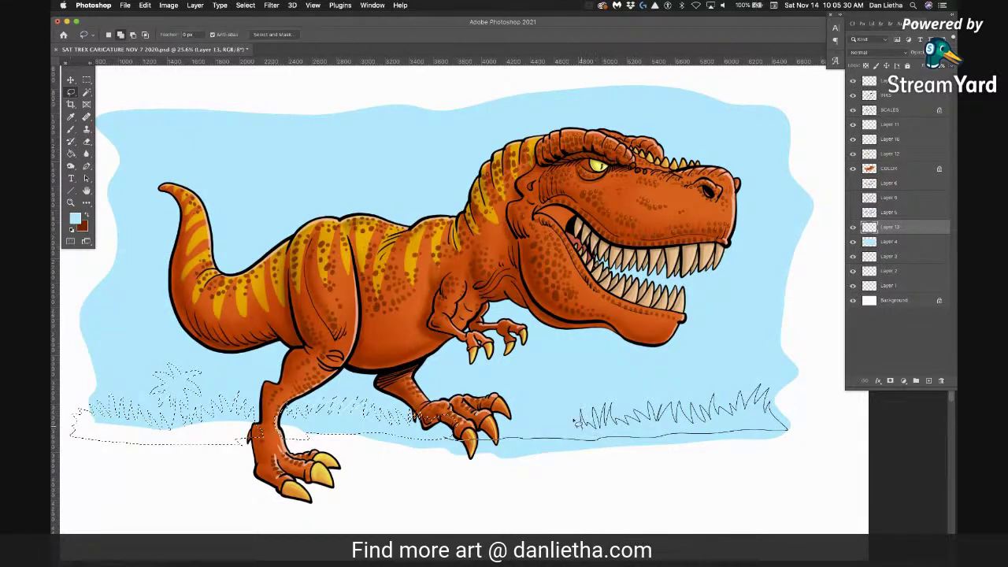
mouse_move(549, 419)
left_mouse_down()
mouse_move(524, 420)
mouse_move(530, 437)
mouse_move(515, 424)
mouse_move(506, 435)
mouse_move(480, 427)
left_mouse_up()
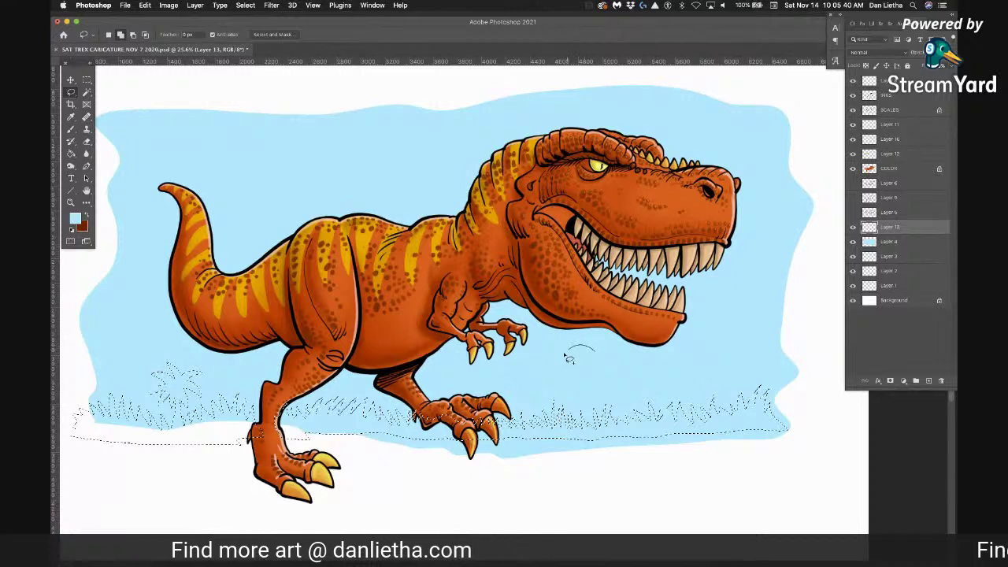
Add a larger palm tree below the jaw, a smaller one farther right, and a grass tuft at the right end to the selection
mouse_move(589, 360)
left_mouse_down()
mouse_move(569, 375)
mouse_move(579, 361)
mouse_move(584, 385)
mouse_move(606, 370)
mouse_move(613, 386)
mouse_move(620, 369)
mouse_move(626, 375)
left_mouse_up()
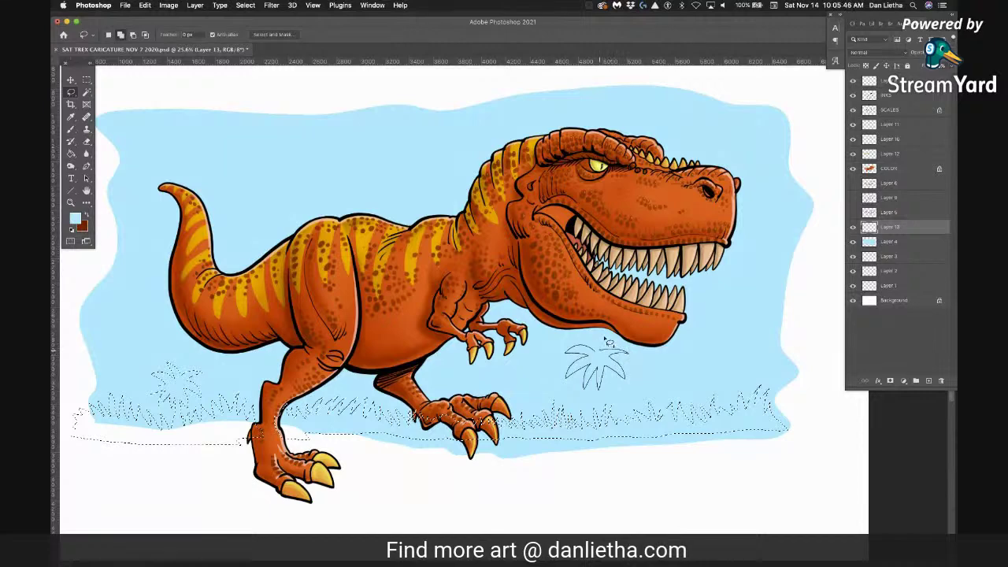
mouse_move(597, 343)
left_mouse_down()
mouse_move(629, 414)
mouse_move(596, 374)
mouse_move(588, 434)
mouse_move(598, 433)
mouse_move(602, 356)
left_mouse_up()
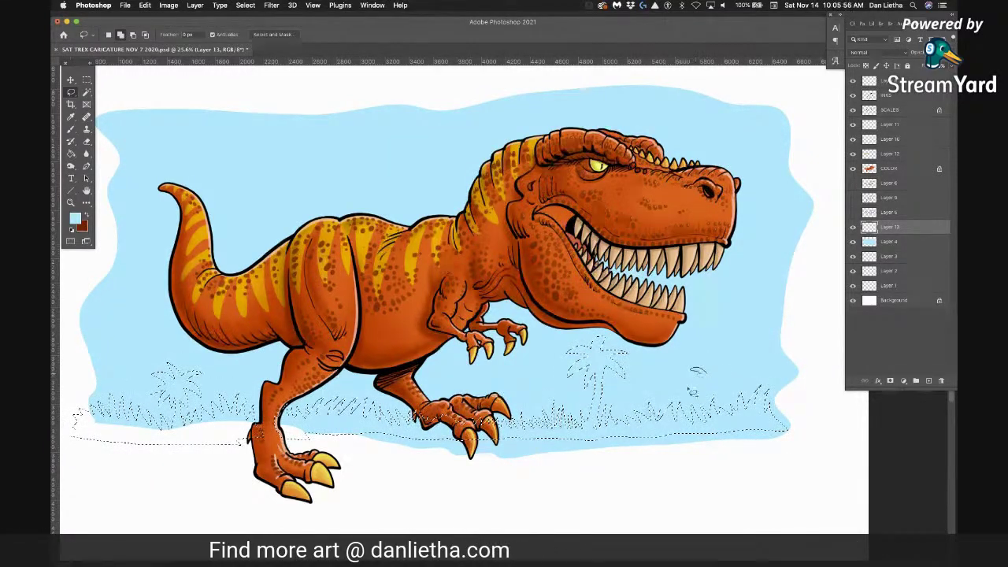
mouse_move(700, 395)
left_mouse_down()
mouse_move(703, 383)
mouse_move(708, 391)
mouse_move(724, 383)
mouse_move(711, 366)
left_mouse_up()
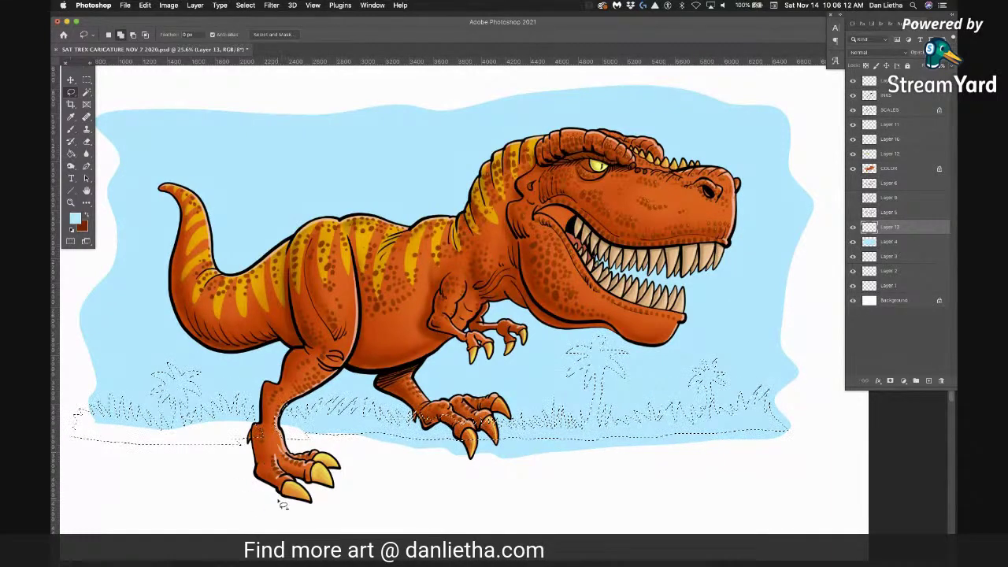
mouse_move(775, 419)
left_mouse_down()
mouse_move(792, 408)
mouse_move(798, 428)
left_mouse_up()
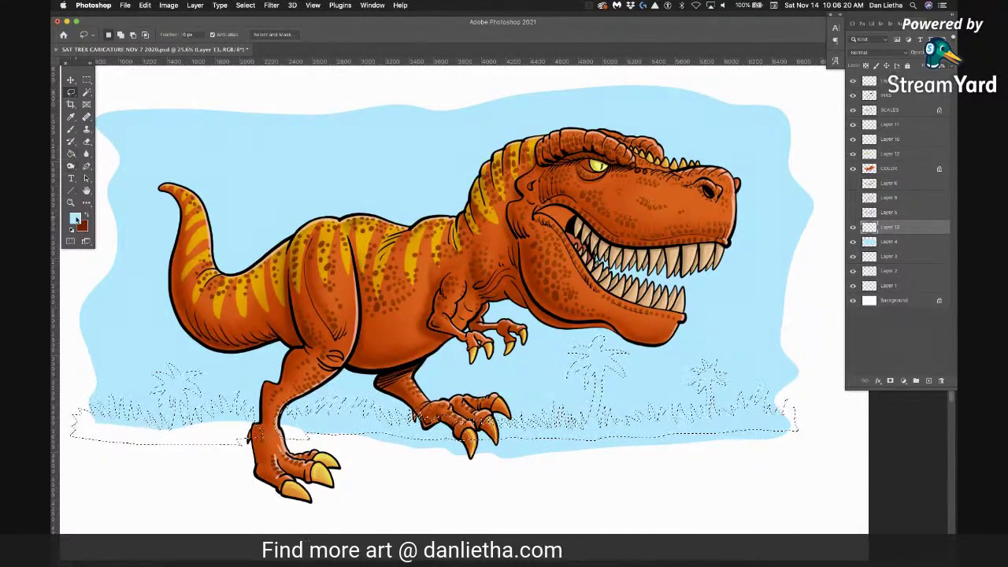
Set the foreground color to green #5dd541, fill the grass and palm selection with it, and deselect
left_click(74, 219)
left_click_drag(236, 142, 236, 170)
left_click(198, 106)
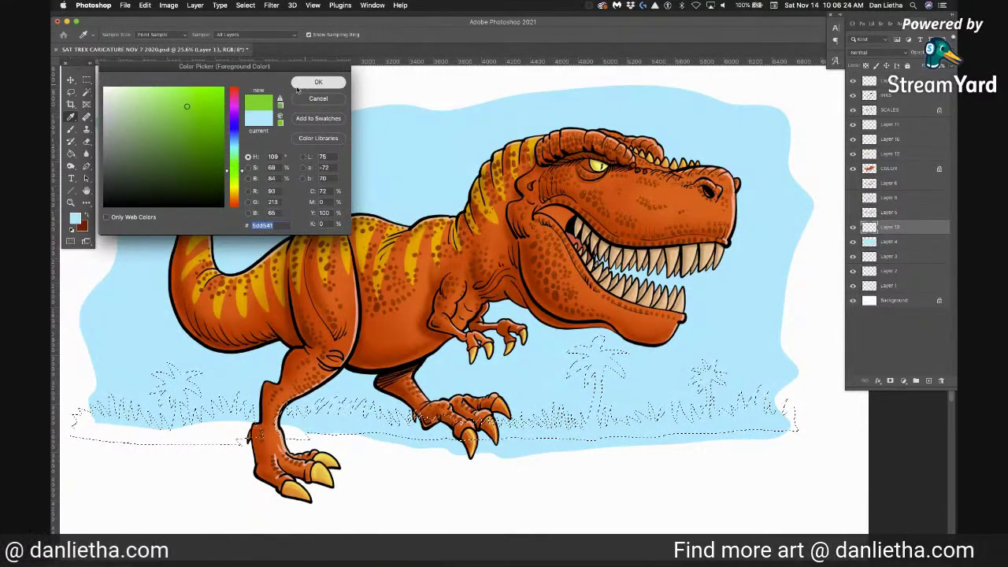
left_click(318, 82)
left_click(70, 153)
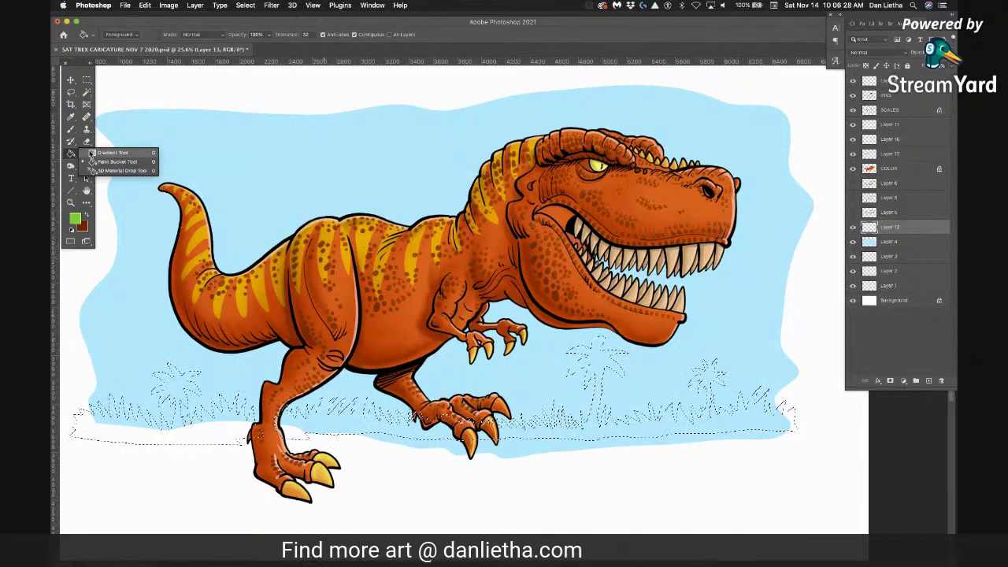
left_click(107, 162)
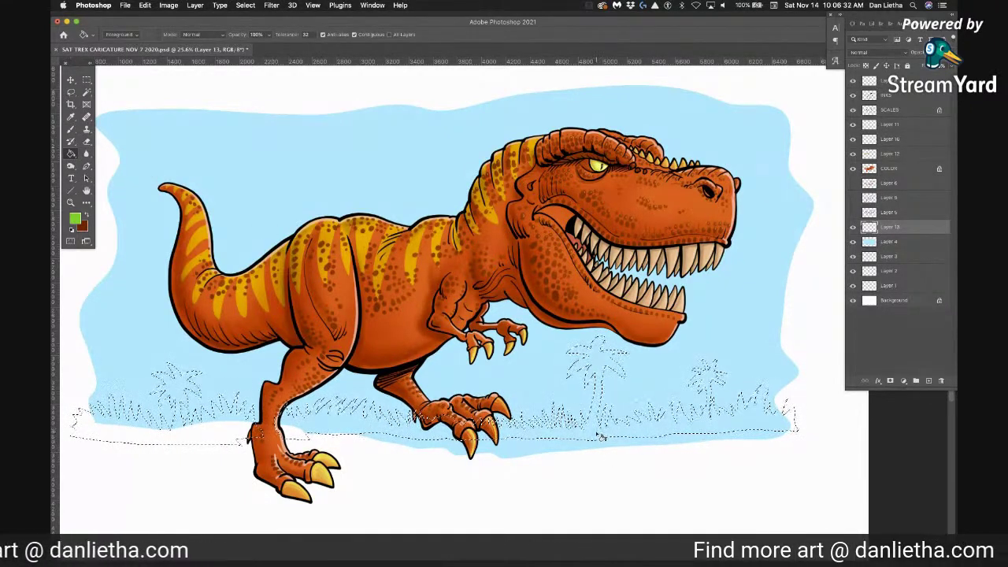
key("alt+BackSpace")
key("super+d")
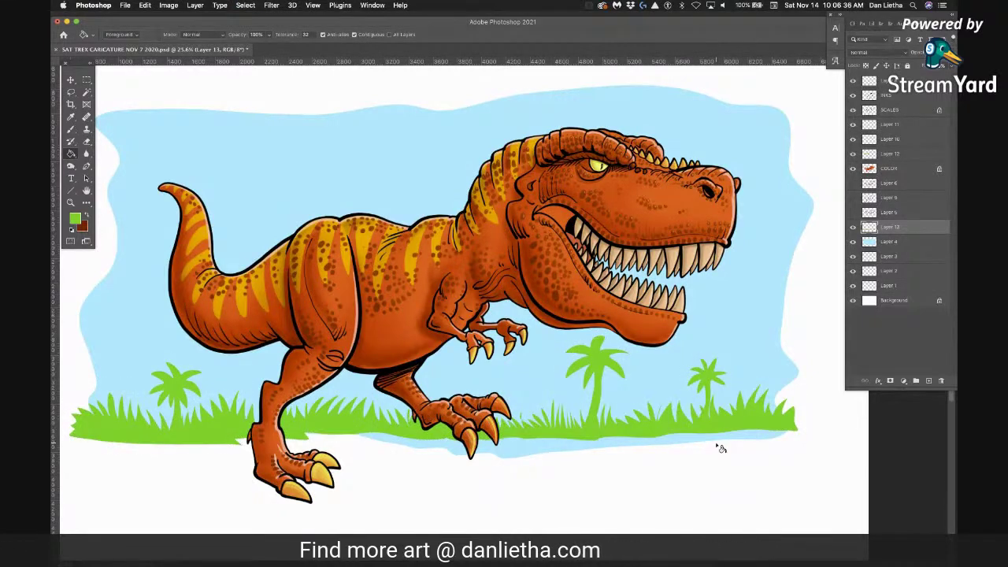
Lasso the light blue area hanging below the grass on Layer 4, delete it, and deselect
left_click(71, 92)
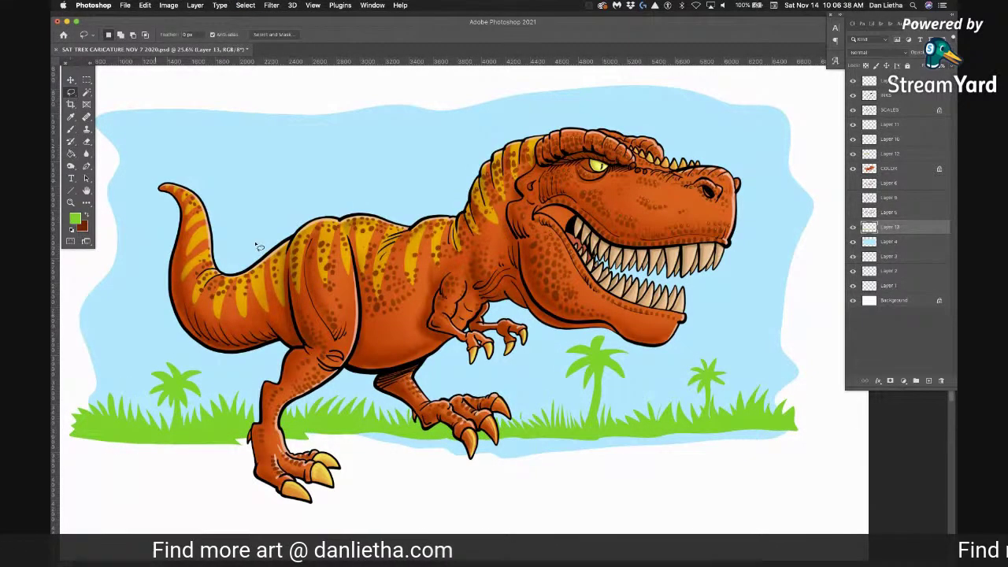
left_click(762, 357, "super")
mouse_move(797, 411)
left_mouse_down()
mouse_move(748, 451)
mouse_move(395, 479)
mouse_move(428, 475)
mouse_move(303, 428)
left_mouse_up()
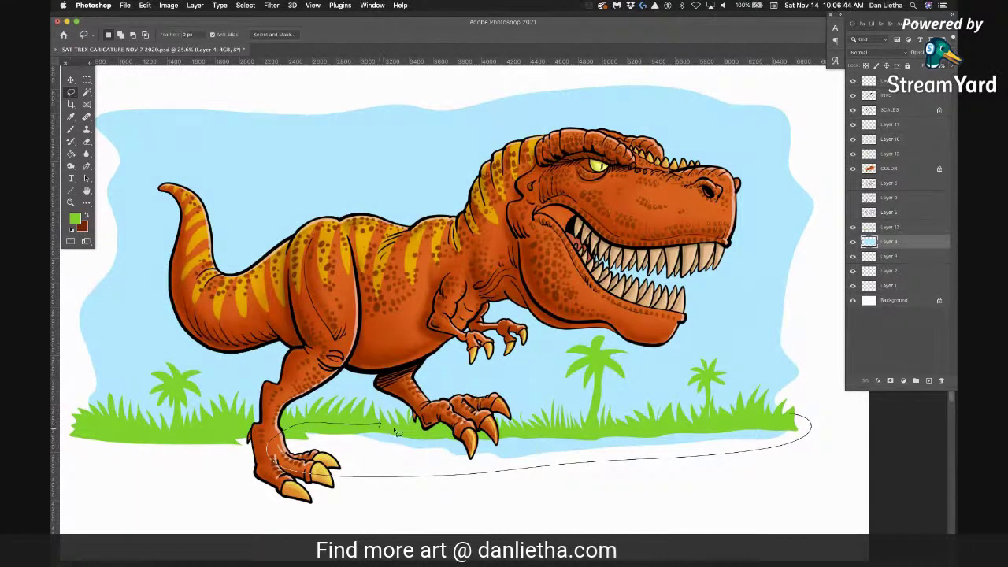
left_click_drag(524, 438, 798, 424)
key("ctrl+d")
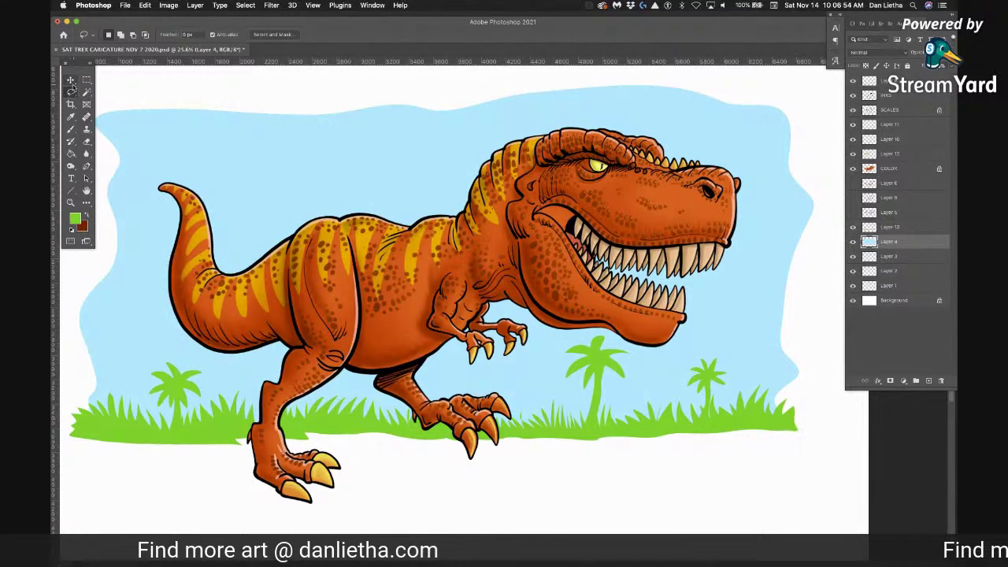
On Layer 13, lasso a narrow strip along the large palm's trunk, paint it green to thicken the trunk, and deselect
key("alt+bracketright")
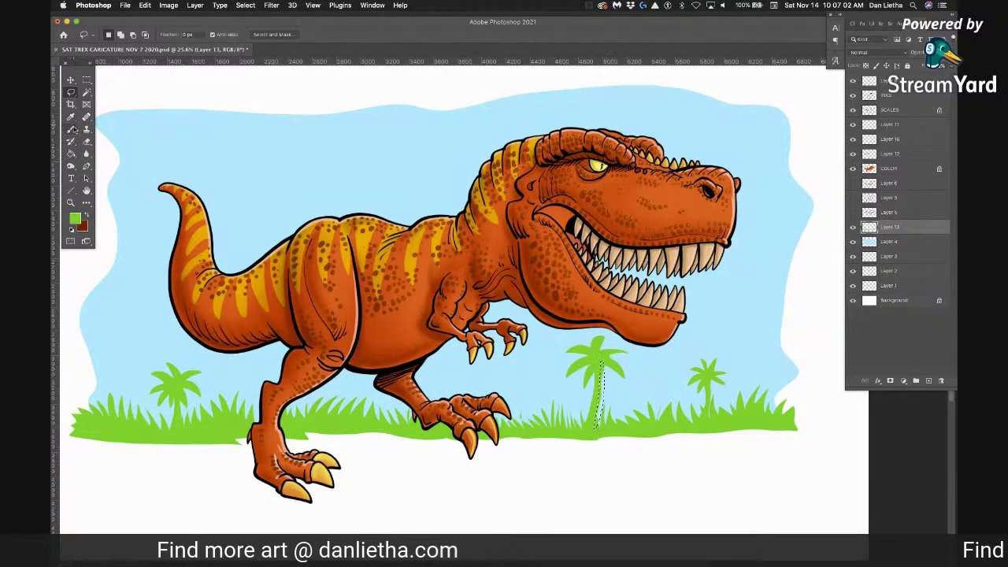
key("b")
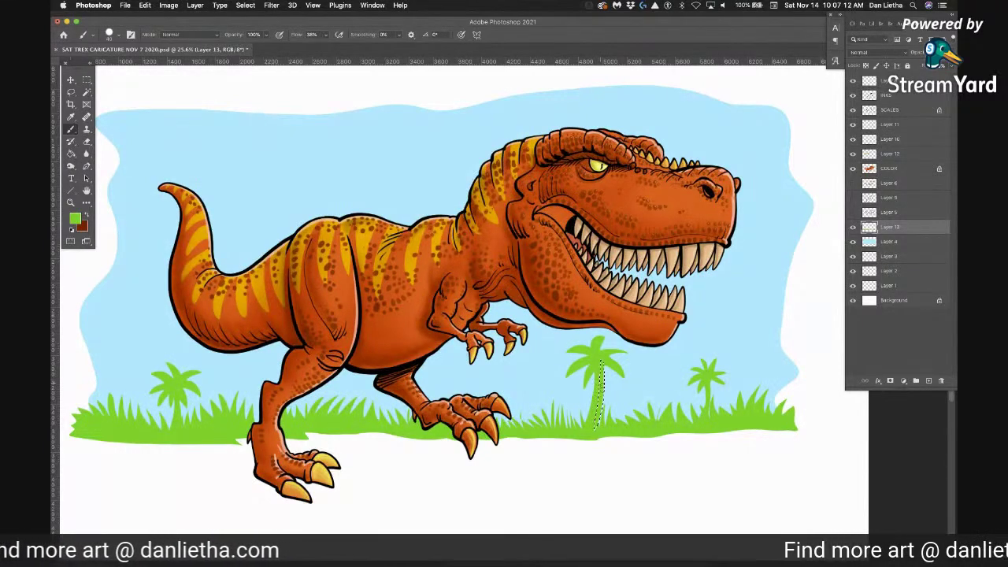
key("super+d")
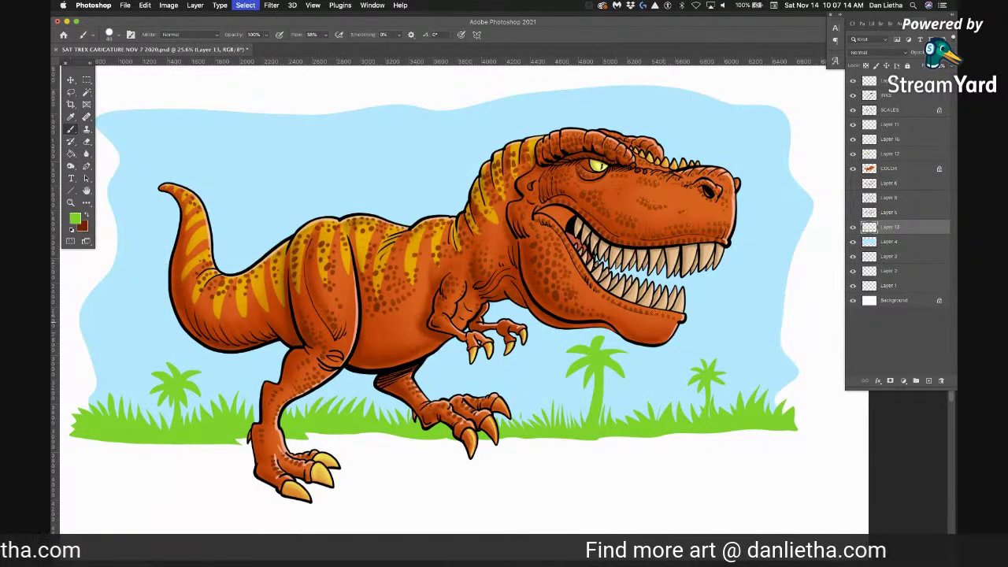
Lasso fuller frond shapes around the crown of the large palm, paint them green, and deselect
left_click(71, 93)
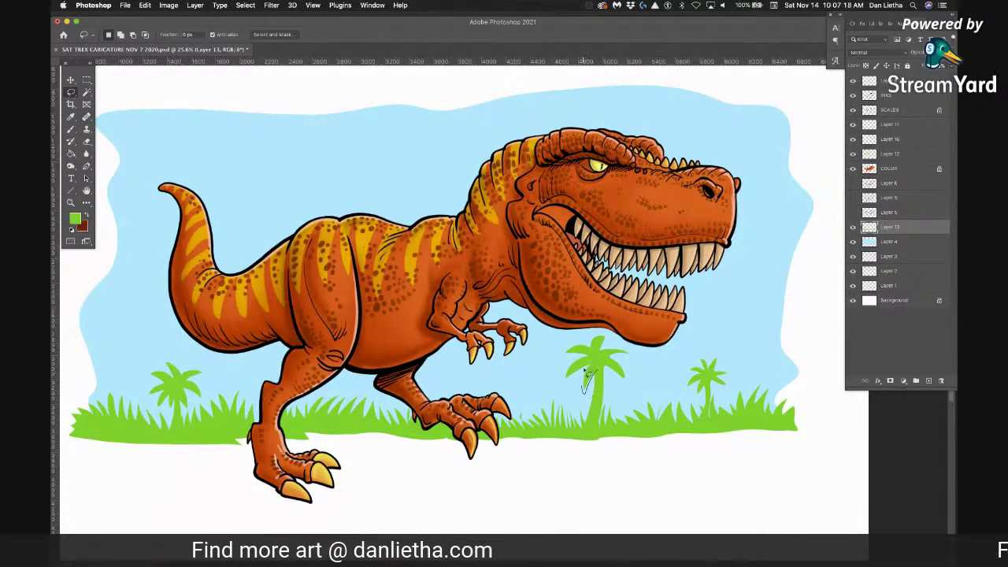
mouse_move(587, 383)
left_mouse_down()
mouse_move(622, 373)
mouse_move(606, 372)
mouse_move(627, 391)
mouse_move(608, 360)
mouse_move(637, 363)
left_mouse_up()
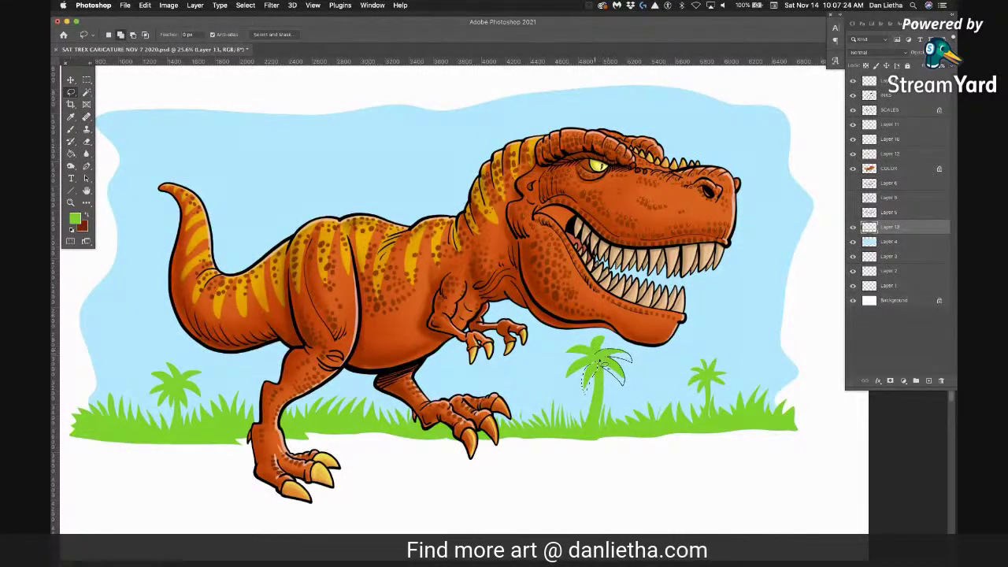
left_click(70, 130)
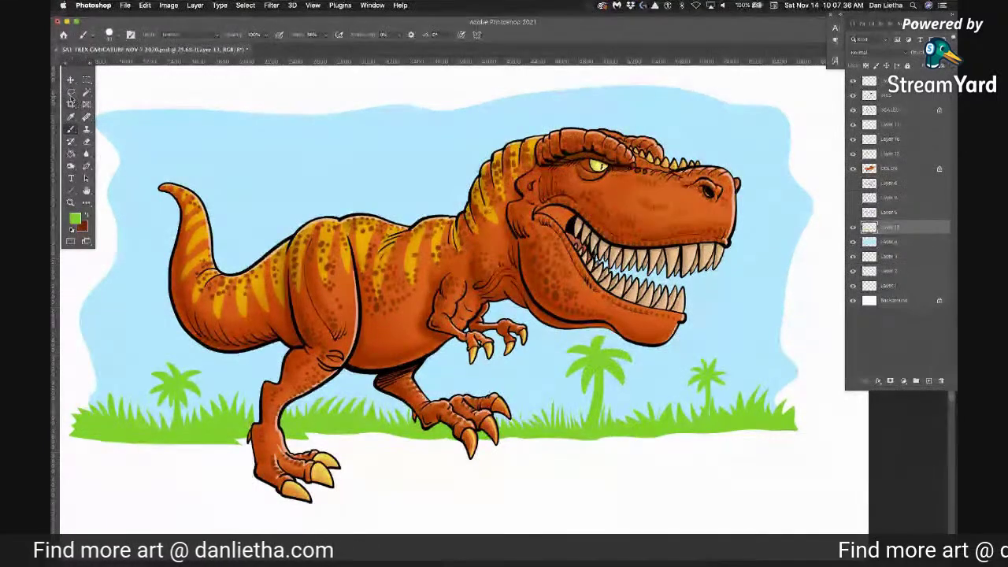
key("super+d")
Lasso along the right edge of the large palm's trunk below the fronds, trim the trunk there, and deselect
key("l")
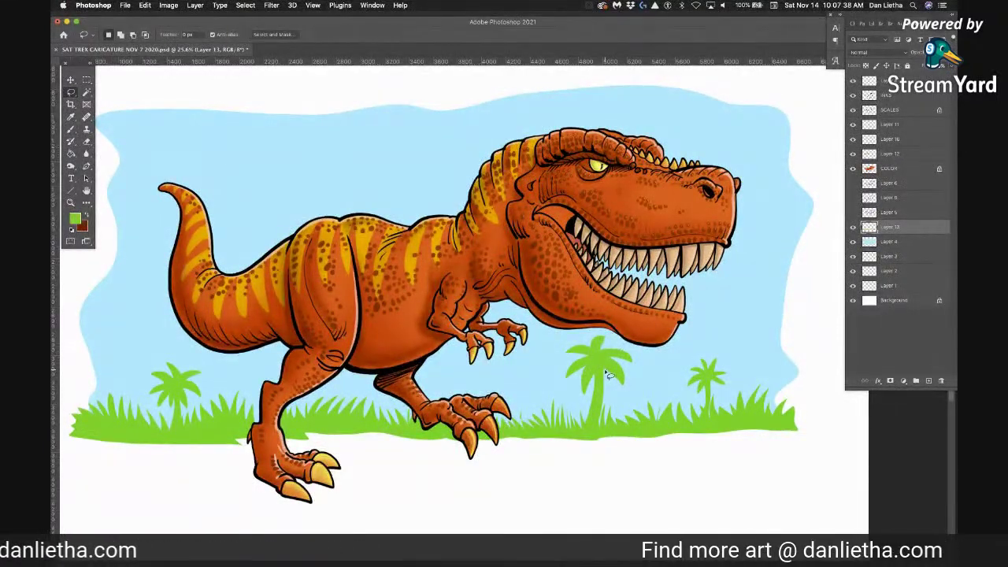
left_click_drag(607, 404, 605, 418)
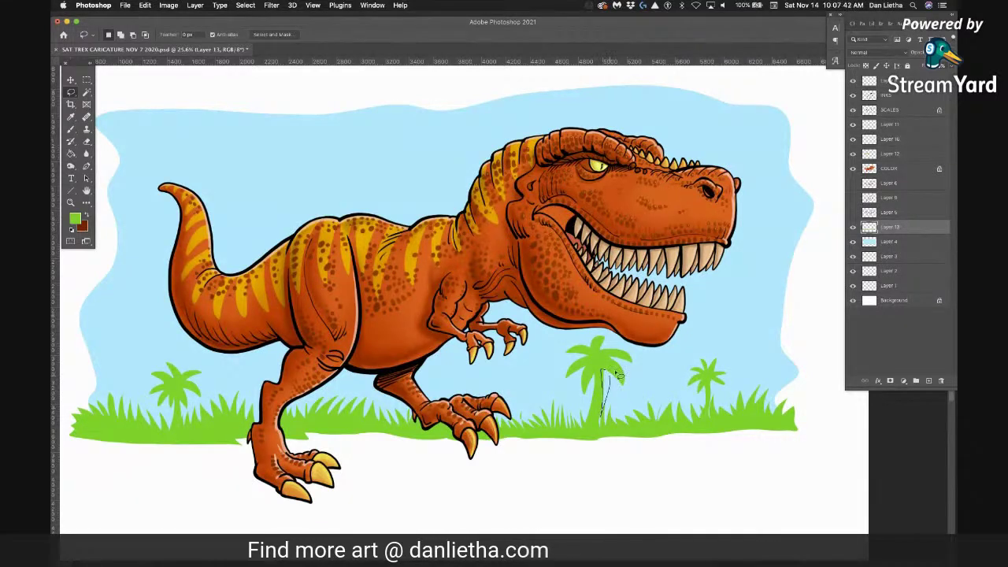
key("super+d")
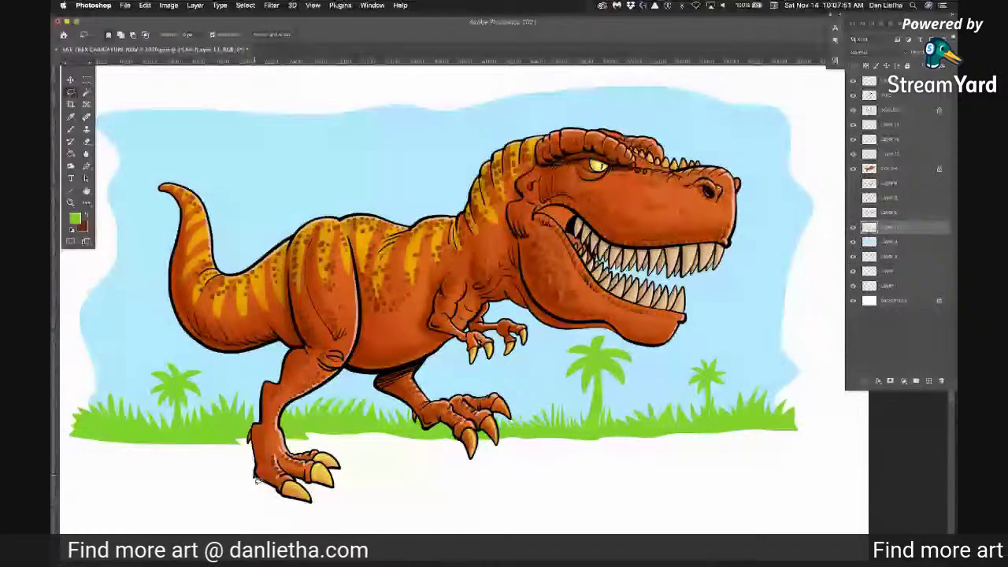
Lasso a long, wavy ground shadow shape under the T. rex's feet and extend the selection at its right end
mouse_move(252, 471)
left_mouse_down()
mouse_move(112, 478)
mouse_move(200, 492)
mouse_move(603, 505)
mouse_move(761, 479)
mouse_move(707, 467)
left_mouse_up()
mouse_move(486, 477)
left_mouse_down()
mouse_move(375, 462)
mouse_move(256, 471)
left_mouse_up()
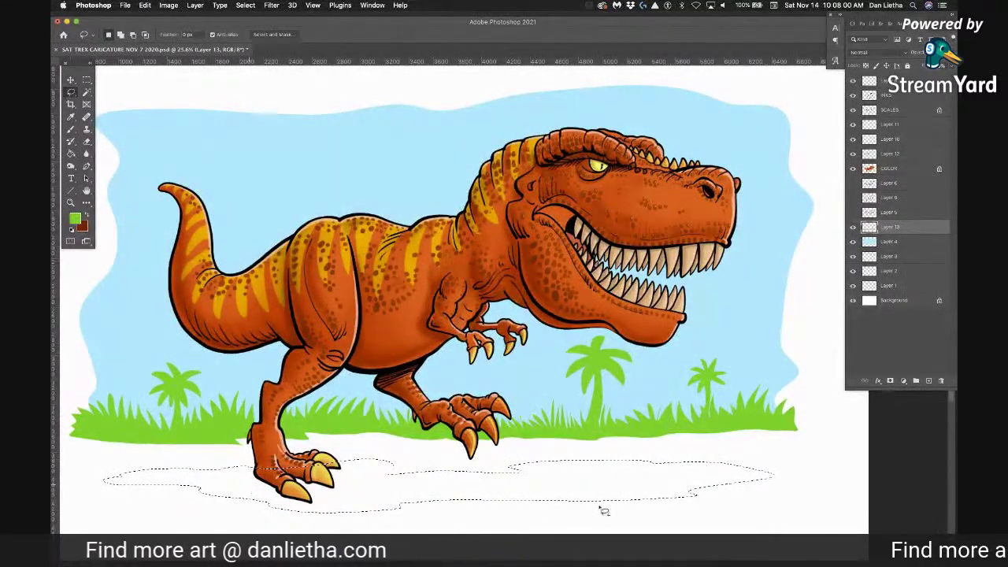
mouse_move(607, 490)
left_mouse_down()
mouse_move(685, 507)
mouse_move(763, 496)
mouse_move(777, 481)
mouse_move(619, 479)
left_mouse_up()
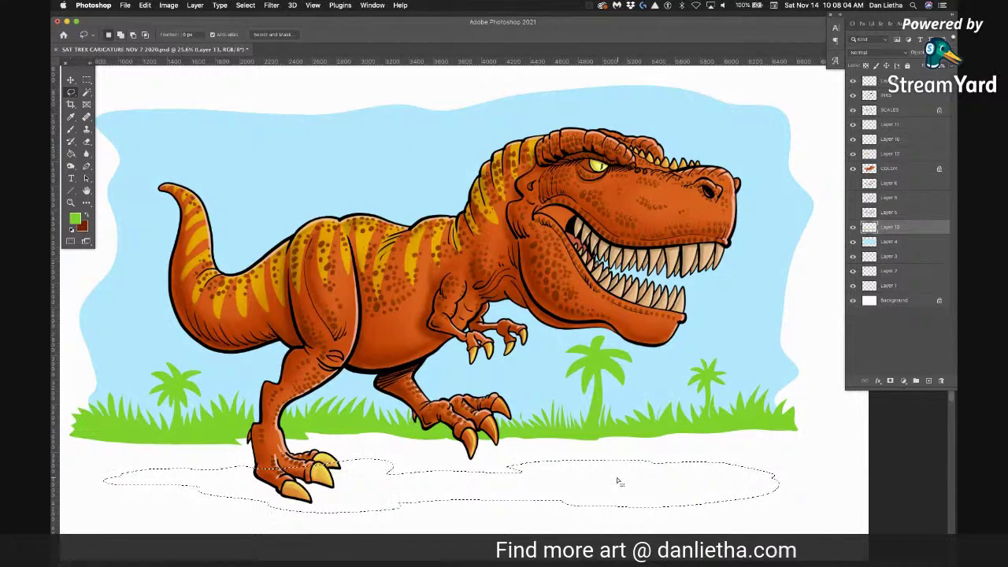
Fill the shadow selection with black on a new layer above Layer 13 and lower that layer's opacity until the shadow is mid-gray
left_click(75, 224)
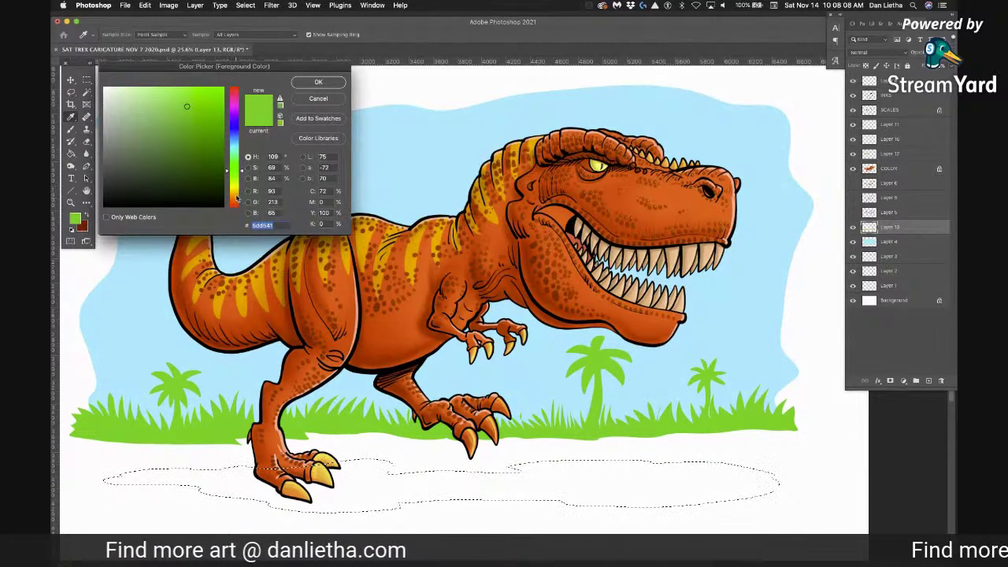
left_click(104, 154)
left_click(120, 204)
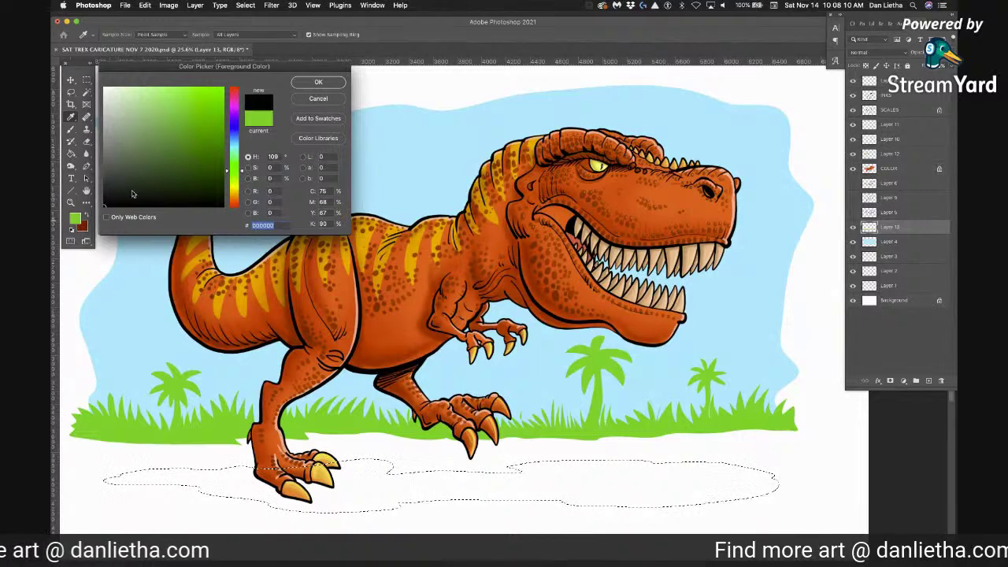
left_click(318, 82)
left_click(73, 154)
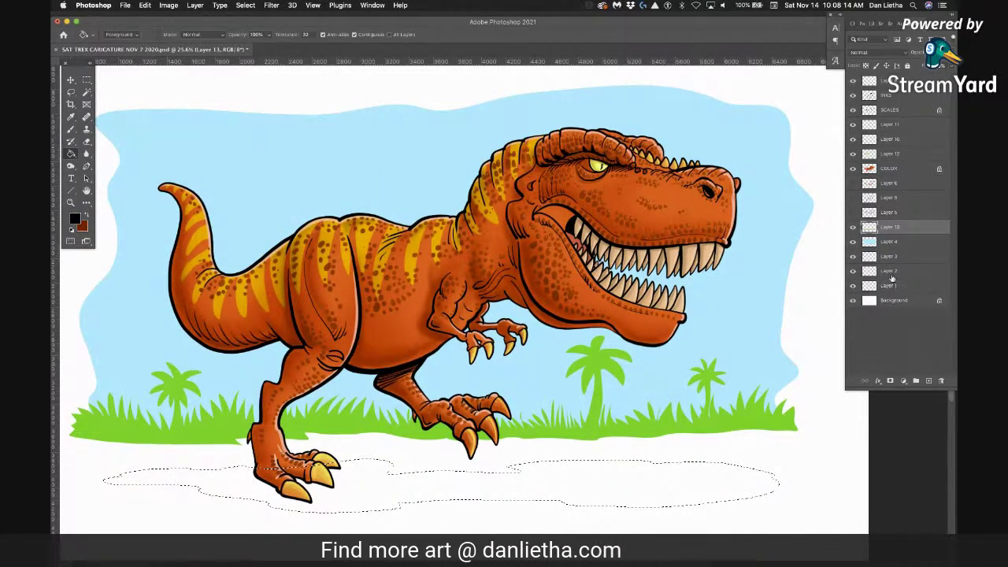
left_click(930, 382)
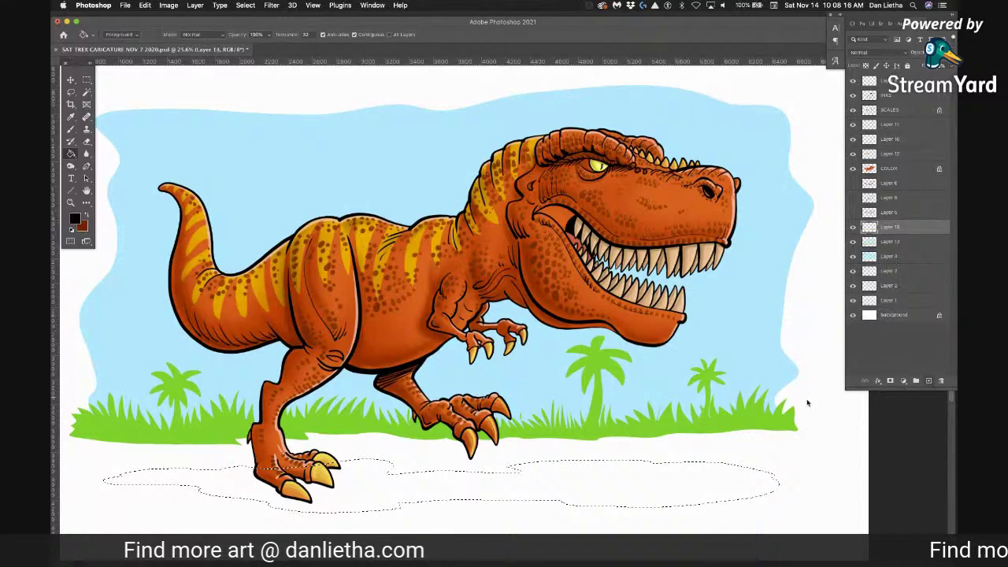
left_click(786, 465)
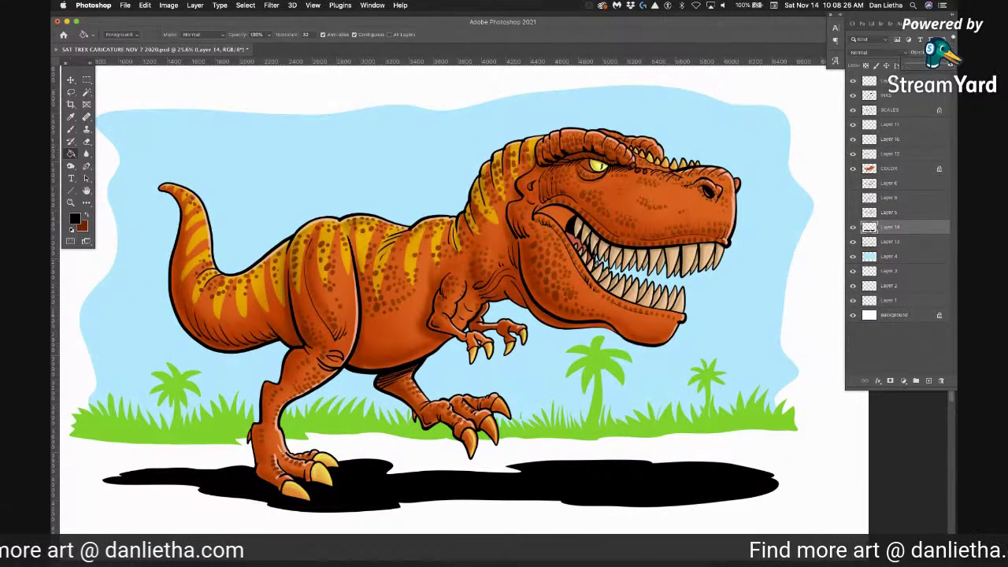
left_click_drag(950, 65, 927, 67)
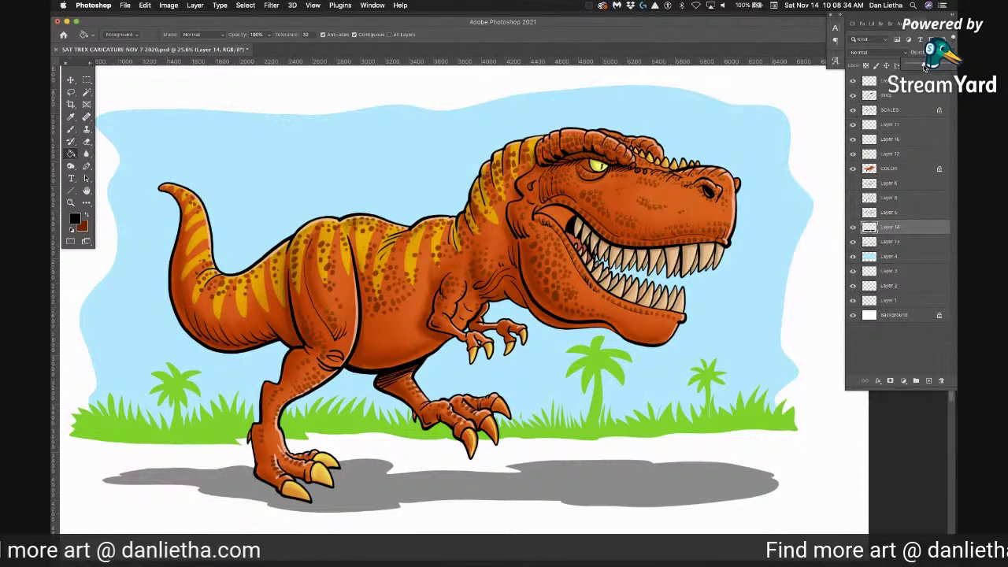
left_click_drag(926, 67, 925, 67)
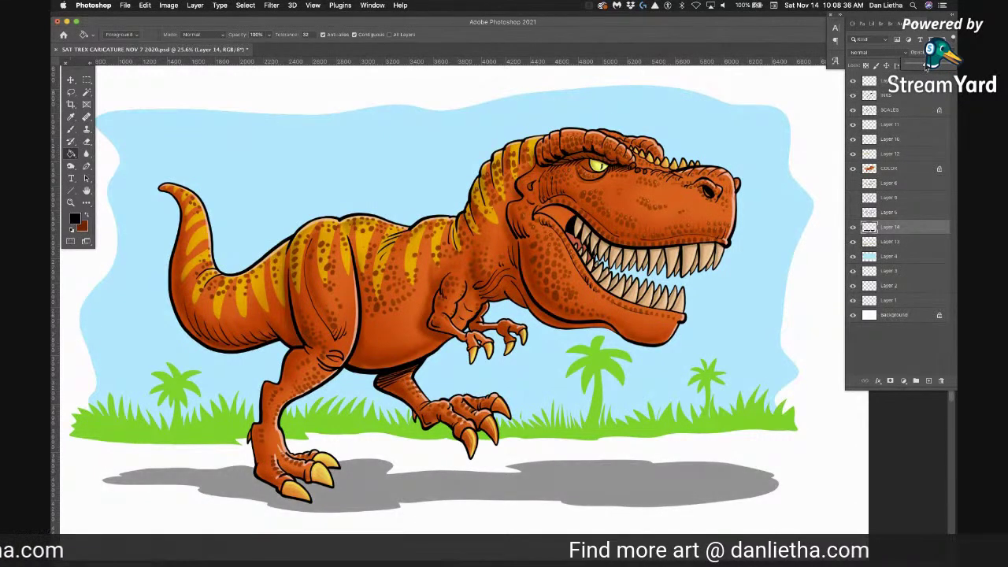
Lock the transparent pixels of grass Layer 13 and apply a vertical gradient from light green #84f669 to the sampled grass green
left_click(70, 81)
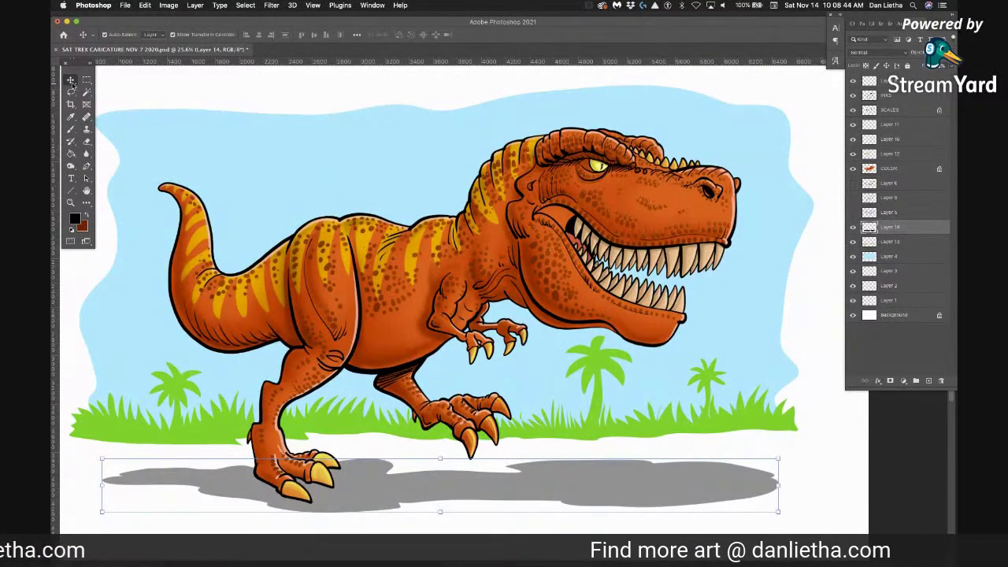
left_click(626, 433)
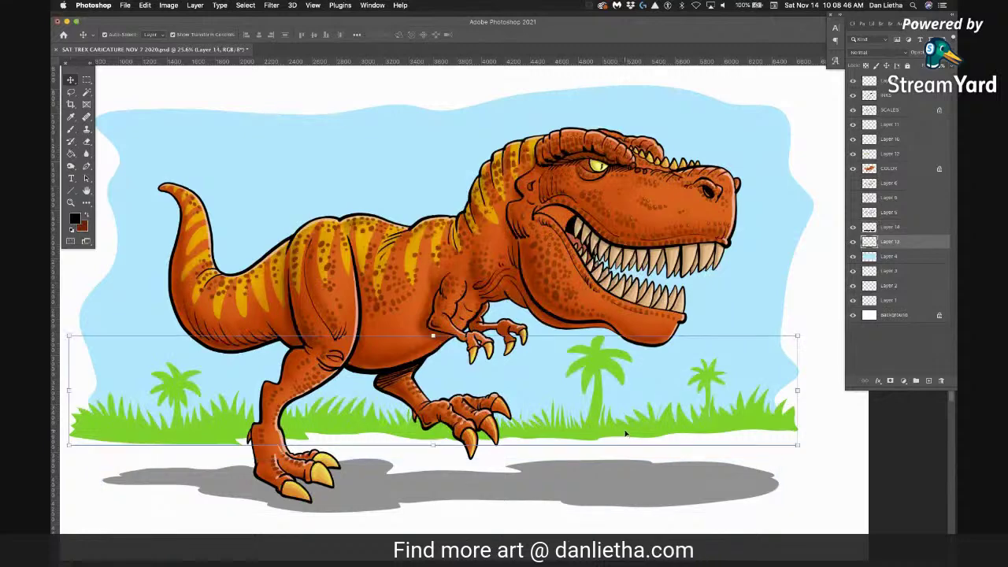
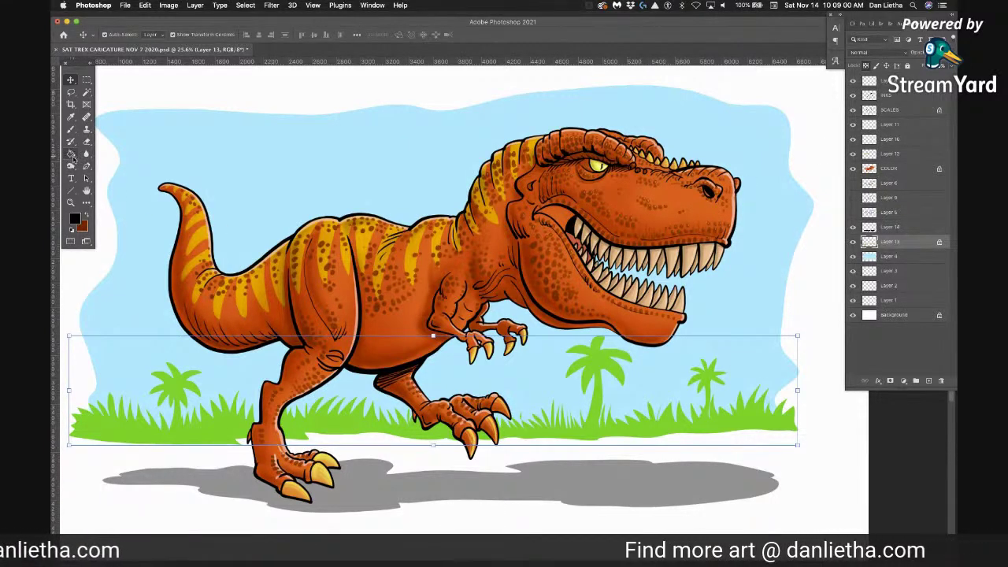
key("i")
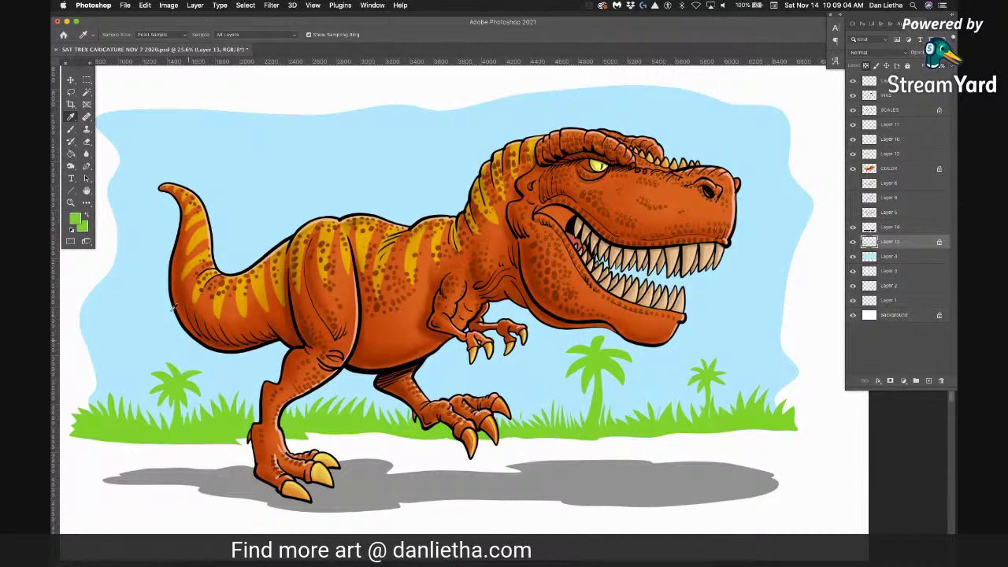
left_click(75, 219)
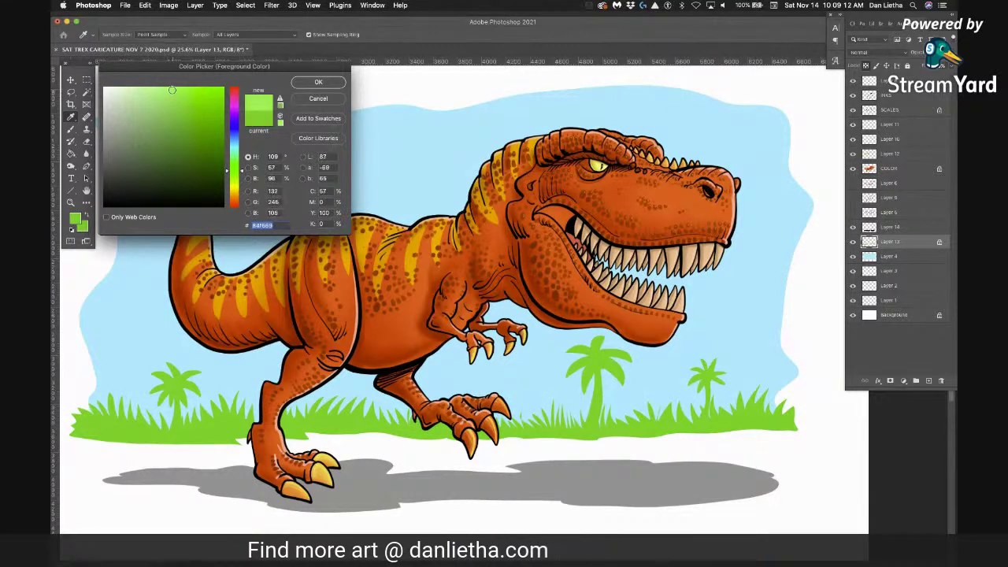
left_click(304, 85)
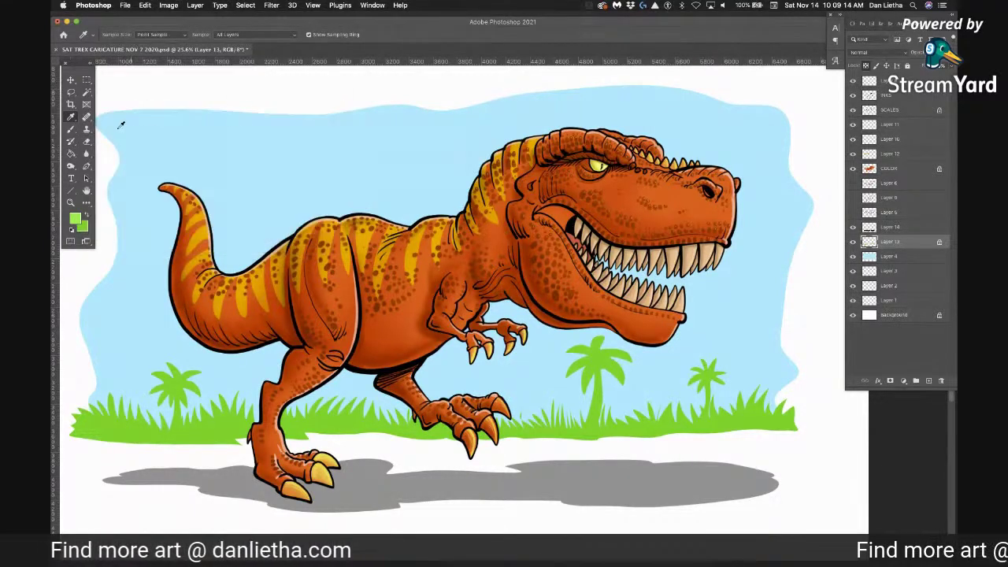
left_click(71, 155)
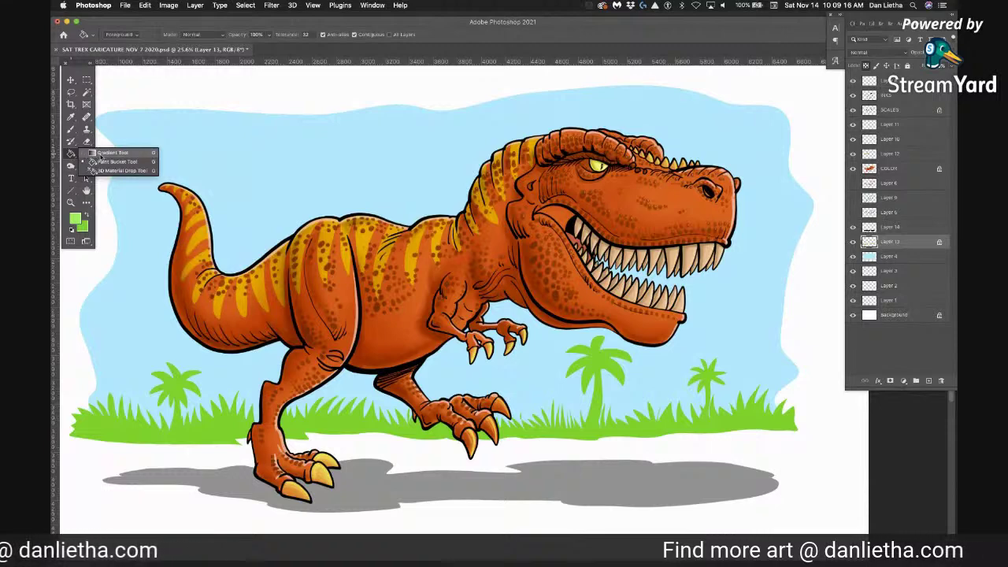
left_click(118, 153)
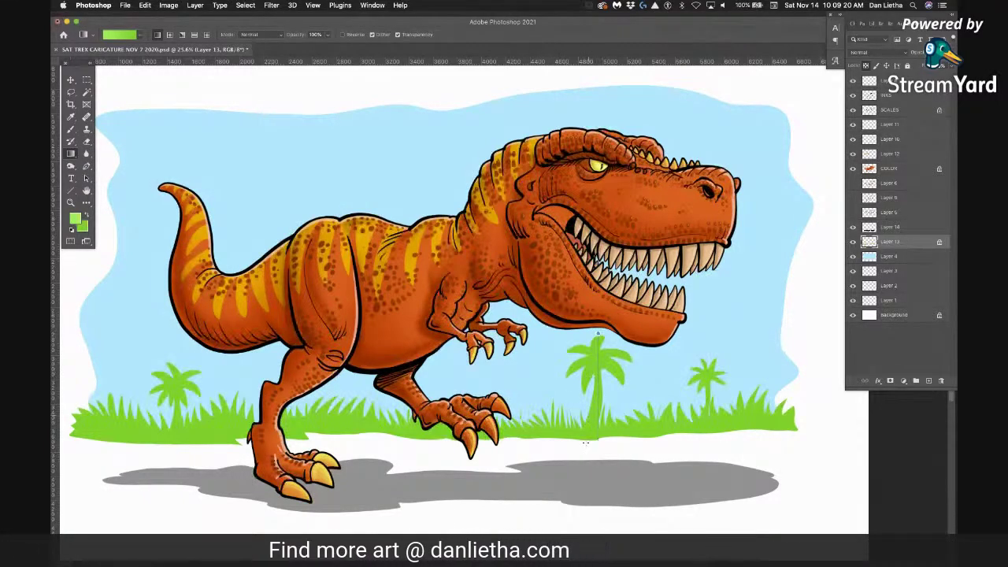
left_click(607, 442)
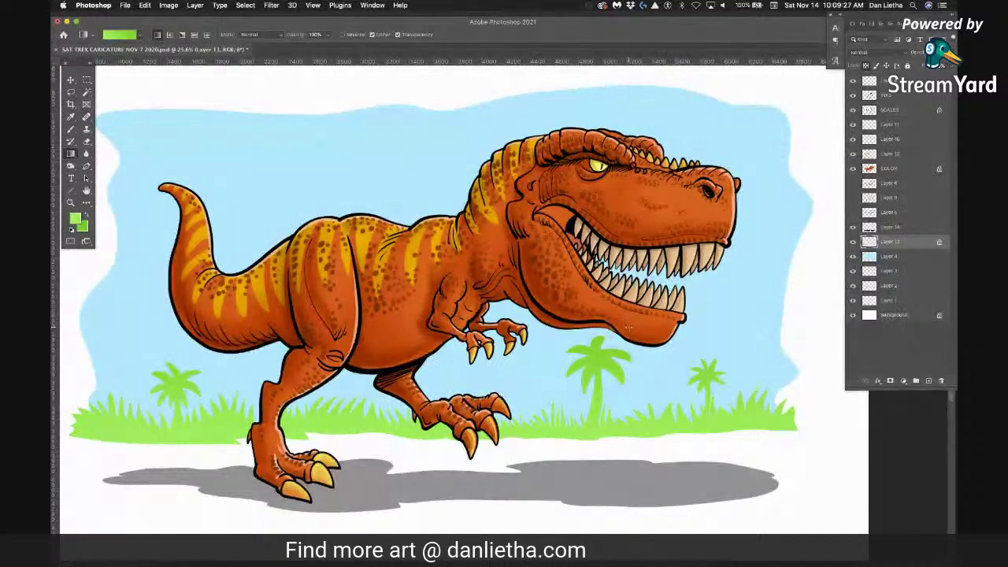
Set the foreground to darker green #46b22d and apply a vertical gradient from the palm tops to the base of the grass on Layer 13
left_click(76, 219)
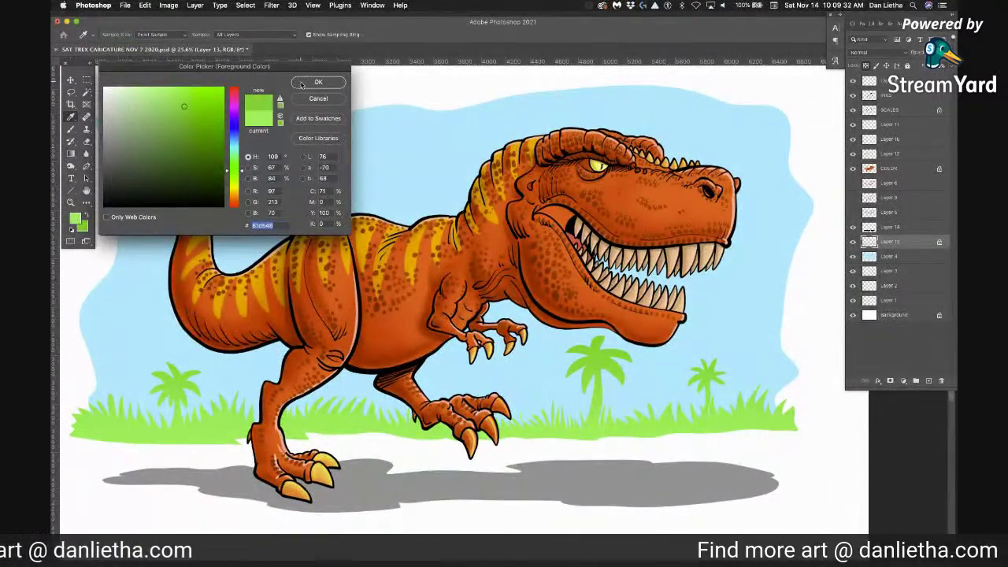
left_click(302, 83)
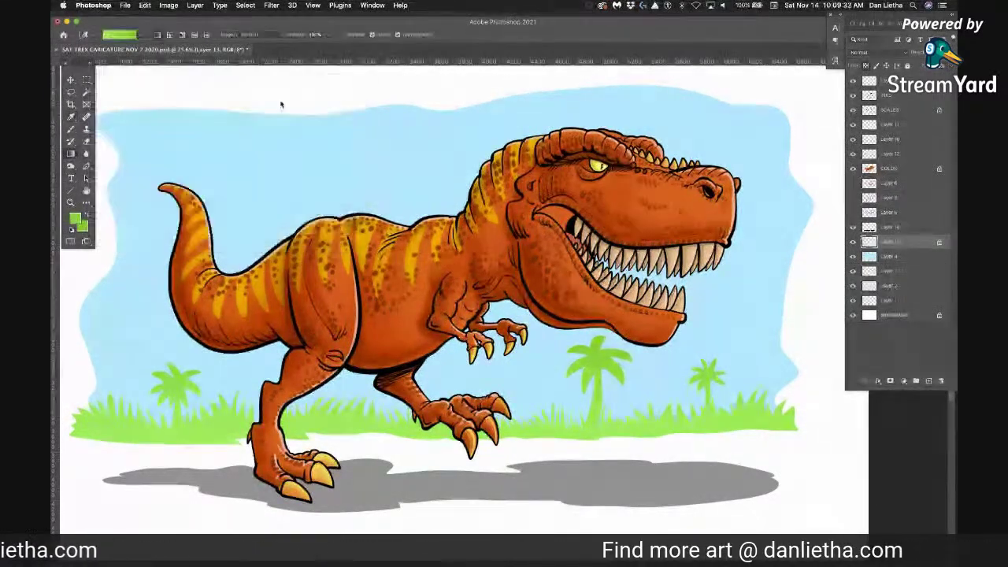
left_click(75, 221)
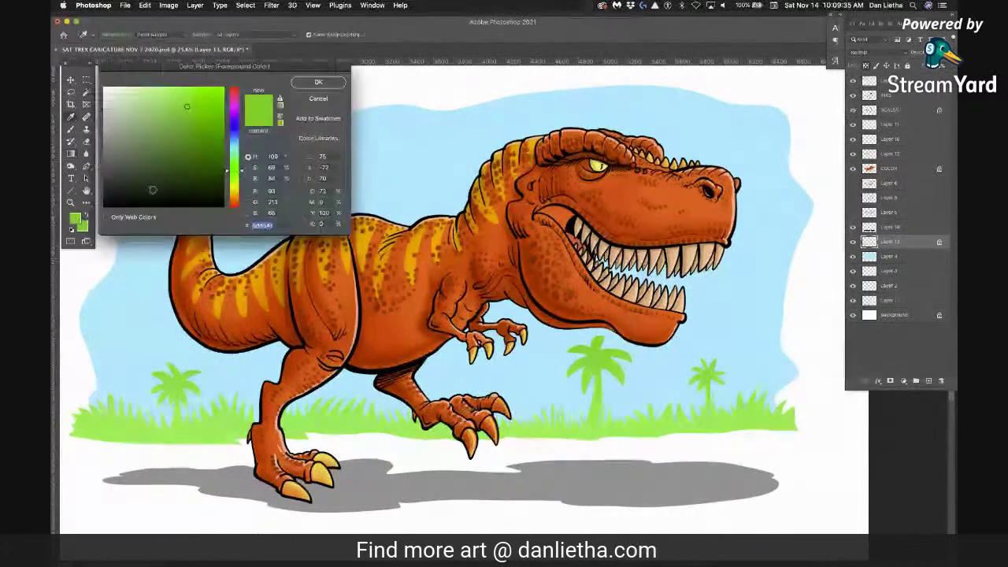
left_click(193, 121)
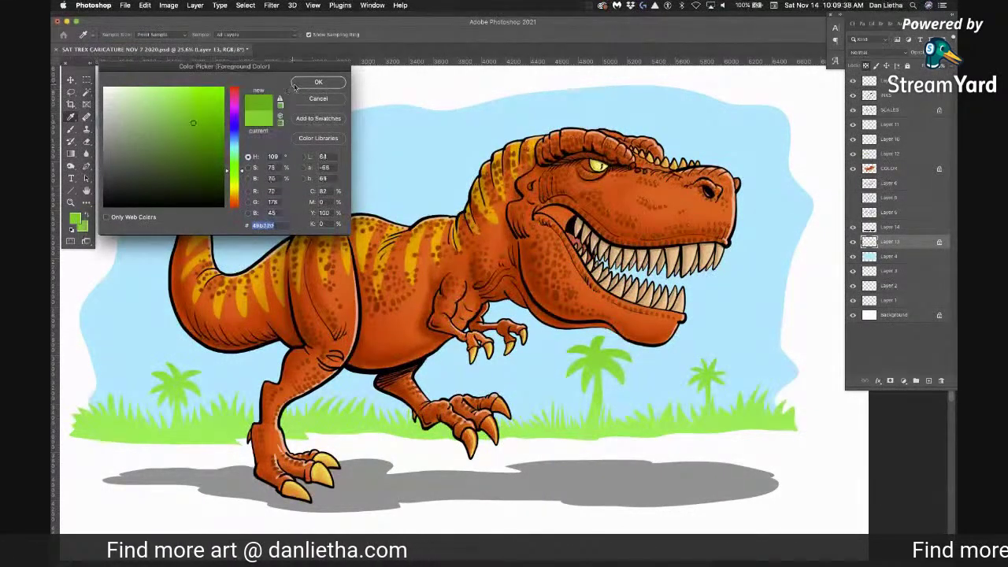
left_click(307, 84)
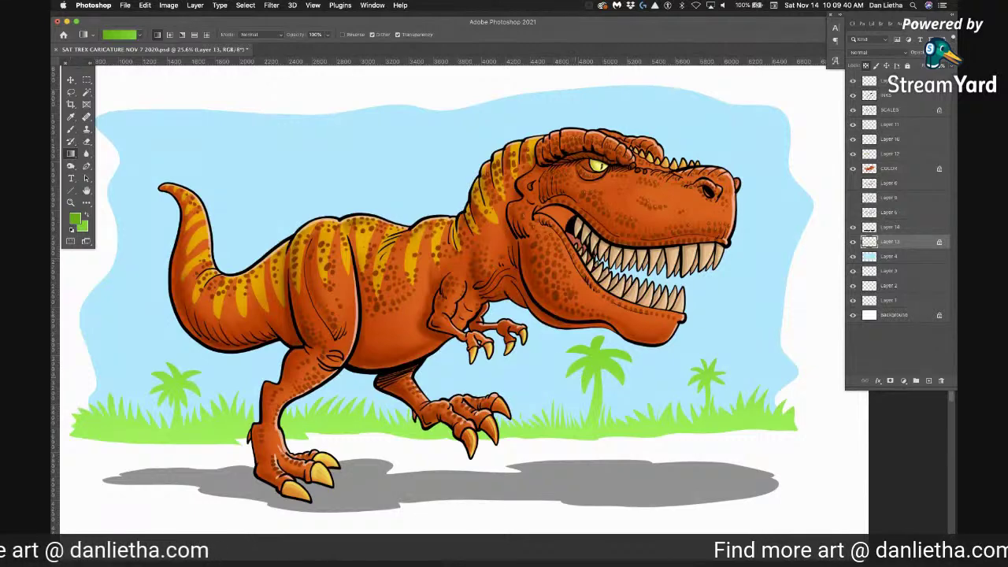
left_click_drag(599, 332, 592, 443)
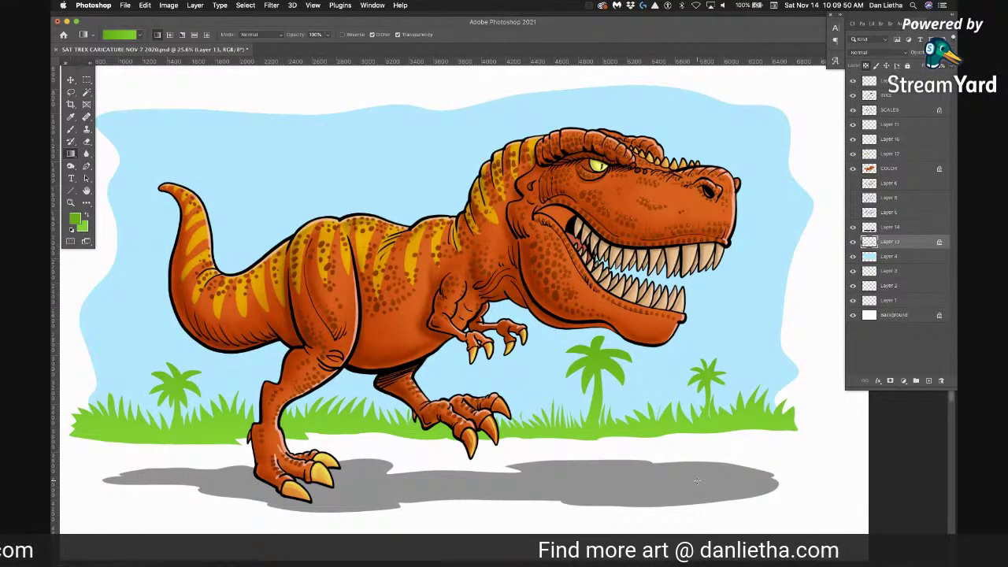
Restore the default black and white colours and brush the artist's signature on a new layer above Layer 13, above the sky's upper-right edge
left_click(72, 229)
left_click(71, 129)
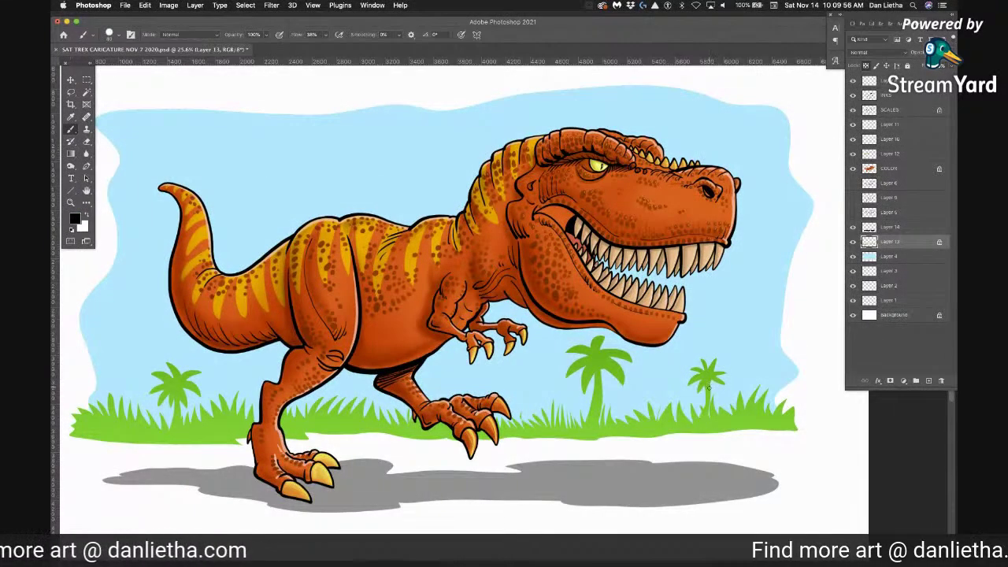
left_click(929, 381)
key("[")
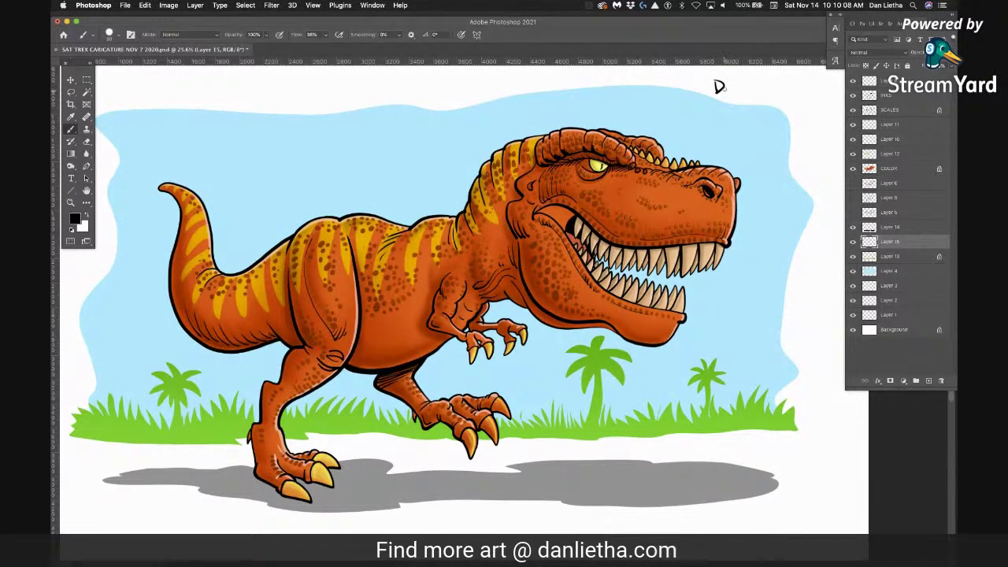
left_click_drag(717, 93, 729, 93)
mouse_move(719, 88)
left_mouse_down()
mouse_move(745, 79)
mouse_move(748, 96)
mouse_move(762, 96)
mouse_move(767, 82)
mouse_move(768, 95)
mouse_move(794, 97)
mouse_move(809, 86)
left_mouse_up()
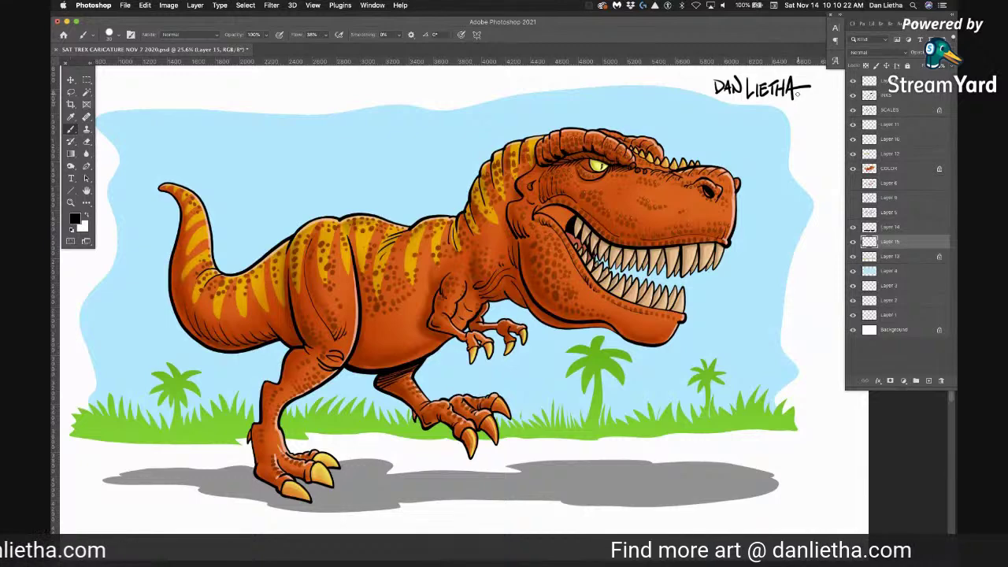
Hand-letter the date NOV 2020 in small black characters at the end of the signature, erasing and redrawing the miswritten year digits
left_click_drag(798, 94, 805, 92)
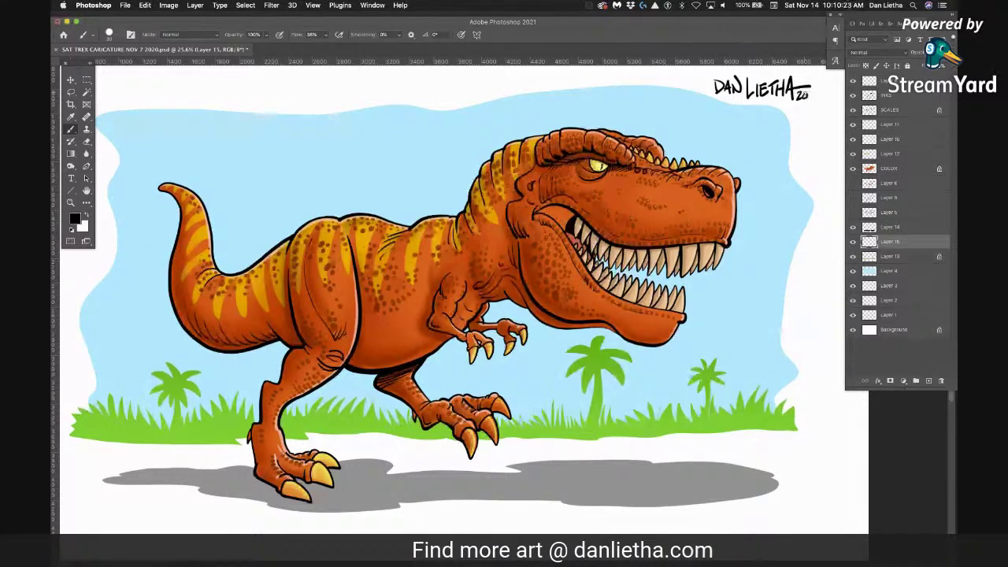
left_click_drag(807, 94, 810, 99)
key("e")
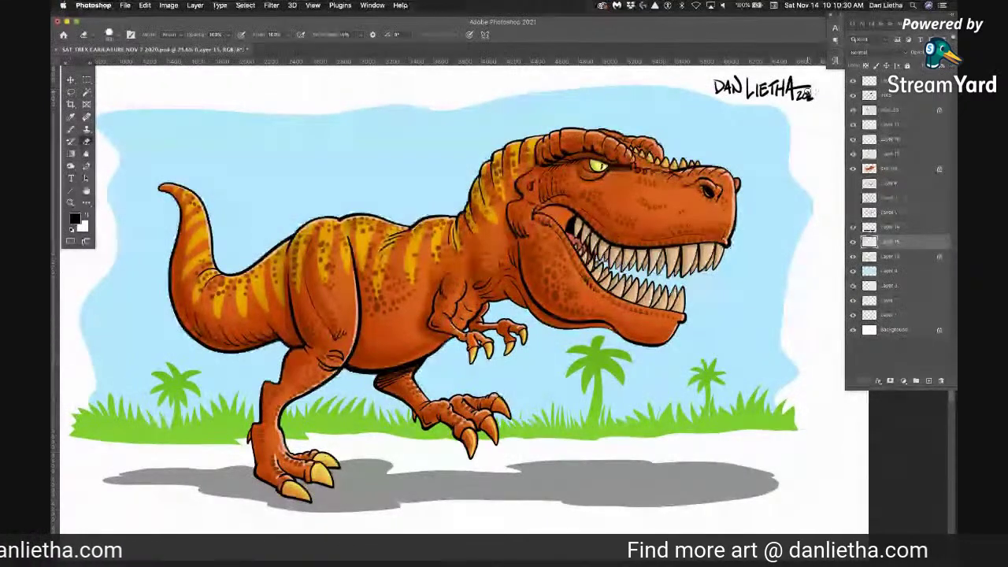
key("b")
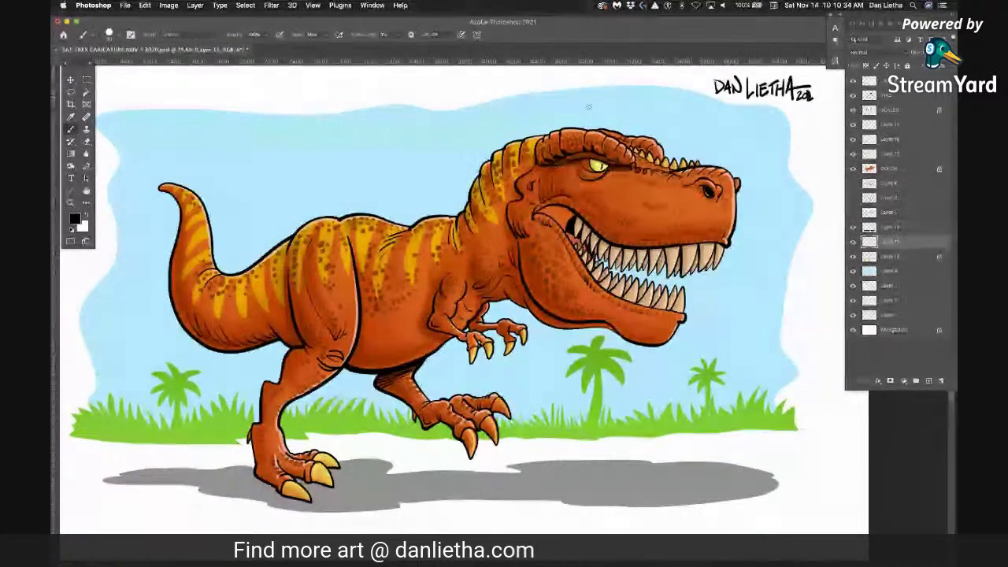
left_click(88, 141)
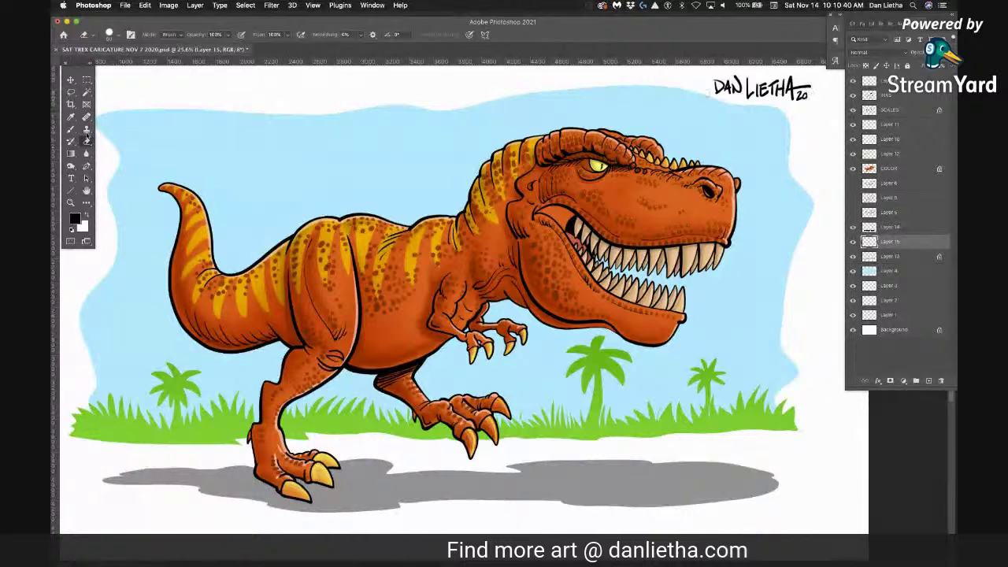
key("b")
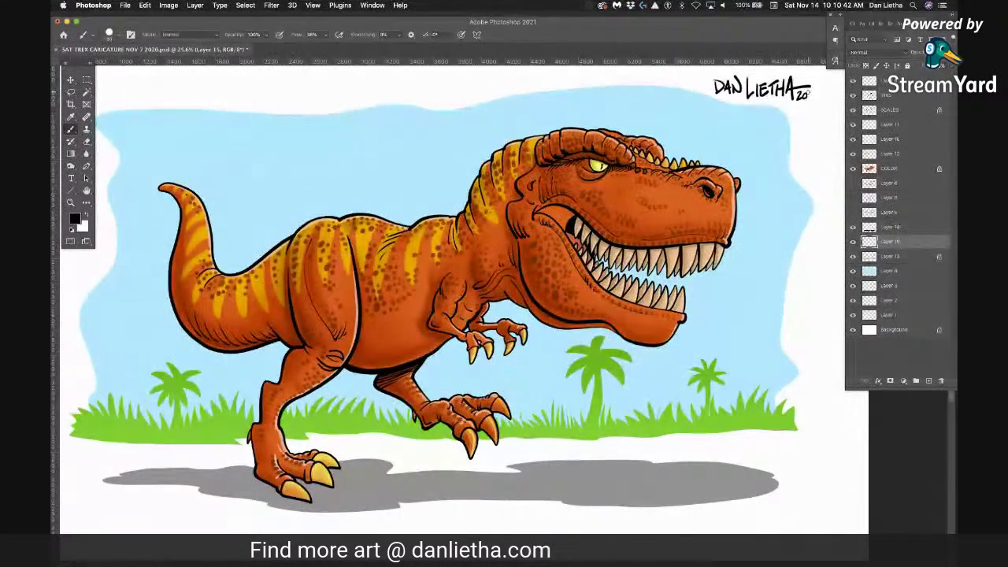
left_click_drag(806, 94, 814, 94)
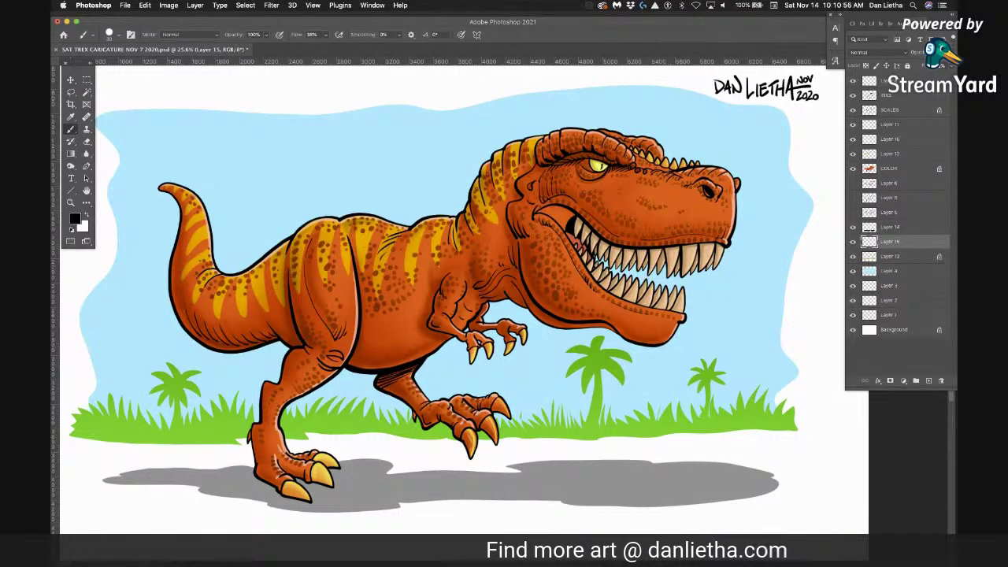
key("super+Tab")
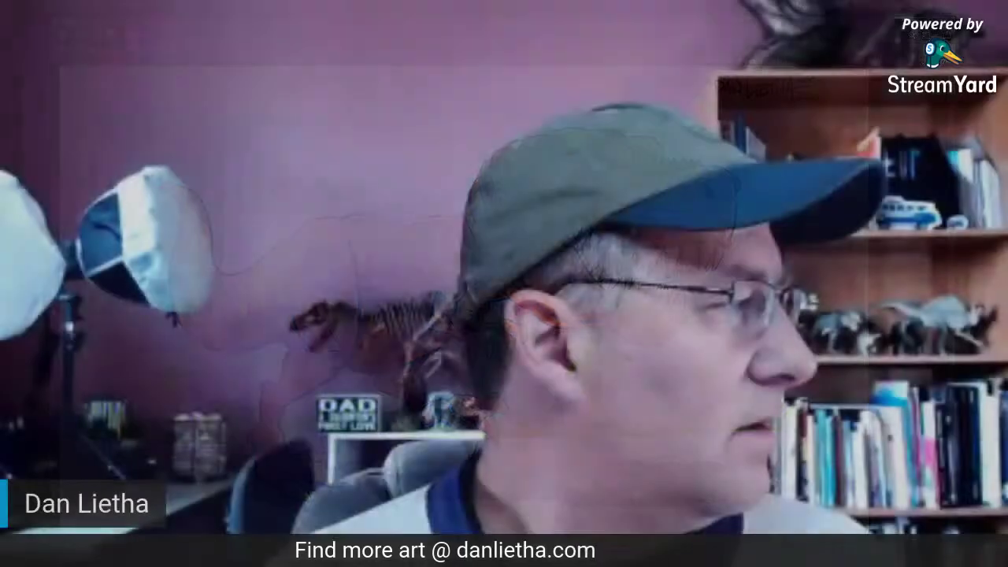